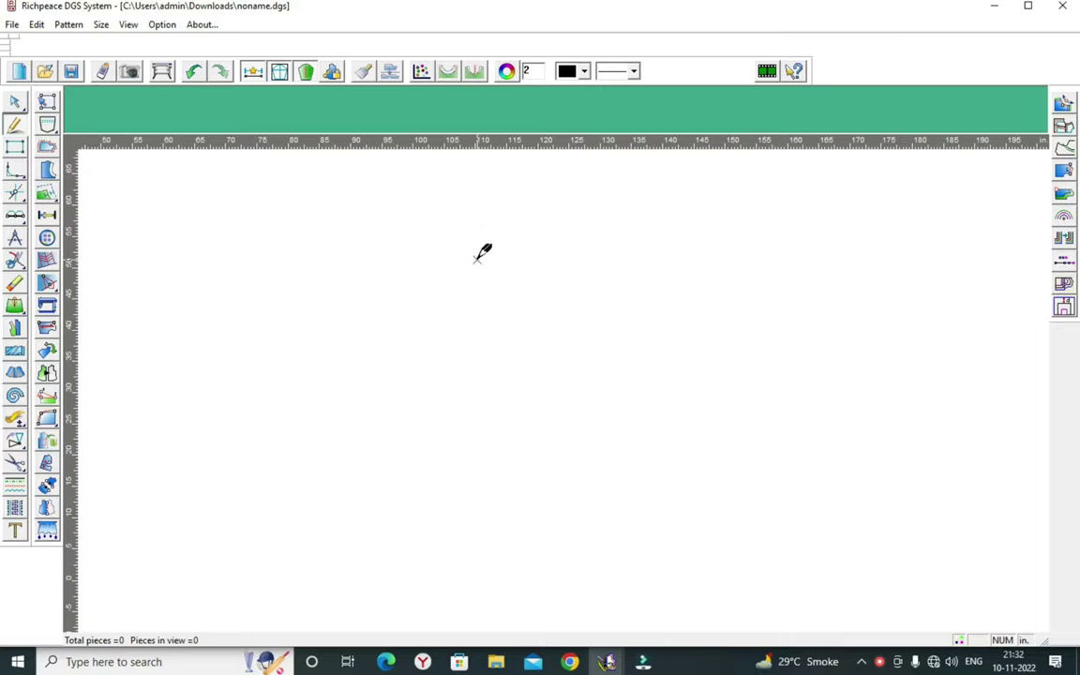
# - Draw the bodice base rectangle 10 inches wide by 30 inches long
pyautogui.click(474, 220)
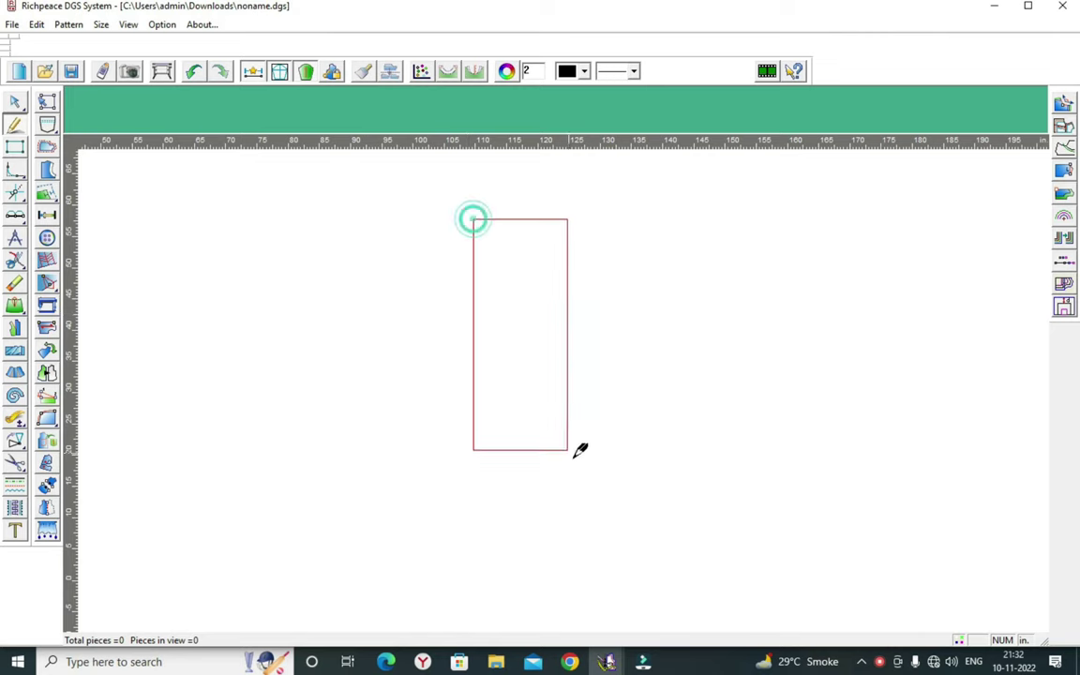
pyautogui.click(652, 576)
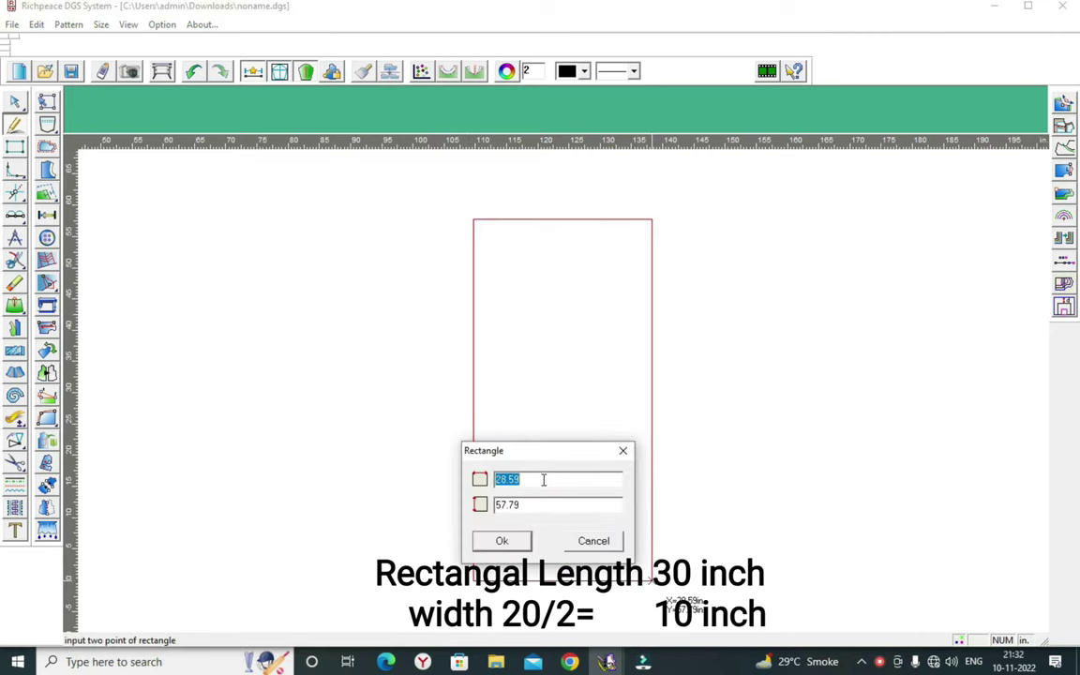
pyautogui.write('10')
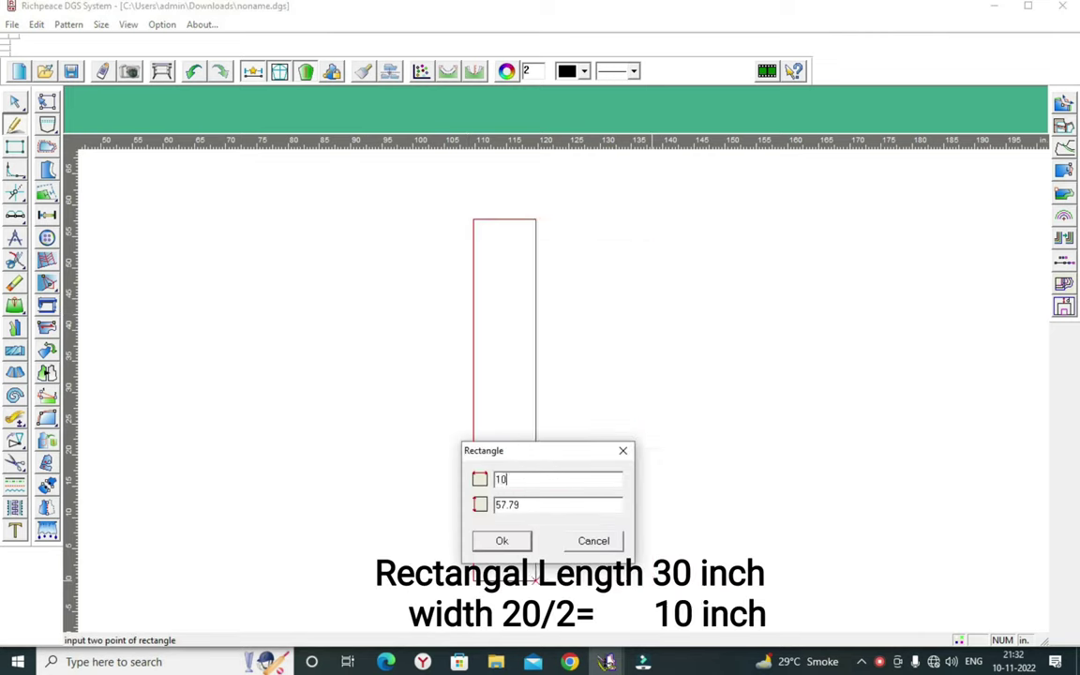
pyautogui.press('BackSpace')
pyautogui.press('BackSpace')
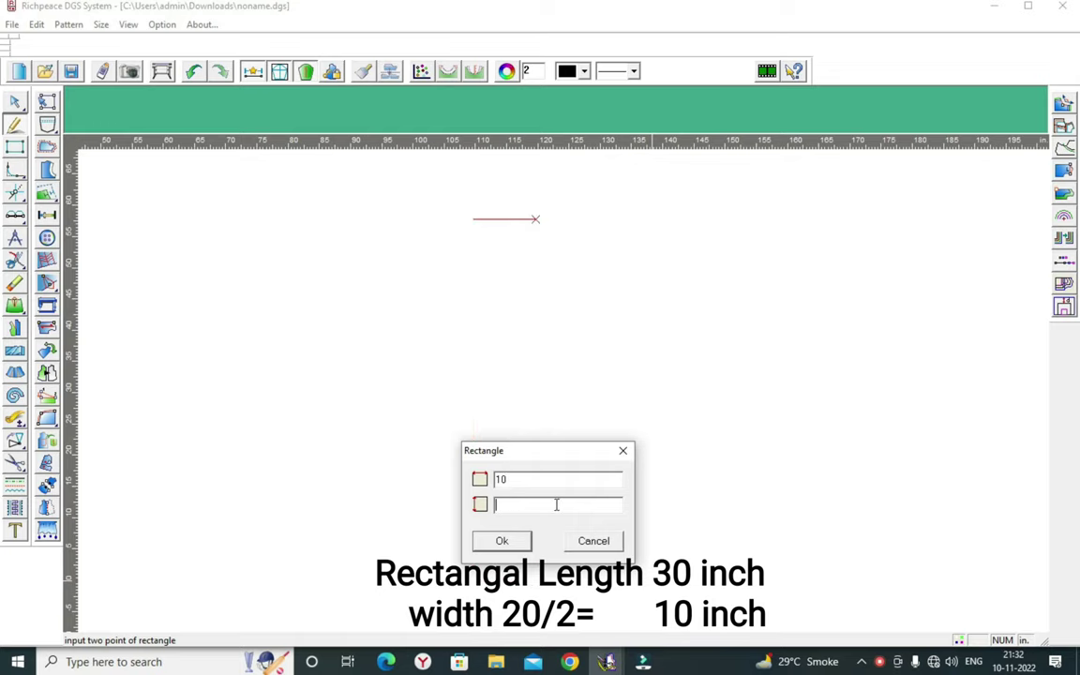
pyautogui.click(558, 505)
pyautogui.write('30')
pyautogui.click(502, 544)
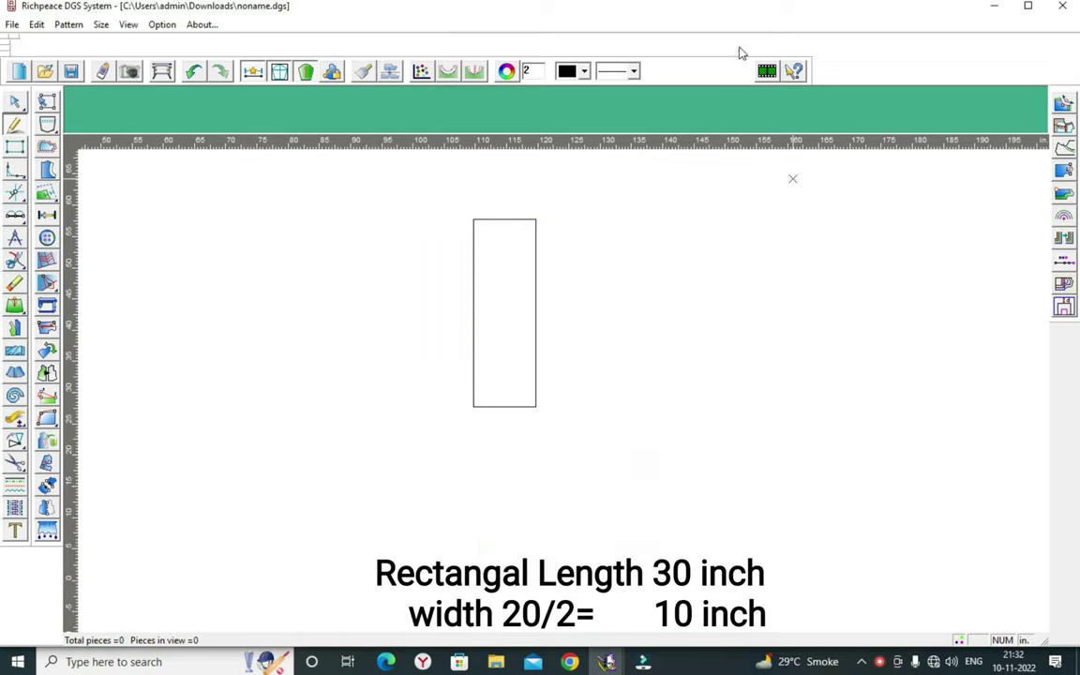
pyautogui.scroll(2, 494, 288)
pyautogui.scroll(2, 571, 381)
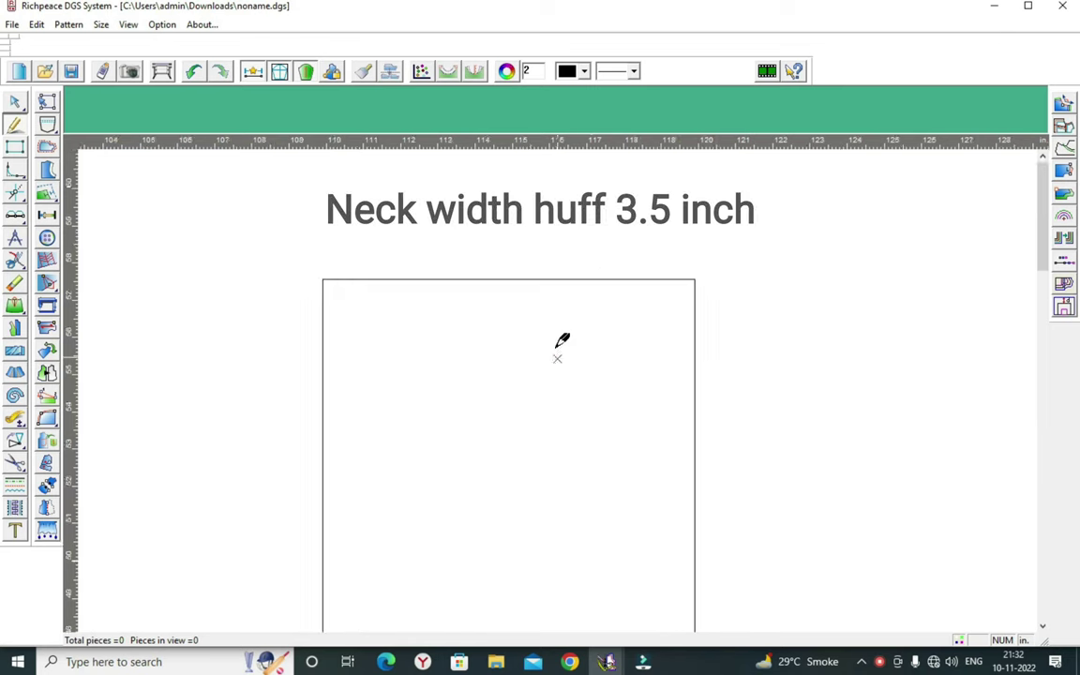
# - Draw the back neck line 3.5 inches in from the top-right corner with a 1-inch drop
pyautogui.scroll(1, 562, 344)
pyautogui.click(737, 315)
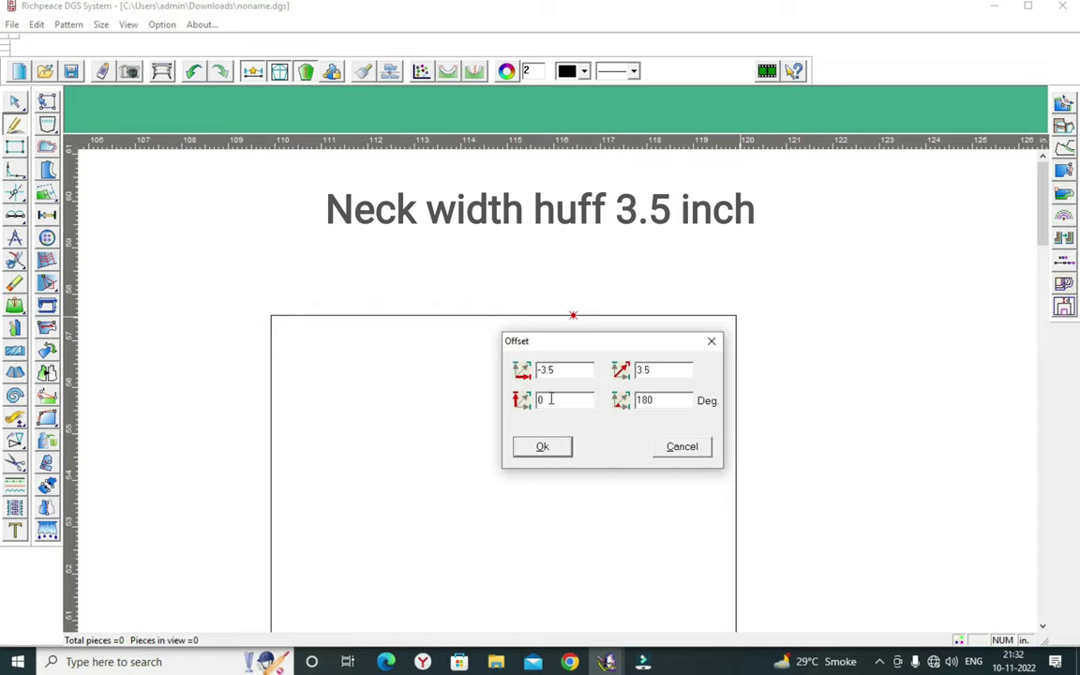
pyautogui.click(566, 457)
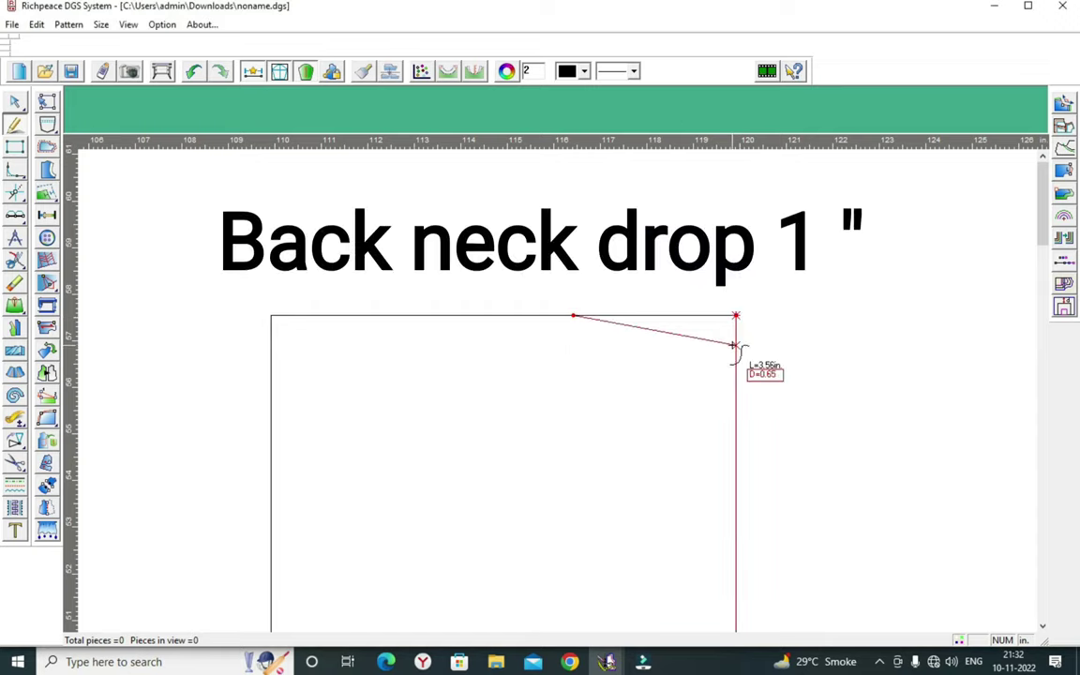
pyautogui.click(734, 347)
pyautogui.click(682, 396)
pyautogui.press('BackSpace')
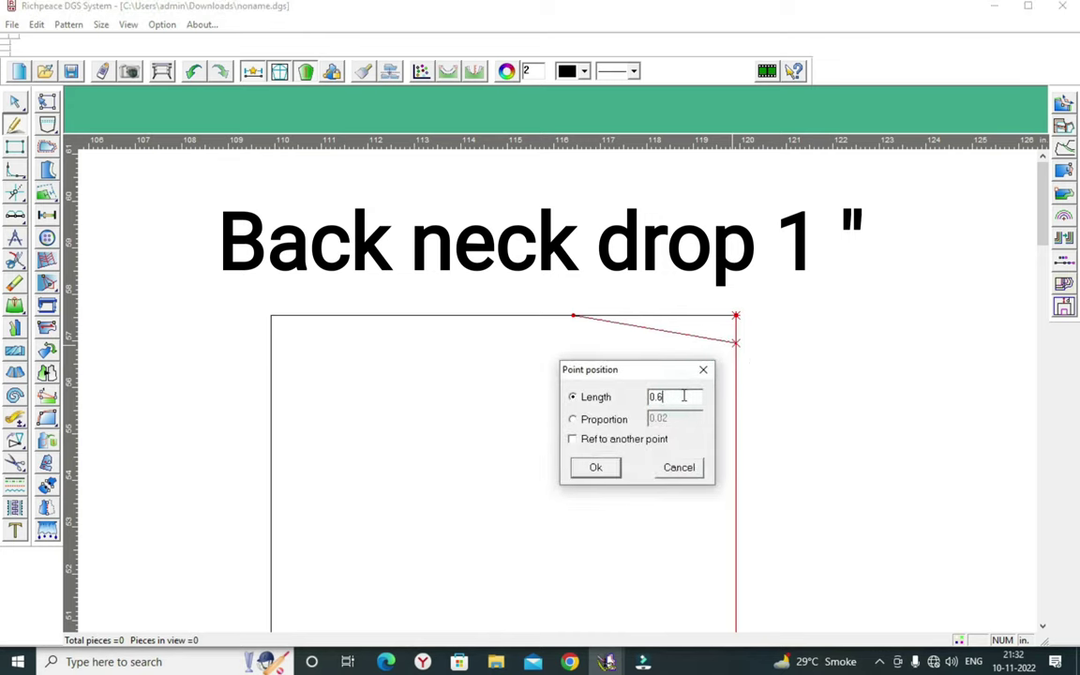
pyautogui.press('BackSpace')
pyautogui.press('BackSpace')
pyautogui.write('1')
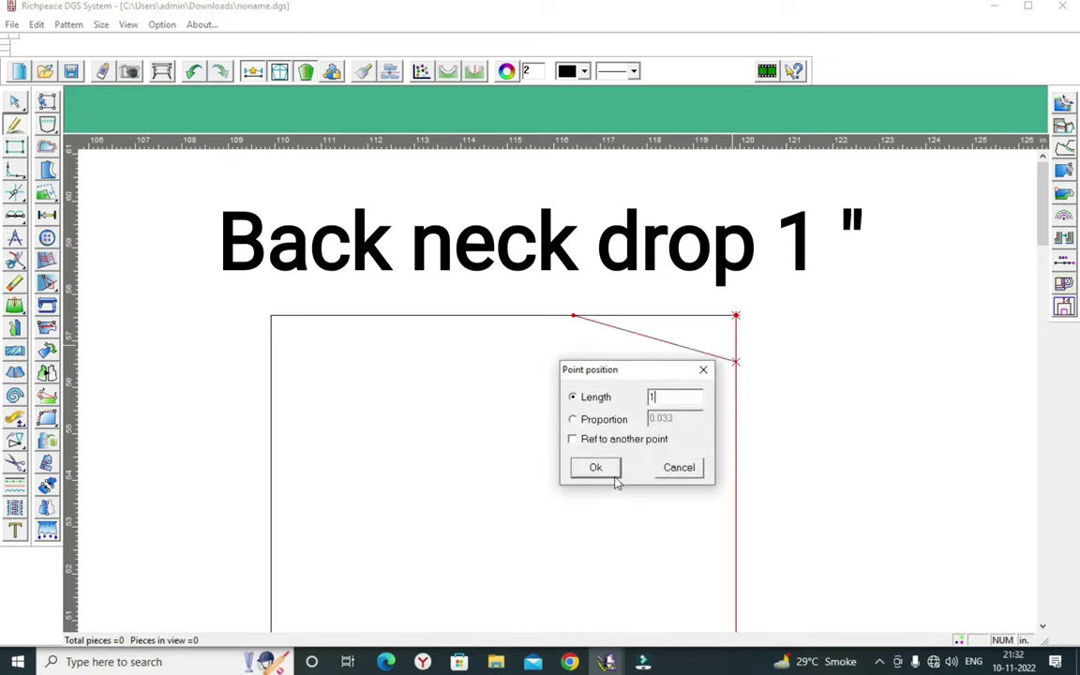
pyautogui.click(595, 467)
pyautogui.rightClick(761, 342)
# - Bend the back neck line into a smooth curve and refine its shape
pyautogui.scroll(2, 557, 398)
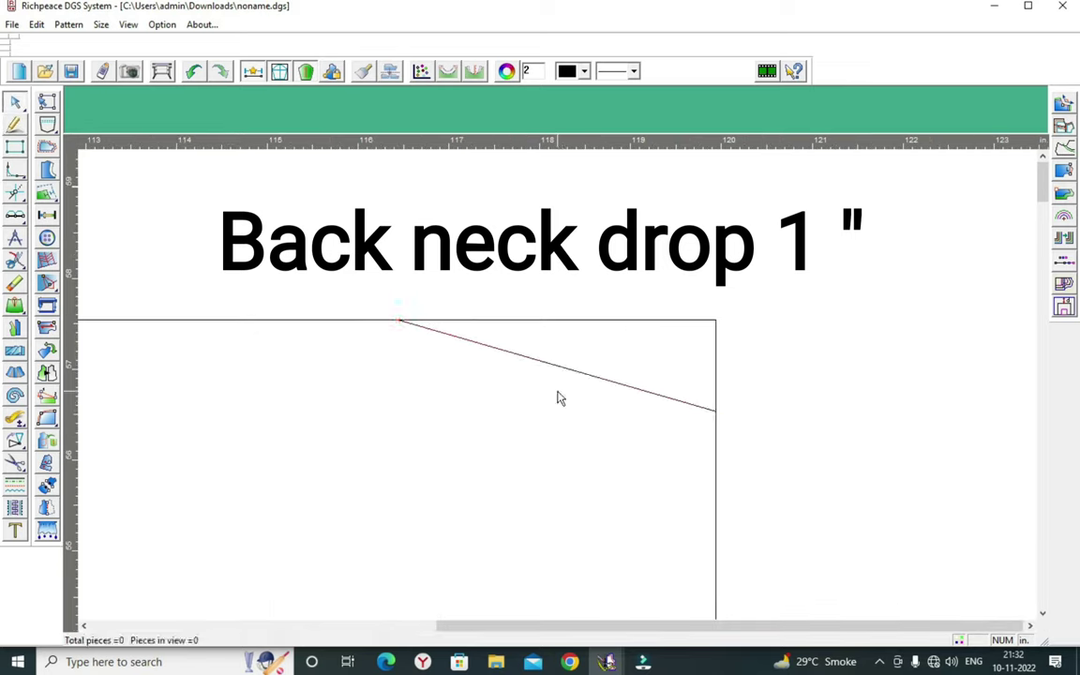
pyautogui.moveTo(571, 374); pyautogui.dragTo(443, 389)
pyautogui.moveTo(544, 431); pyautogui.dragTo(600, 419)
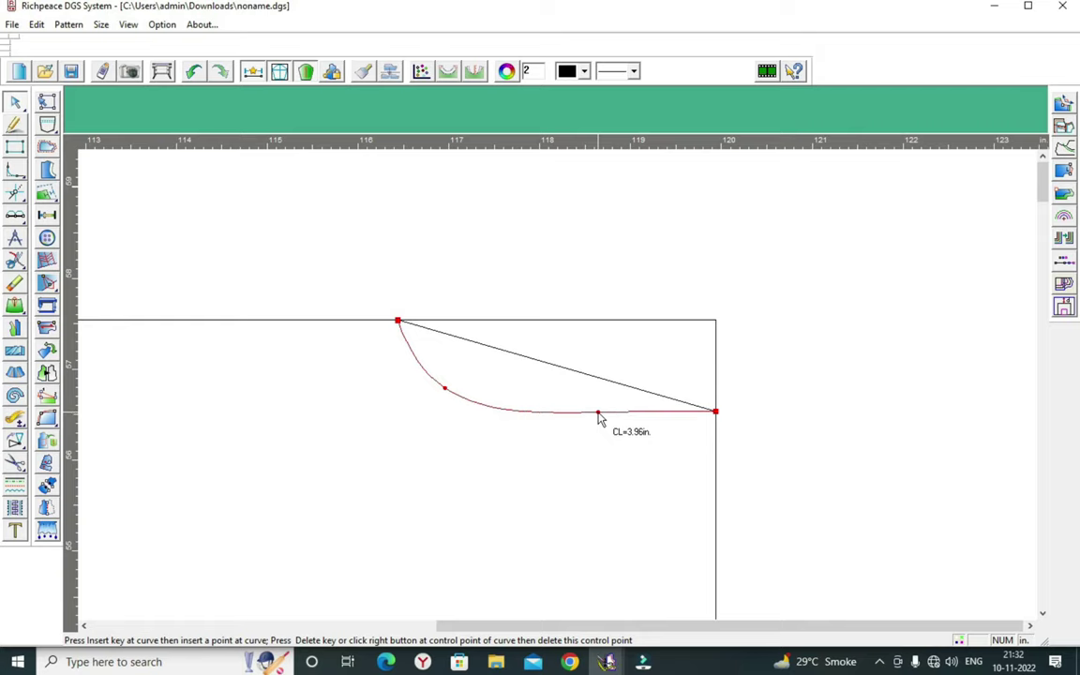
pyautogui.scroll(-2, 557, 388)
pyautogui.scroll(3, 468, 338)
pyautogui.click(447, 335)
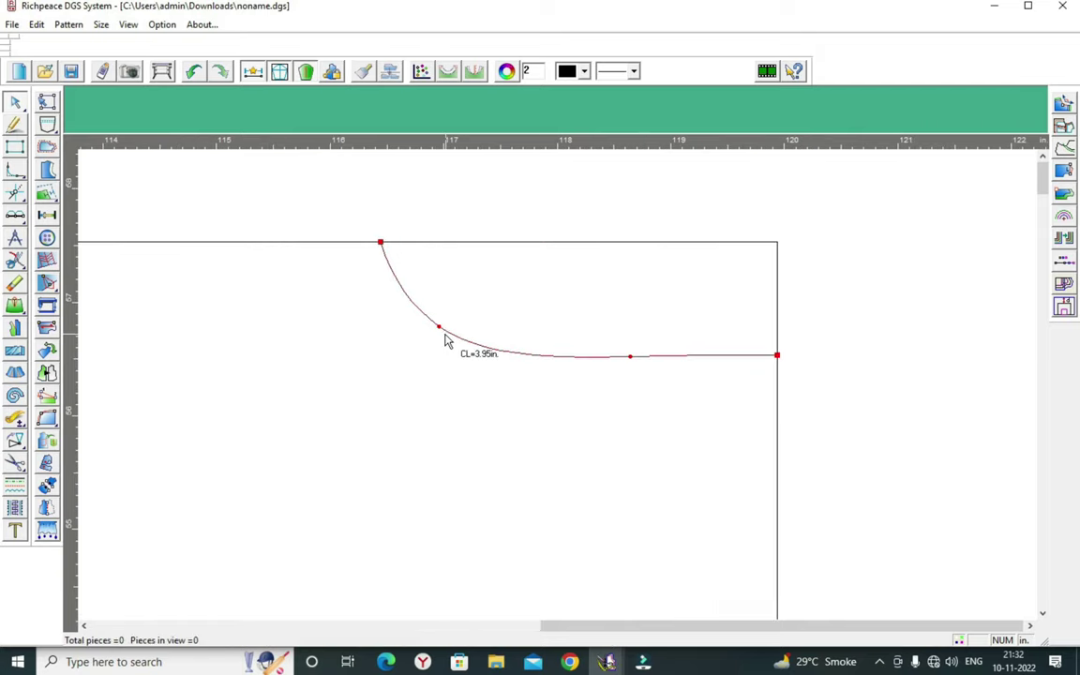
pyautogui.moveTo(437, 321); pyautogui.dragTo(441, 319)
pyautogui.rightClick(457, 389)
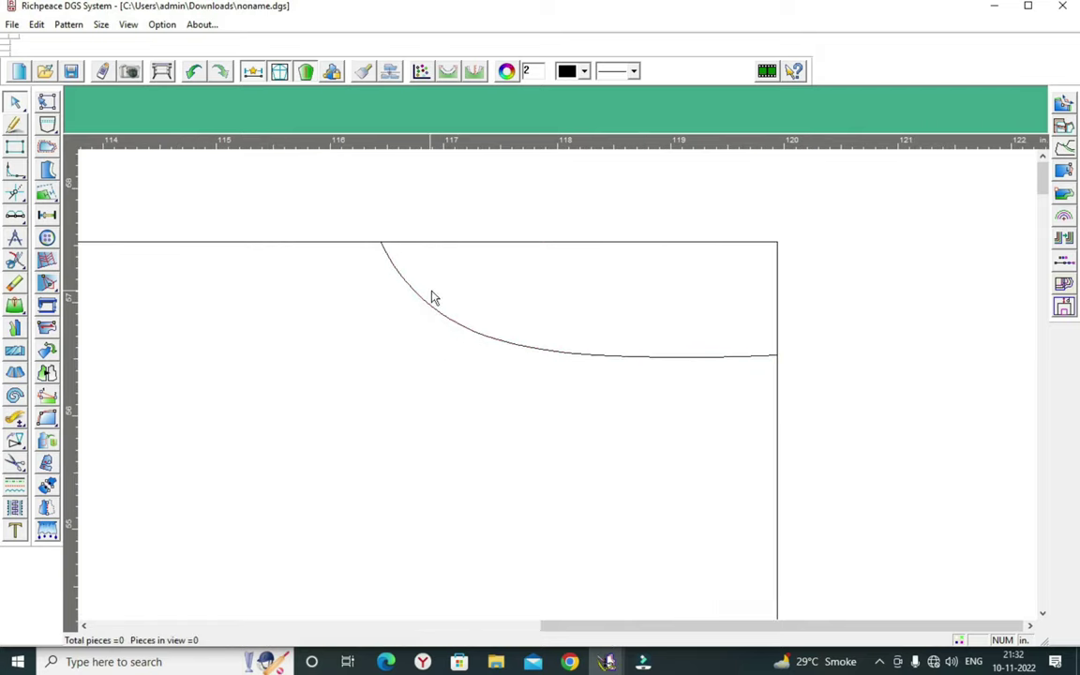
pyautogui.scroll(-2, 431, 297)
pyautogui.rightClick(683, 371)
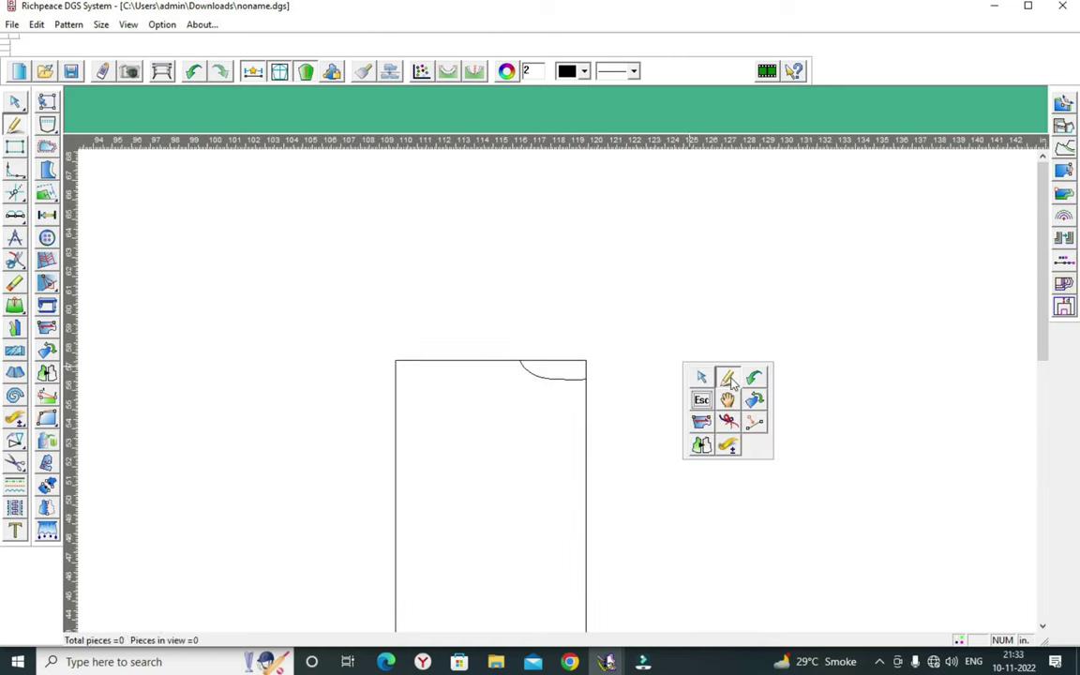
# - Draw the front neck line with a 3-inch drop from the neck point
pyautogui.click(730, 378)
pyautogui.click(519, 355)
pyautogui.click(585, 453)
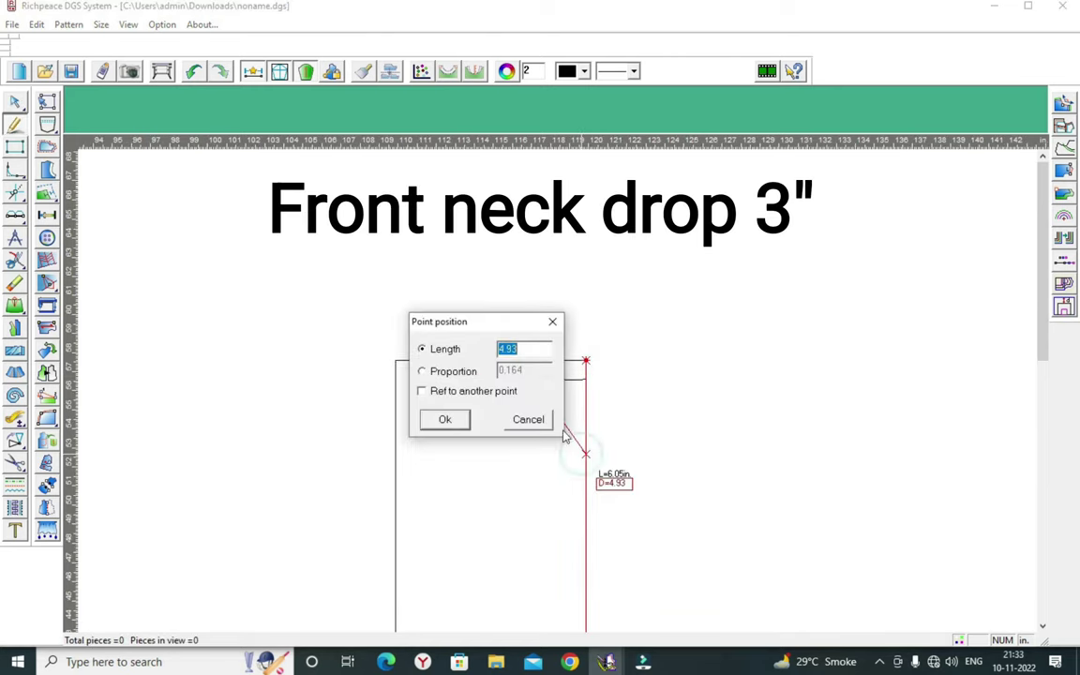
pyautogui.press('BackSpace')
pyautogui.press('BackSpace')
pyautogui.write('3')
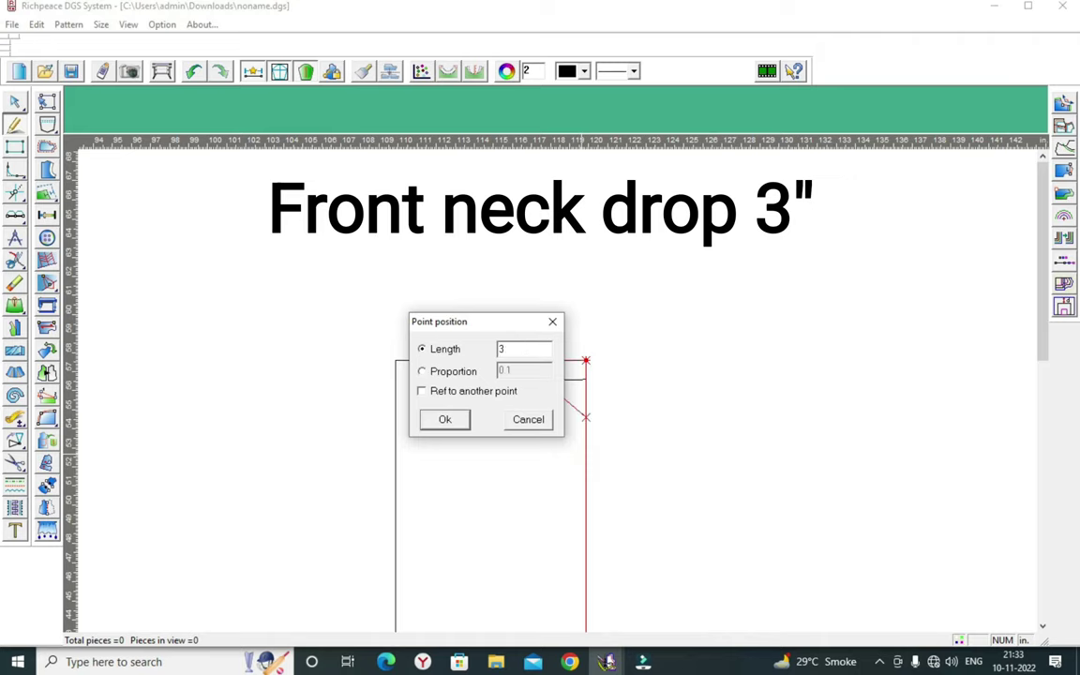
pyautogui.click(464, 422)
pyautogui.rightClick(630, 366)
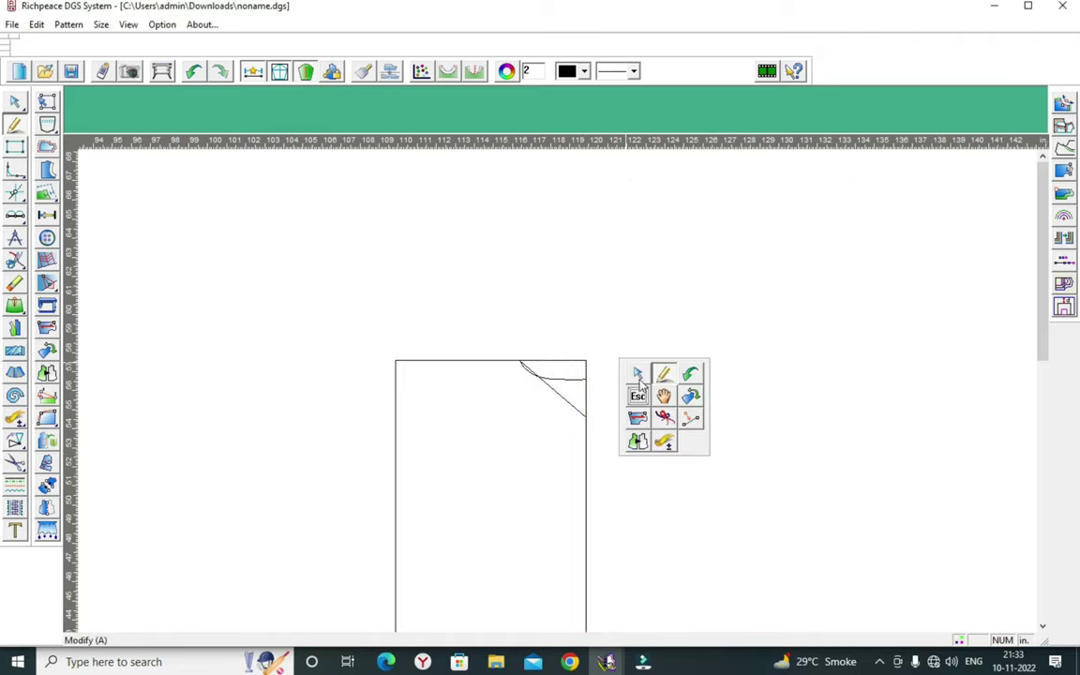
# - Bend the front neck line into a deep curve
pyautogui.click(638, 375)
pyautogui.scroll(3, 535, 409)
pyautogui.click(574, 352)
pyautogui.moveTo(588, 354); pyautogui.dragTo(568, 421)
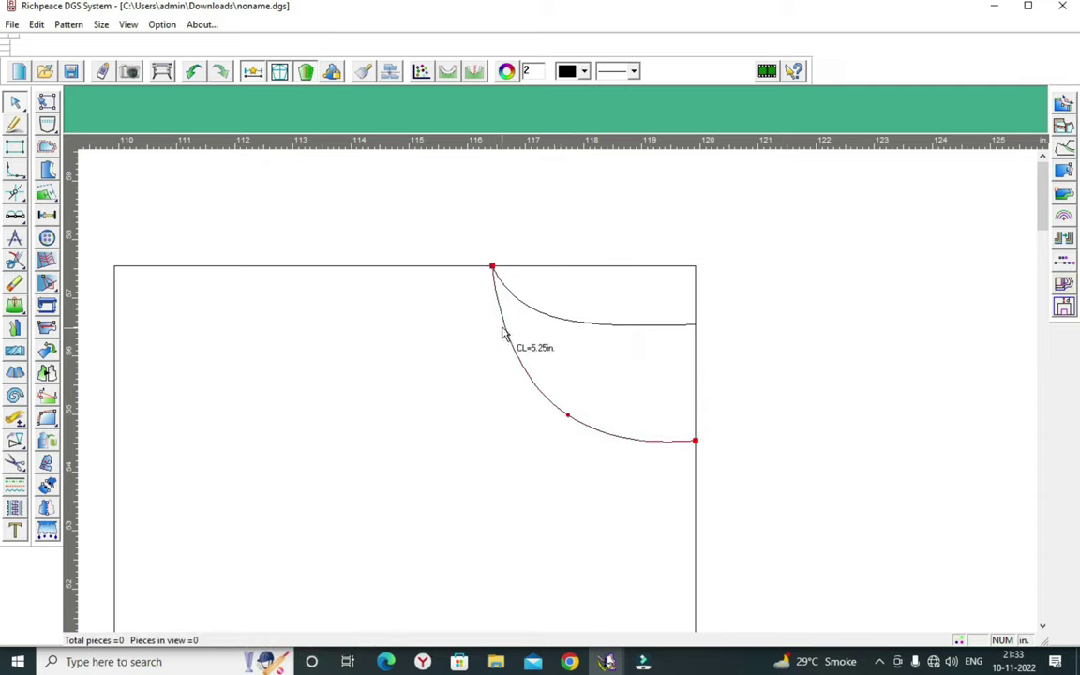
pyautogui.scroll(-5, 548, 377)
pyautogui.scroll(2, 555, 387)
# - Place the shoulder point offset -5 and -1.75 inches from the neck point
pyautogui.rightClick(707, 342)
pyautogui.click(746, 349)
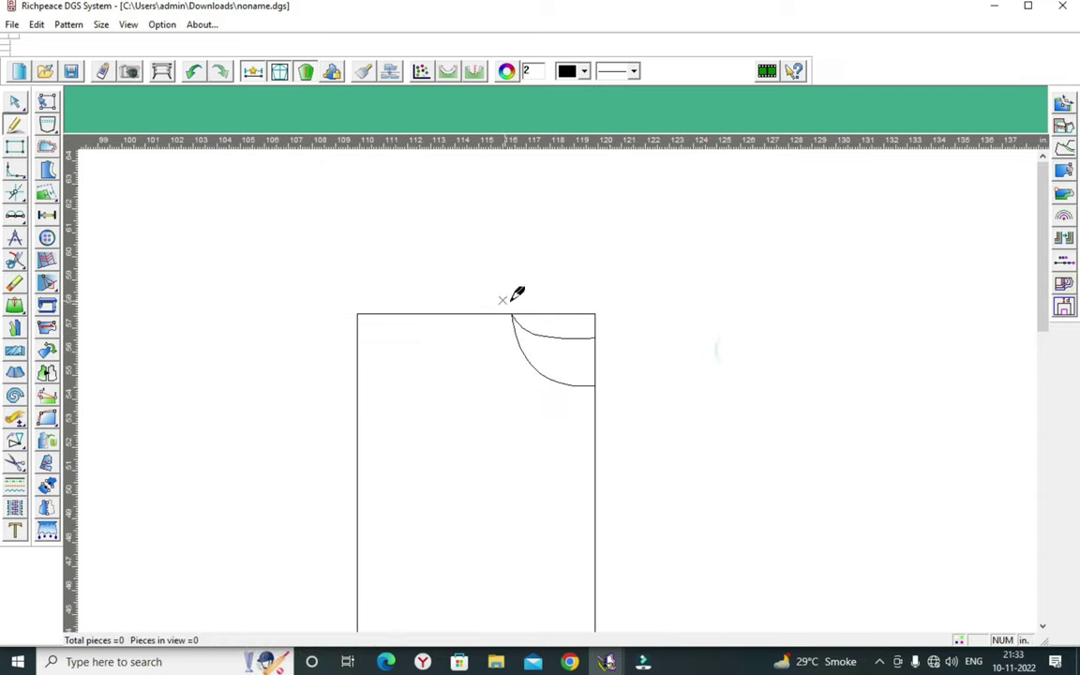
pyautogui.press('Return')
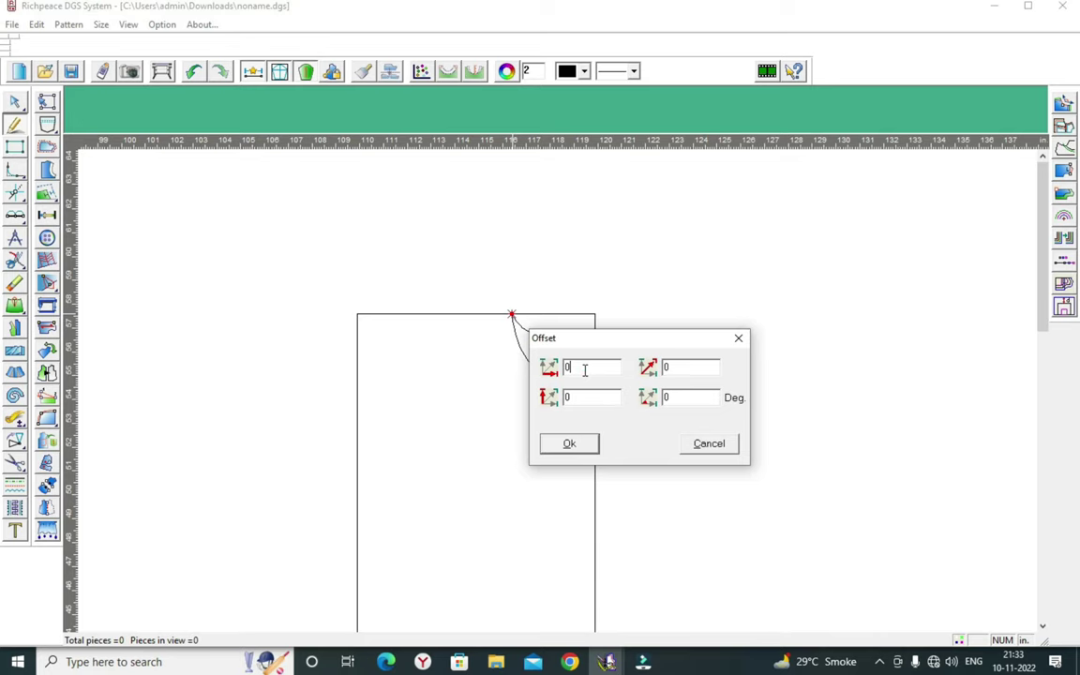
pyautogui.press('BackSpace')
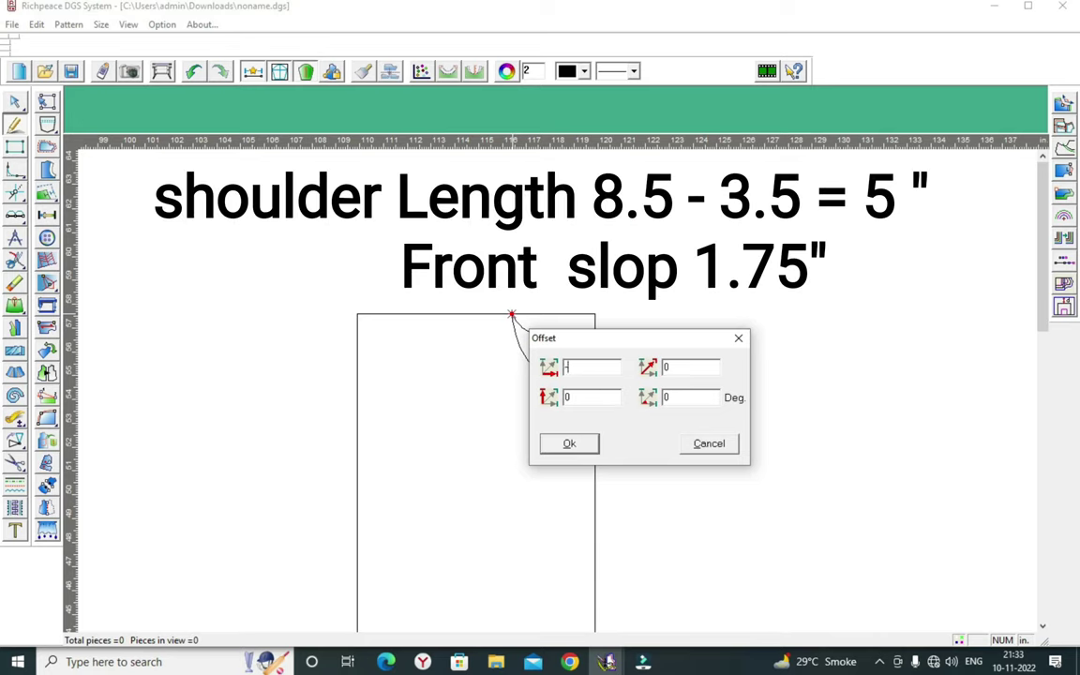
pyautogui.write('-5')
pyautogui.doubleClick(586, 394)
pyautogui.write('1.75')
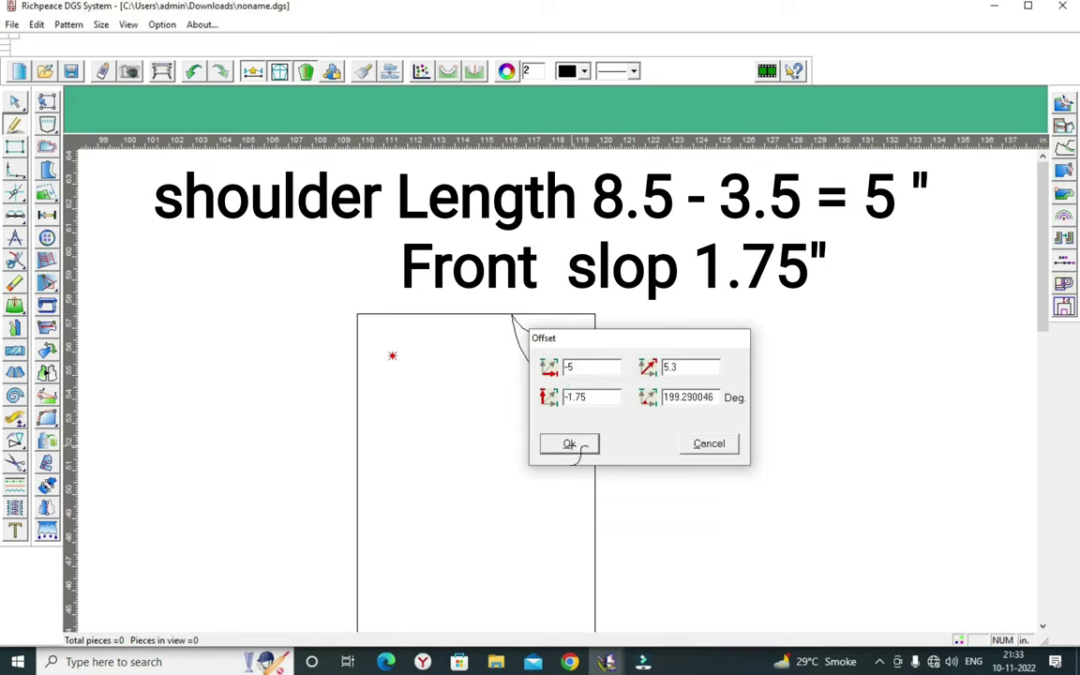
pyautogui.click(570, 447)
# - Draw the chest line parallel to the top edge, 10.5 inches down
pyautogui.rightClick(461, 347)
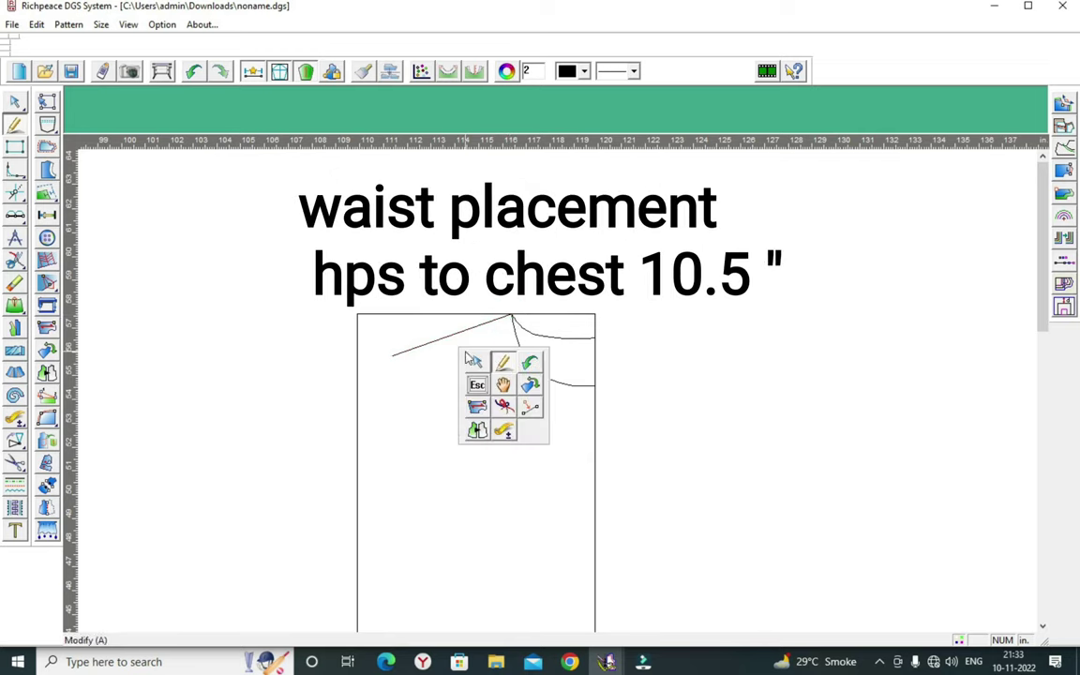
pyautogui.click(460, 419)
pyautogui.click(448, 314)
pyautogui.click(446, 528)
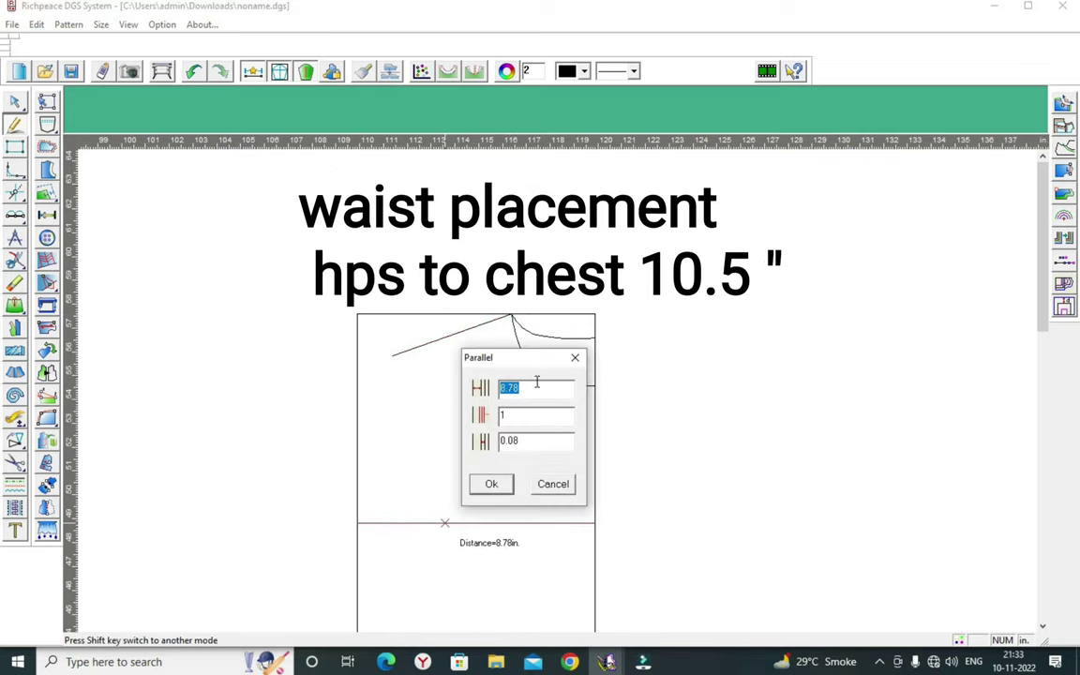
pyautogui.doubleClick(535, 387)
pyautogui.write('10.')
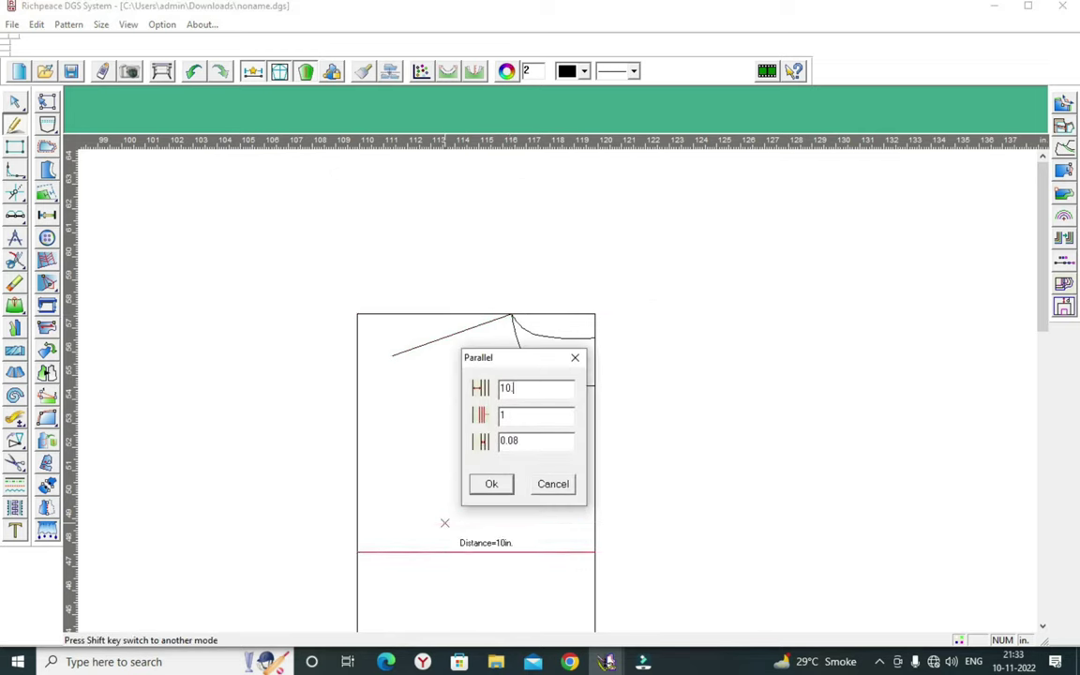
pyautogui.write('5')
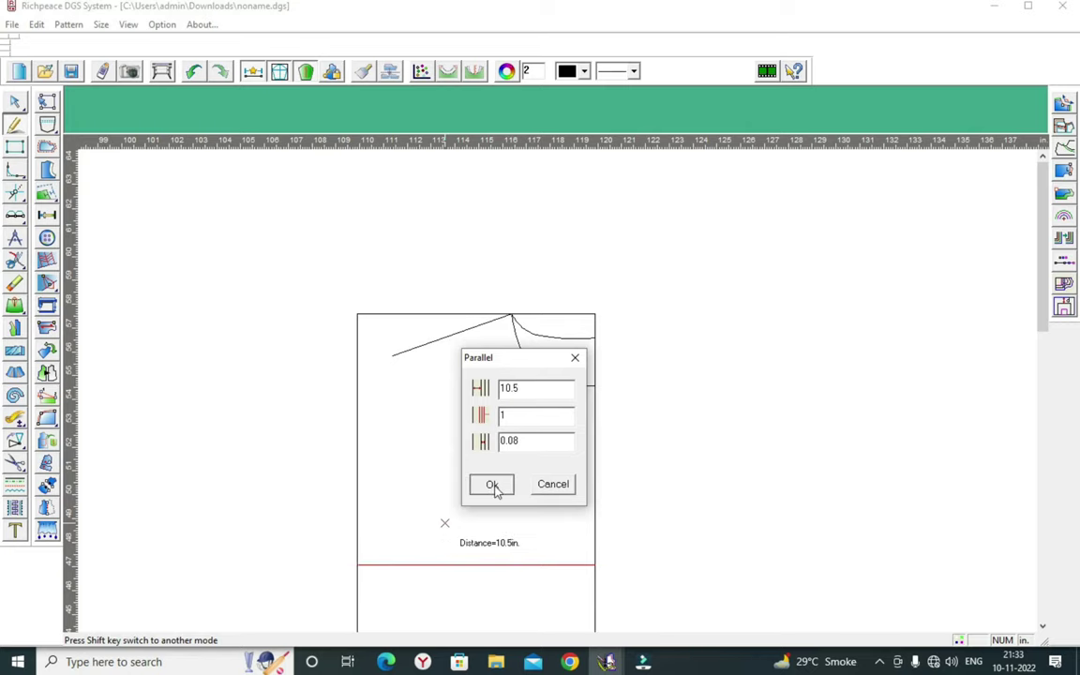
pyautogui.click(493, 485)
# - Draw a line from the shoulder end to the chest line and bend it into an armhole curve
pyautogui.click(393, 356)
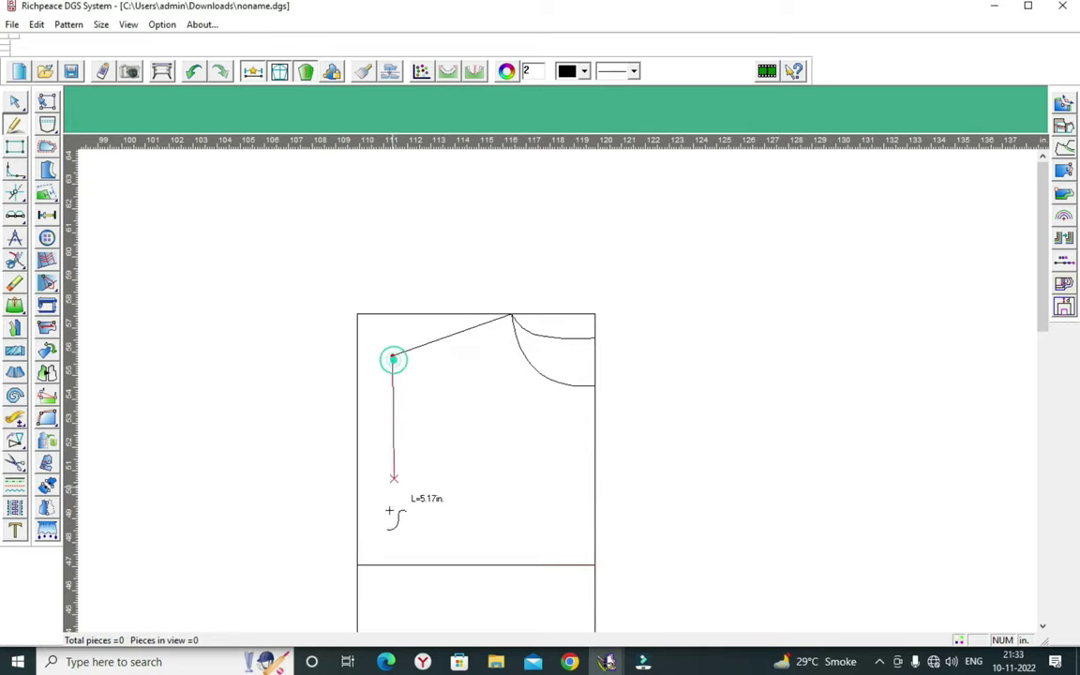
pyautogui.click(350, 564)
pyautogui.rightClick(444, 422)
pyautogui.scroll(3, 549, 373)
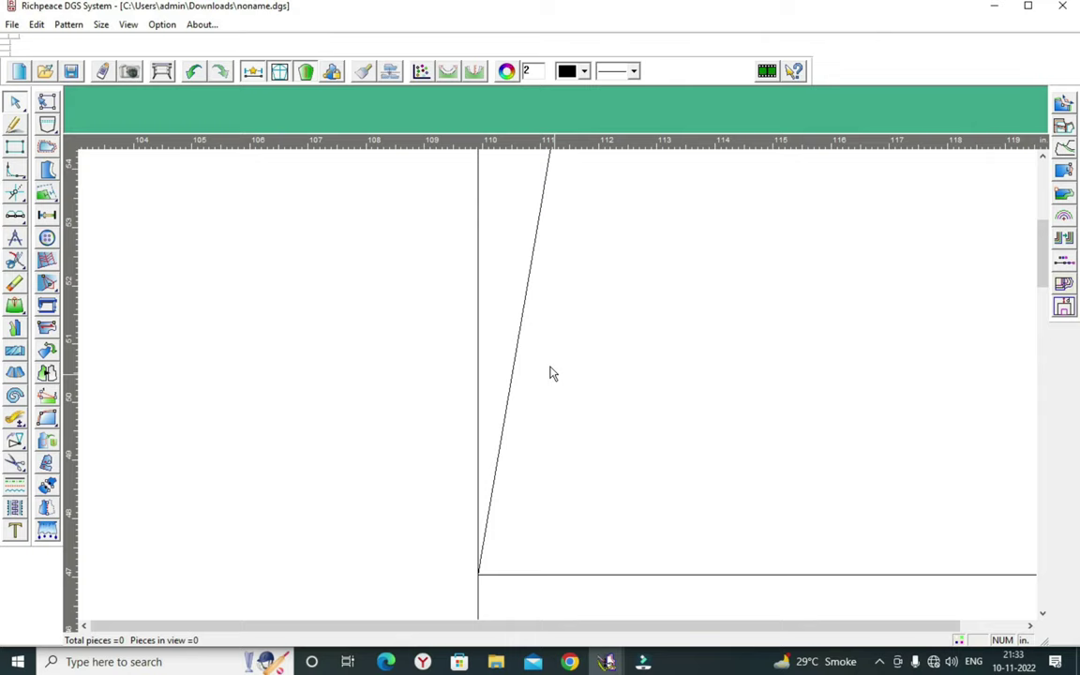
pyautogui.click(524, 326)
pyautogui.scroll(-3, 523, 313)
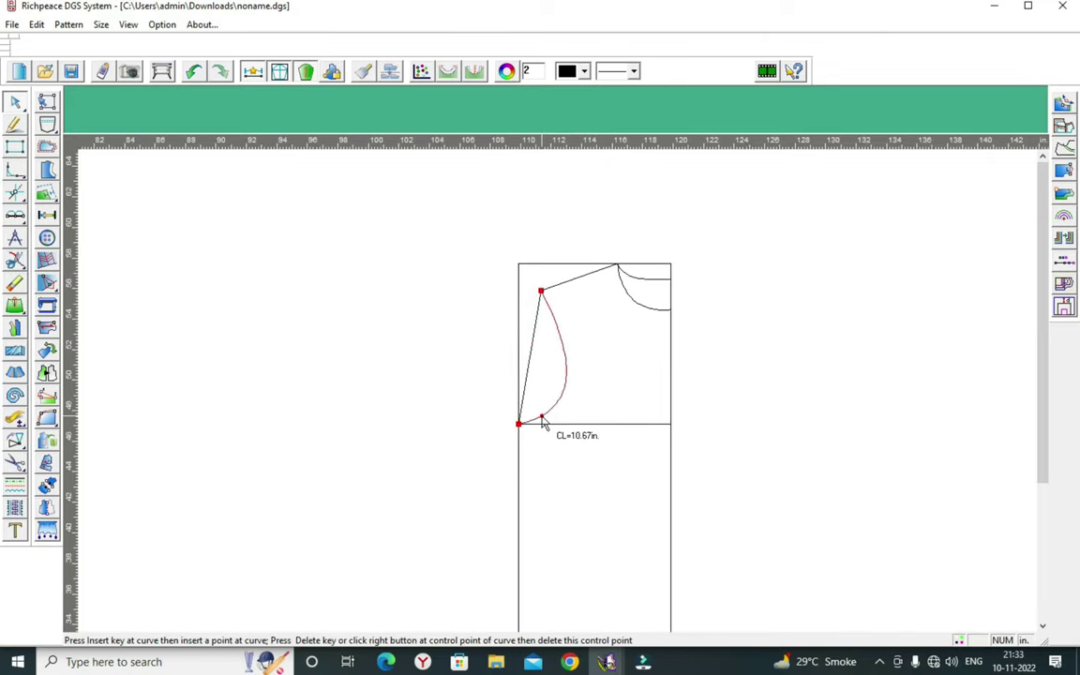
pyautogui.click(542, 419)
pyautogui.click(586, 366)
pyautogui.scroll(3, 563, 401)
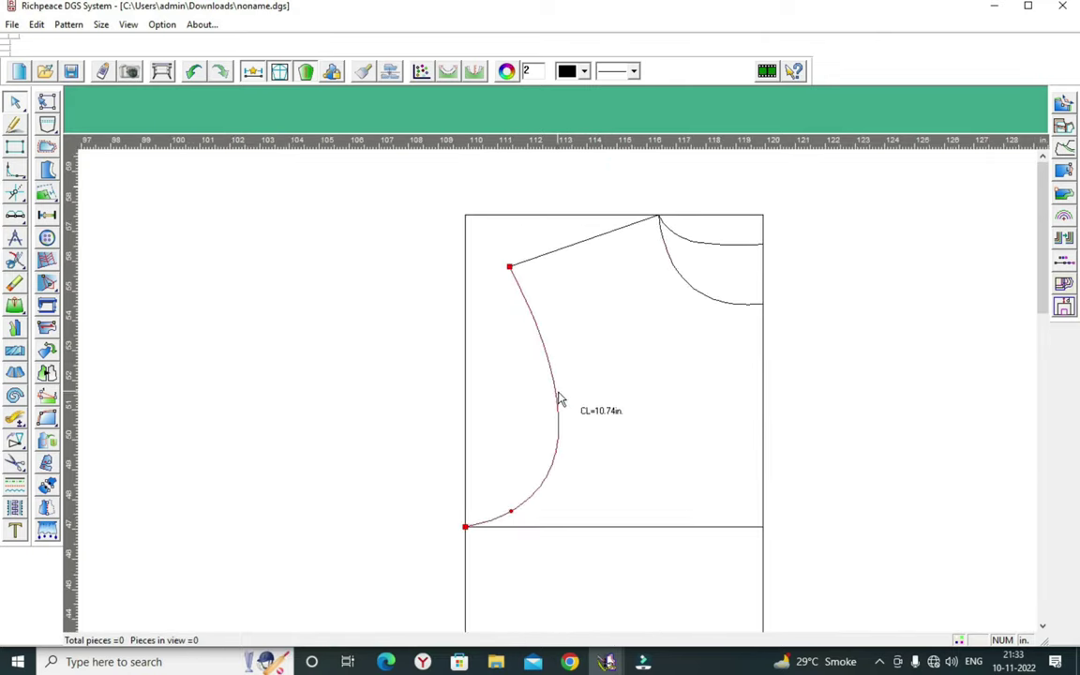
# - Reshape the armhole bottom so it sweeps smoothly into the chest line
pyautogui.click(543, 374)
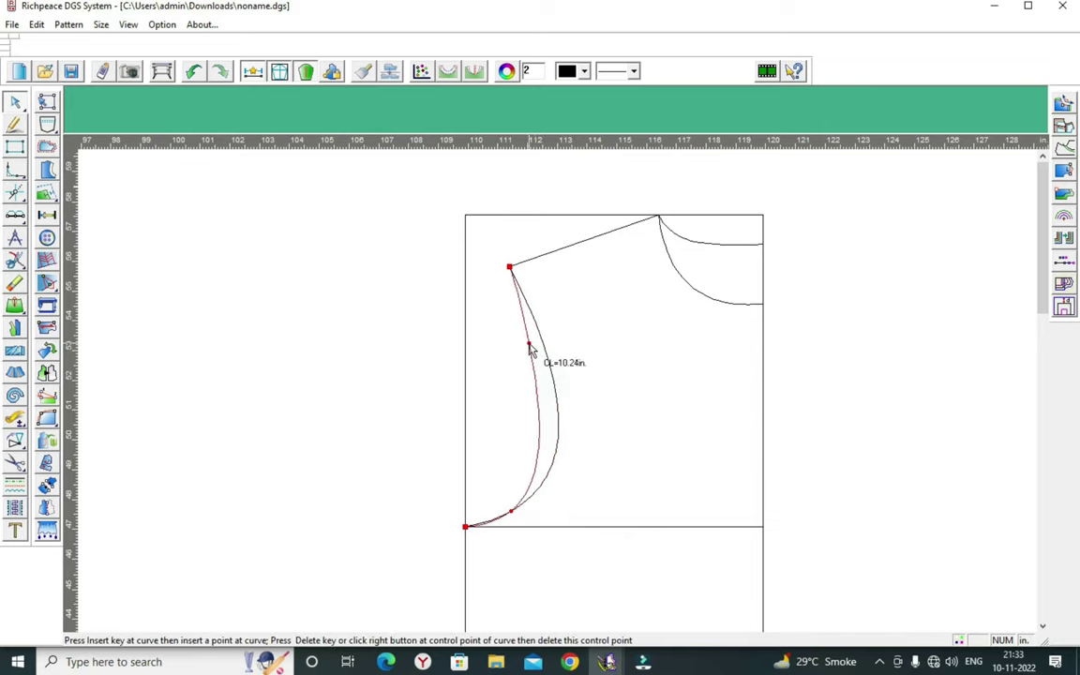
pyautogui.click(529, 346)
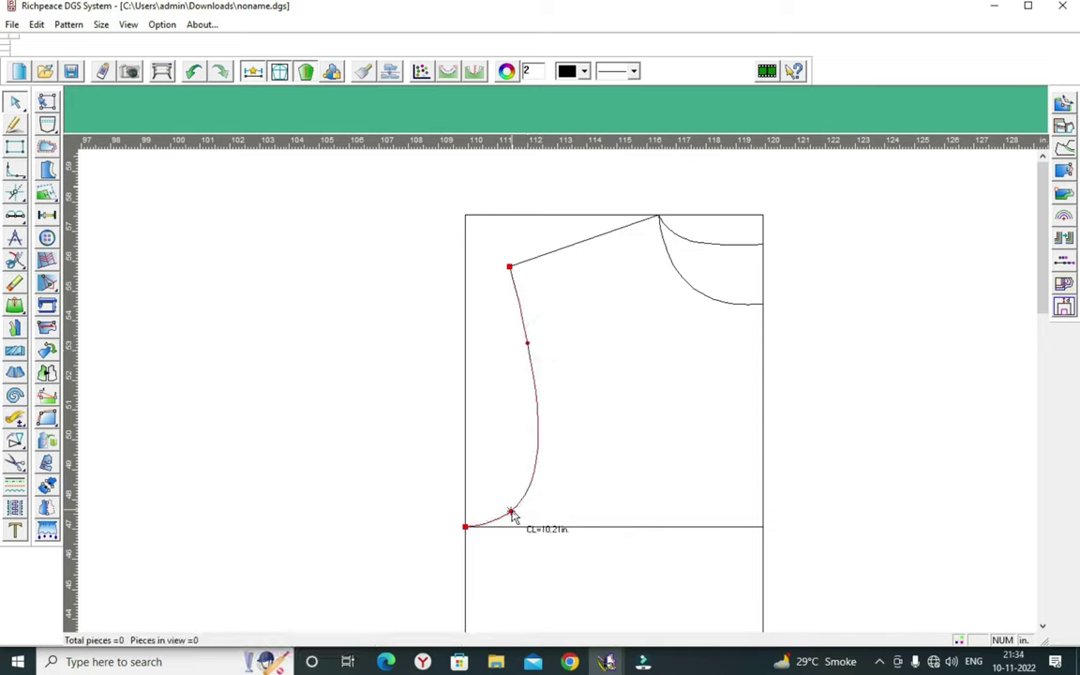
pyautogui.click(512, 514)
pyautogui.click(515, 502)
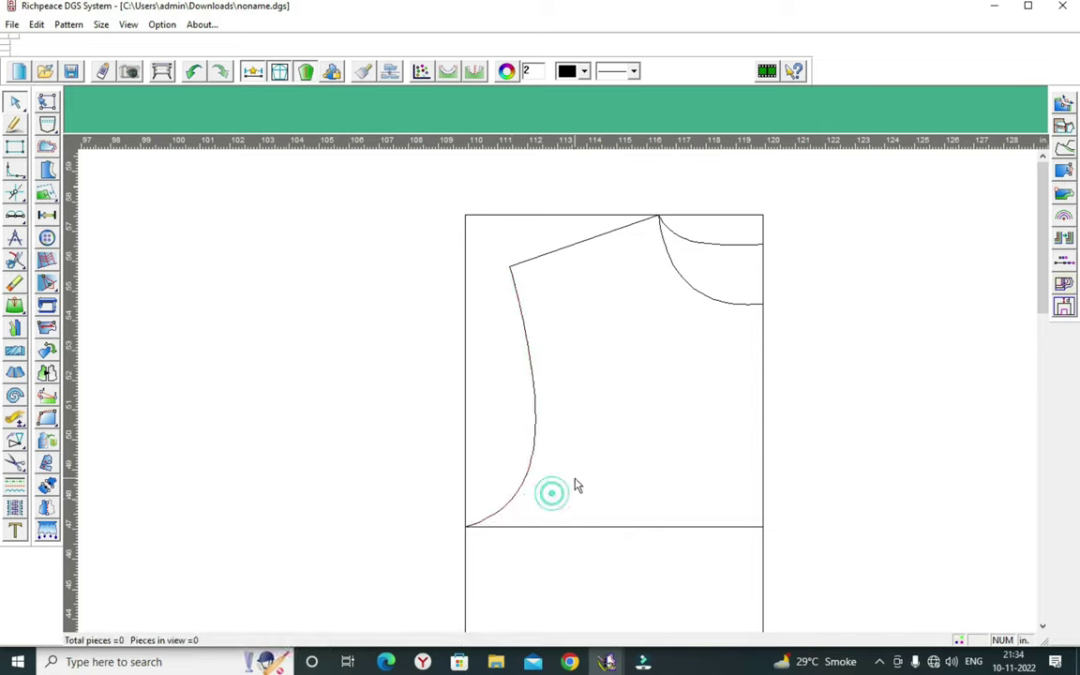
pyautogui.rightClick(641, 372)
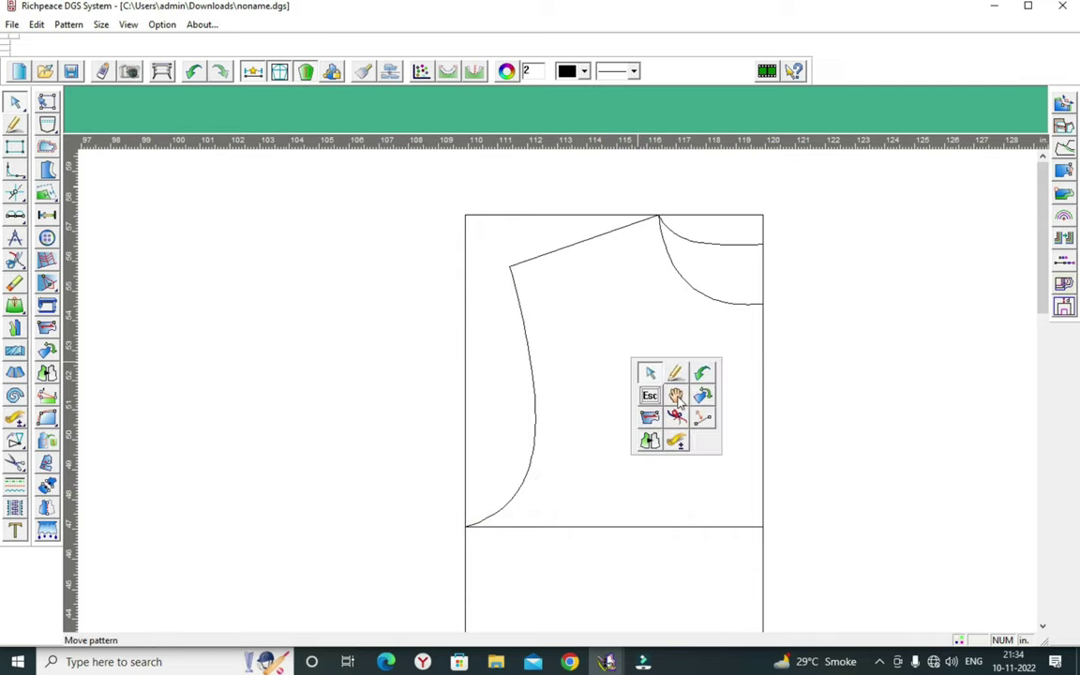
pyautogui.click(651, 394)
# - Draw a 30-inch sleeve line from the neck point along the shoulder slope
pyautogui.scroll(-1, 562, 375)
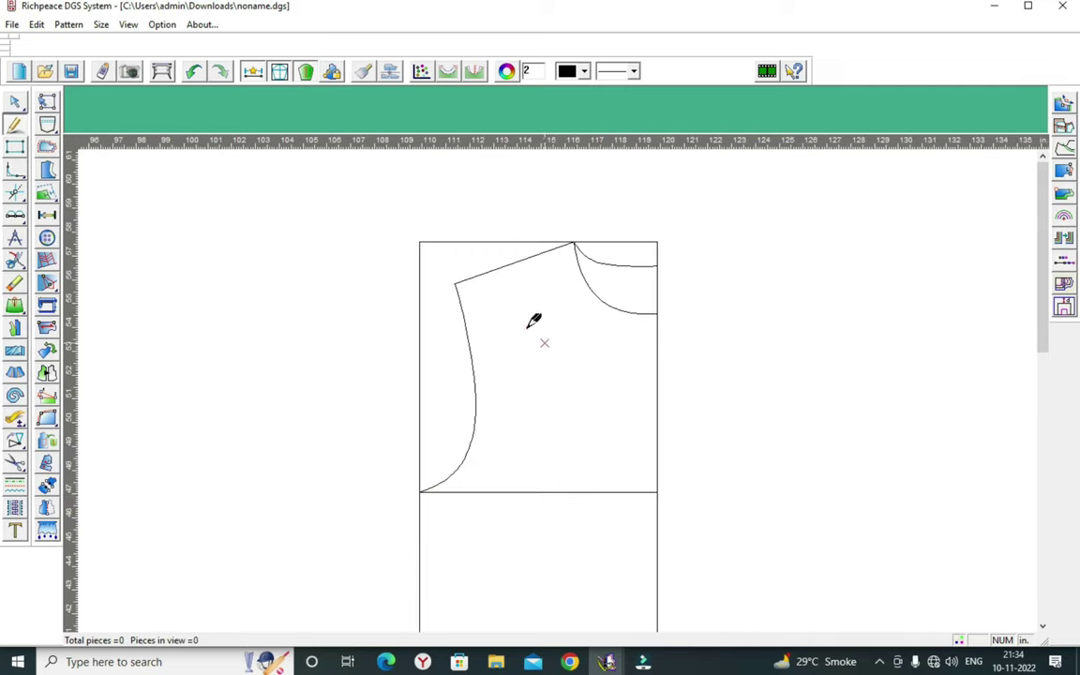
pyautogui.click(456, 284)
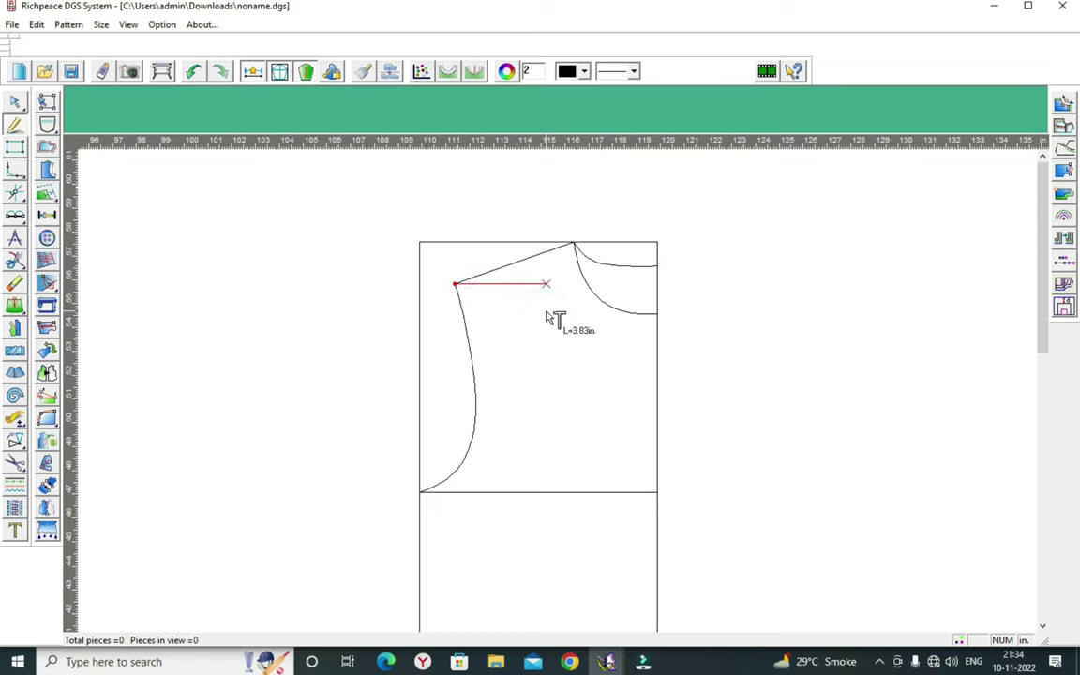
pyautogui.press('Return')
pyautogui.click(704, 334)
pyautogui.click(574, 242)
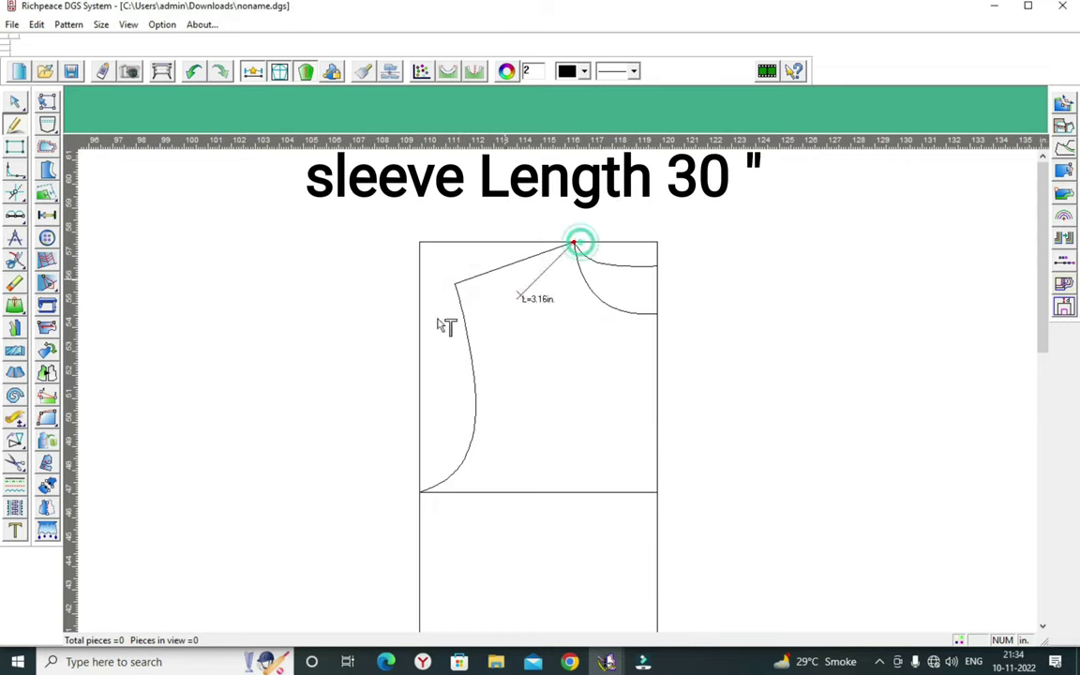
pyautogui.scroll(2, 559, 397)
pyautogui.scroll(1, 514, 386)
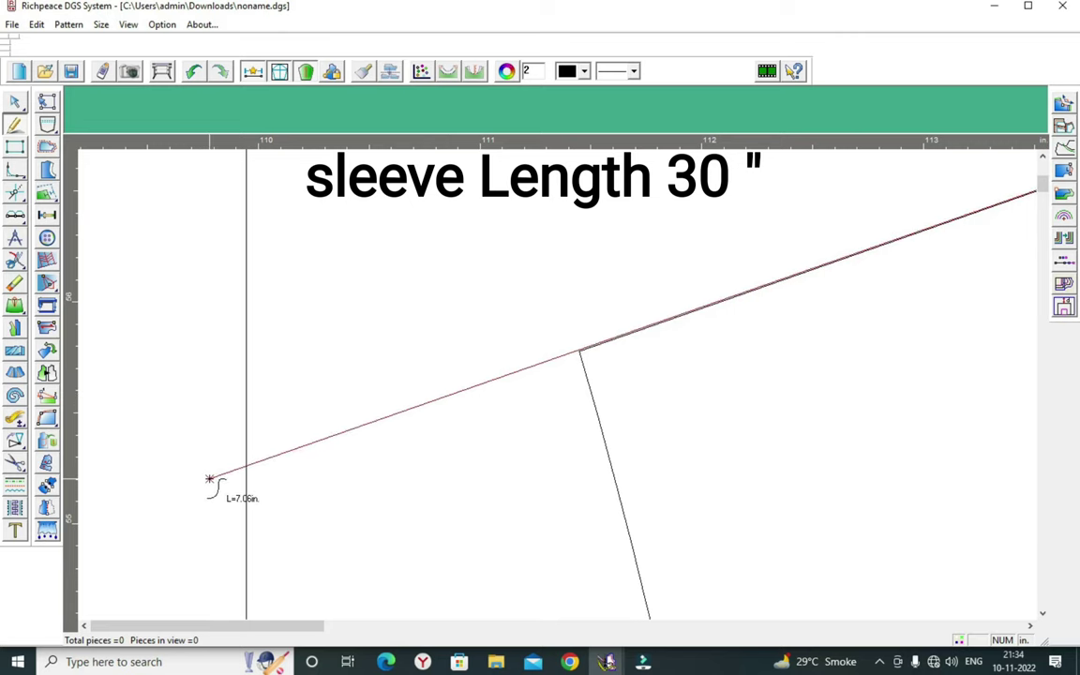
pyautogui.click(208, 485)
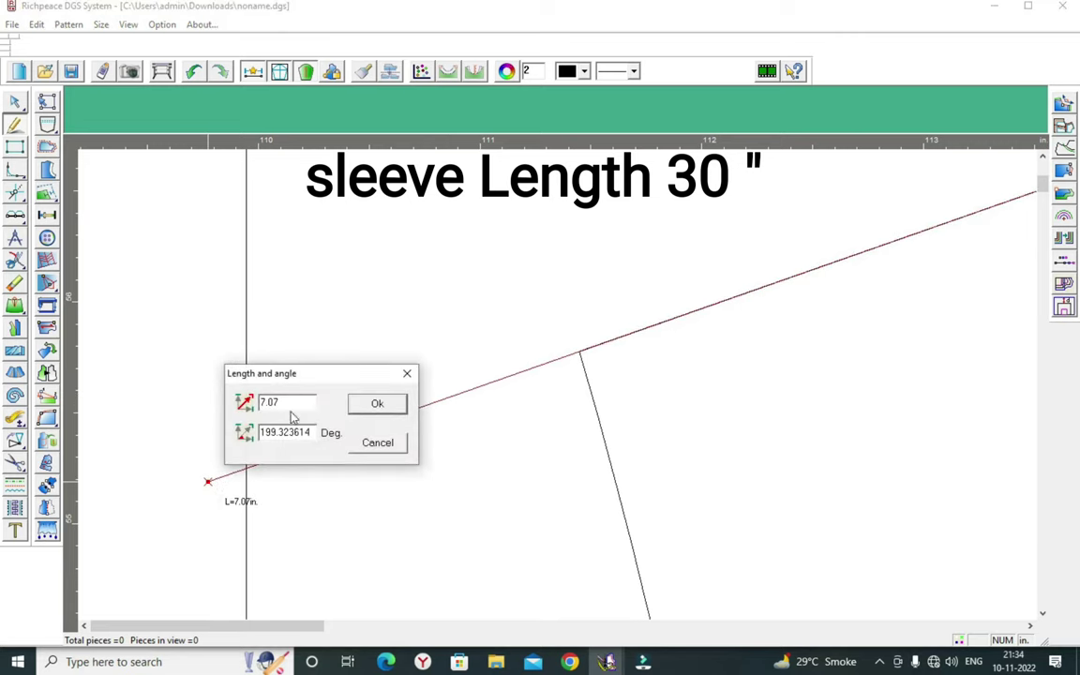
pyautogui.press('BackSpace')
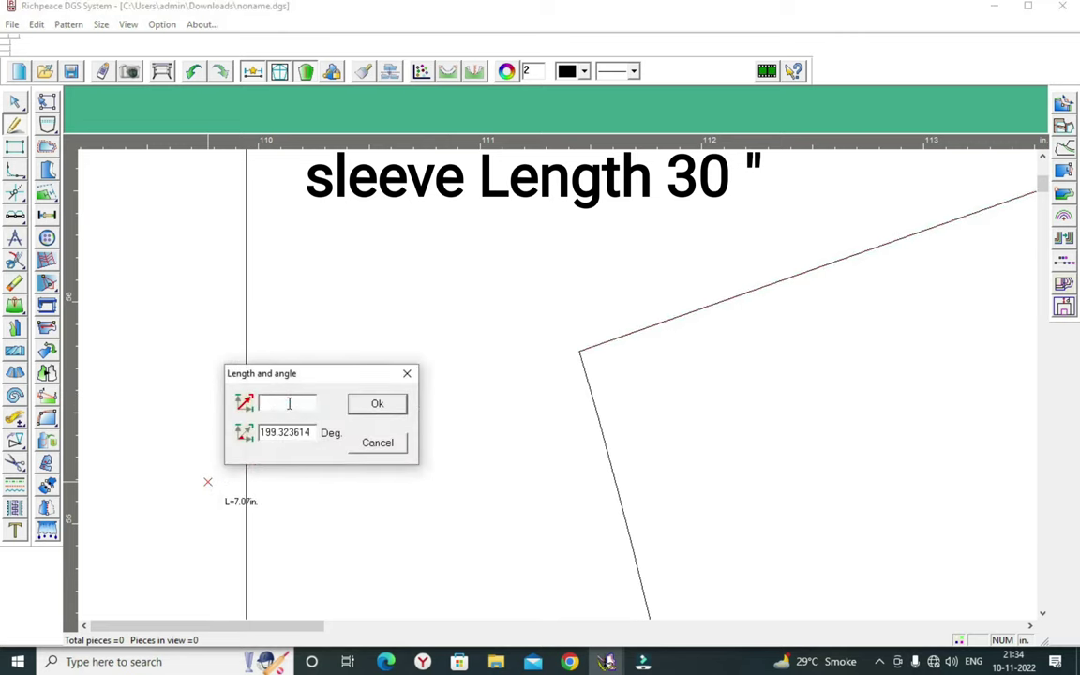
pyautogui.write('30')
pyautogui.click(375, 403)
# - Add the 5-inch sleeve hem line at the end of the sleeve line
pyautogui.scroll(-3, 566, 375)
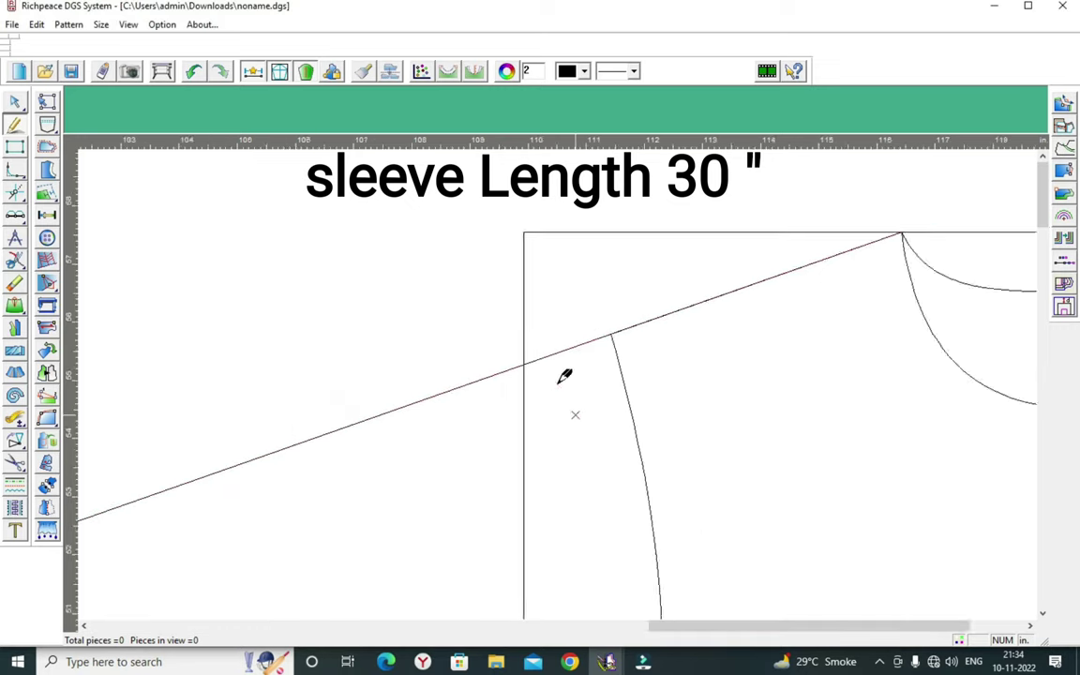
pyautogui.scroll(-3, 566, 380)
pyautogui.scroll(-3, 563, 389)
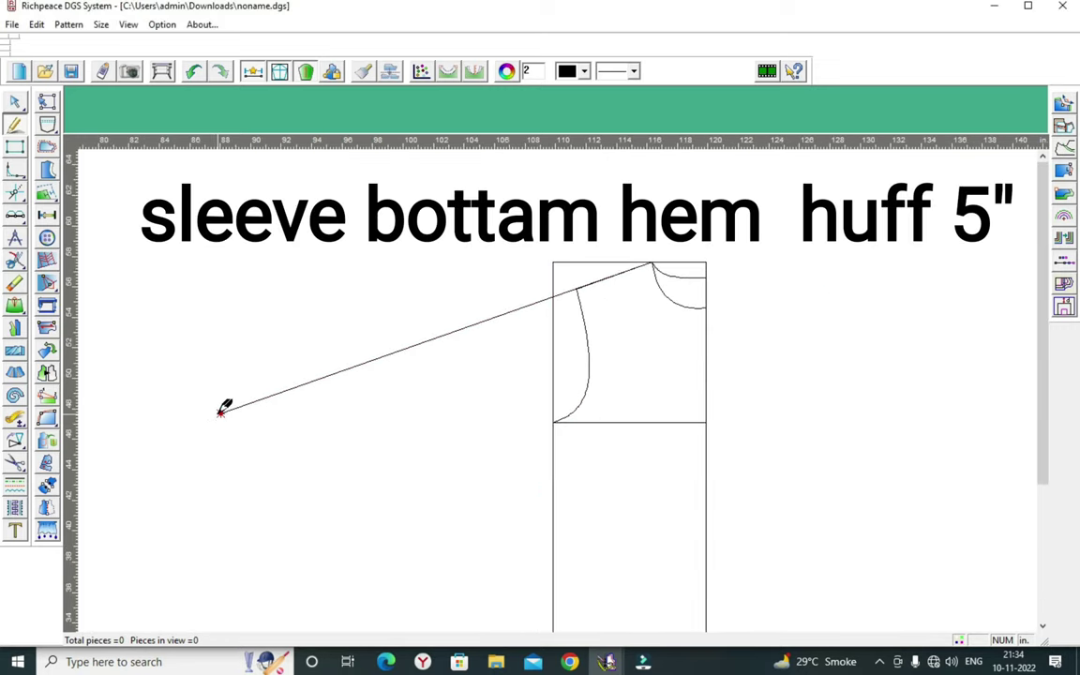
pyautogui.click(222, 413)
pyautogui.click(262, 486)
pyautogui.write('5')
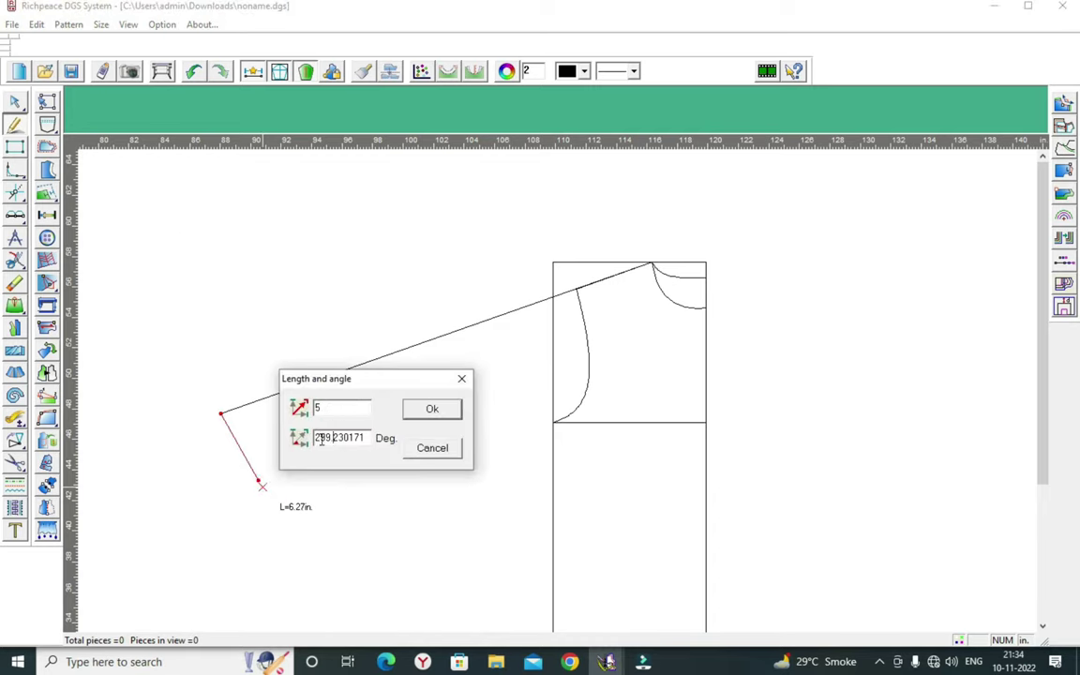
pyautogui.press('BackSpace')
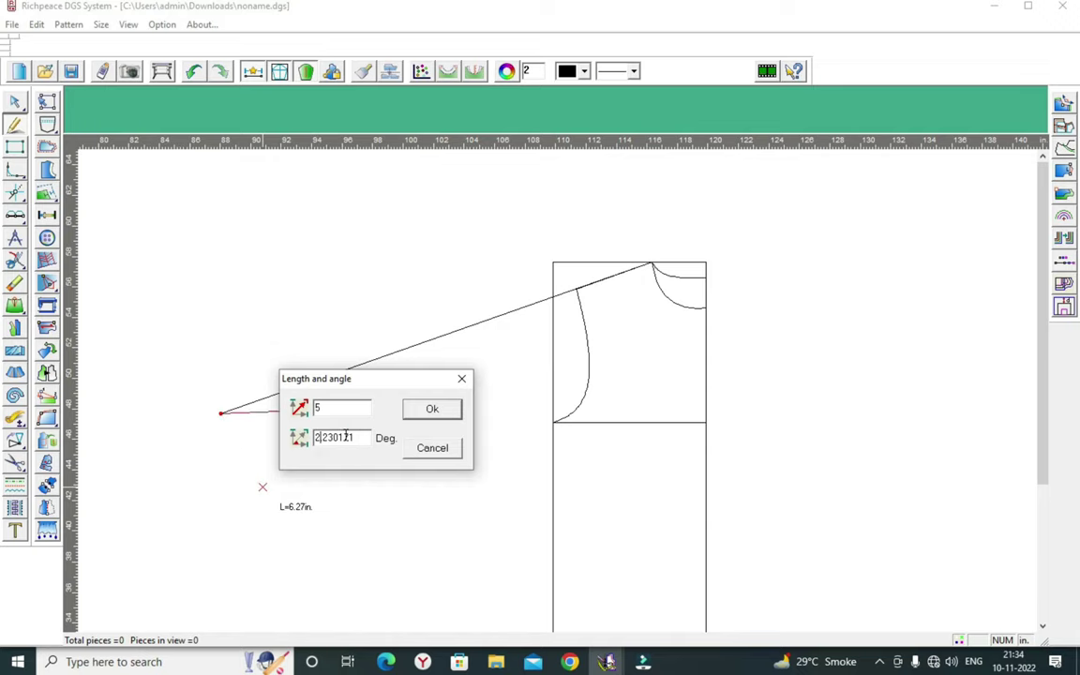
pyautogui.write('87')
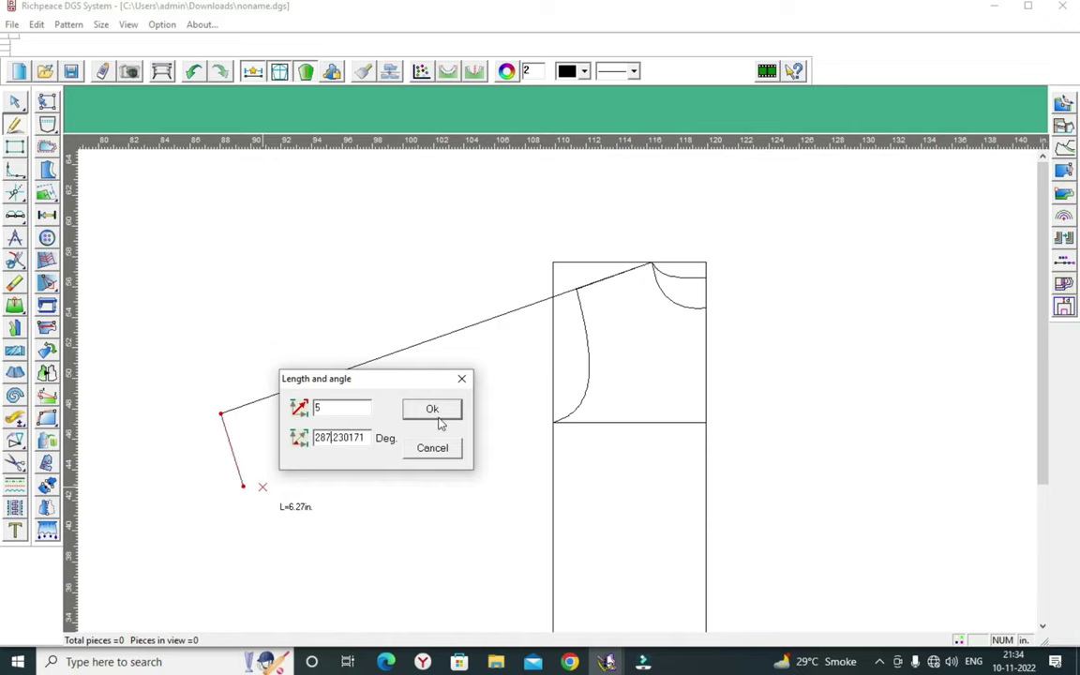
pyautogui.click(432, 410)
pyautogui.rightClick(441, 414)
# - Draw the raglan line from 0.8 inches along the neckline to the side line
pyautogui.scroll(1, 572, 371)
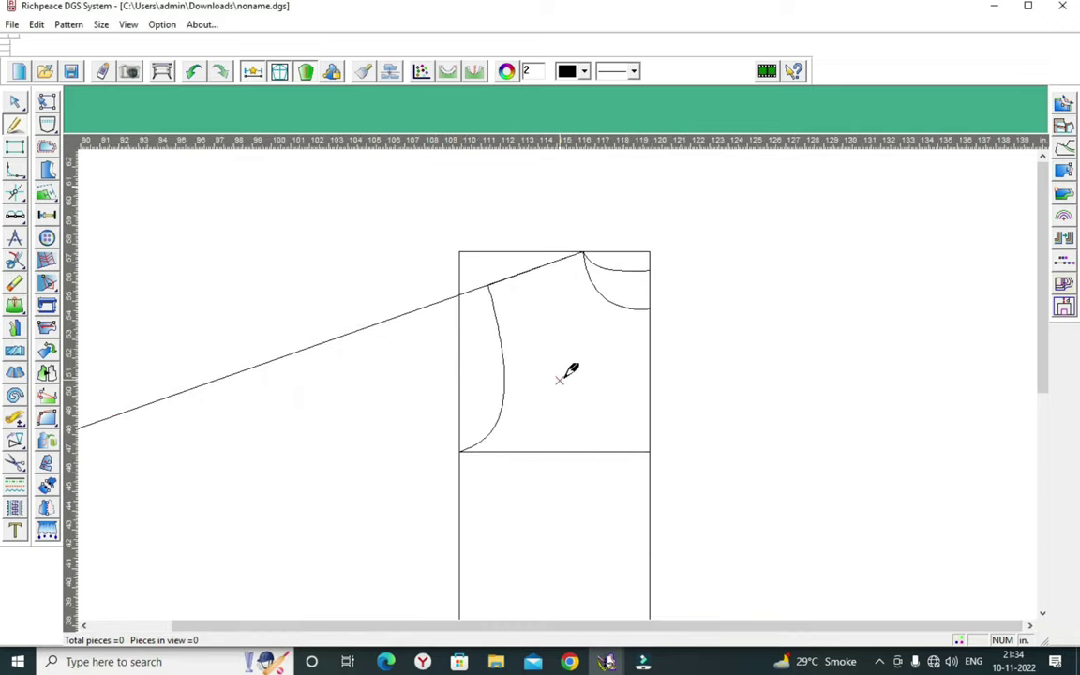
pyautogui.scroll(1, 574, 366)
pyautogui.scroll(3, 570, 367)
pyautogui.scroll(4, 565, 376)
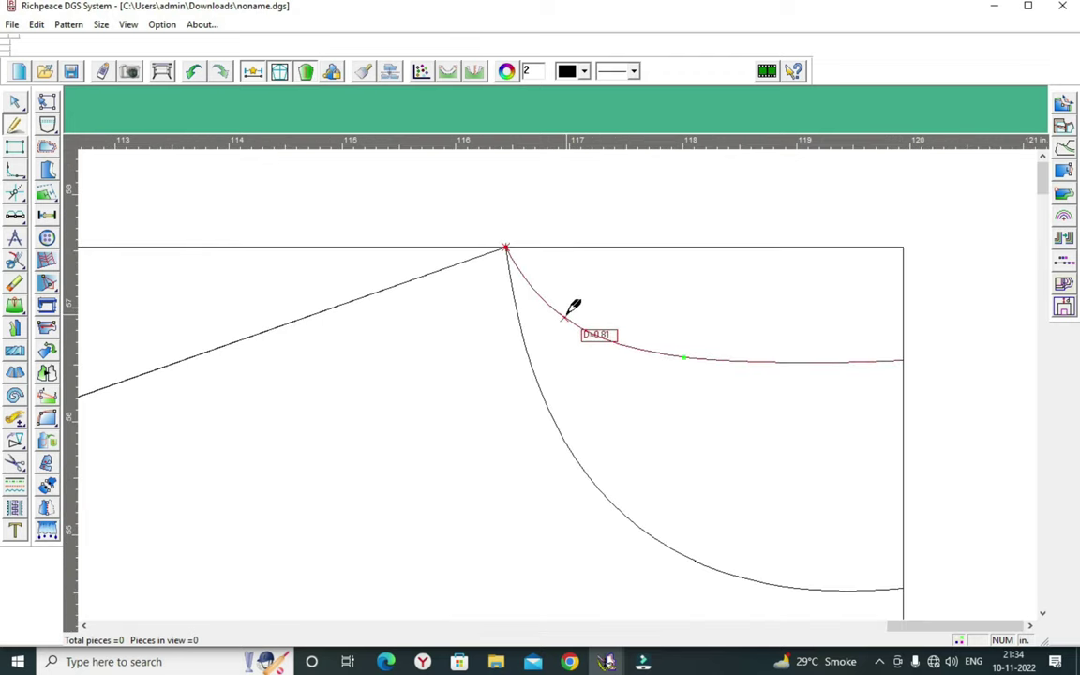
pyautogui.click(566, 320)
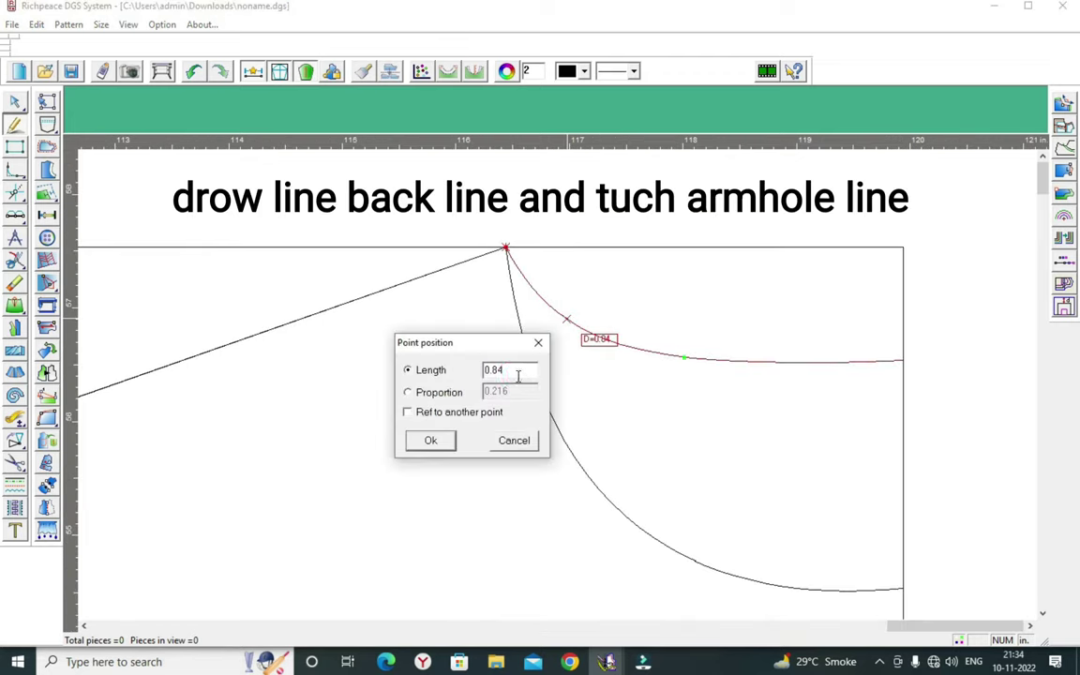
pyautogui.press('BackSpace')
pyautogui.click(432, 456)
pyautogui.scroll(-2, 559, 380)
pyautogui.scroll(-2, 490, 499)
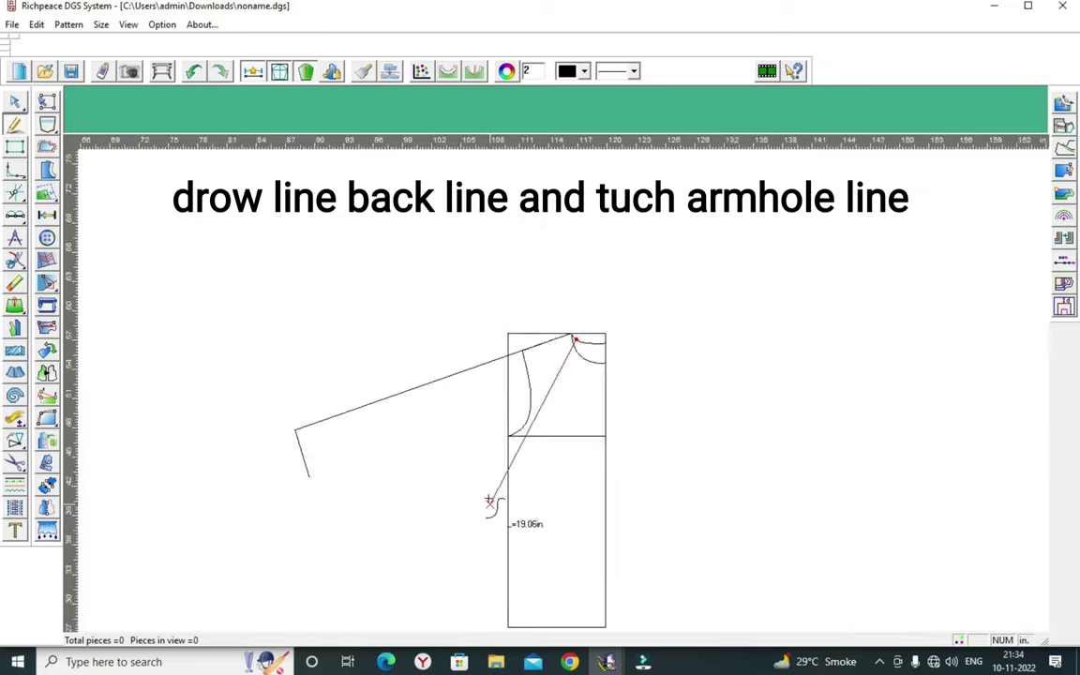
pyautogui.scroll(4, 580, 356)
pyautogui.scroll(1, 553, 398)
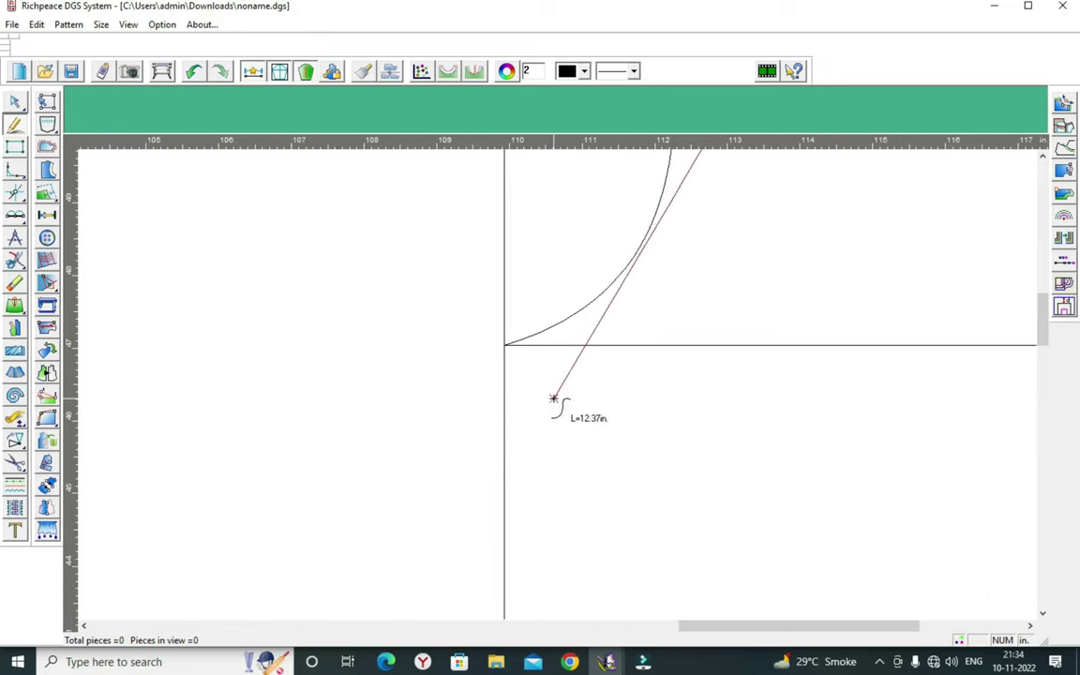
pyautogui.click(506, 462)
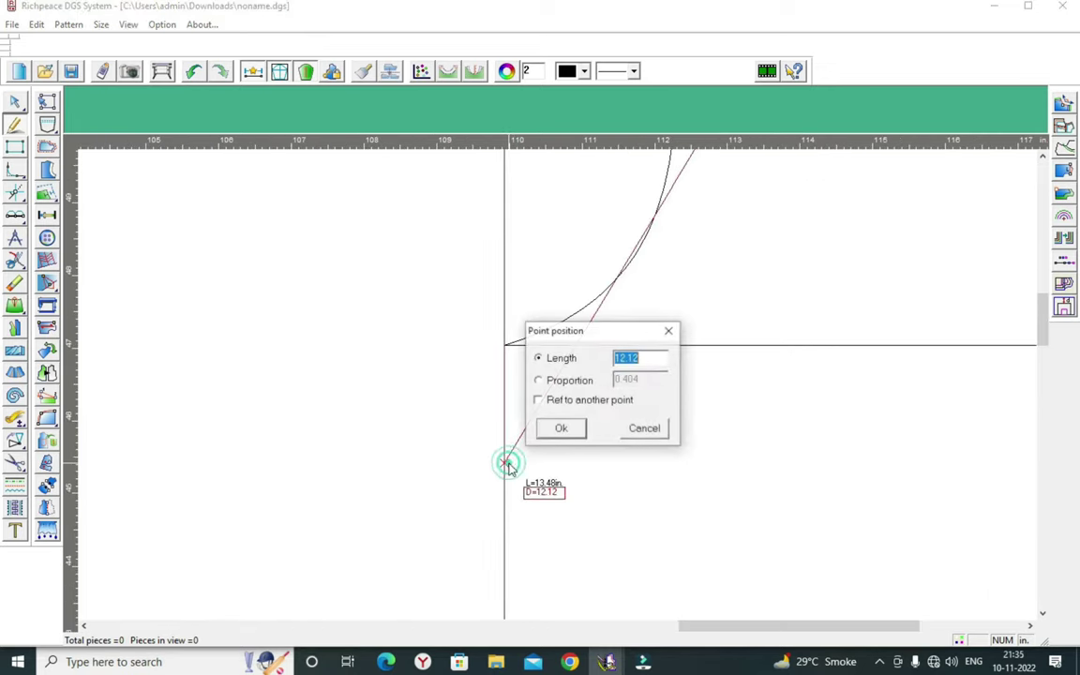
pyautogui.click(560, 429)
# - Bend the armhole curve toward the raglan line
pyautogui.rightClick(722, 253)
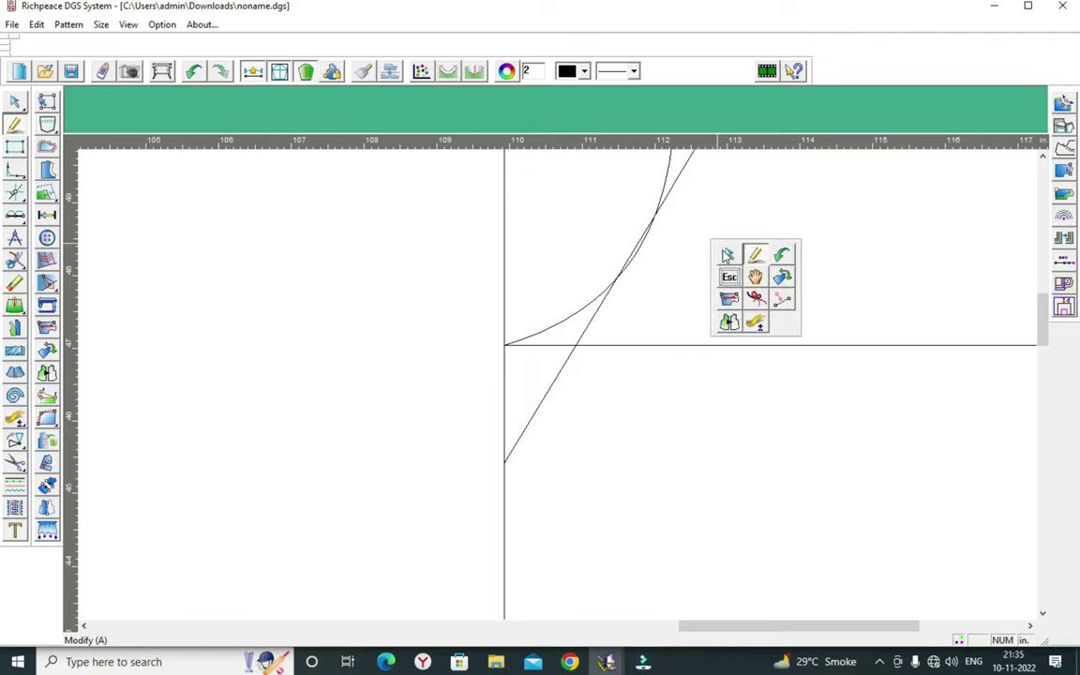
pyautogui.click(729, 260)
pyautogui.scroll(3, 674, 211)
pyautogui.moveTo(566, 357); pyautogui.dragTo(557, 351)
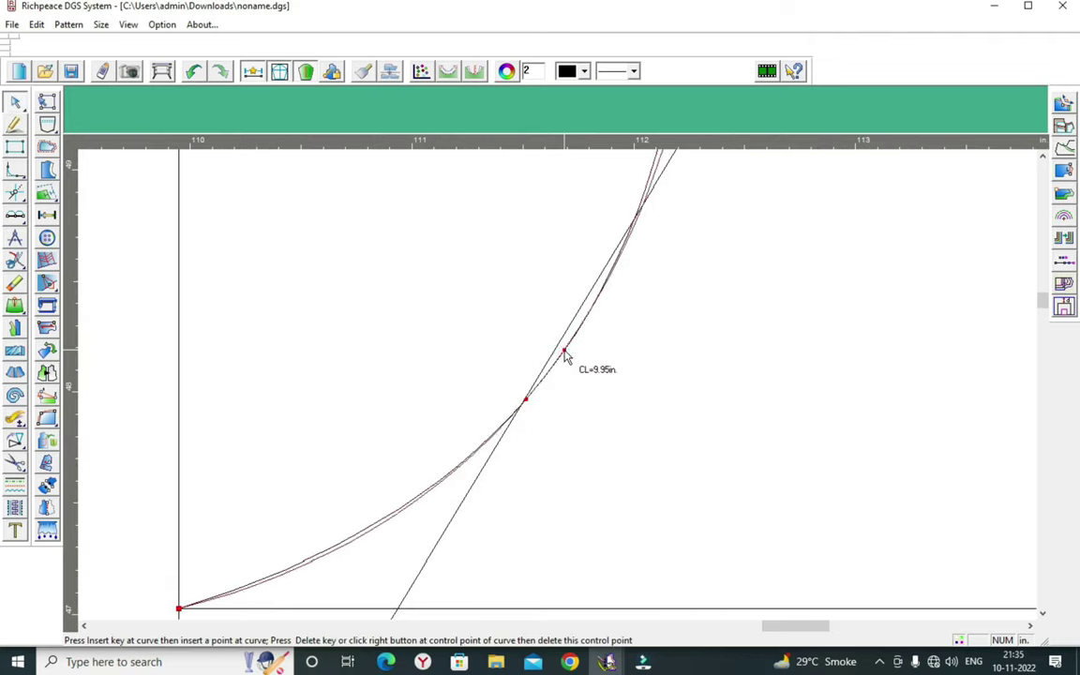
pyautogui.rightClick(557, 352)
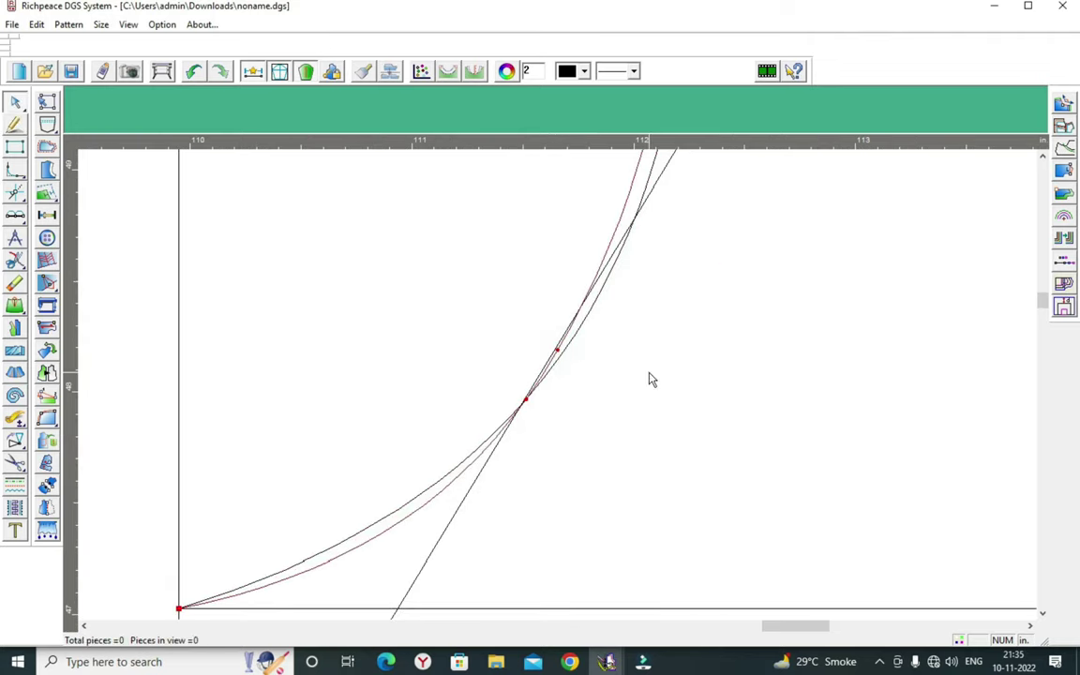
pyautogui.moveTo(649, 377); pyautogui.dragTo(287, 116)
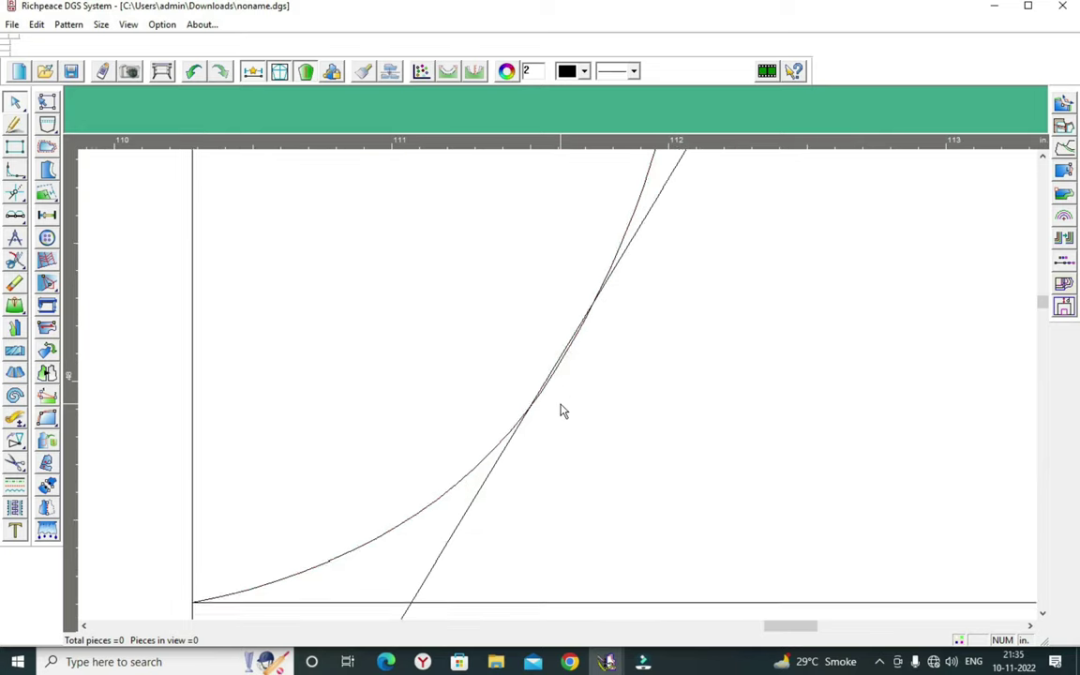
# - Pull the armhole curve onto the raglan line so the two meet
pyautogui.scroll(2, 554, 405)
pyautogui.moveTo(539, 399); pyautogui.dragTo(511, 430)
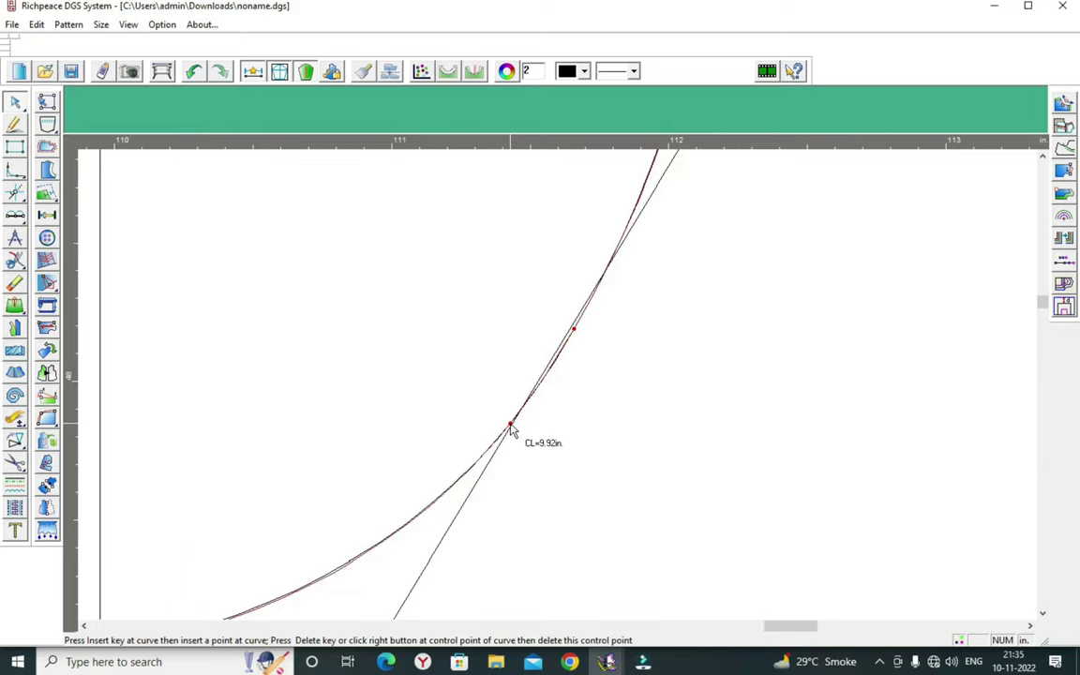
pyautogui.rightClick(629, 352)
pyautogui.scroll(1, 499, 396)
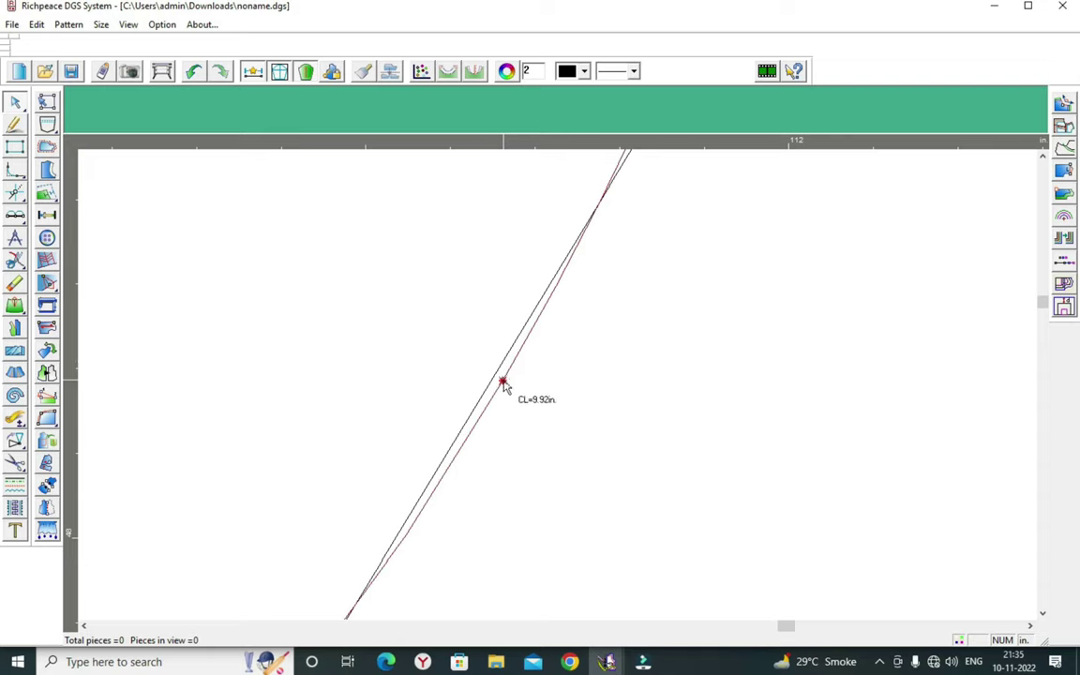
pyautogui.moveTo(504, 381); pyautogui.dragTo(490, 385)
pyautogui.rightClick(518, 384)
pyautogui.scroll(1, 537, 442)
pyautogui.scroll(-5, 537, 442)
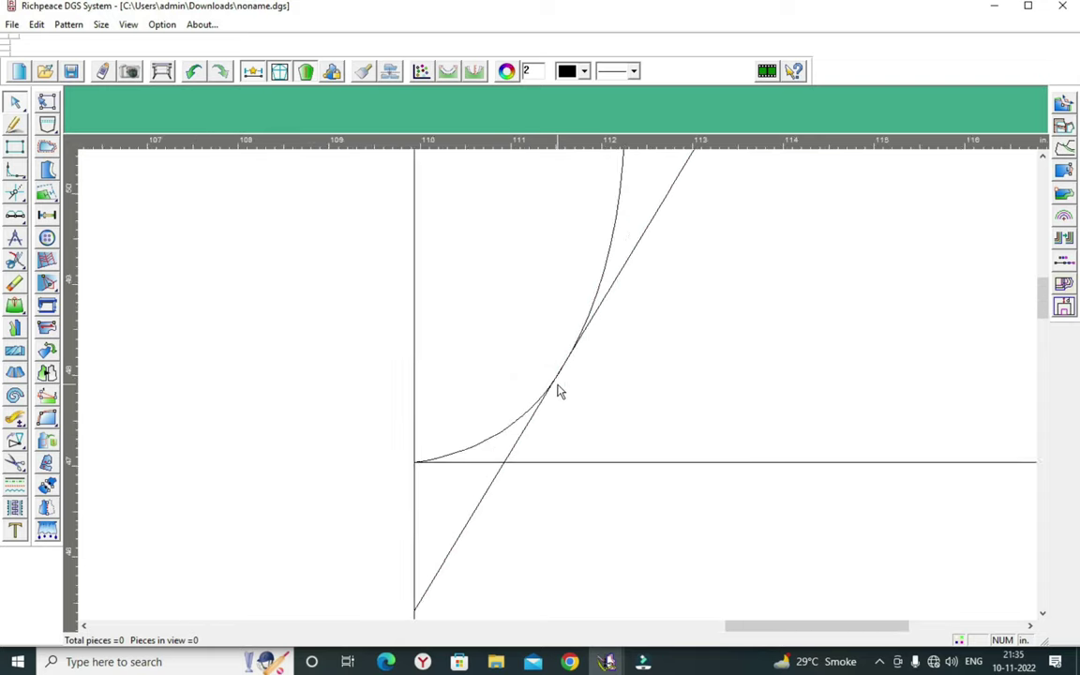
pyautogui.scroll(-5, 556, 391)
pyautogui.scroll(1, 562, 376)
# - Mark a division point on the front neckline curve
pyautogui.rightClick(686, 336)
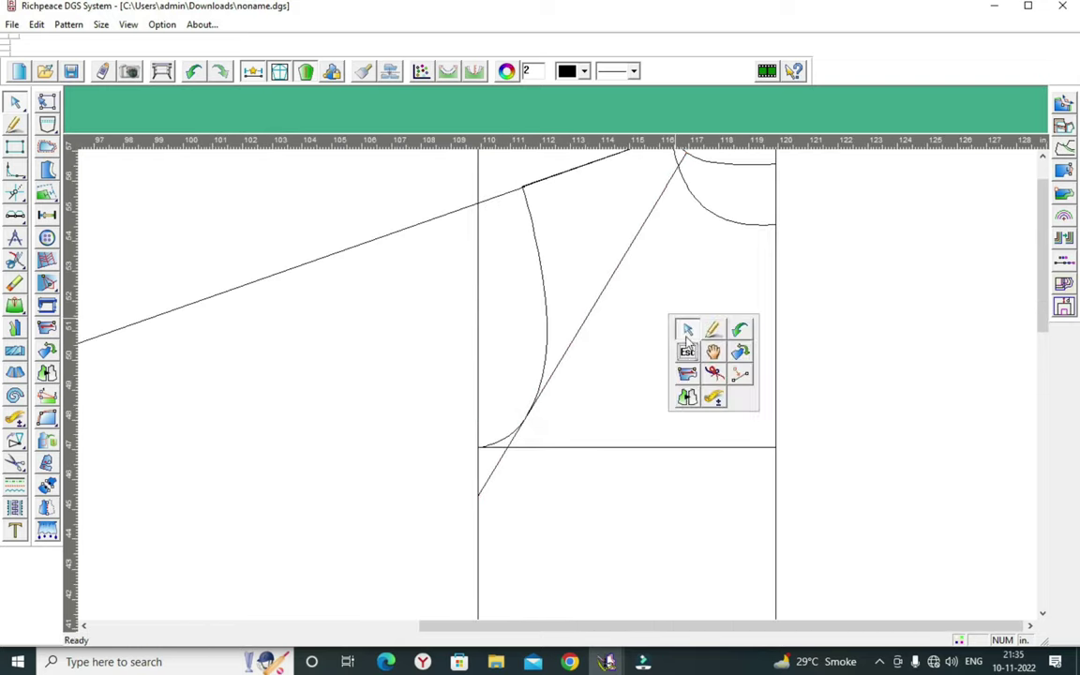
pyautogui.click(714, 333)
pyautogui.scroll(2, 692, 193)
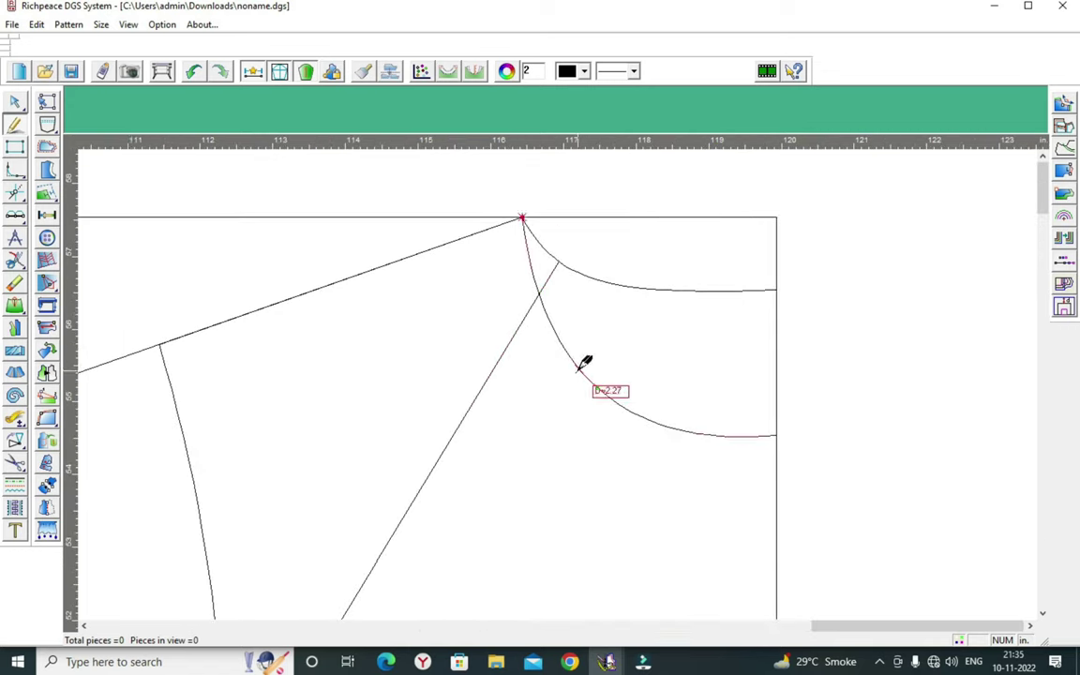
pyautogui.click(16, 216)
pyautogui.click(614, 398)
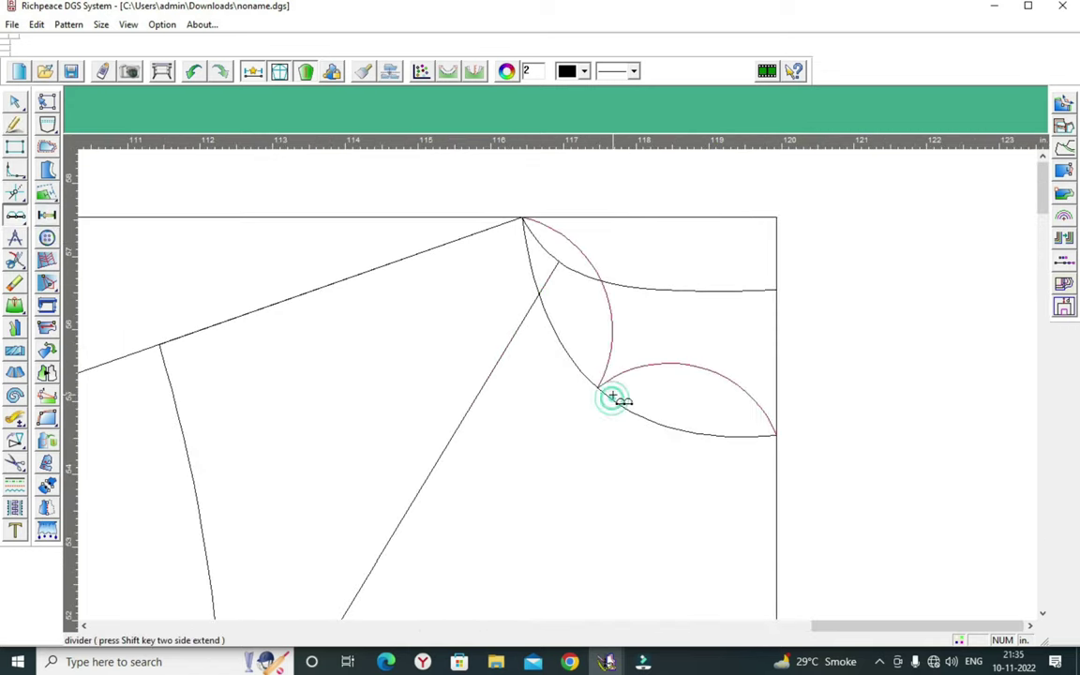
pyautogui.rightClick(651, 397)
pyautogui.click(662, 405)
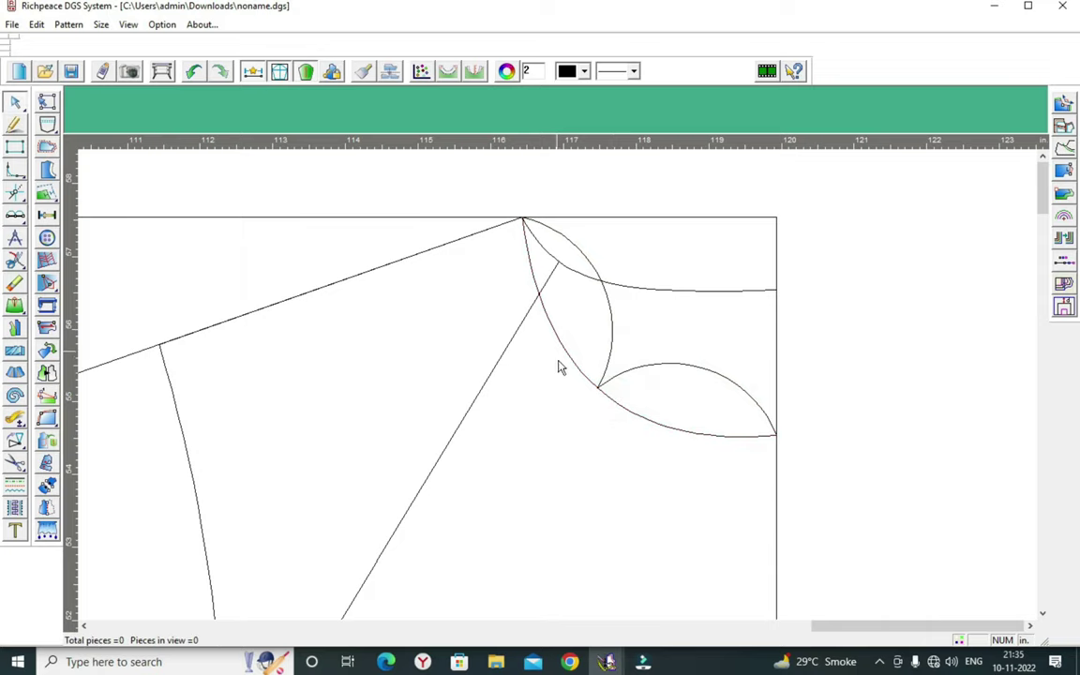
pyautogui.rightClick(558, 397)
pyautogui.click(591, 403)
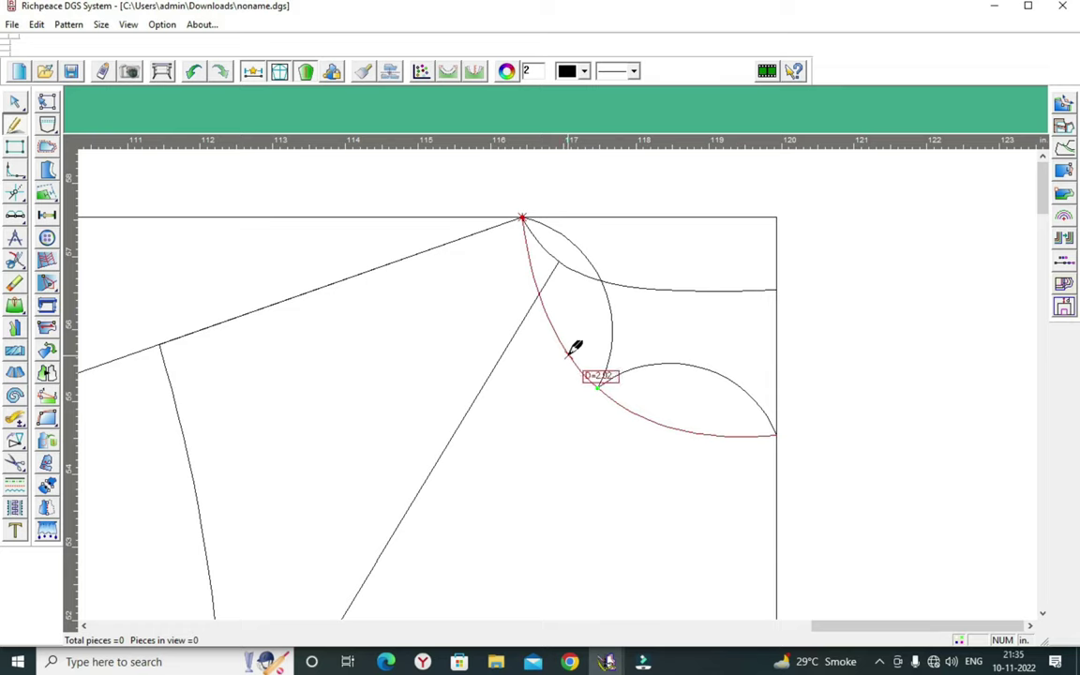
# - Draw the front raglan line from the neck arc point to the underarm corner
pyautogui.click(569, 355)
pyautogui.click(429, 476)
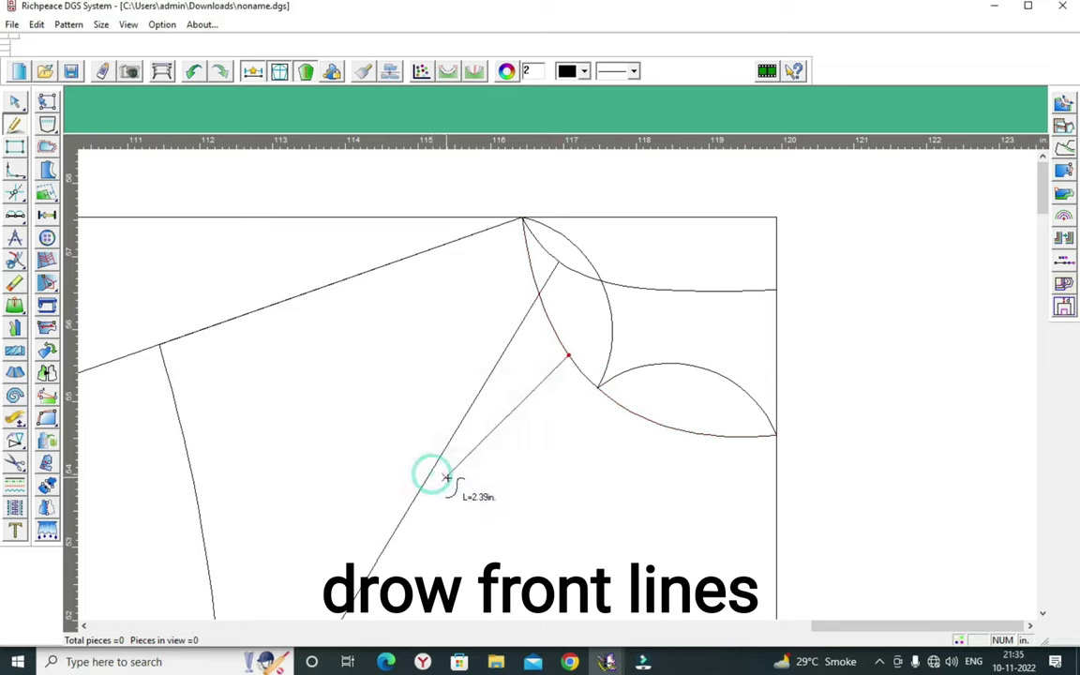
pyautogui.scroll(-3, 554, 409)
pyautogui.scroll(3, 554, 409)
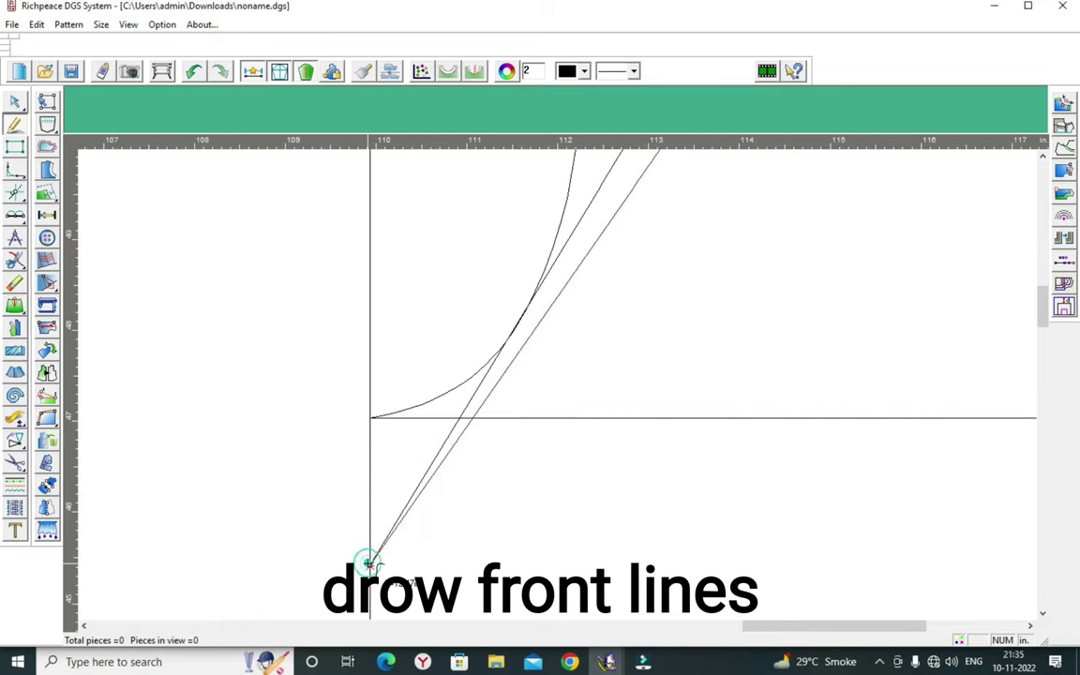
pyautogui.click(368, 563)
pyautogui.rightClick(699, 226)
pyautogui.click(703, 236)
pyautogui.scroll(-3, 576, 390)
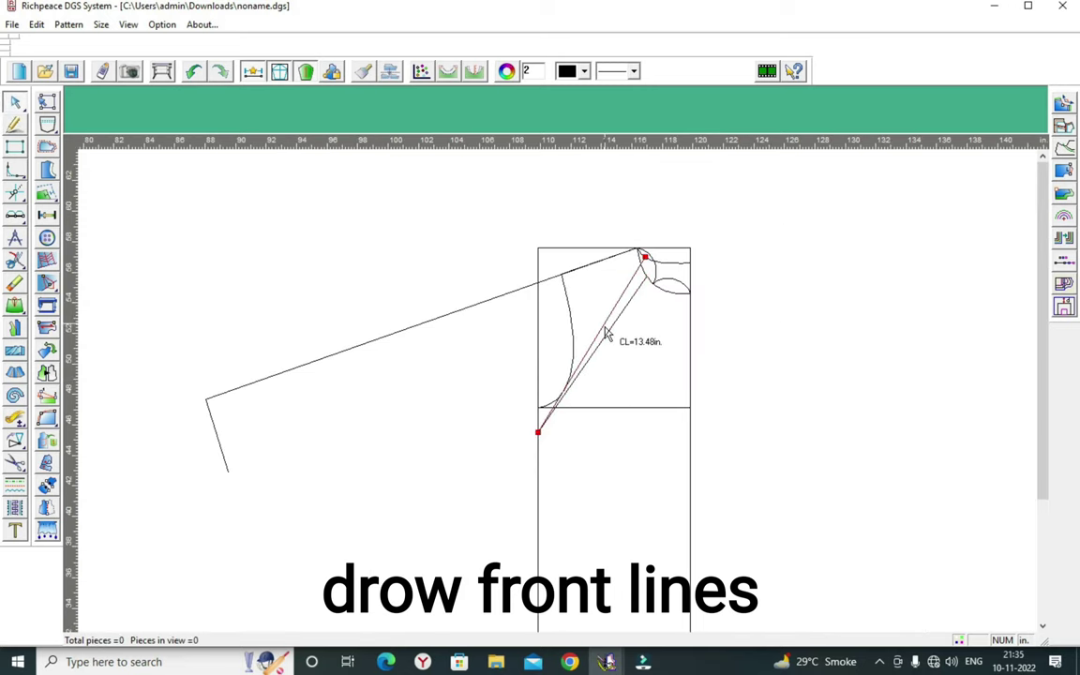
pyautogui.scroll(1, 557, 393)
pyautogui.scroll(1, 555, 440)
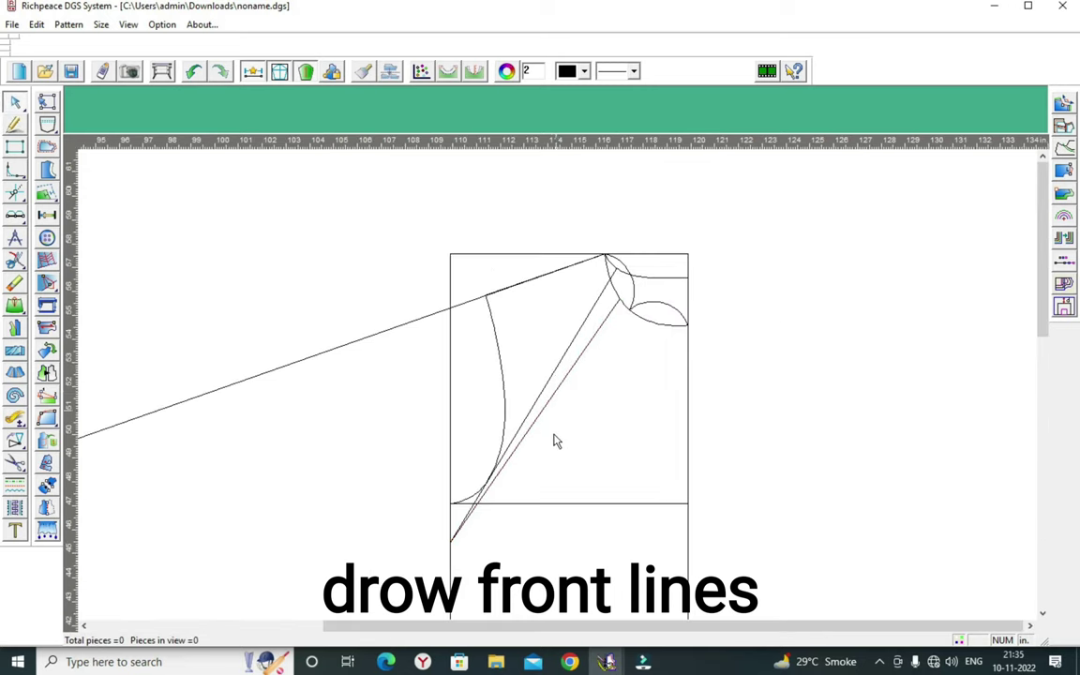
pyautogui.rightClick(589, 415)
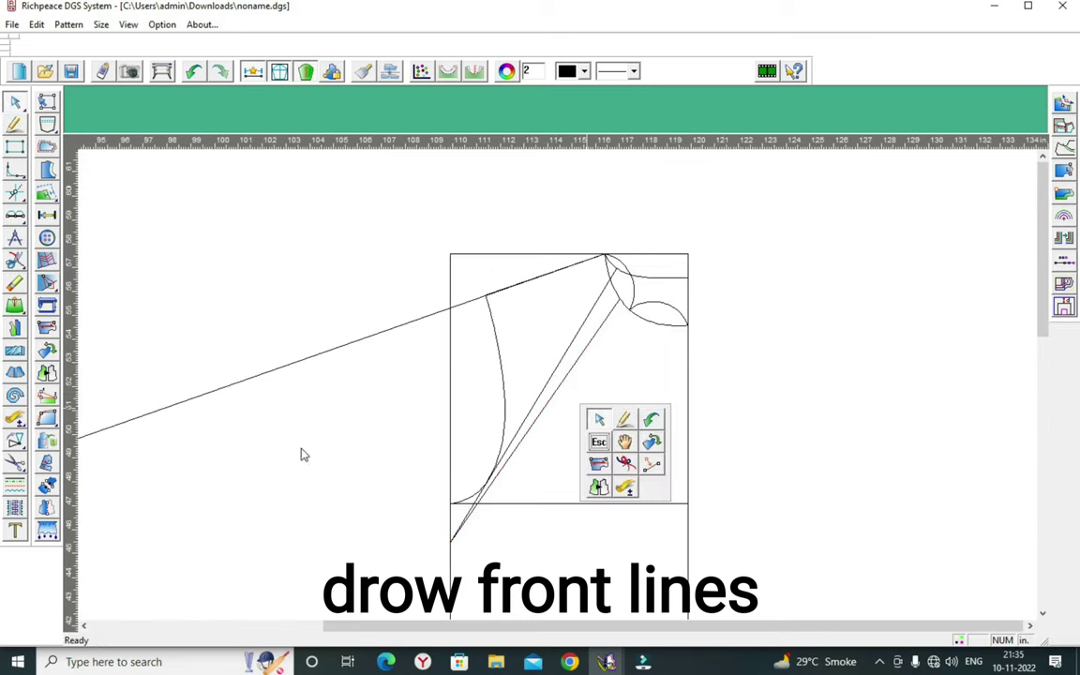
# - Mirror the left armhole curve across the neck-to-underarm raglan axis
pyautogui.click(14, 441)
pyautogui.click(92, 441)
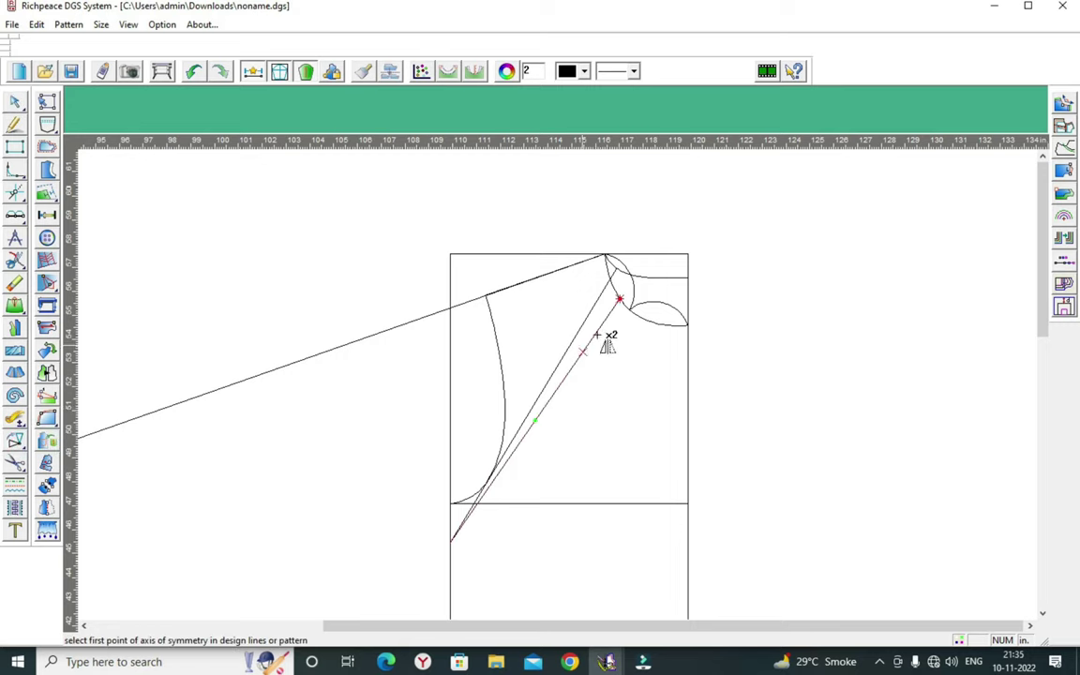
pyautogui.click(606, 257)
pyautogui.click(456, 539)
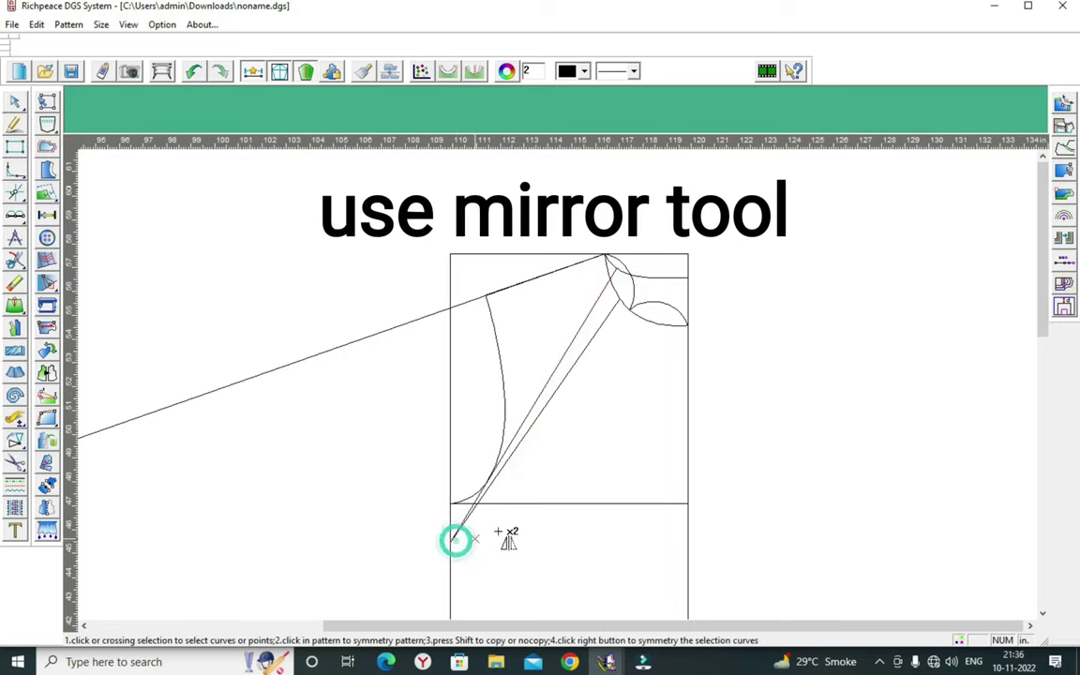
pyautogui.click(500, 420)
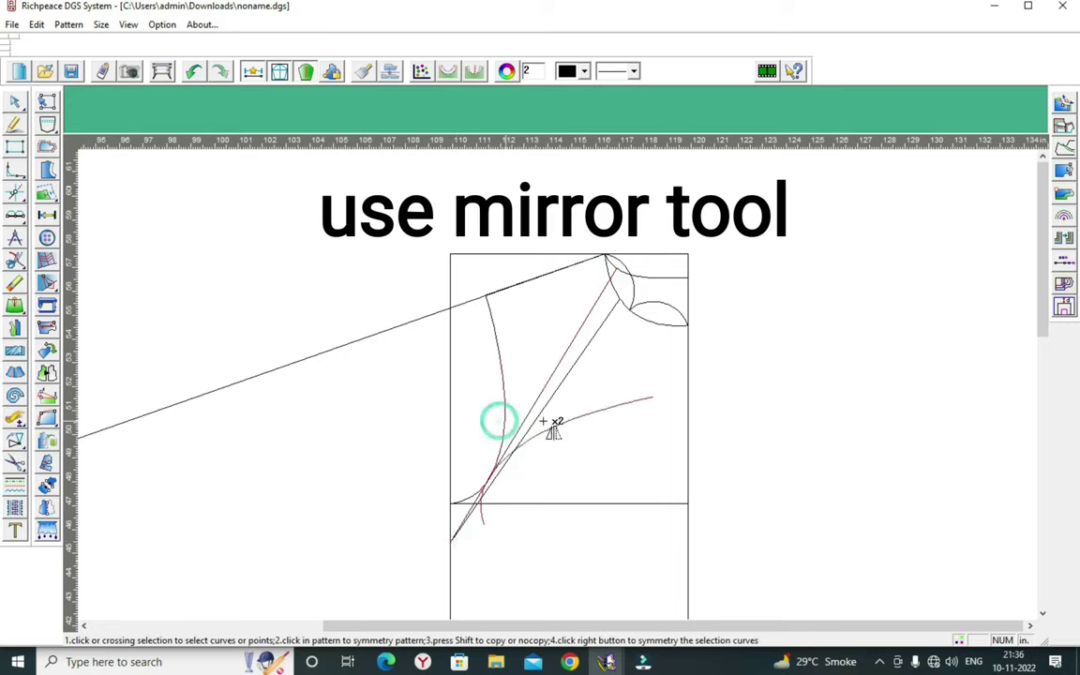
pyautogui.rightClick(593, 399)
# - Draw a line from the underarm corner to the mirrored curve's end with Intelligent pen
pyautogui.rightClick(346, 387)
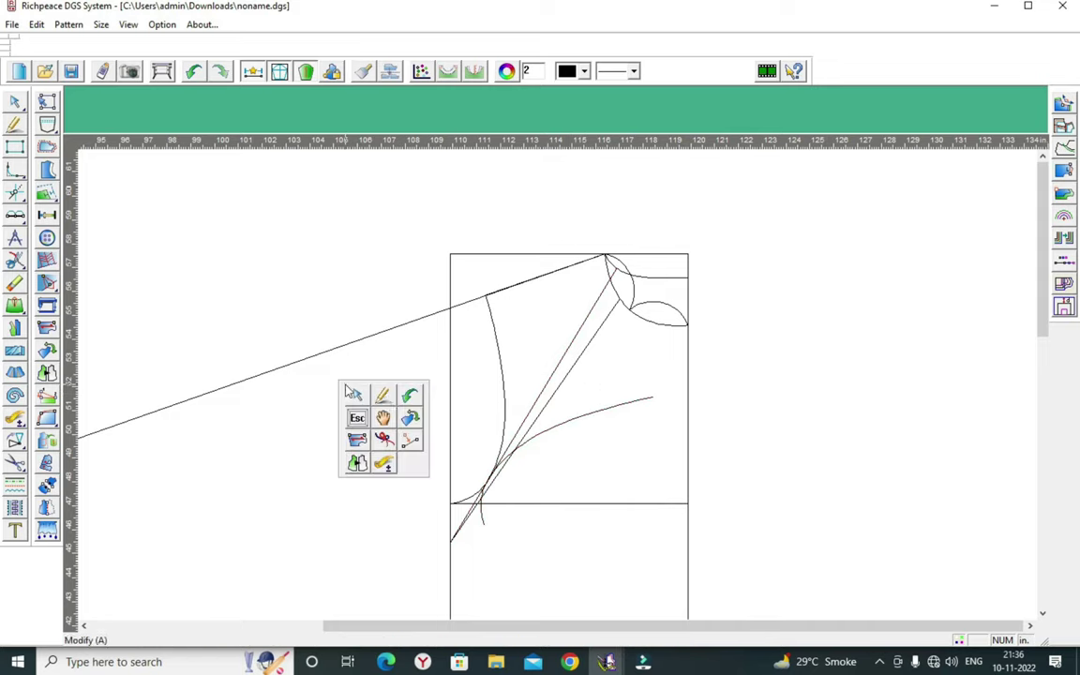
pyautogui.click(384, 395)
pyautogui.scroll(3, 562, 377)
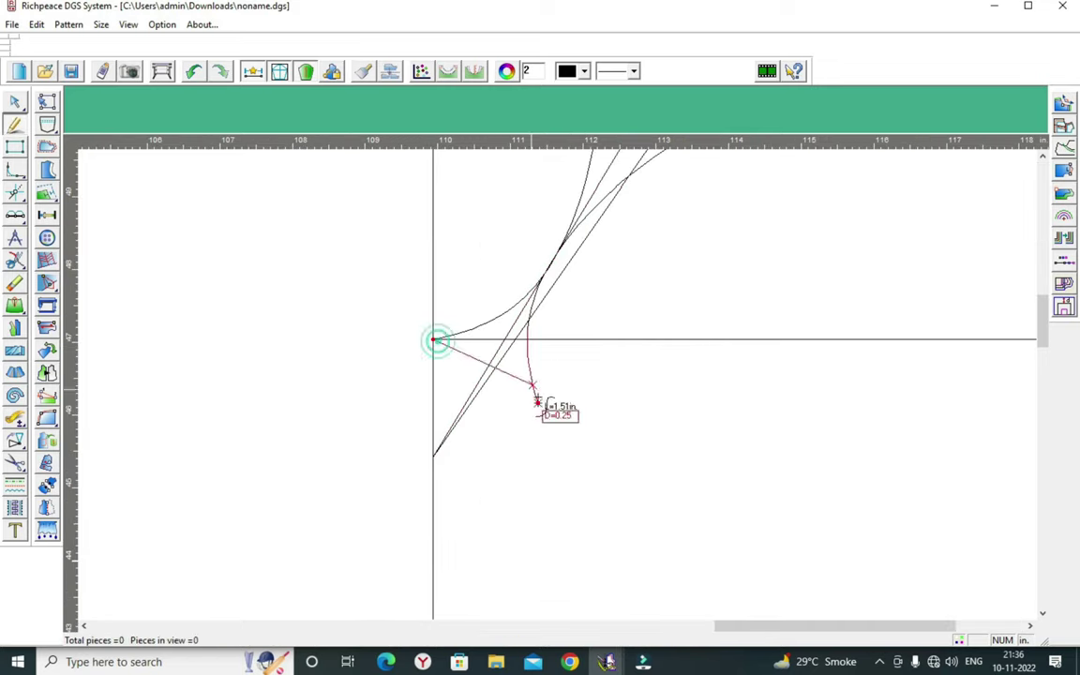
pyautogui.click(538, 401)
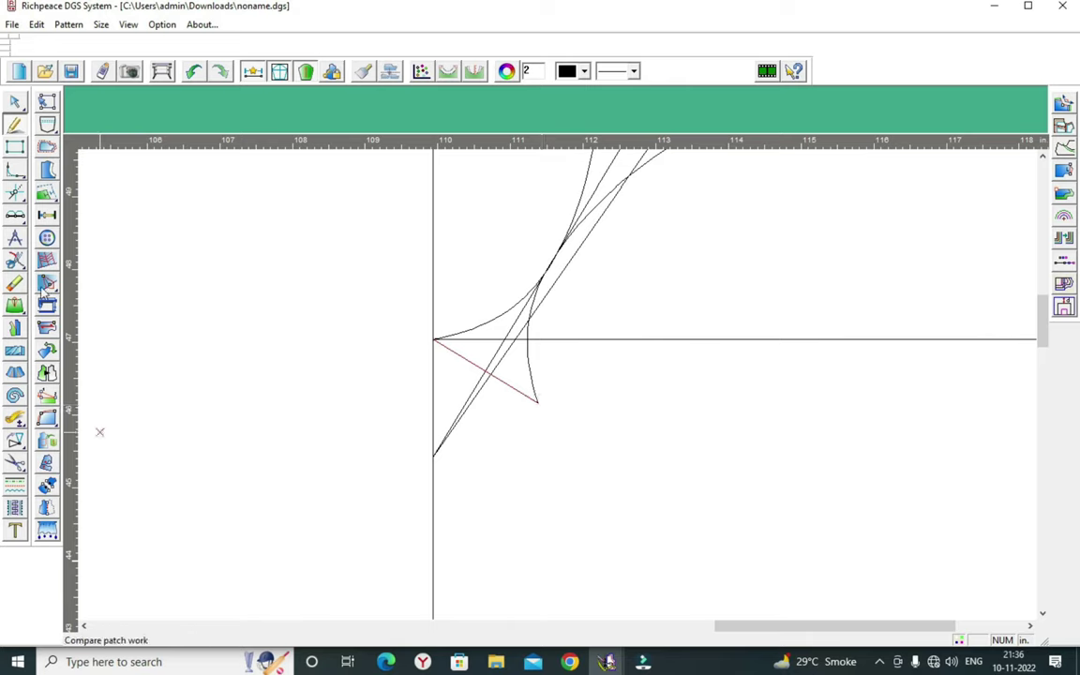
# - Mark the midpoint of the new underarm joining line with Divider
pyautogui.click(15, 215)
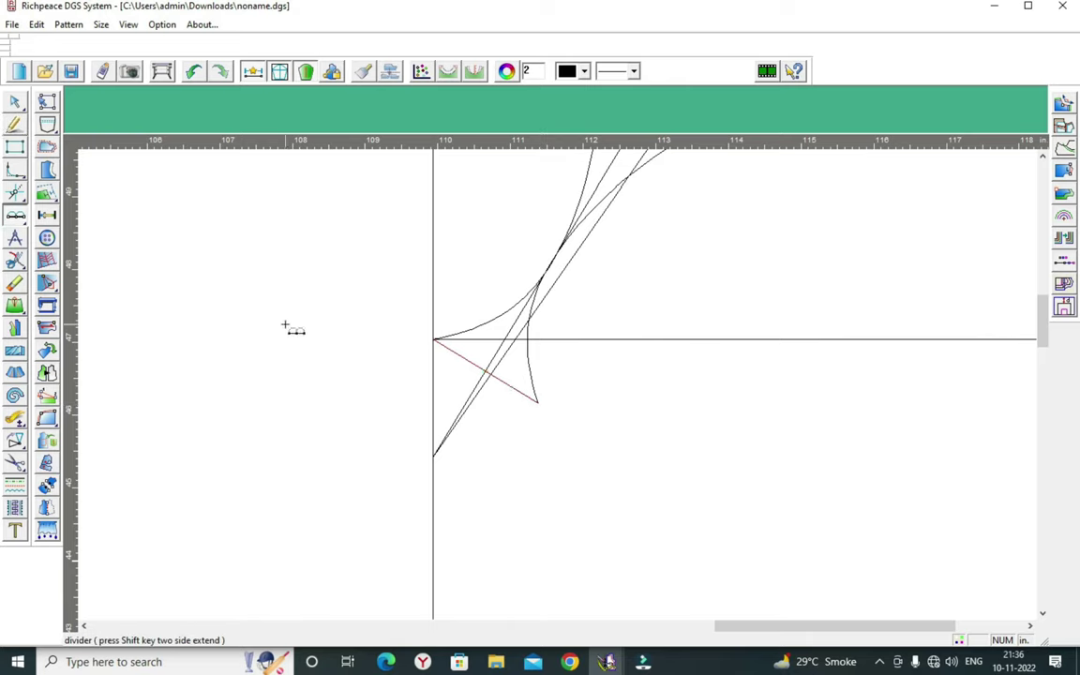
pyautogui.rightClick(285, 327)
pyautogui.click(15, 215)
pyautogui.press('shift')
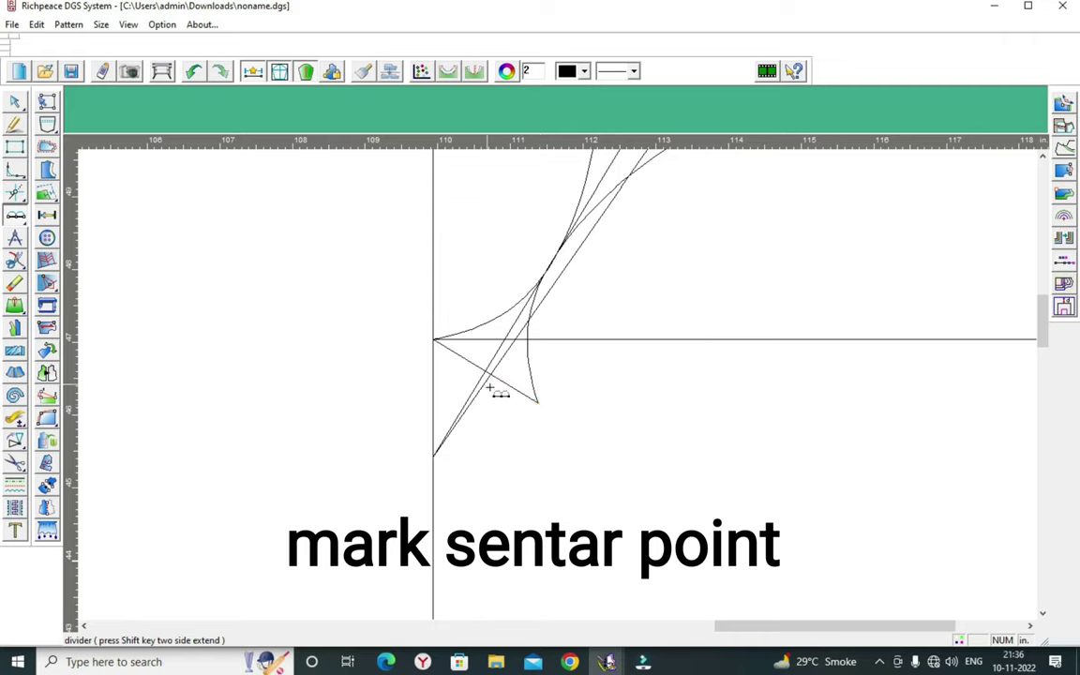
pyautogui.click(538, 402)
pyautogui.click(434, 339)
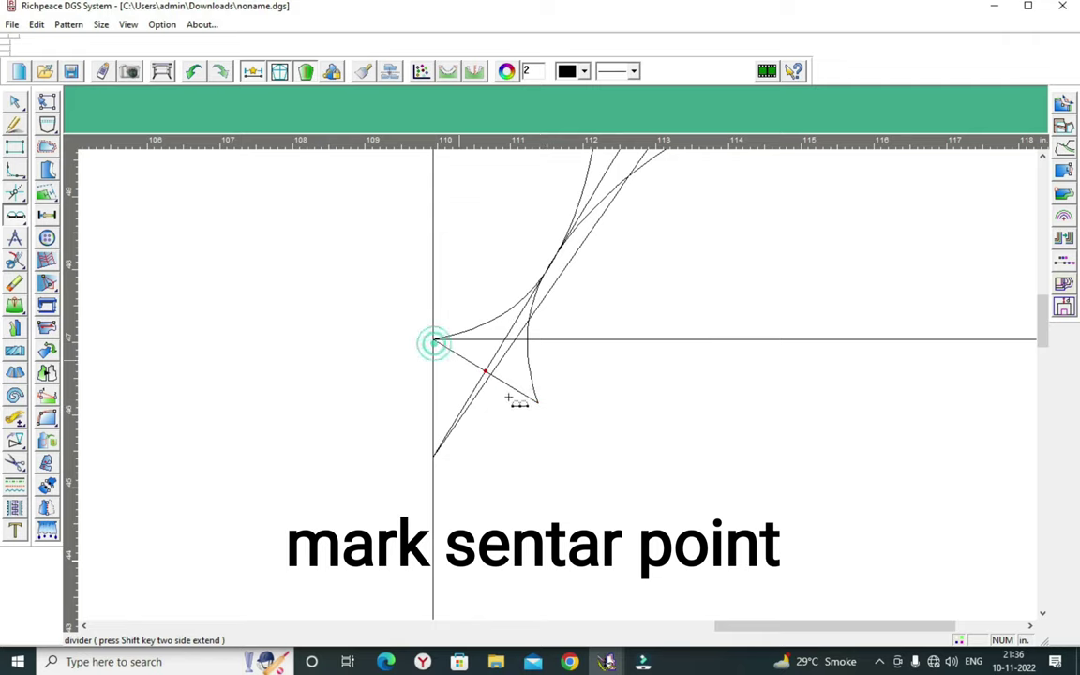
pyautogui.scroll(3, 534, 394)
pyautogui.scroll(1, 557, 385)
pyautogui.scroll(-5, 548, 371)
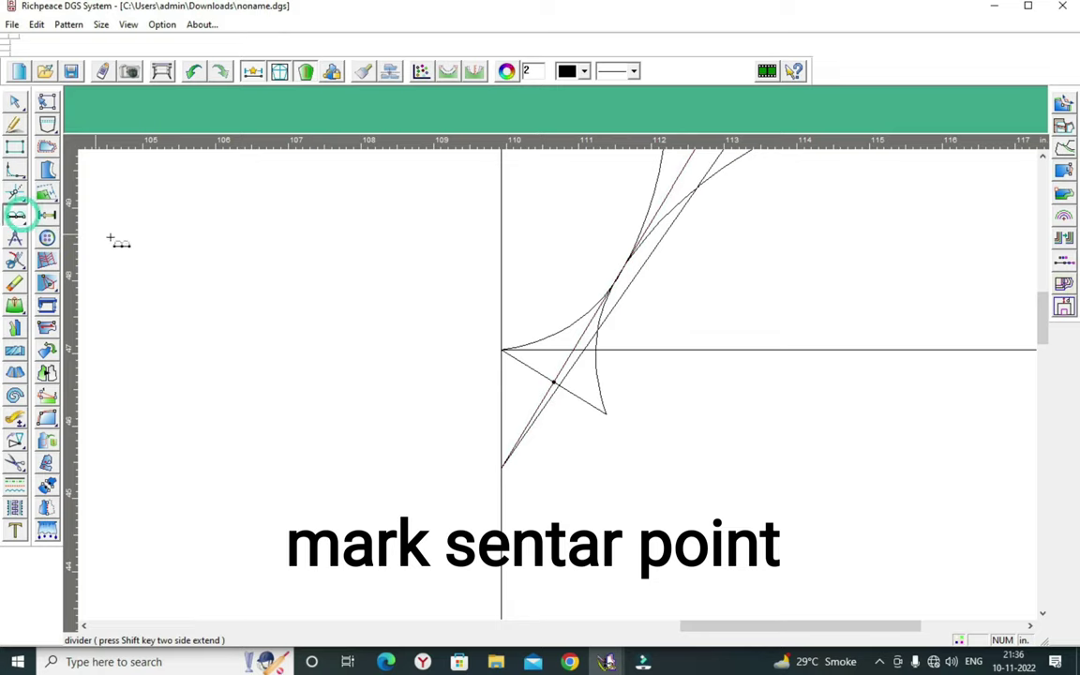
pyautogui.press('shift')
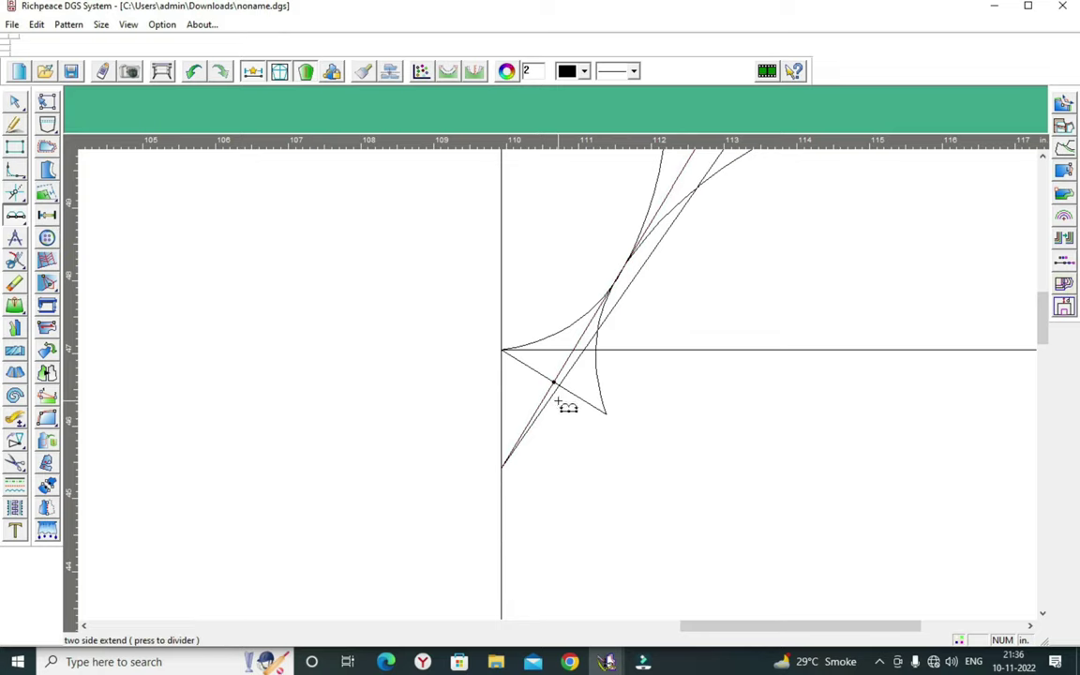
pyautogui.scroll(-1, 567, 385)
pyautogui.scroll(-1, 566, 388)
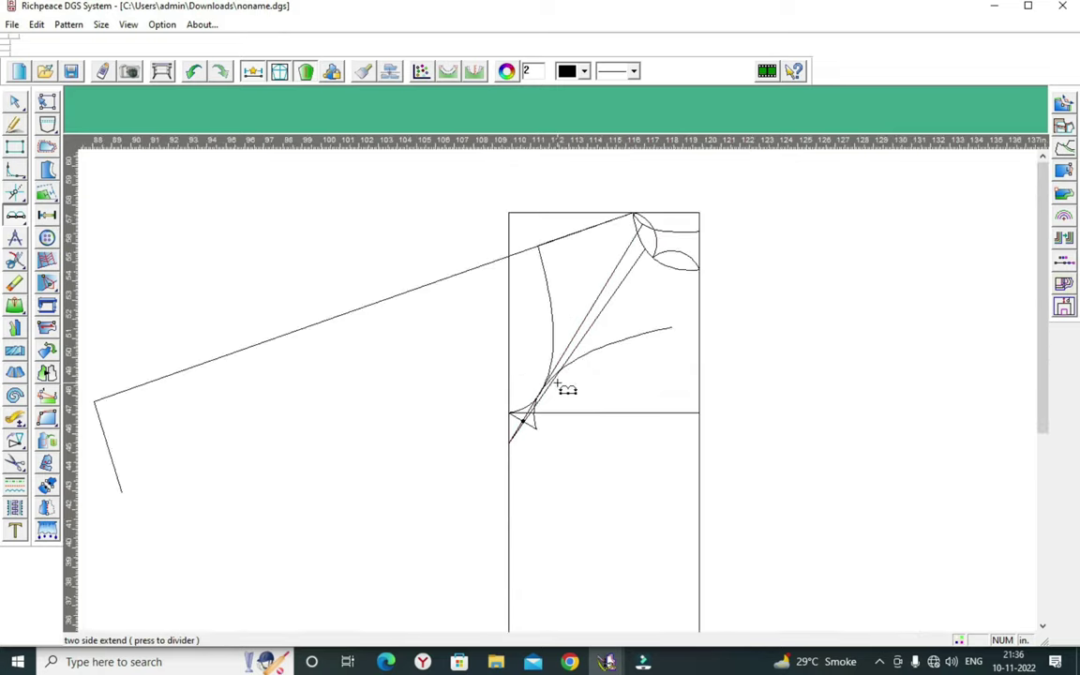
pyautogui.scroll(1, 562, 386)
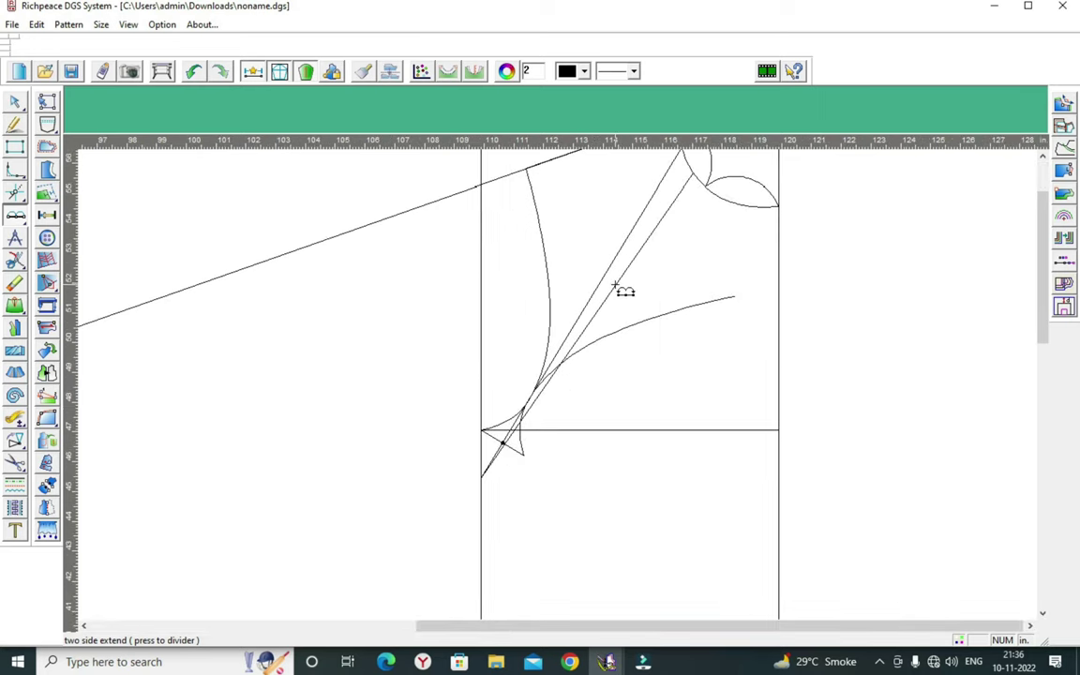
pyautogui.click(17, 281)
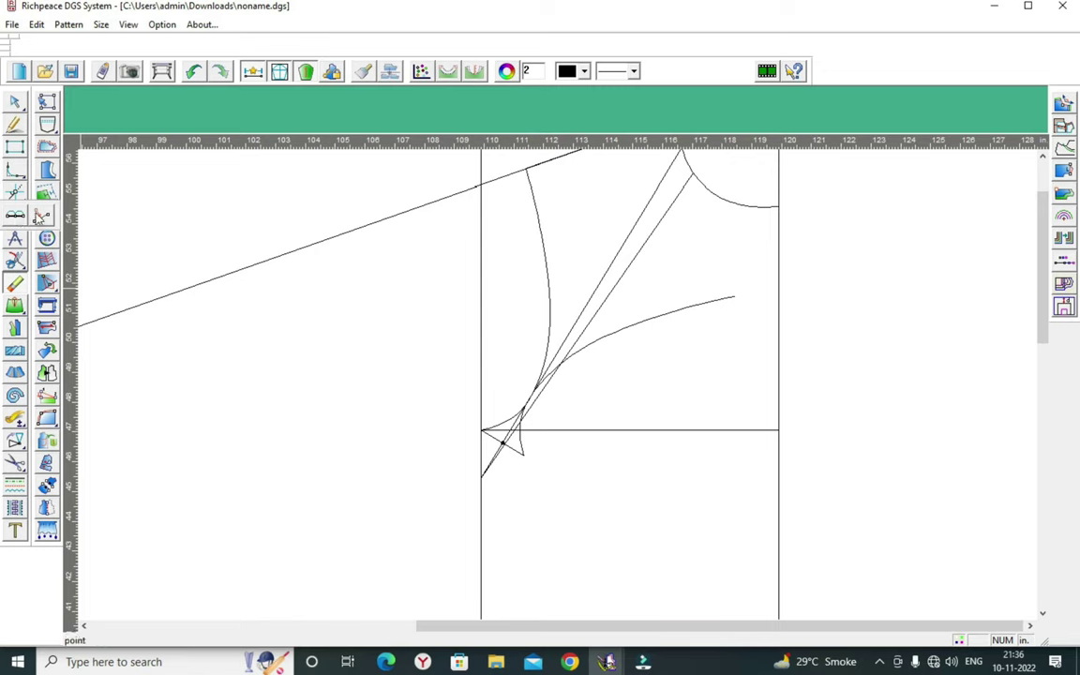
# - Mark two back points on the neck arc, accepting each Point Attr. dialog with OK
pyautogui.scroll(2, 723, 164)
pyautogui.click(575, 295)
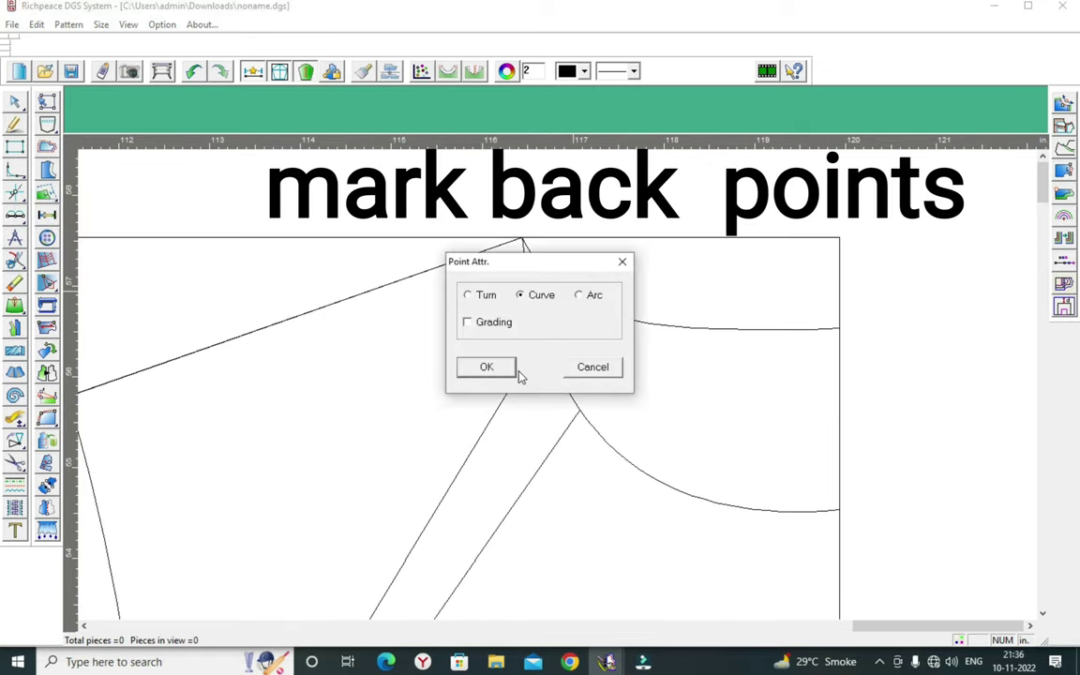
pyautogui.click(511, 367)
pyautogui.click(582, 409)
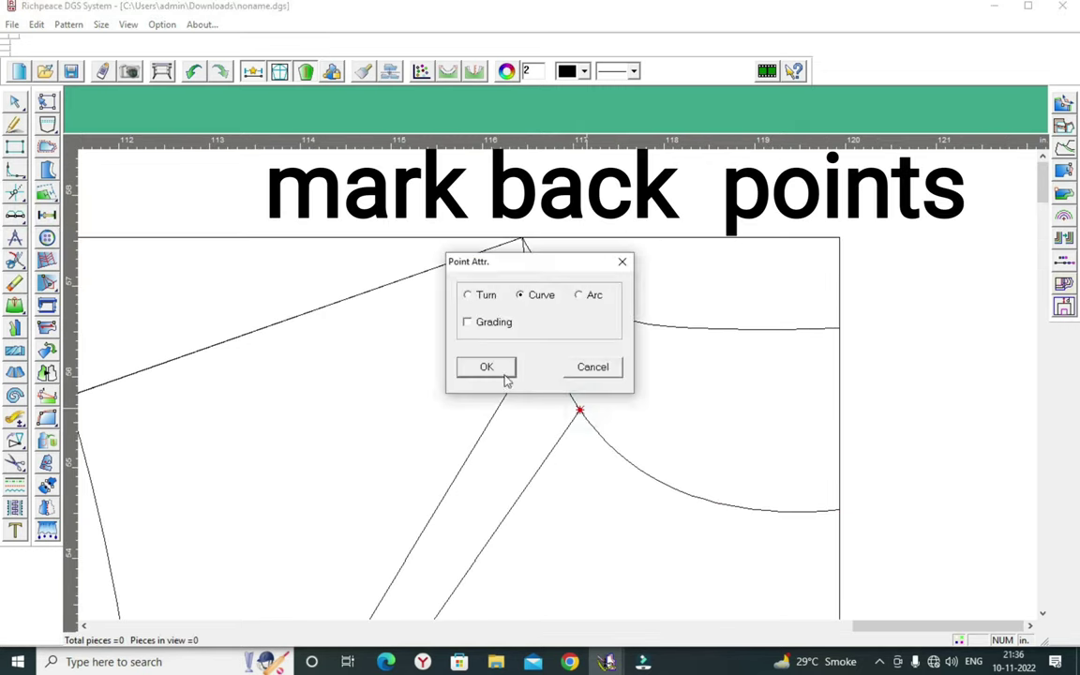
pyautogui.click(483, 366)
# - Switch to the Intelligent pen and zoom around the neck and underarm area
pyautogui.scroll(-2, 559, 394)
pyautogui.scroll(-1, 559, 394)
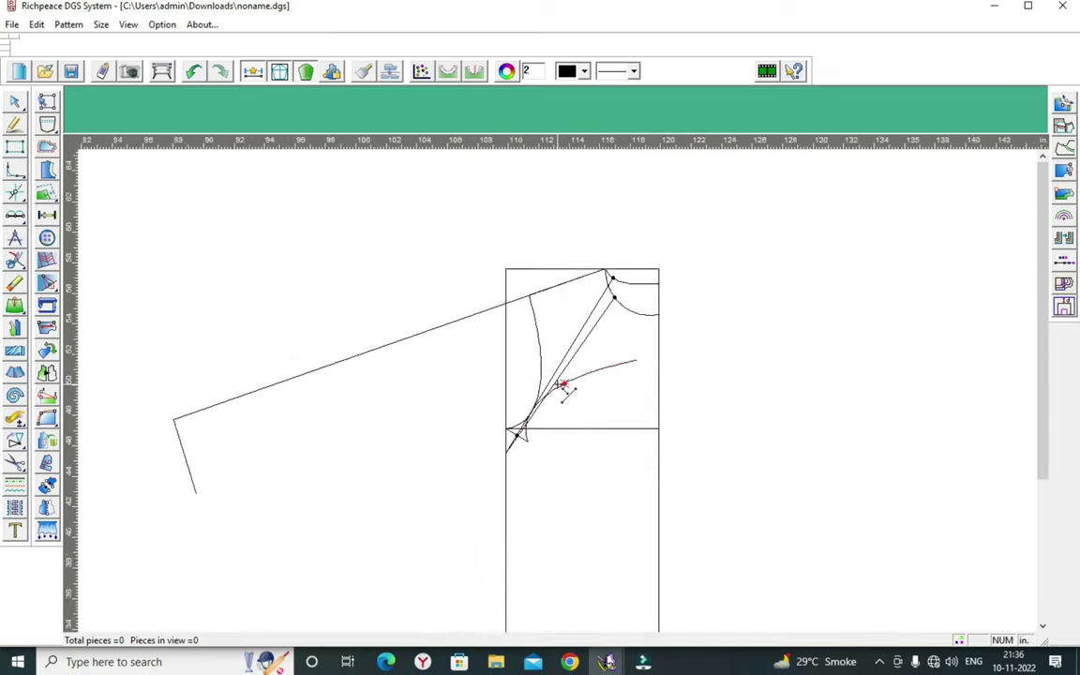
pyautogui.scroll(3, 562, 387)
pyautogui.rightClick(659, 293)
pyautogui.click(692, 304)
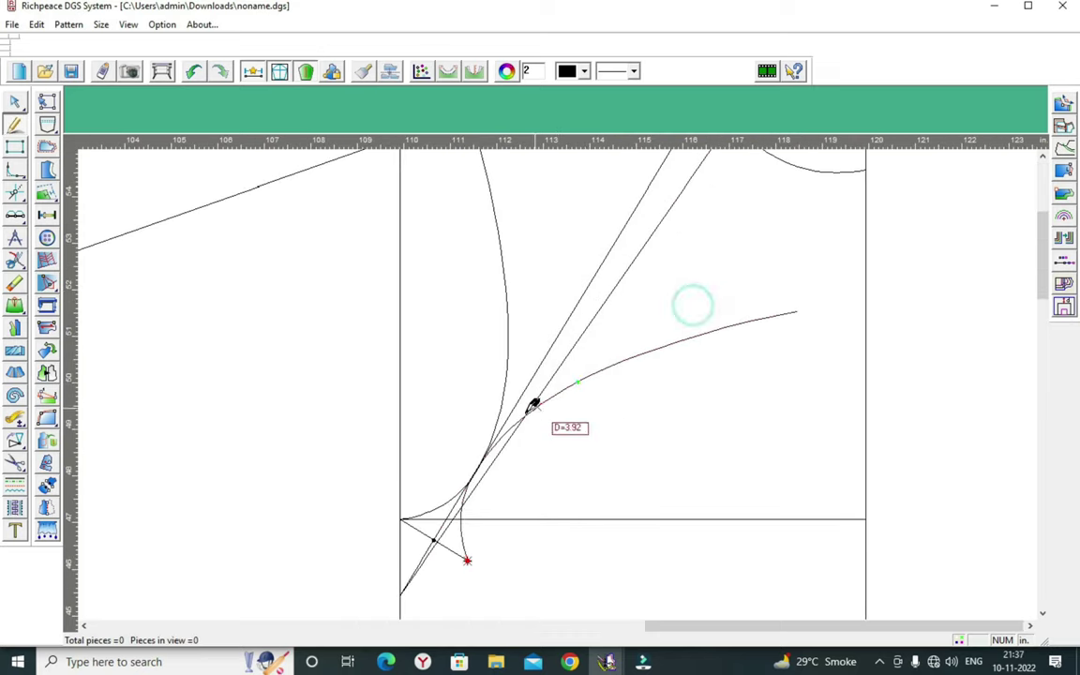
pyautogui.scroll(-1, 553, 399)
pyautogui.scroll(2, 563, 403)
pyautogui.scroll(-1, 567, 405)
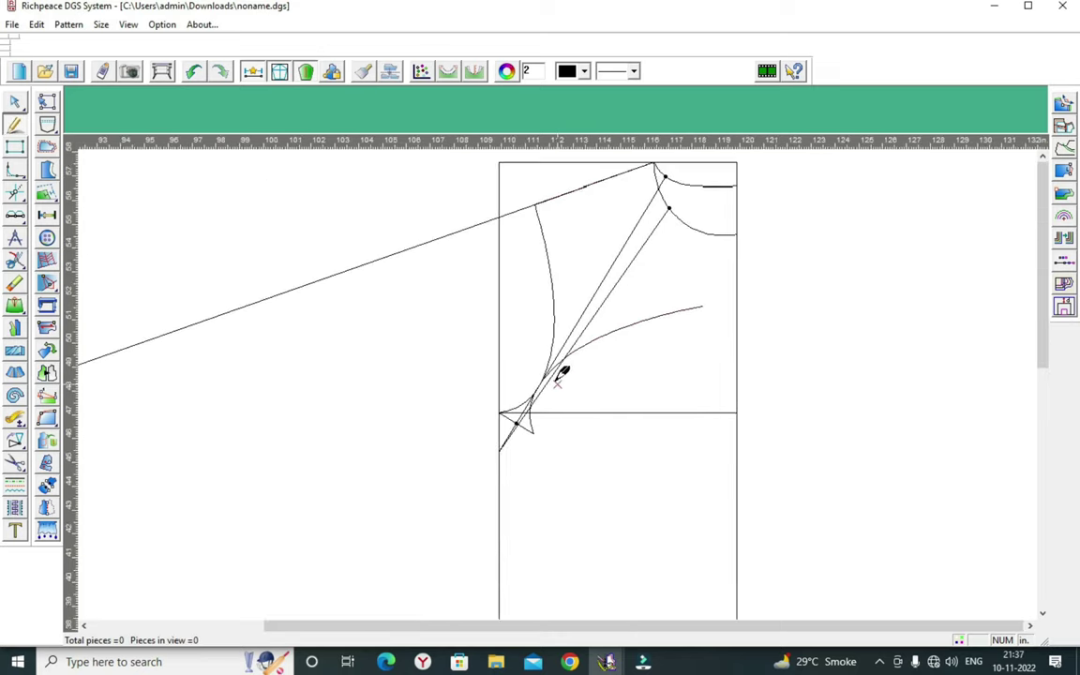
pyautogui.click(15, 284)
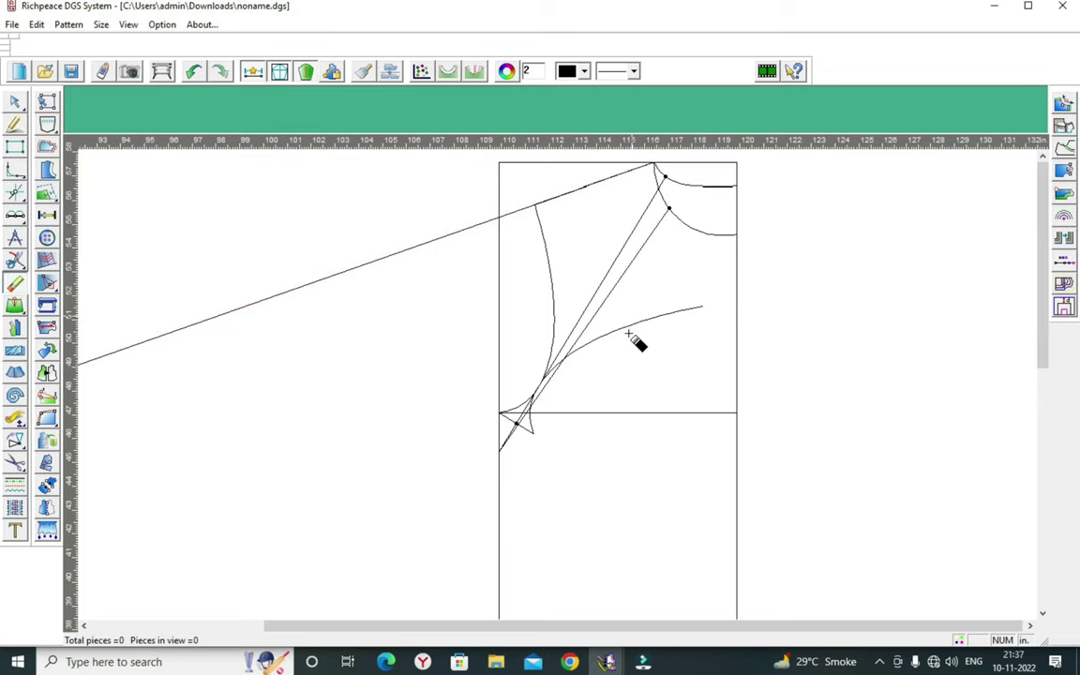
pyautogui.scroll(-1, 553, 366)
pyautogui.scroll(-3, 552, 397)
pyautogui.scroll(1, 551, 398)
pyautogui.rightClick(740, 364)
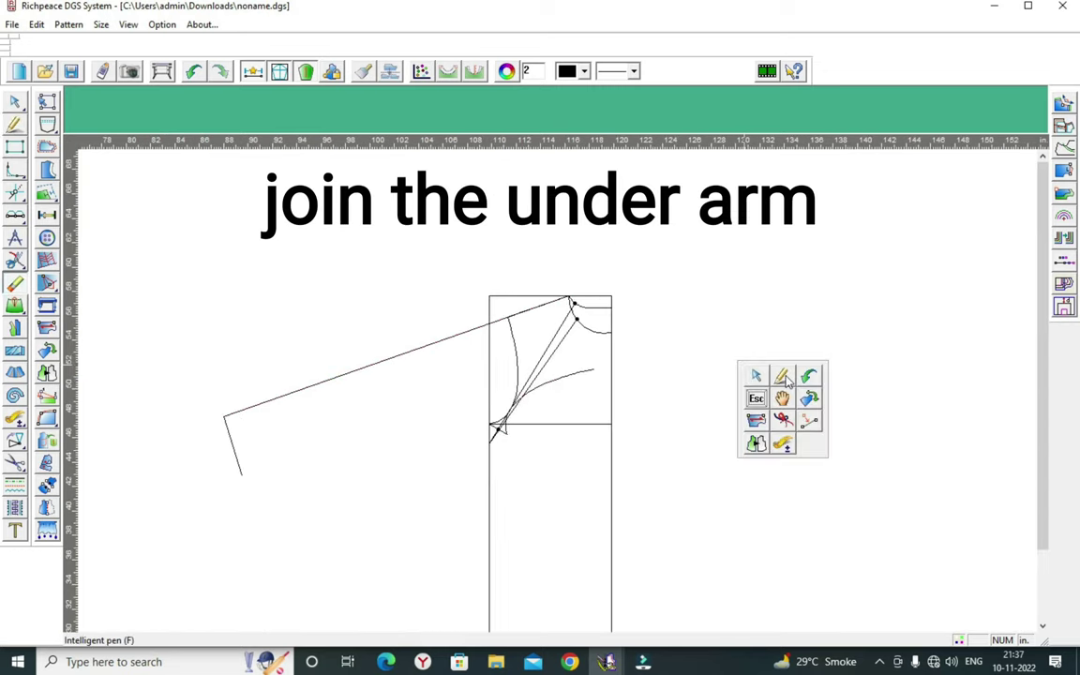
# - Join the sleeve hem to the underarm point and delete the diagonal construction line
pyautogui.click(783, 376)
pyautogui.click(242, 472)
pyautogui.scroll(2, 494, 451)
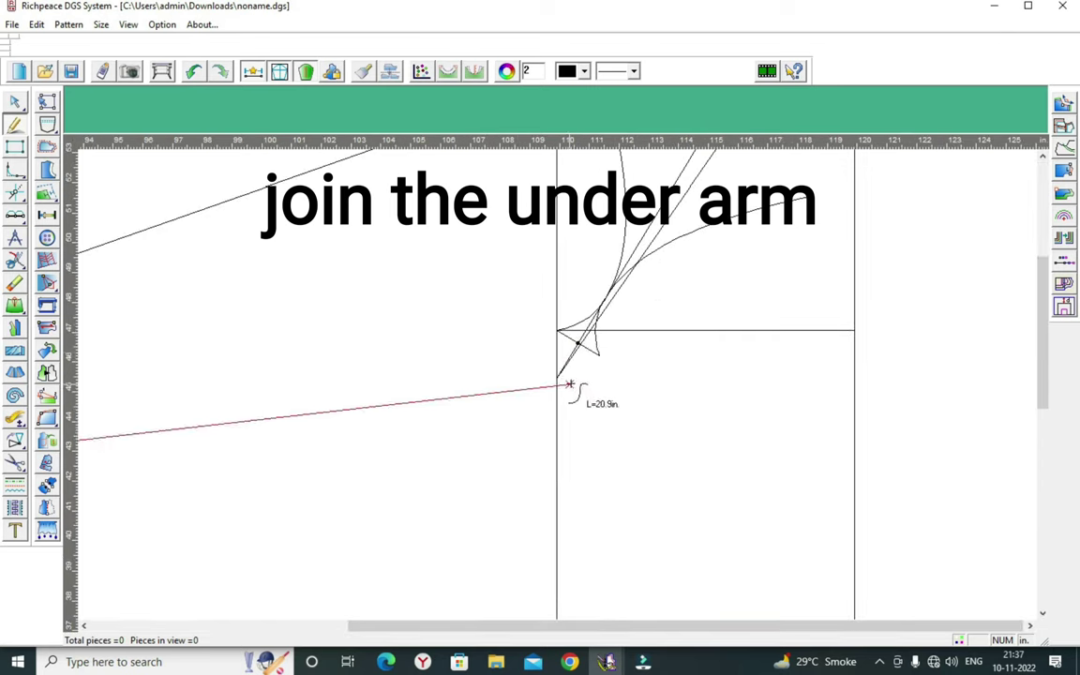
pyautogui.scroll(-2, 685, 353)
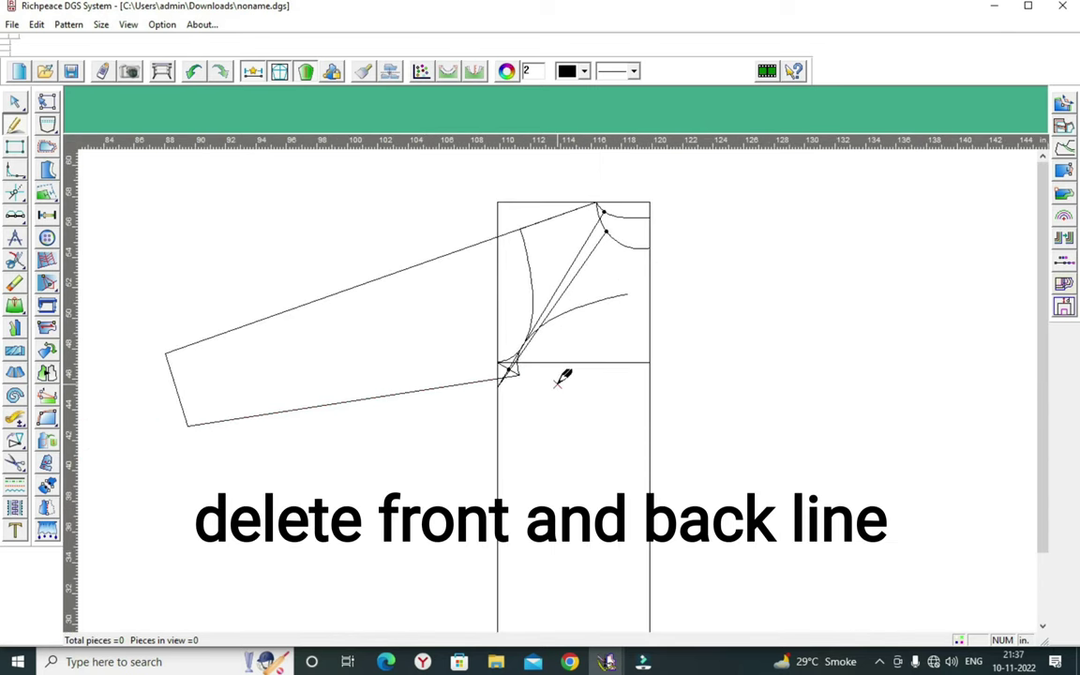
pyautogui.click(15, 282)
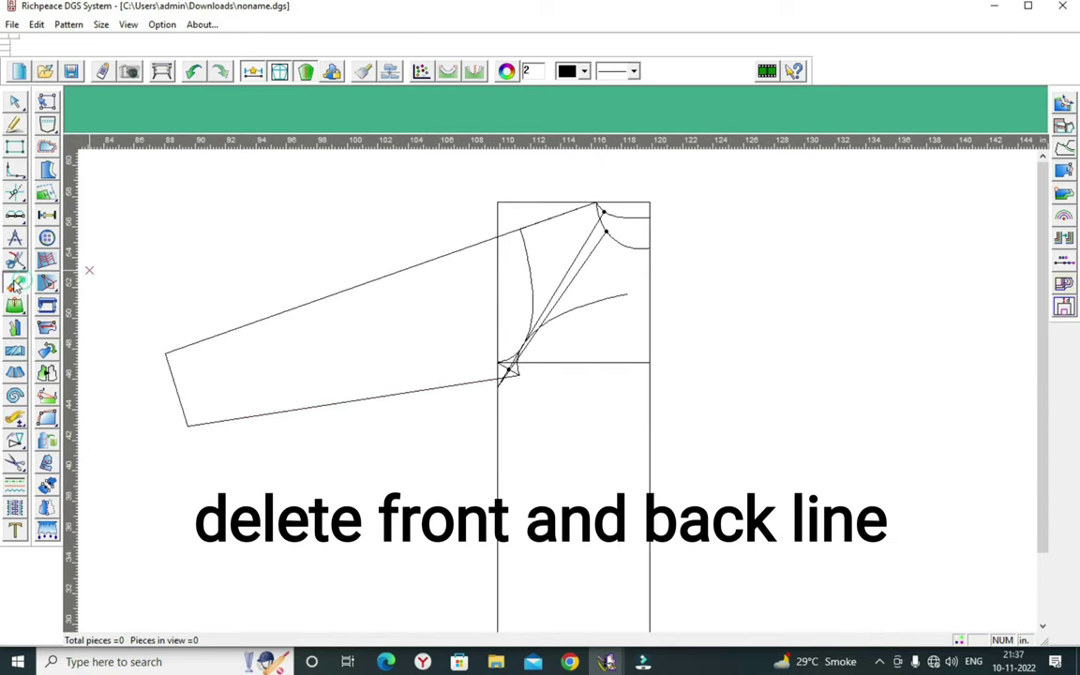
pyautogui.click(566, 278)
# - Draw a straight front raglan line from the neckline to the underarm
pyautogui.rightClick(765, 278)
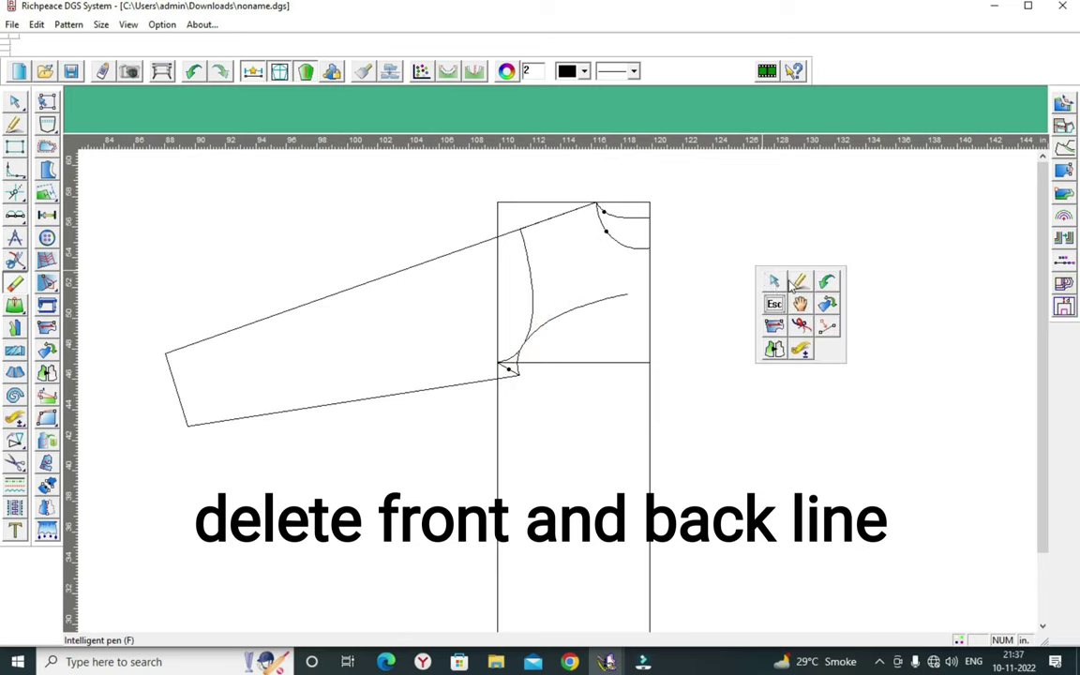
pyautogui.click(774, 281)
pyautogui.scroll(2, 525, 313)
pyautogui.scroll(1, 562, 375)
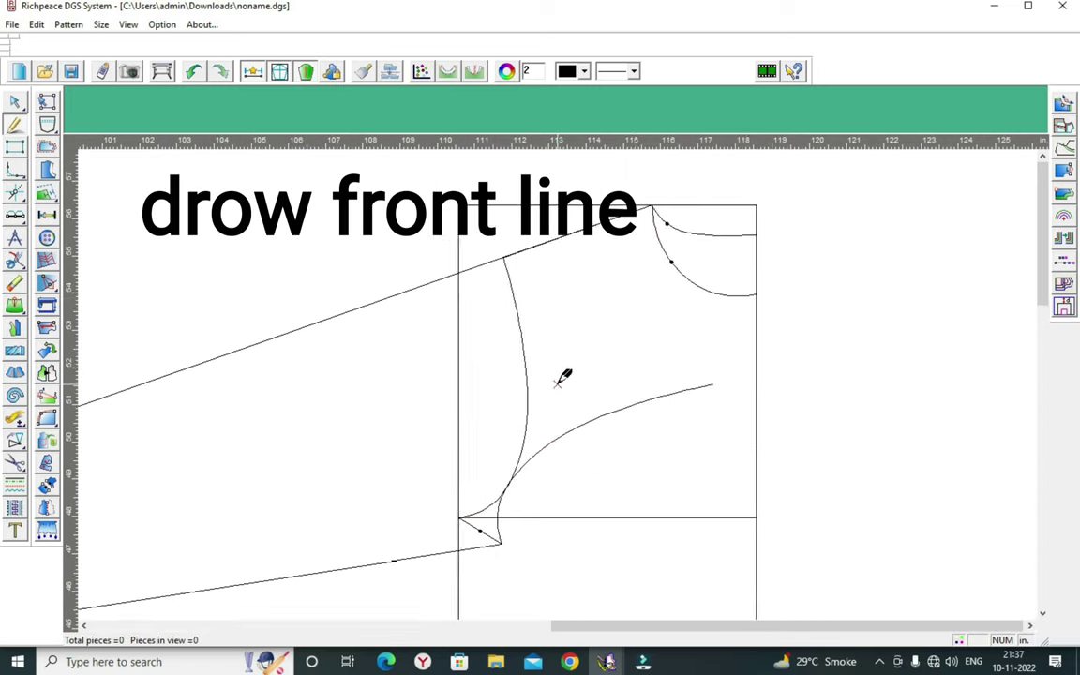
pyautogui.scroll(1, 563, 374)
pyautogui.click(699, 231)
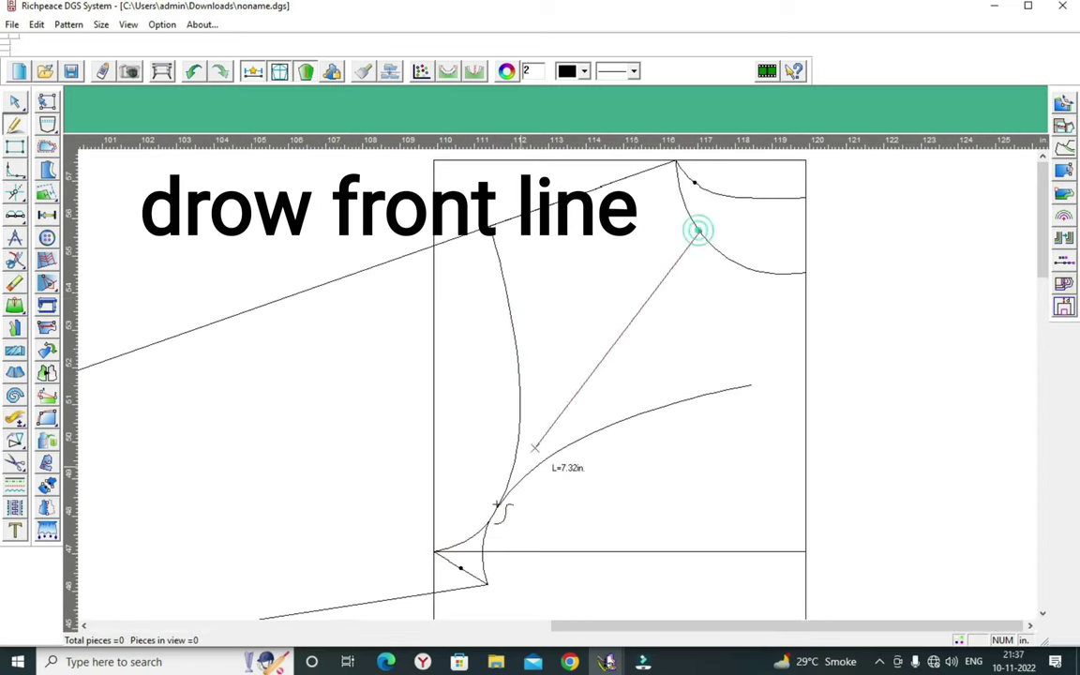
pyautogui.rightClick(629, 371)
# - Bend the front raglan line, pulling its curve toward the underarm point
pyautogui.click(646, 376)
pyautogui.click(642, 312)
pyautogui.moveTo(642, 311); pyautogui.dragTo(619, 307)
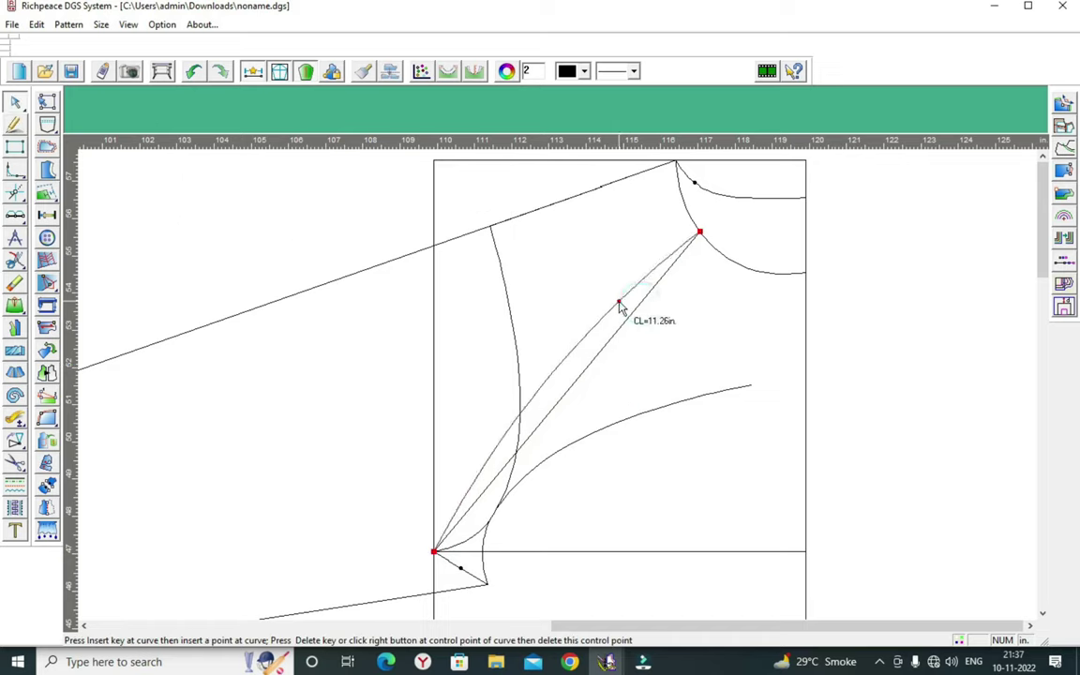
pyautogui.click(619, 303)
pyautogui.moveTo(477, 478); pyautogui.dragTo(475, 540)
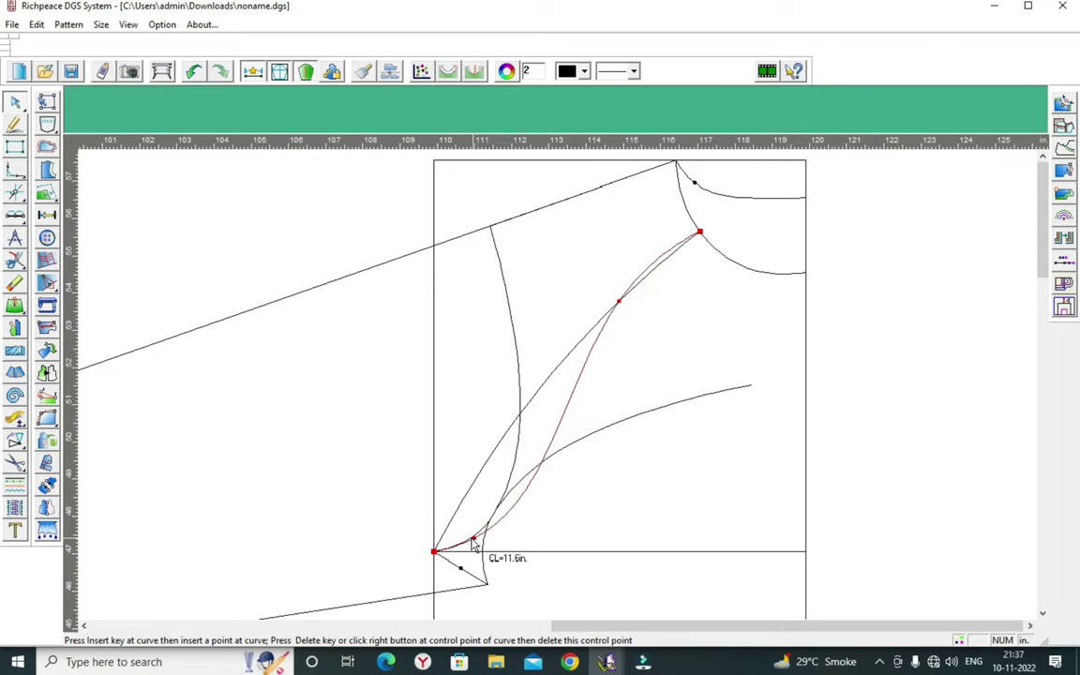
pyautogui.scroll(3, 477, 559)
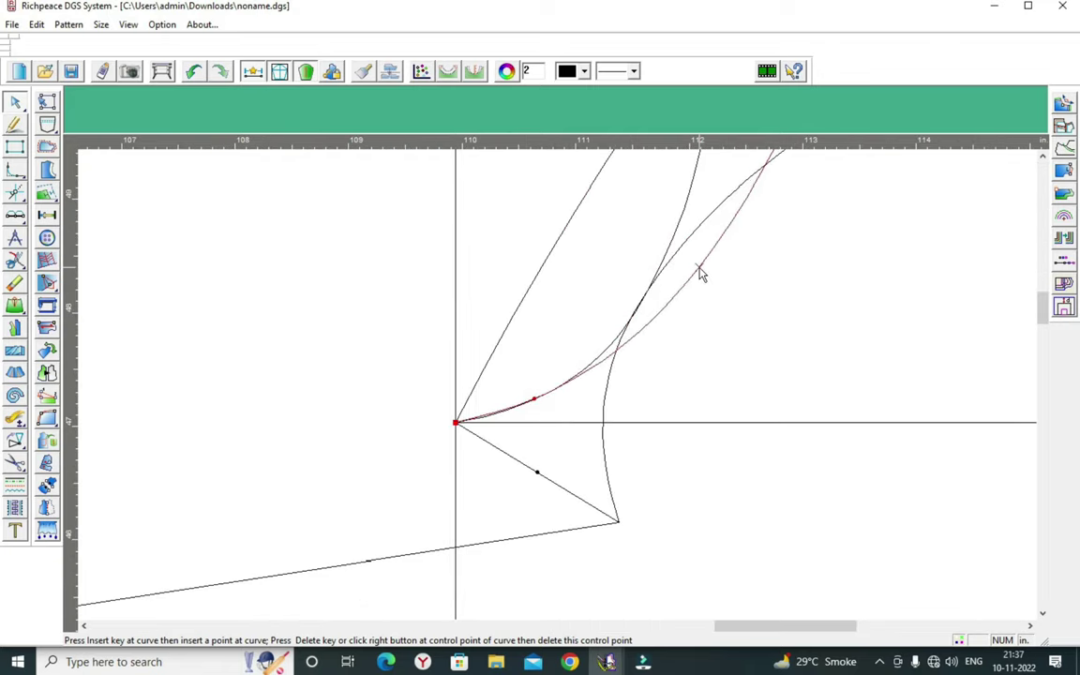
# - Add shaping points near the underarm and commit the smooth front raglan curve
pyautogui.click(700, 267)
pyautogui.click(598, 355)
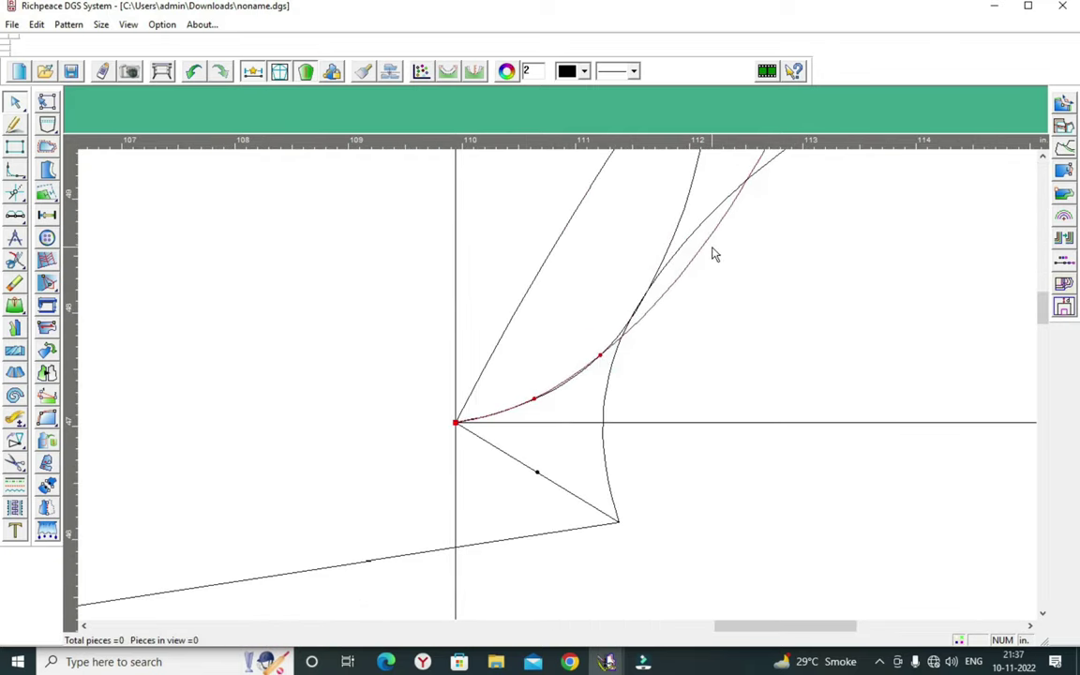
pyautogui.scroll(-2, 647, 319)
pyautogui.scroll(1, 562, 376)
pyautogui.click(596, 319)
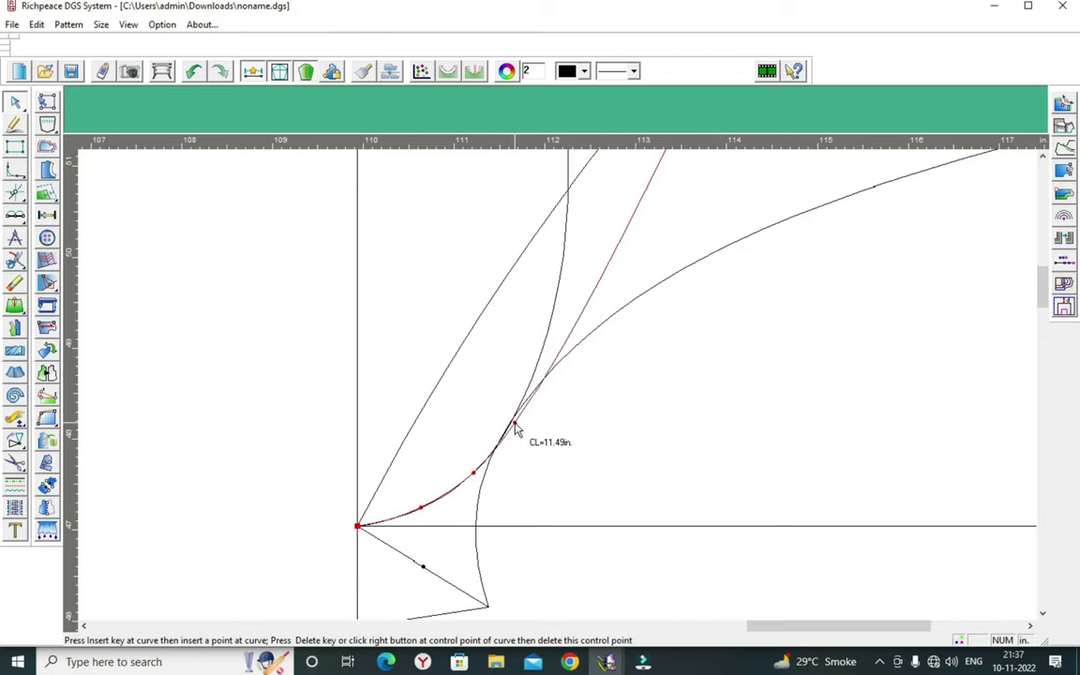
pyautogui.click(507, 428)
pyautogui.click(658, 247)
pyautogui.scroll(-2, 562, 375)
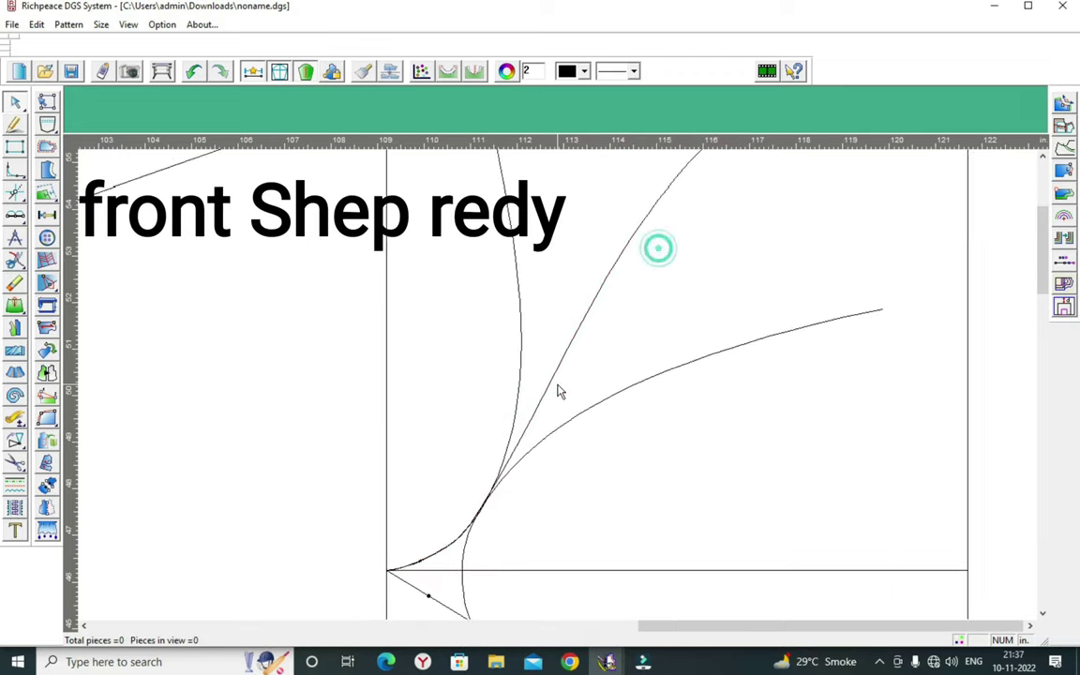
pyautogui.scroll(-1, 558, 392)
pyautogui.scroll(-2, 563, 387)
pyautogui.scroll(-1, 586, 346)
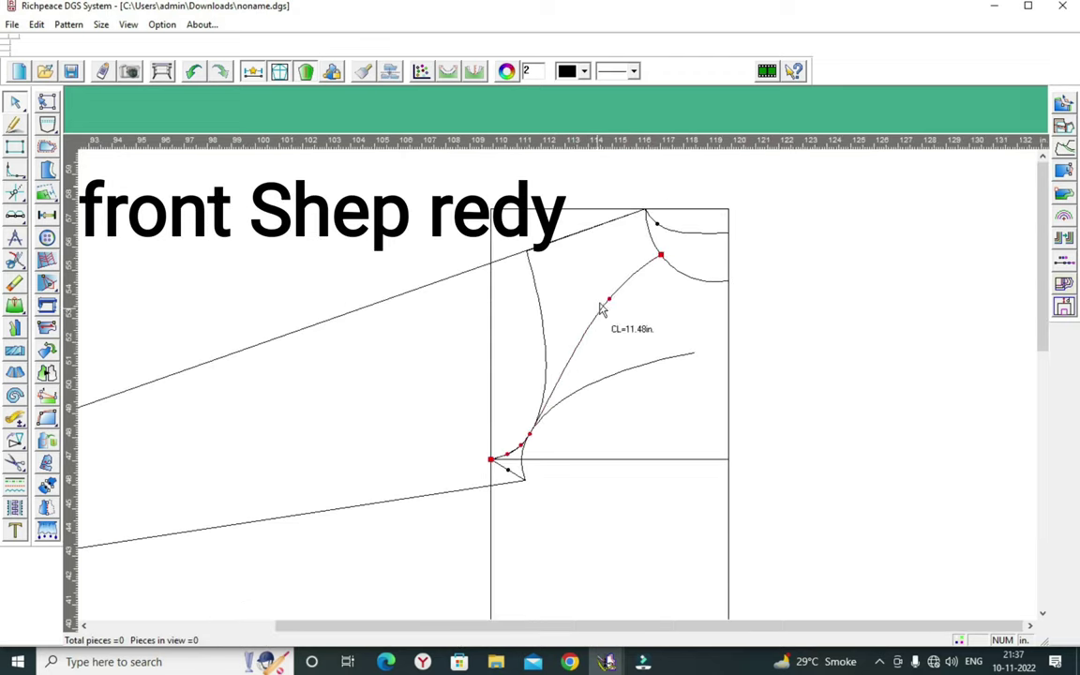
pyautogui.rightClick(609, 302)
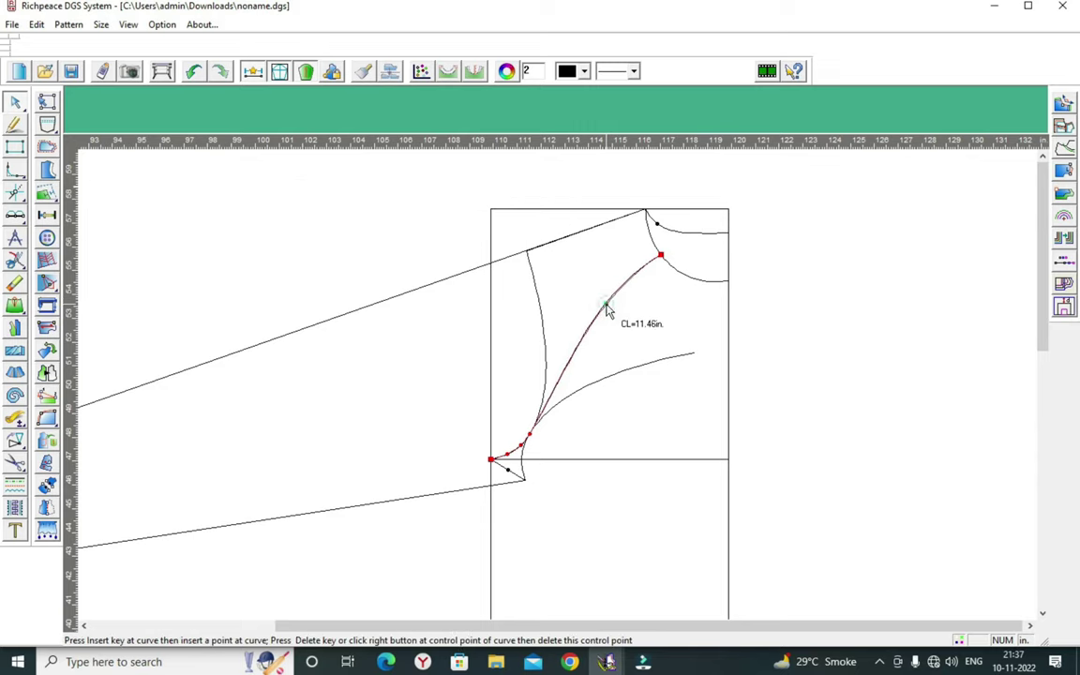
pyautogui.rightClick(668, 304)
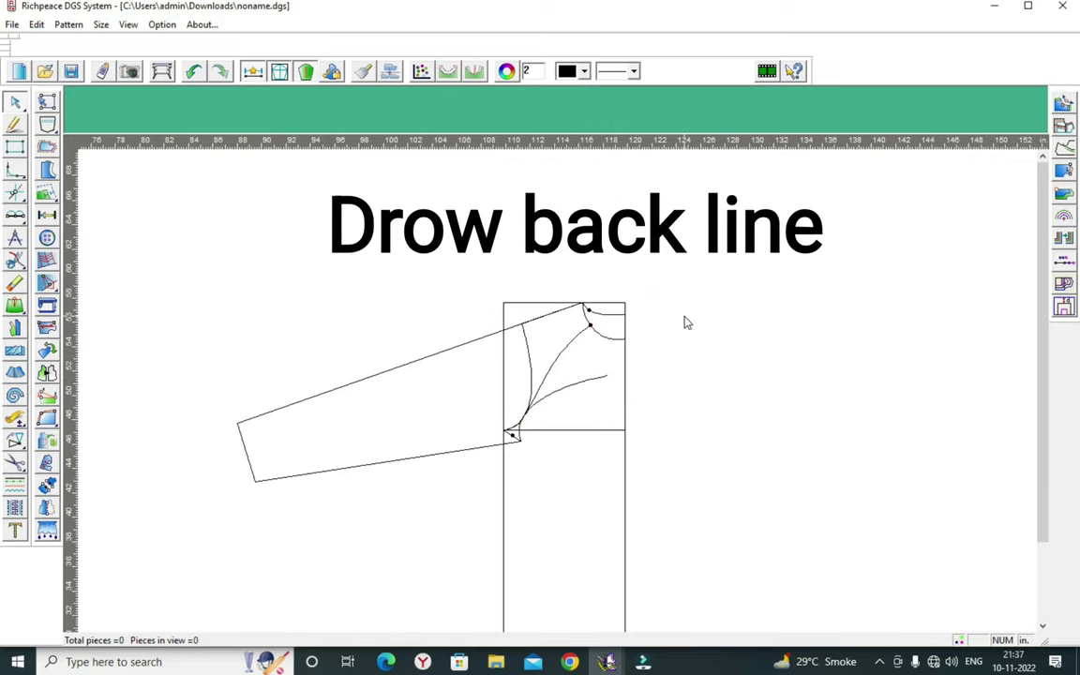
# - Draw a straight back raglan line from the back neckline to the underarm
pyautogui.rightClick(685, 322)
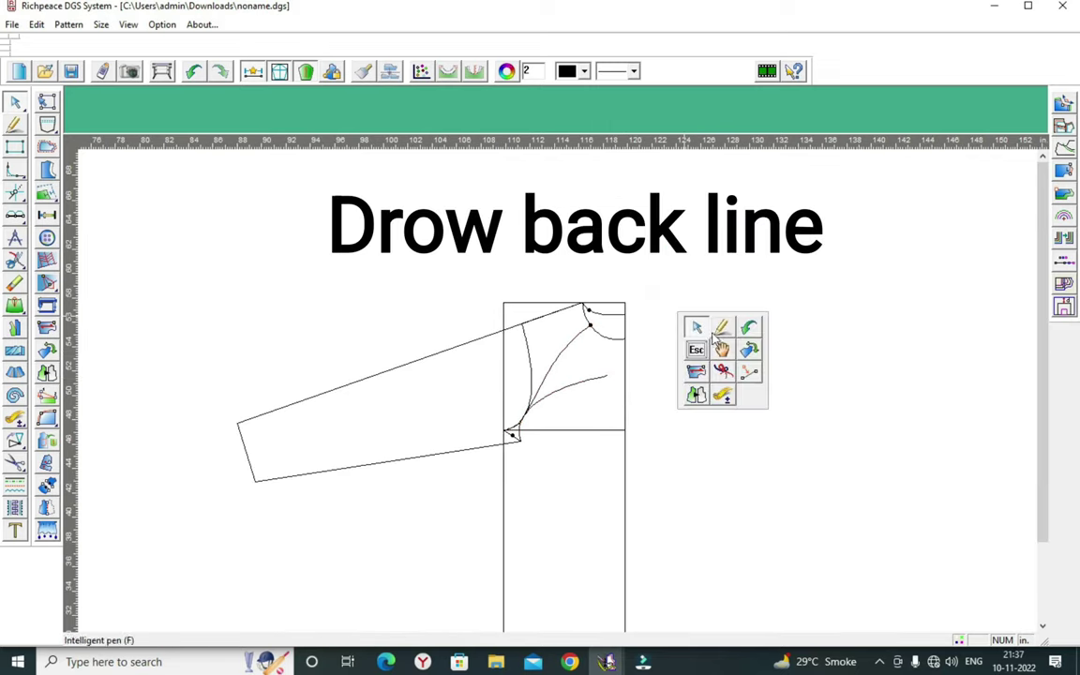
pyautogui.click(721, 325)
pyautogui.scroll(3, 614, 342)
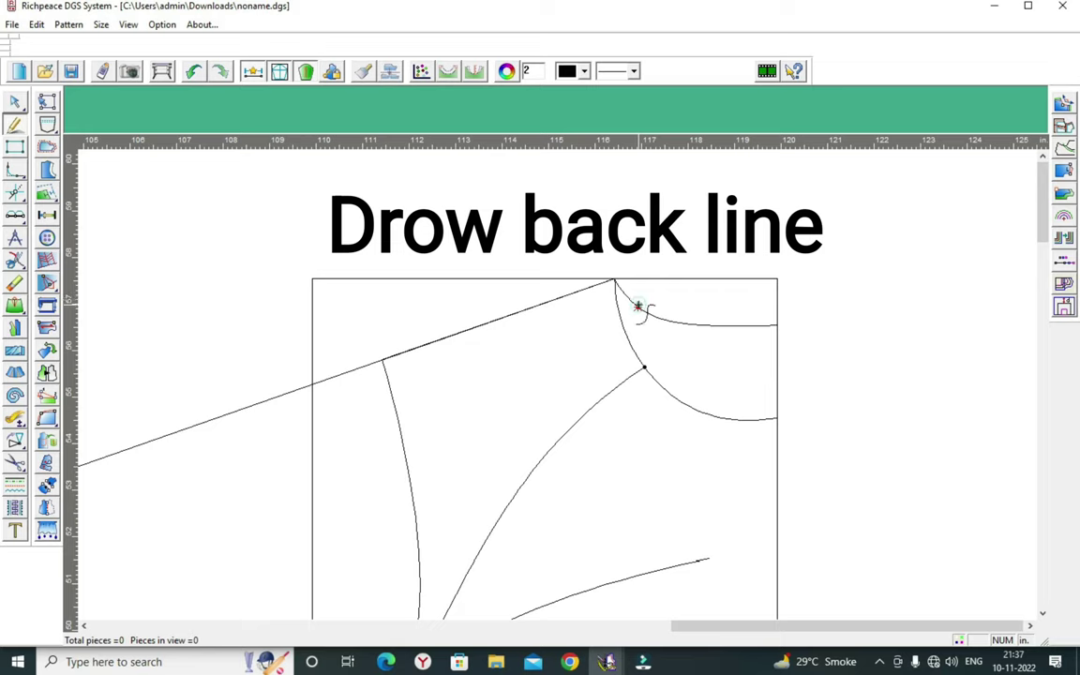
pyautogui.scroll(-3, 638, 307)
pyautogui.scroll(3, 506, 465)
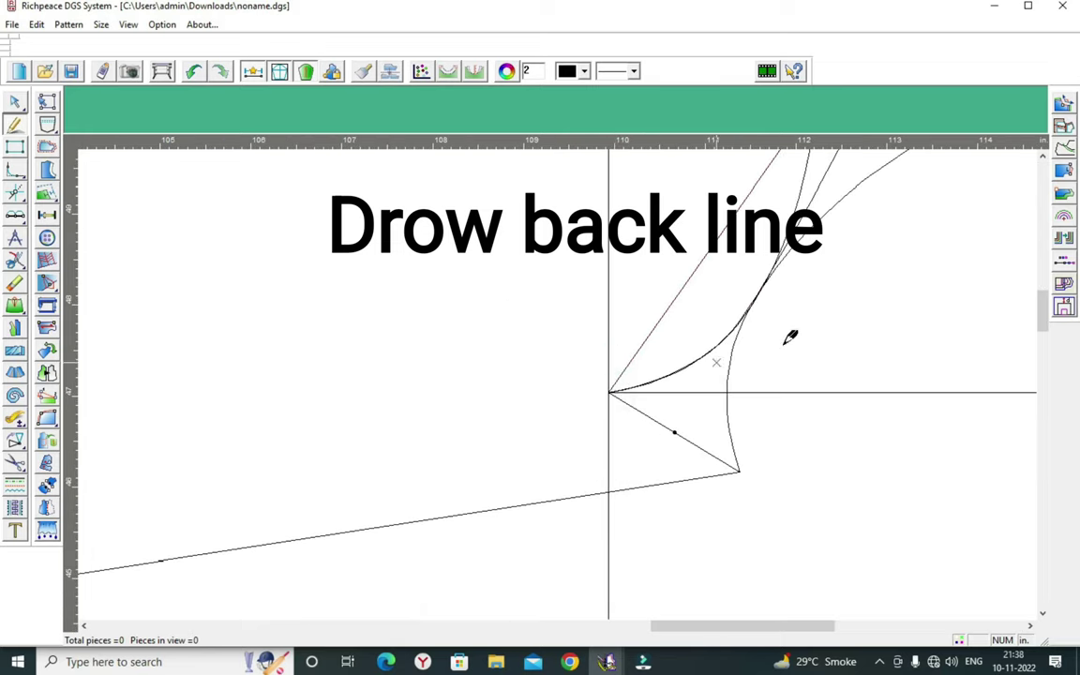
pyautogui.rightClick(818, 311)
# - Add shaping points near the underarm to curve the back raglan line
pyautogui.click(832, 323)
pyautogui.click(654, 333)
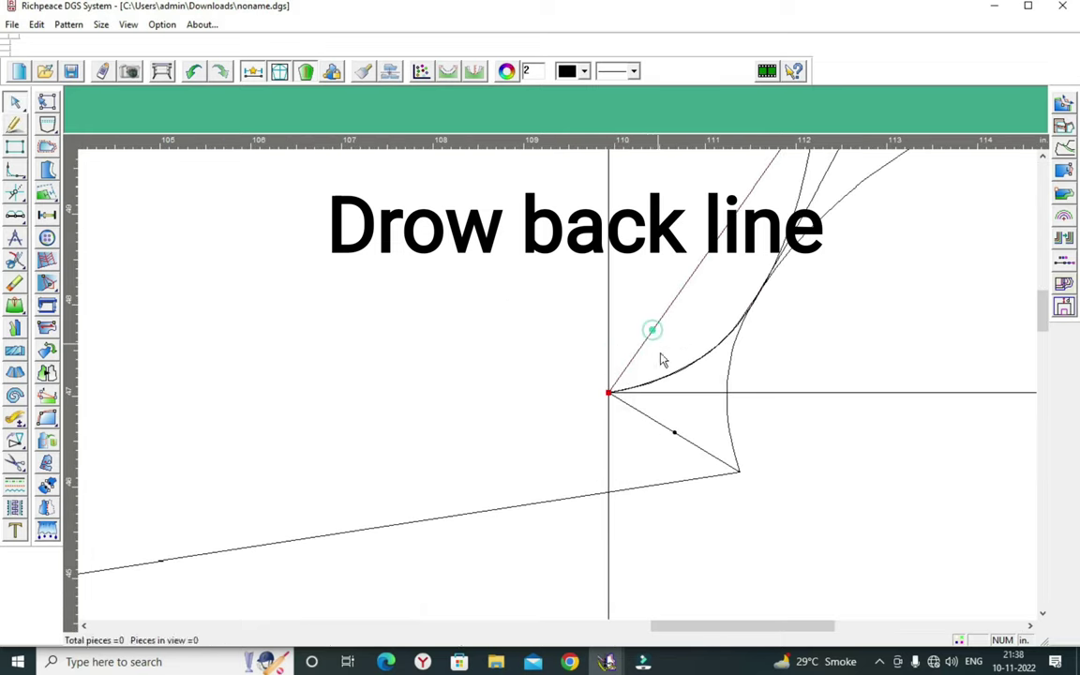
pyautogui.click(644, 382)
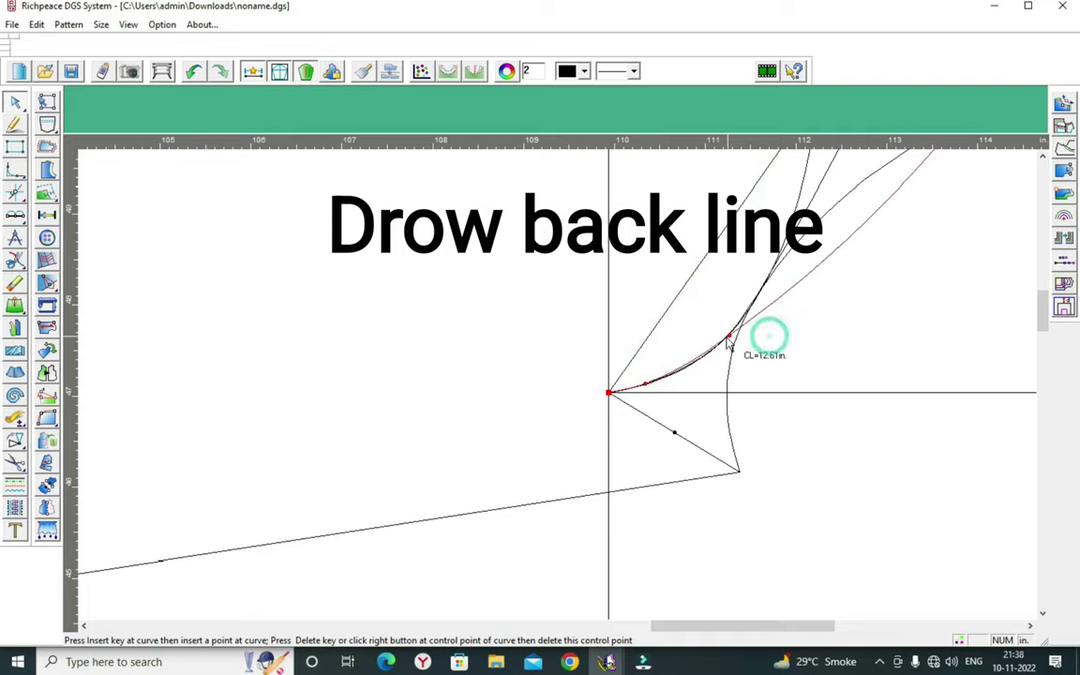
pyautogui.click(699, 359)
pyautogui.click(764, 305)
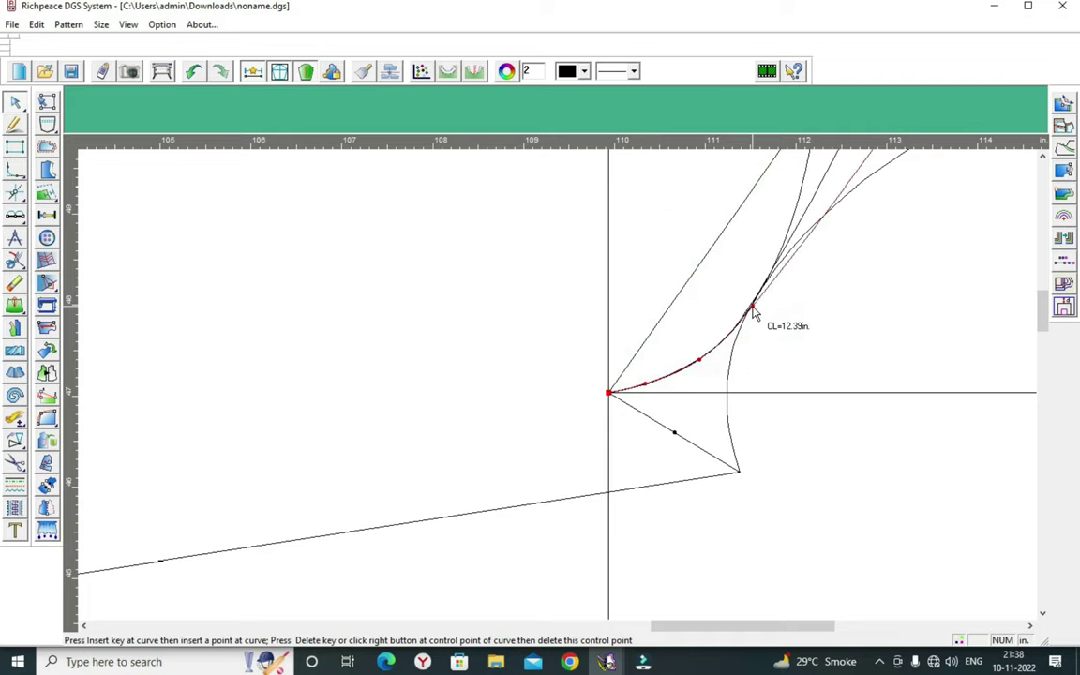
pyautogui.rightClick(804, 291)
# - Pull a back curve point down-left to smooth it, then check the raglan shape
pyautogui.scroll(-2, 557, 389)
pyautogui.scroll(-1, 562, 389)
pyautogui.scroll(1, 565, 389)
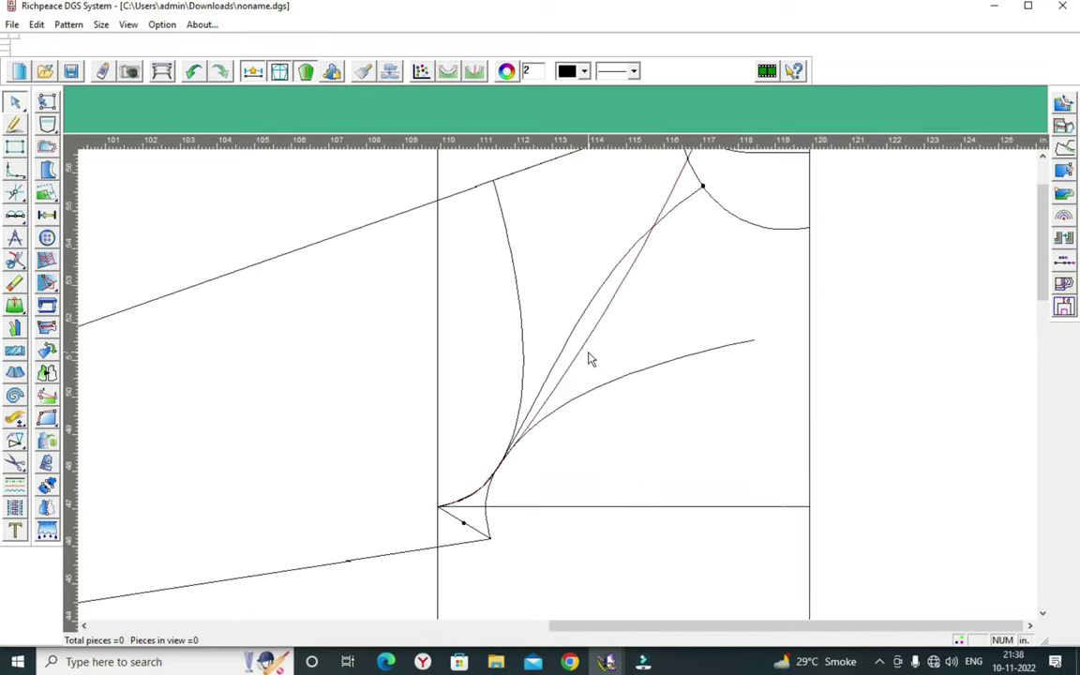
pyautogui.moveTo(577, 353); pyautogui.dragTo(516, 439)
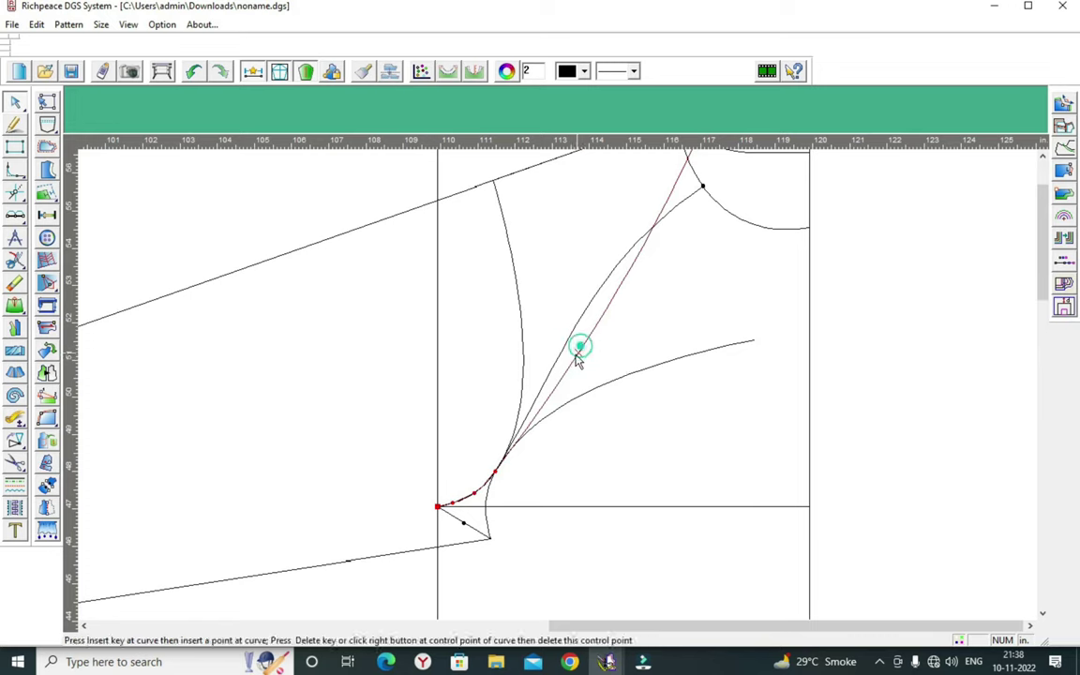
pyautogui.rightClick(514, 434)
pyautogui.scroll(-1, 559, 385)
pyautogui.scroll(2, 576, 338)
pyautogui.click(567, 348)
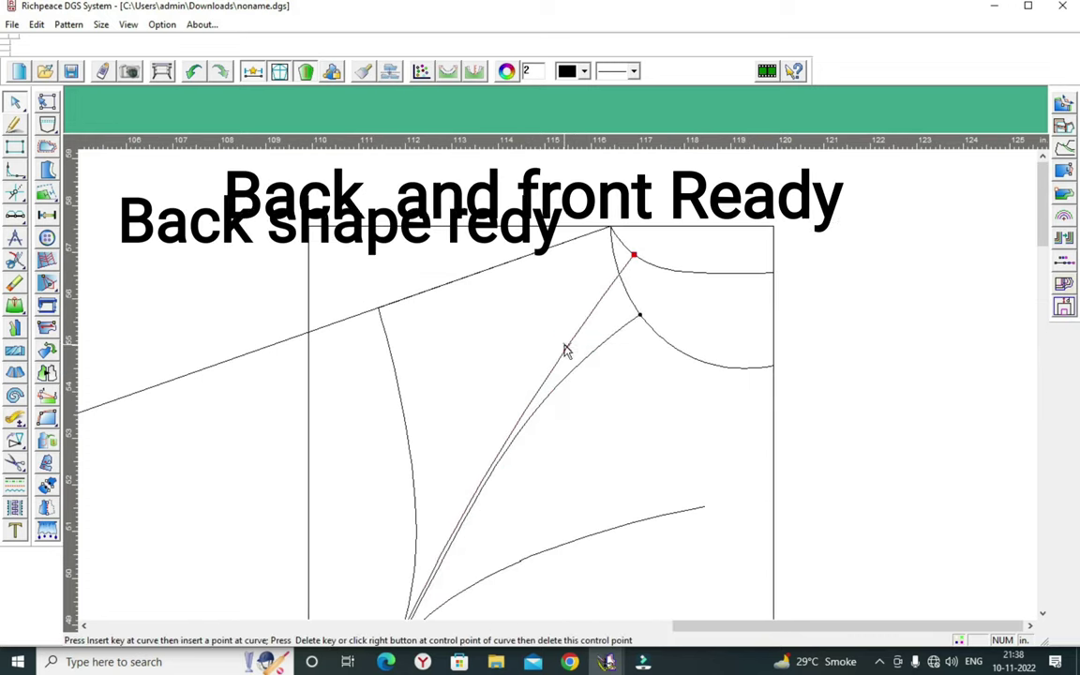
pyautogui.rightClick(597, 380)
pyautogui.scroll(-3, 545, 436)
pyautogui.scroll(1, 563, 406)
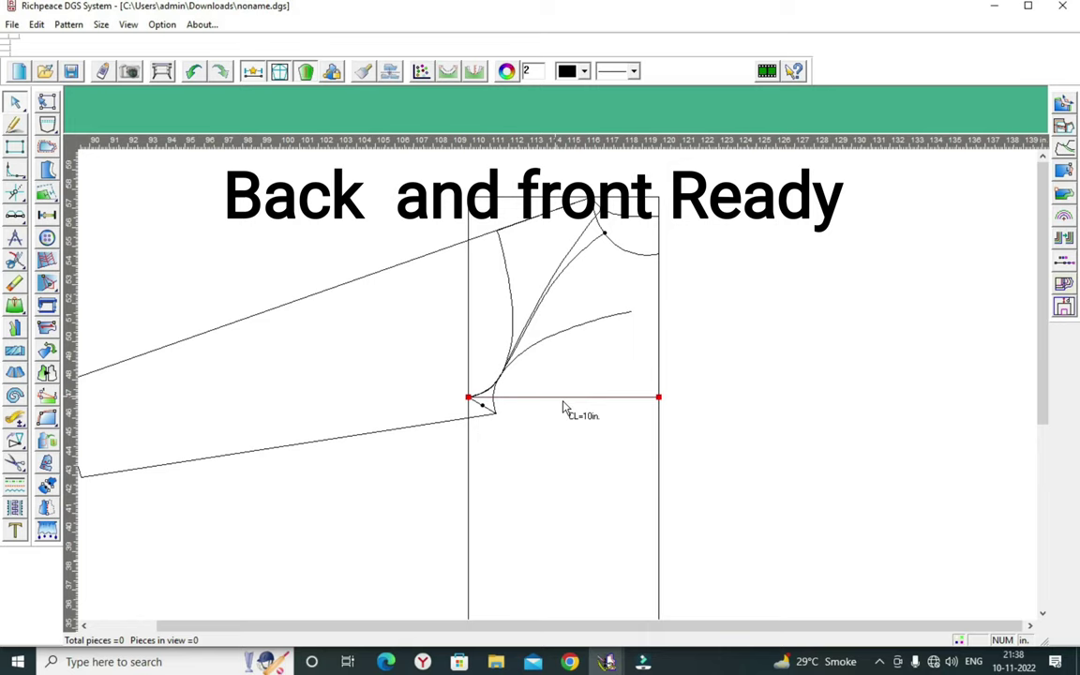
# - Cut the front bodice out with Forfex from its left, bottom, middle and raglan edges
pyautogui.rightClick(701, 356)
pyautogui.scroll(-1, 776, 376)
pyautogui.scroll(-1, 549, 384)
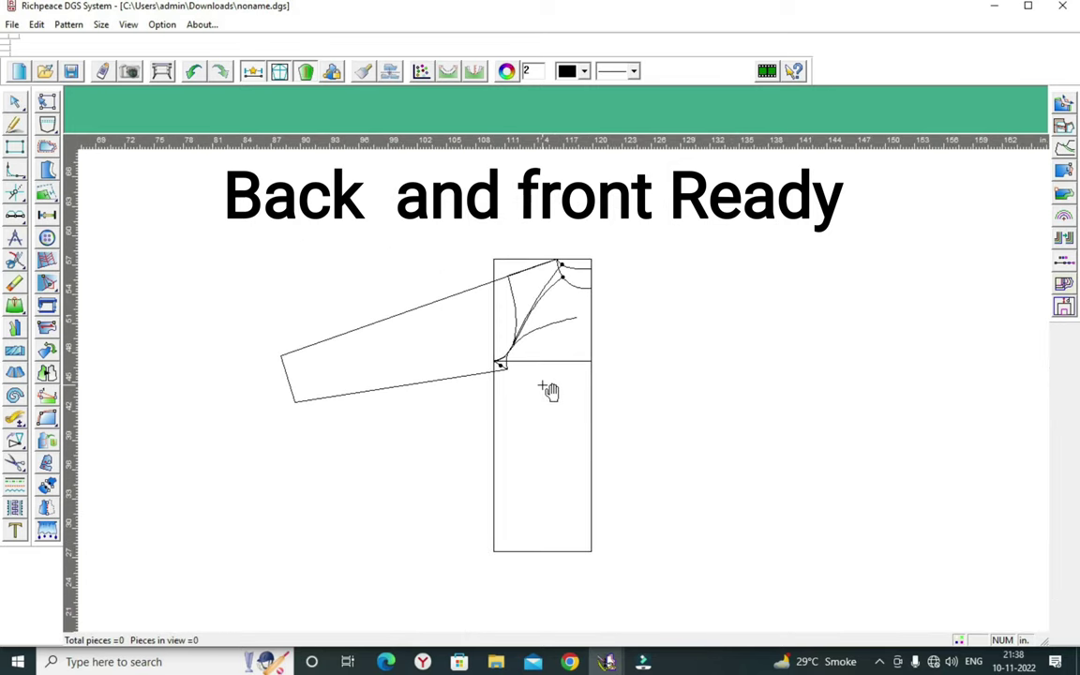
pyautogui.scroll(1, 548, 392)
pyautogui.click(15, 462)
pyautogui.click(483, 440)
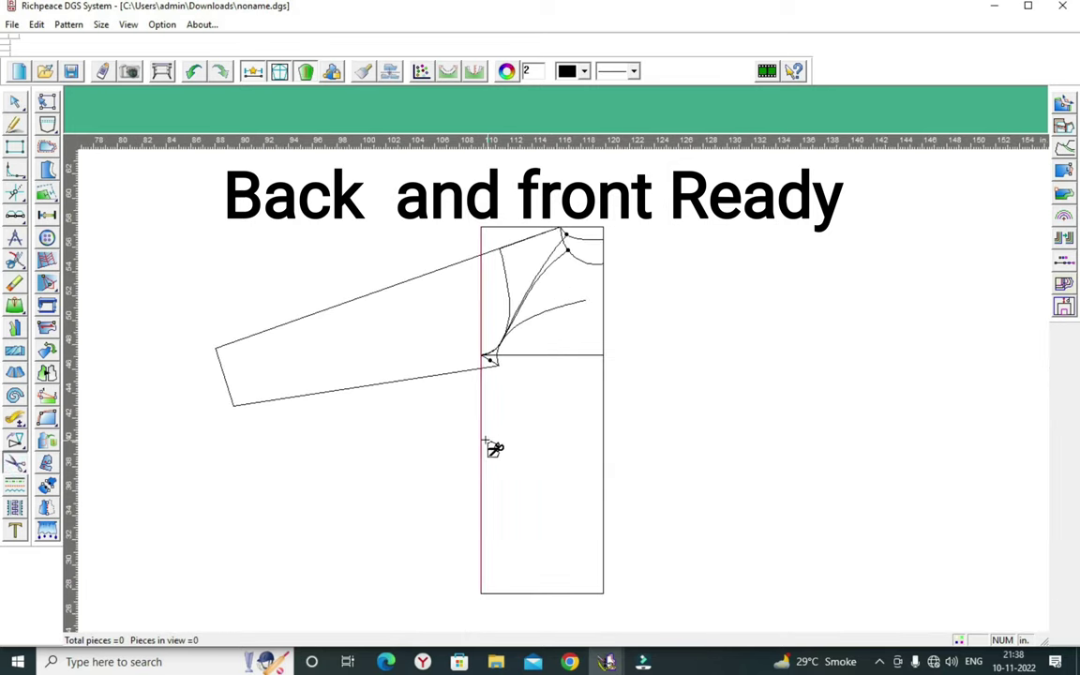
pyautogui.click(562, 591)
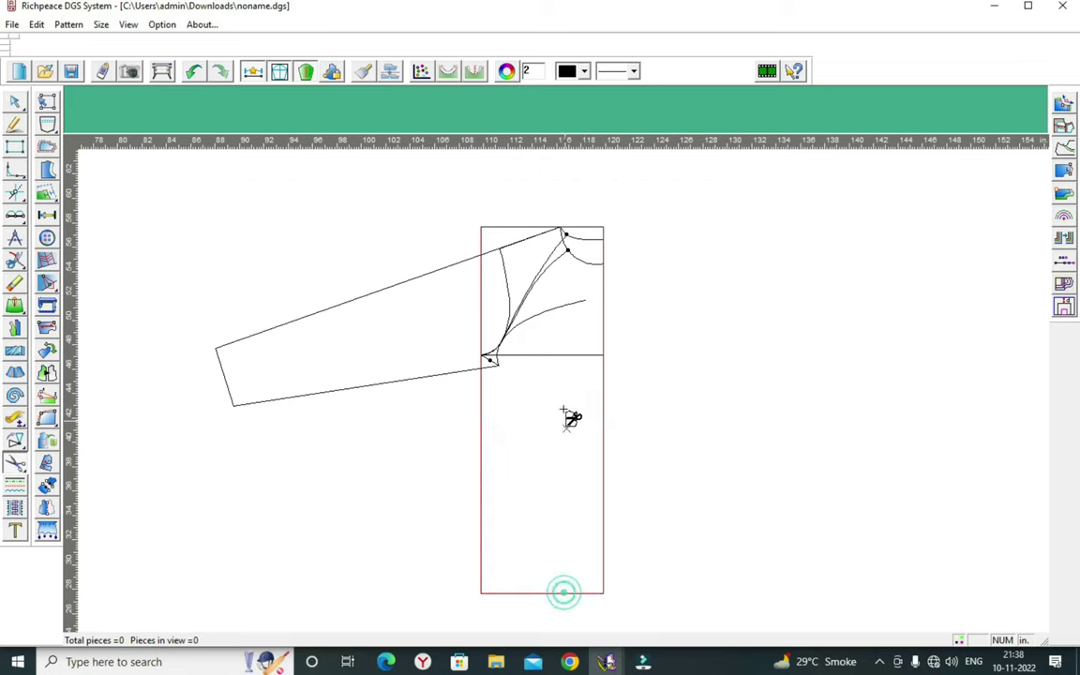
pyautogui.click(546, 355)
pyautogui.click(562, 269)
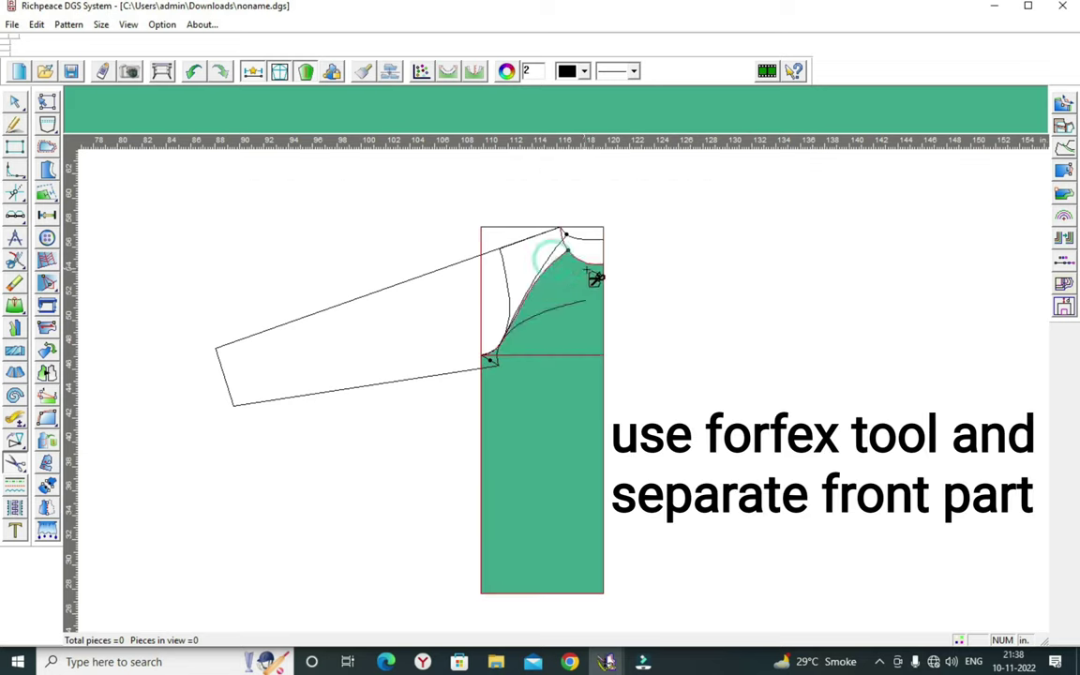
pyautogui.rightClick(592, 278)
# - Move the extracted front piece to the right of the draft
pyautogui.rightClick(676, 279)
pyautogui.click(720, 314)
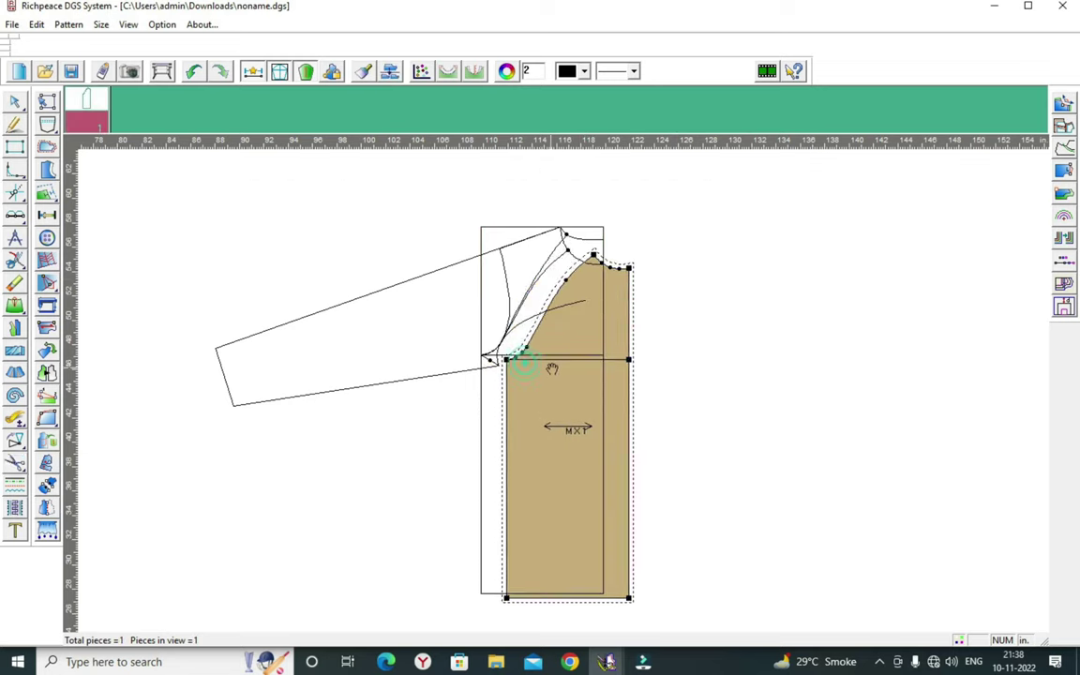
pyautogui.moveTo(551, 364); pyautogui.dragTo(706, 367)
pyautogui.scroll(2, 675, 375)
pyautogui.scroll(2, 839, 429)
pyautogui.scroll(-4, 839, 429)
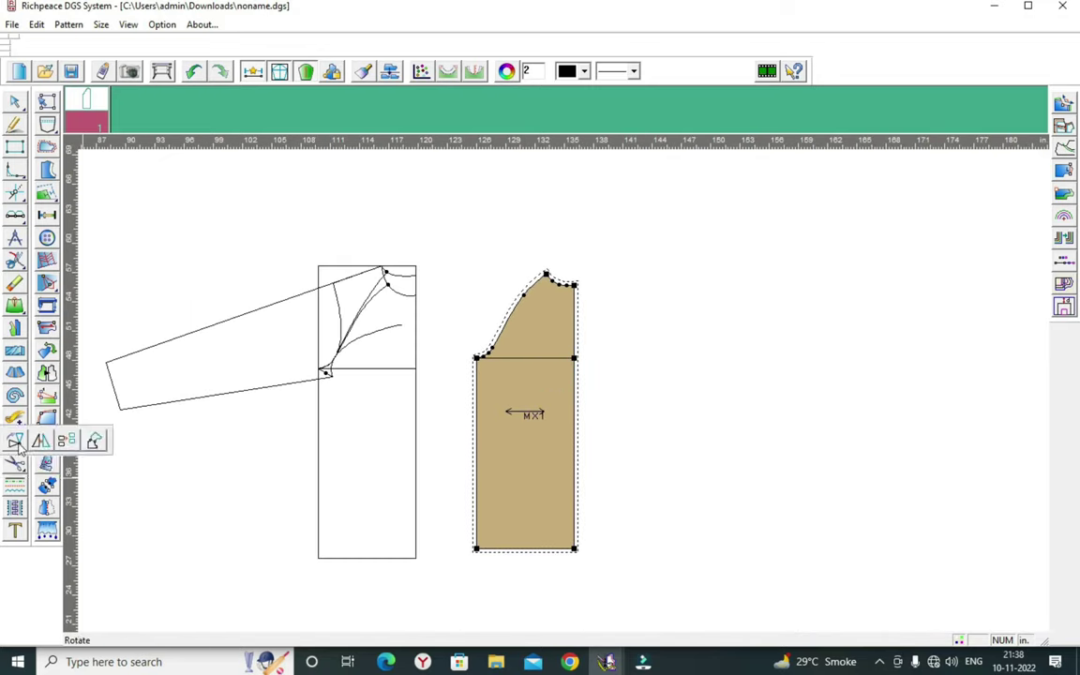
# - Mirror the front half about its centre-front edge and move the full panel further right
pyautogui.click(46, 506)
pyautogui.click(575, 448)
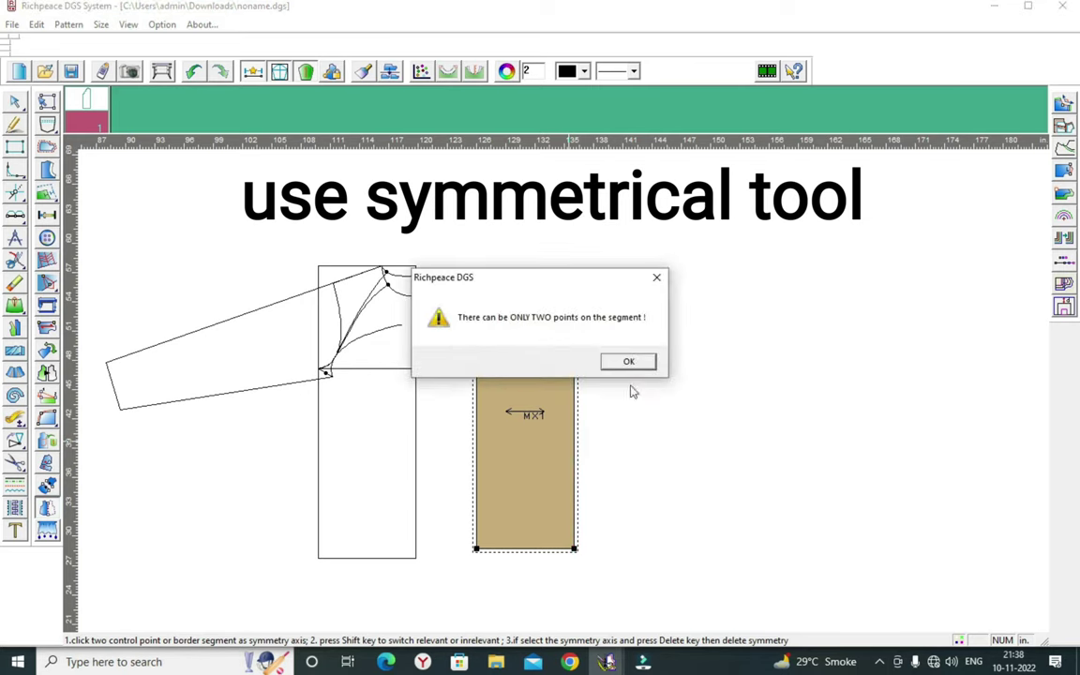
pyautogui.click(657, 277)
pyautogui.click(575, 284)
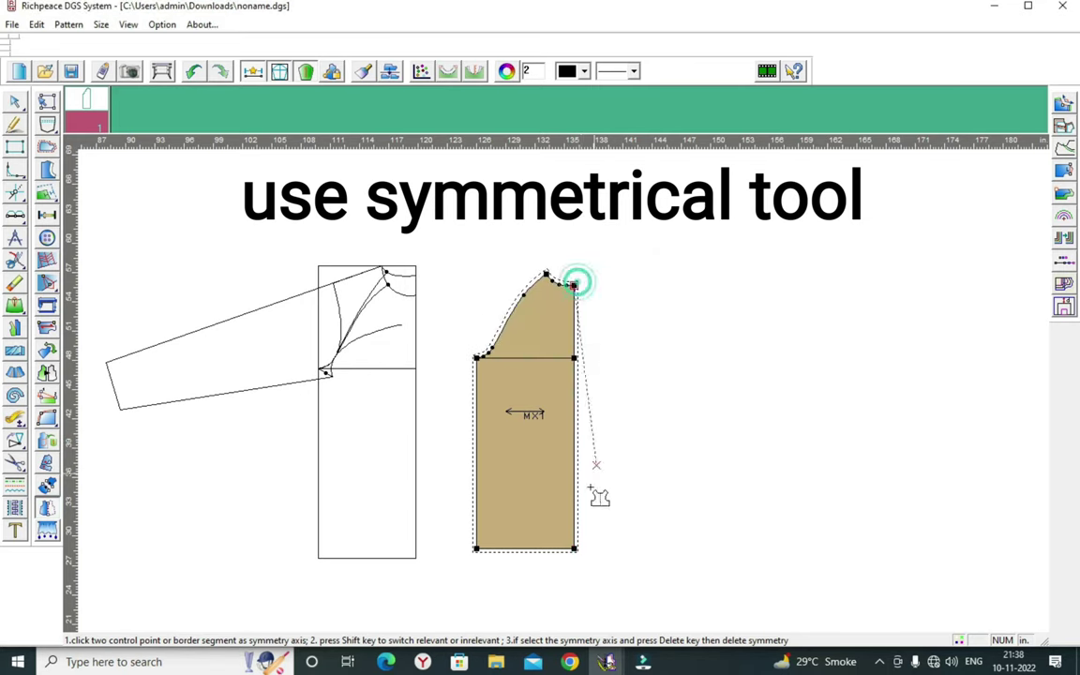
pyautogui.click(574, 549)
pyautogui.rightClick(730, 326)
pyautogui.click(761, 361)
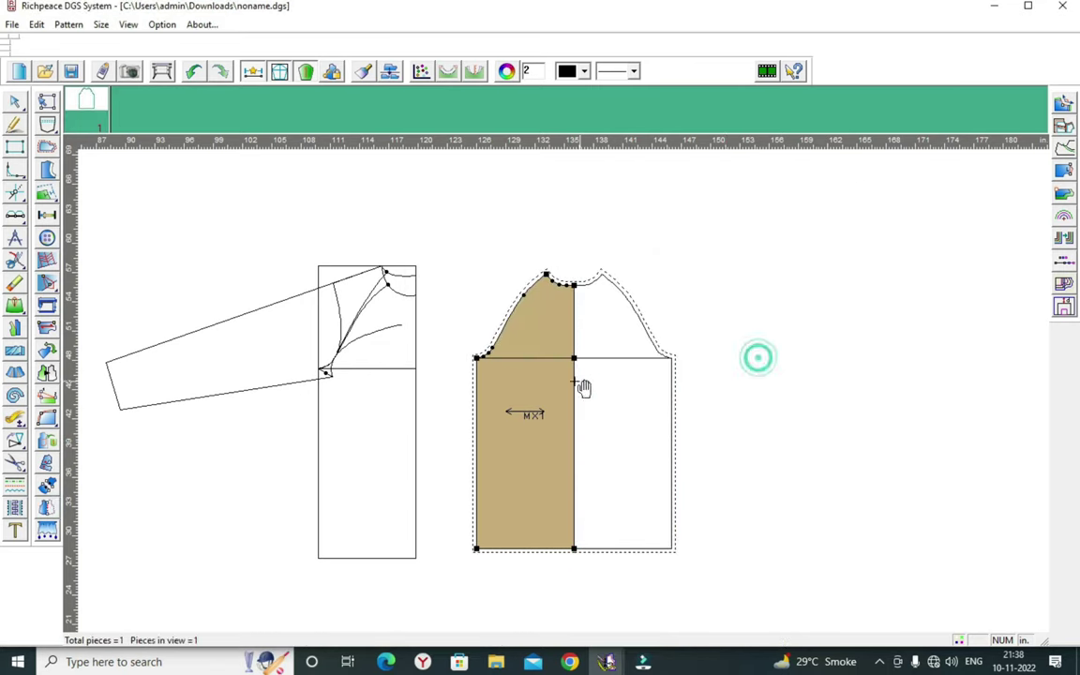
pyautogui.moveTo(511, 367); pyautogui.dragTo(829, 370)
pyautogui.click(849, 423)
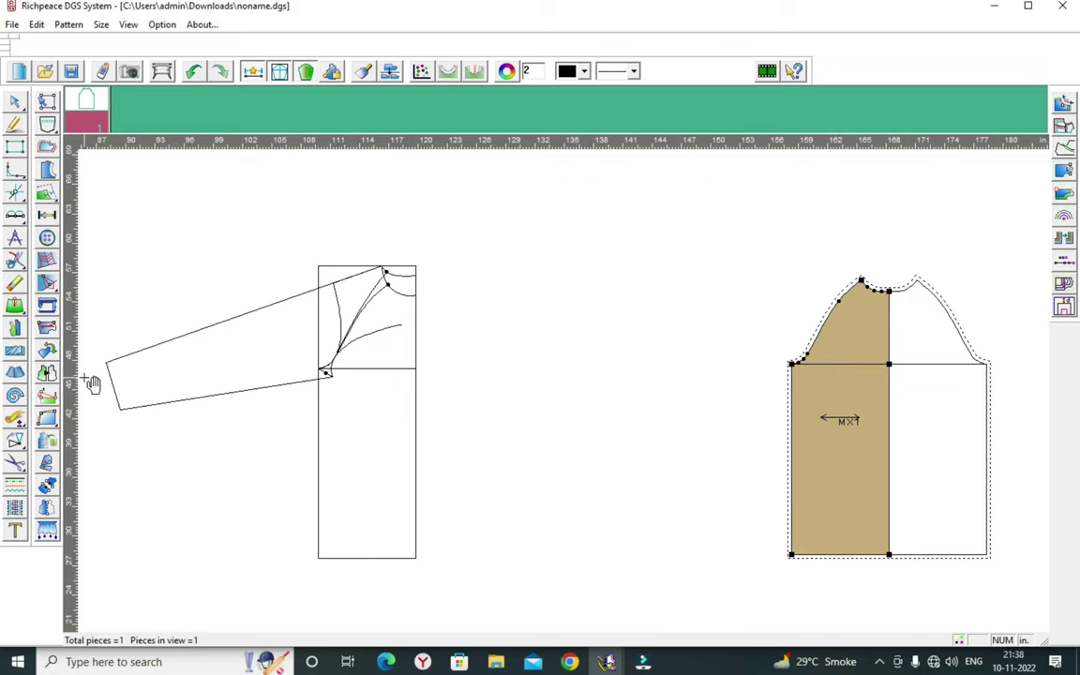
# - Cut the back bodice out of the draft along its left, bottom and raglan edges
pyautogui.click(16, 466)
pyautogui.click(315, 424)
pyautogui.click(349, 553)
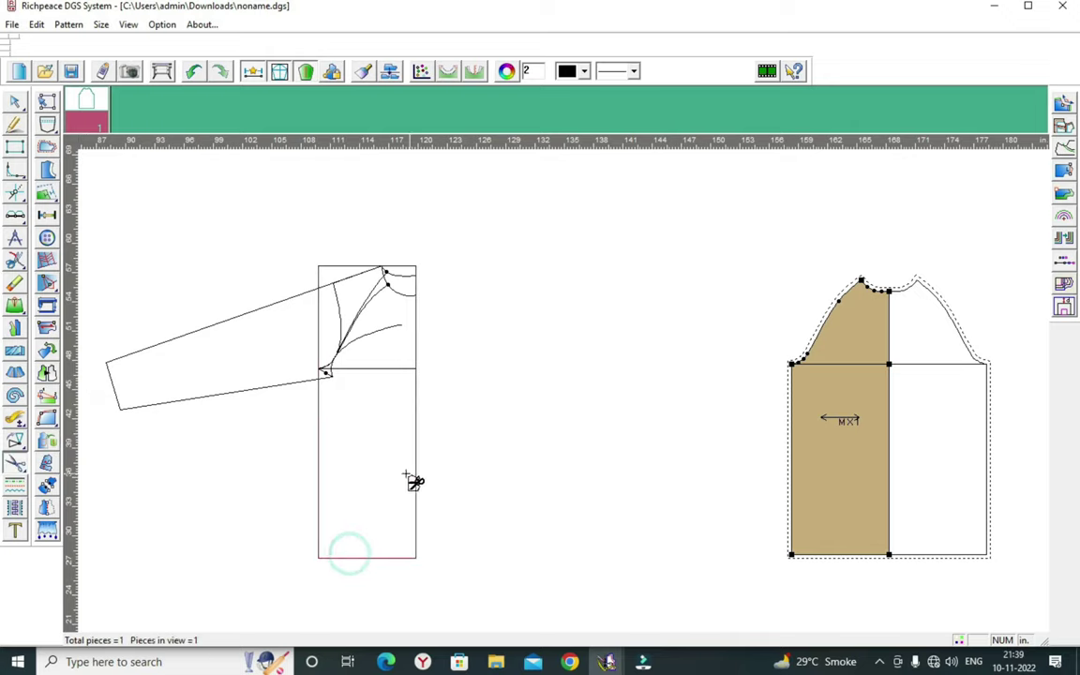
pyautogui.scroll(-1, 424, 480)
pyautogui.scroll(1, 570, 419)
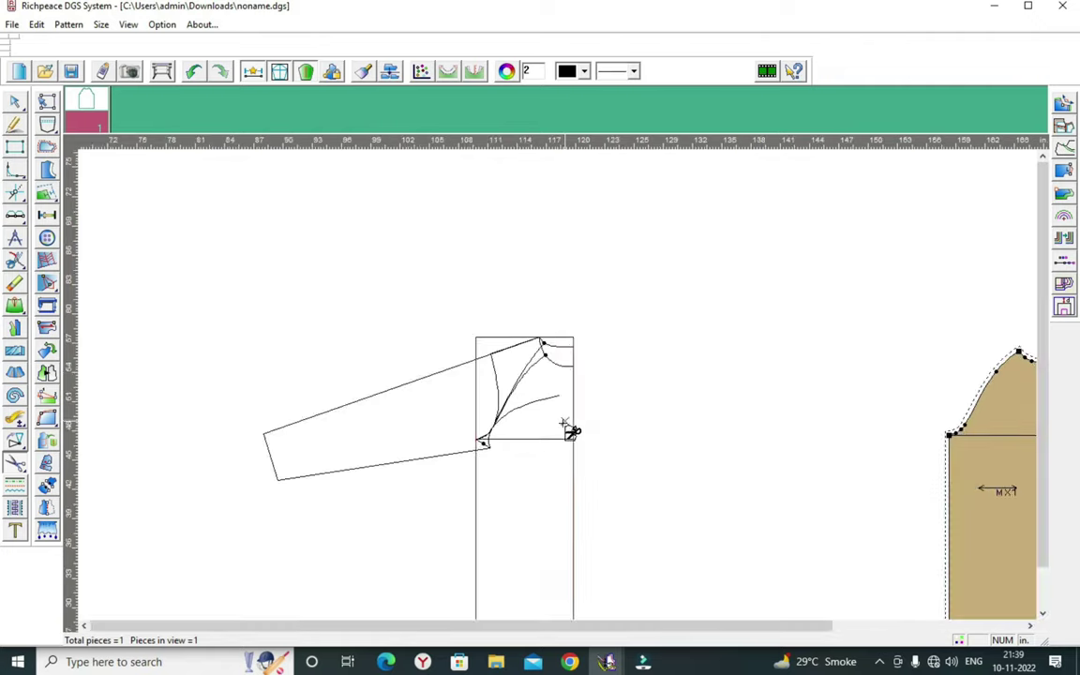
pyautogui.scroll(2, 571, 430)
pyautogui.click(489, 300)
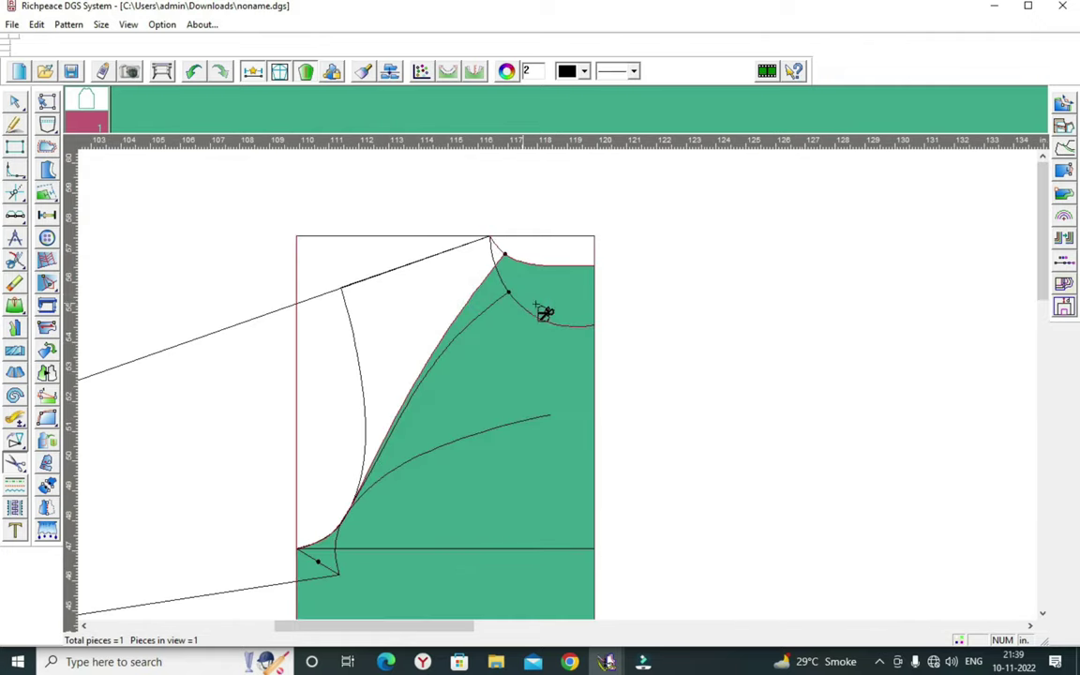
pyautogui.rightClick(647, 333)
pyautogui.rightClick(656, 291)
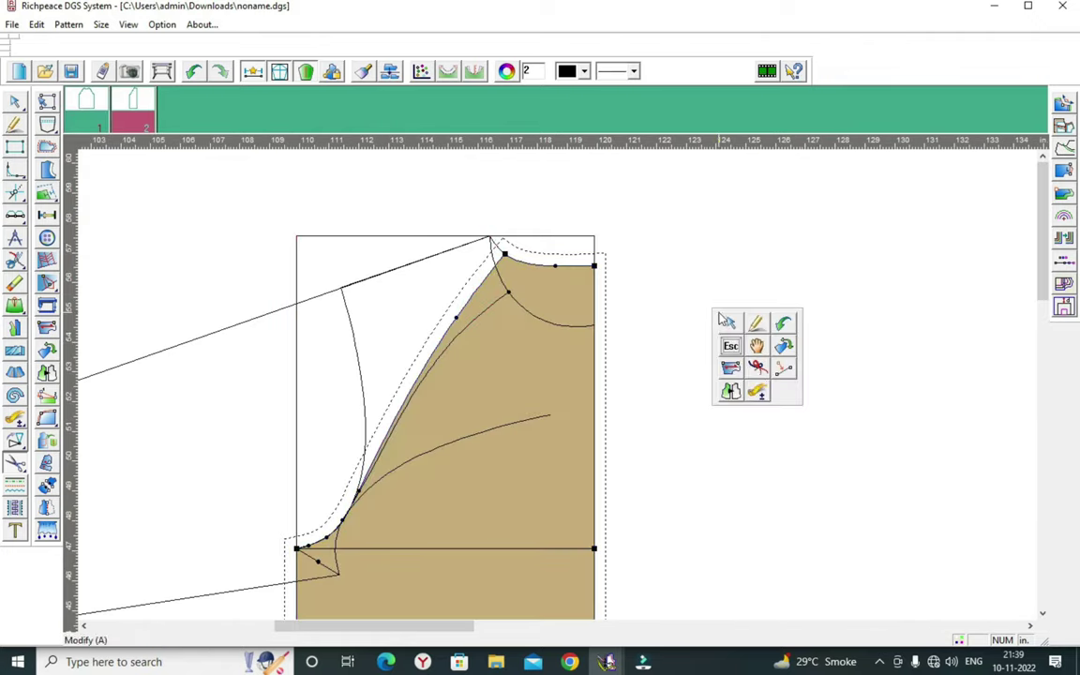
# - Move the back piece right of the draft and mirror it across its centre-back edge
pyautogui.click(687, 341)
pyautogui.scroll(-2, 511, 375)
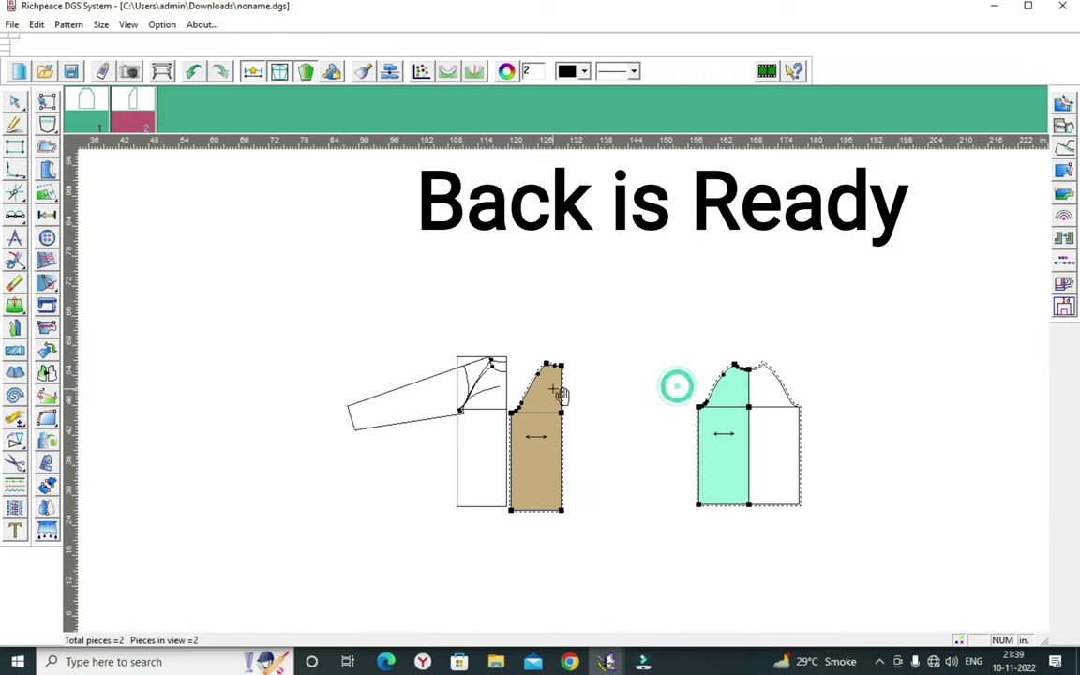
pyautogui.moveTo(562, 469); pyautogui.dragTo(605, 472)
pyautogui.click(47, 508)
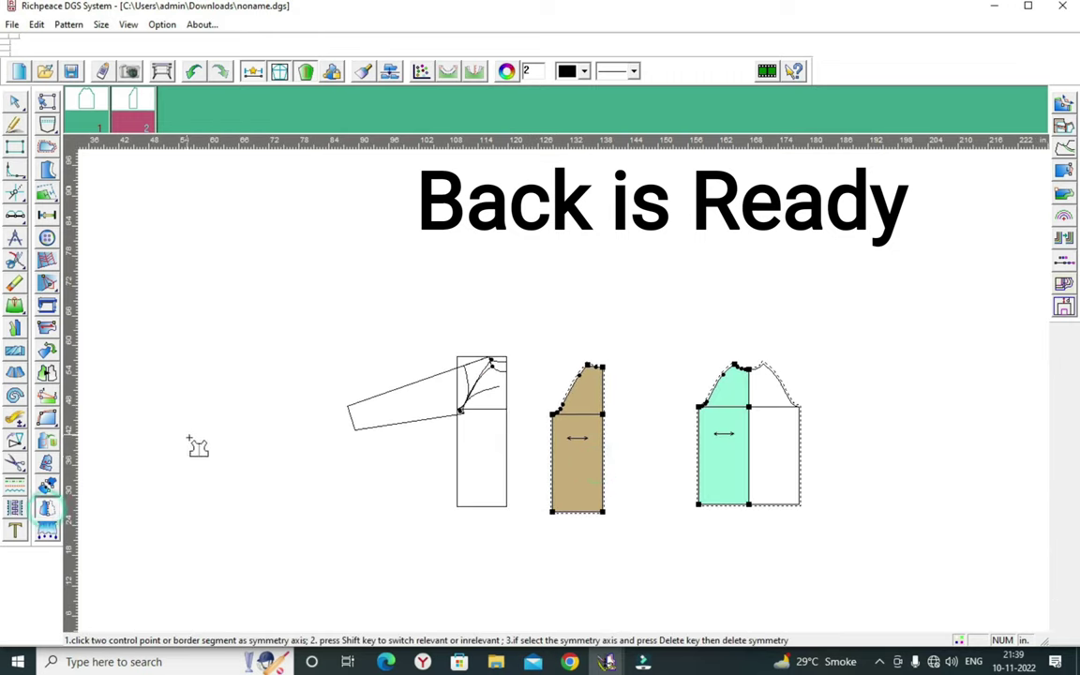
pyautogui.click(603, 512)
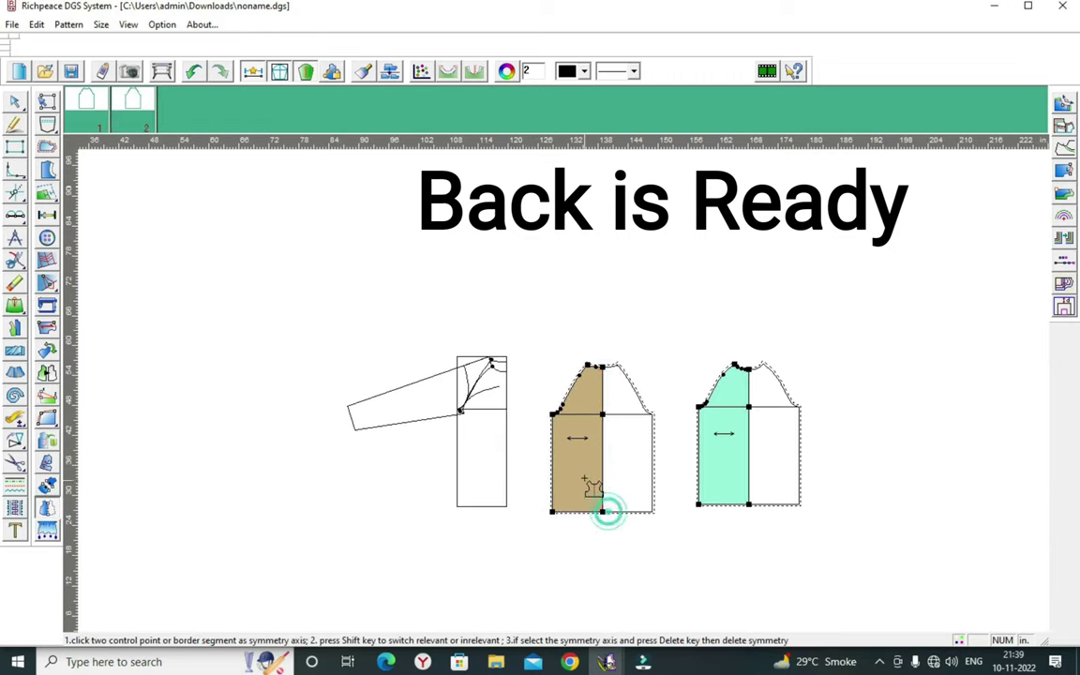
pyautogui.scroll(1, 602, 511)
# - Select the right-hand piece and the mirrored back piece with the move tool
pyautogui.rightClick(389, 286)
pyautogui.click(435, 323)
pyautogui.click(830, 298)
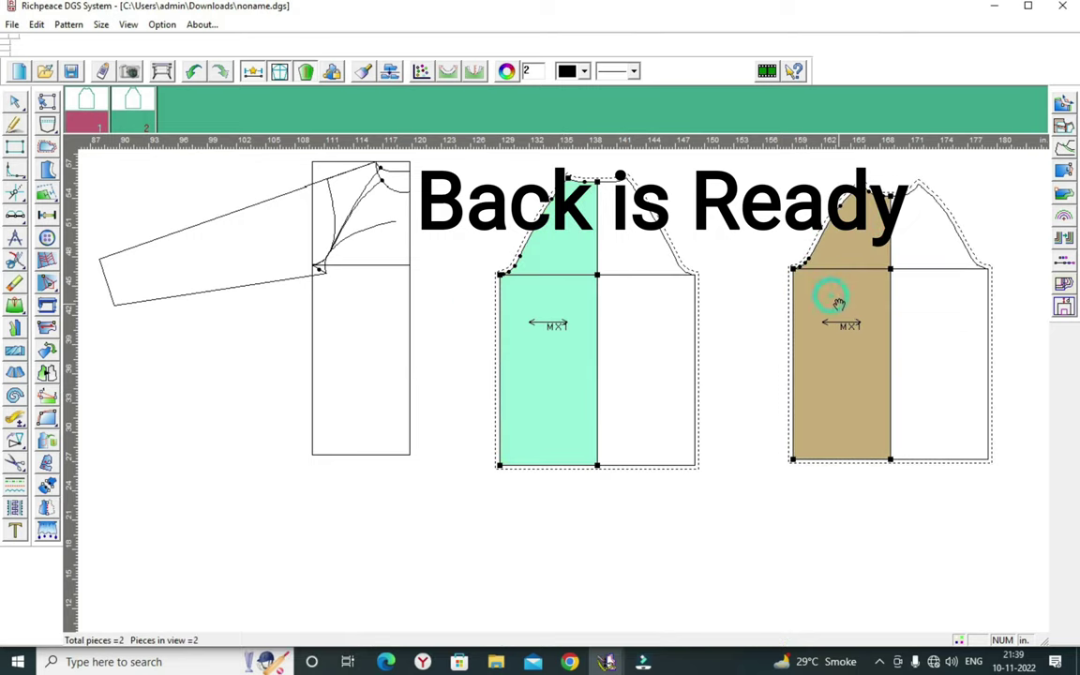
pyautogui.click(550, 298)
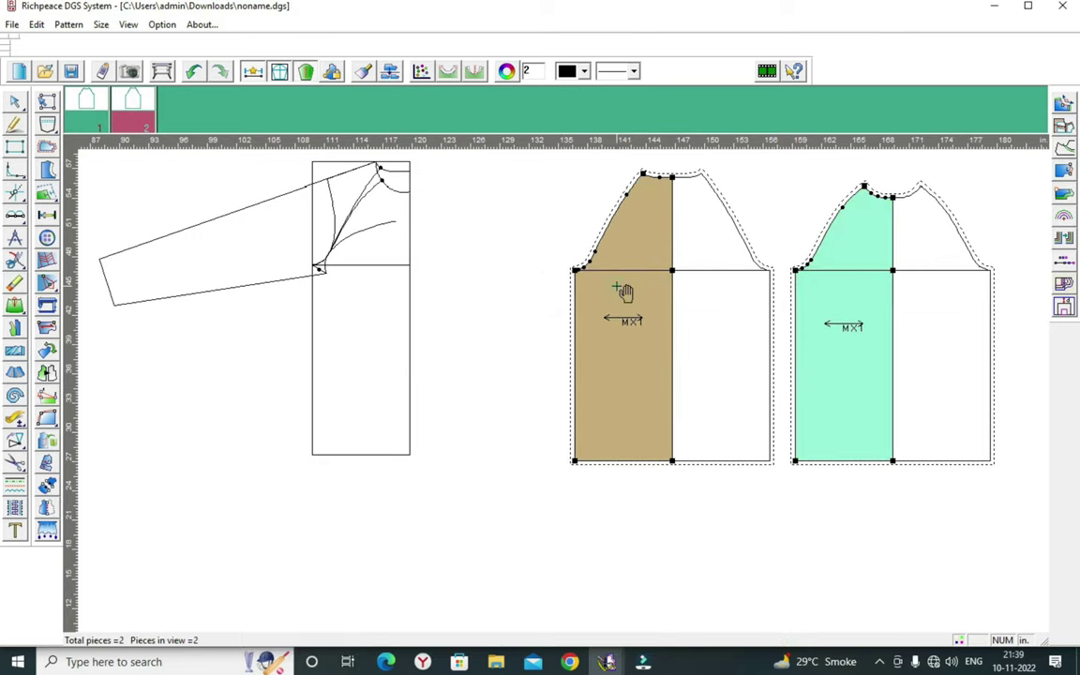
pyautogui.scroll(-1, 559, 390)
pyautogui.scroll(2, 561, 390)
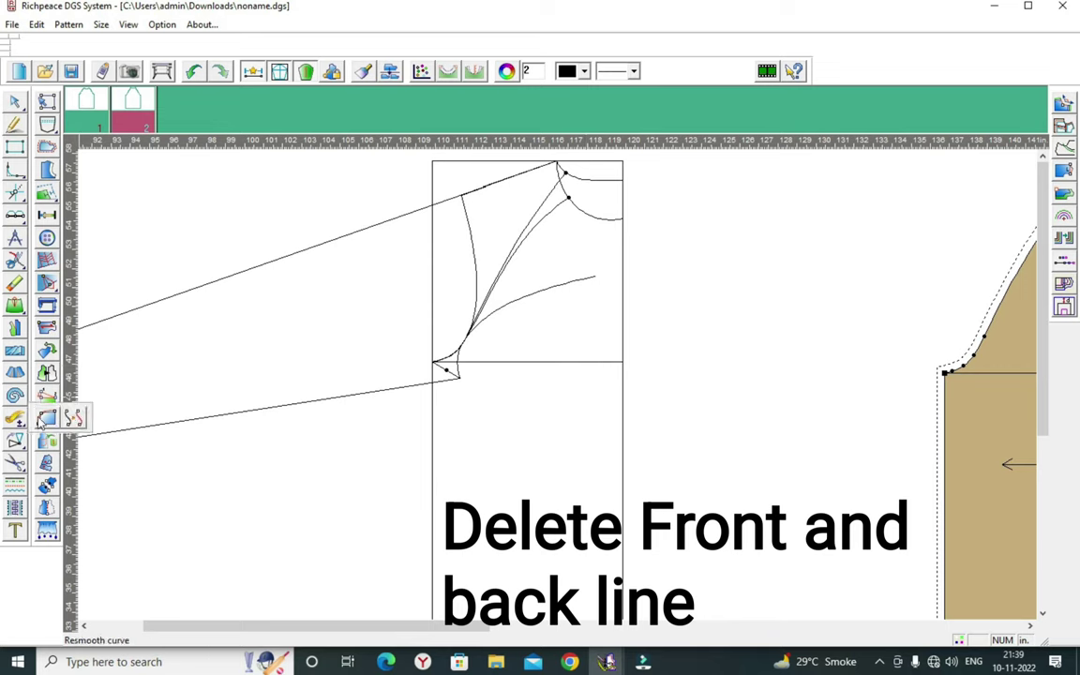
# - Delete the old diagonal raglan line
pyautogui.click(14, 283)
pyautogui.scroll(-1, 552, 399)
pyautogui.scroll(1, 553, 400)
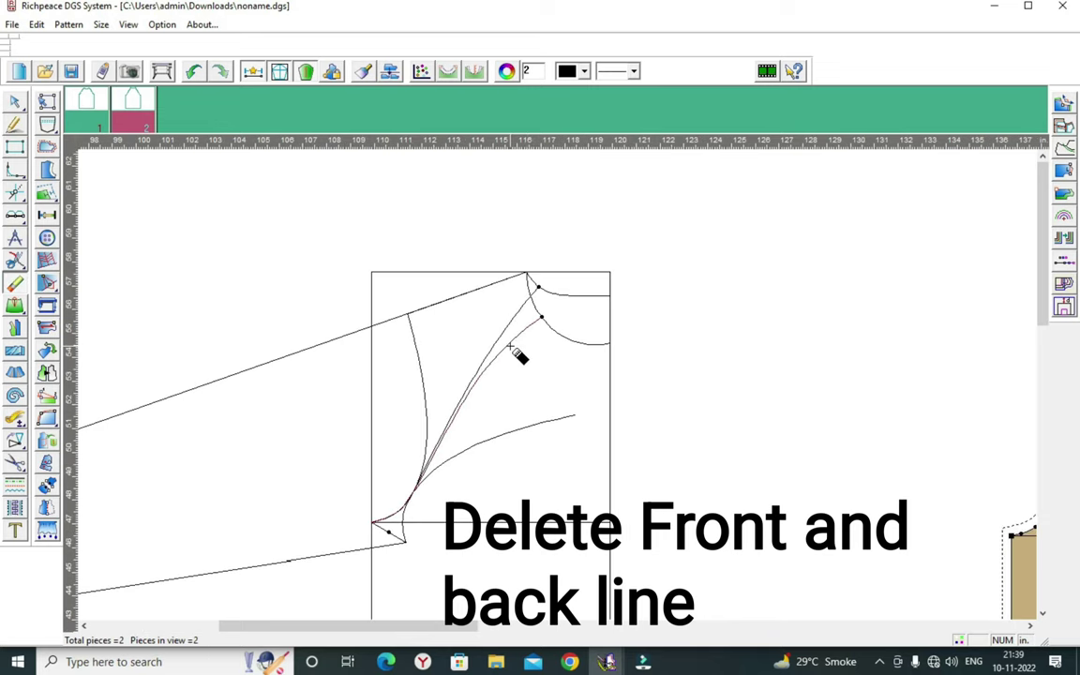
pyautogui.click(476, 361)
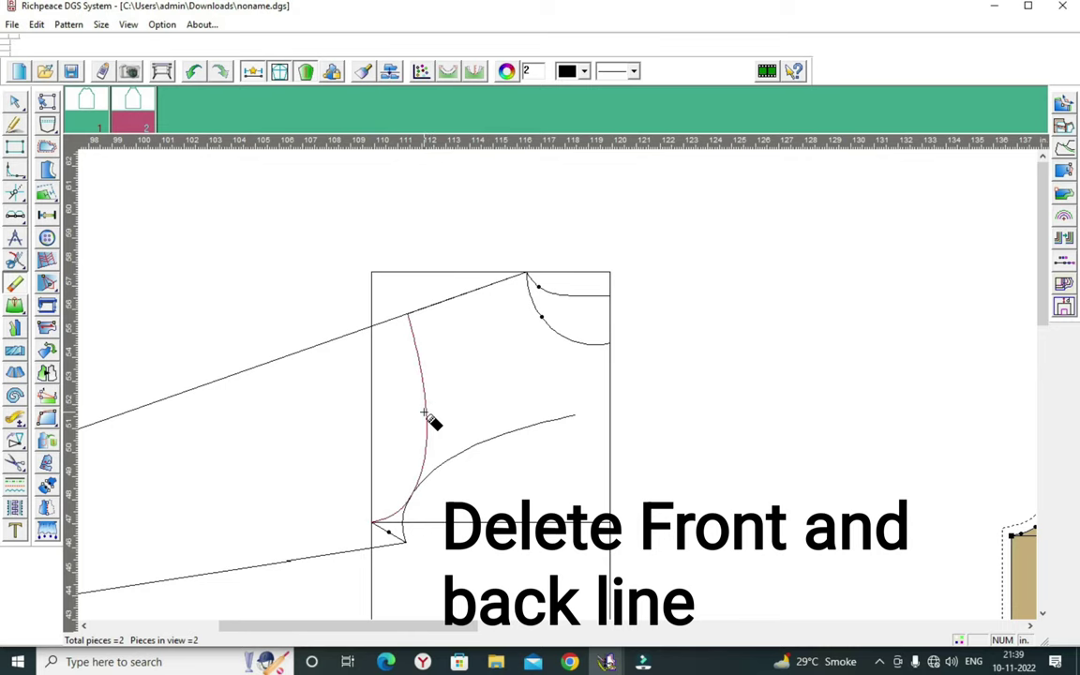
# - Draw a curved sleeve front line from the neckline point to the underarm point
pyautogui.rightClick(729, 362)
pyautogui.click(756, 373)
pyautogui.scroll(-1, 549, 373)
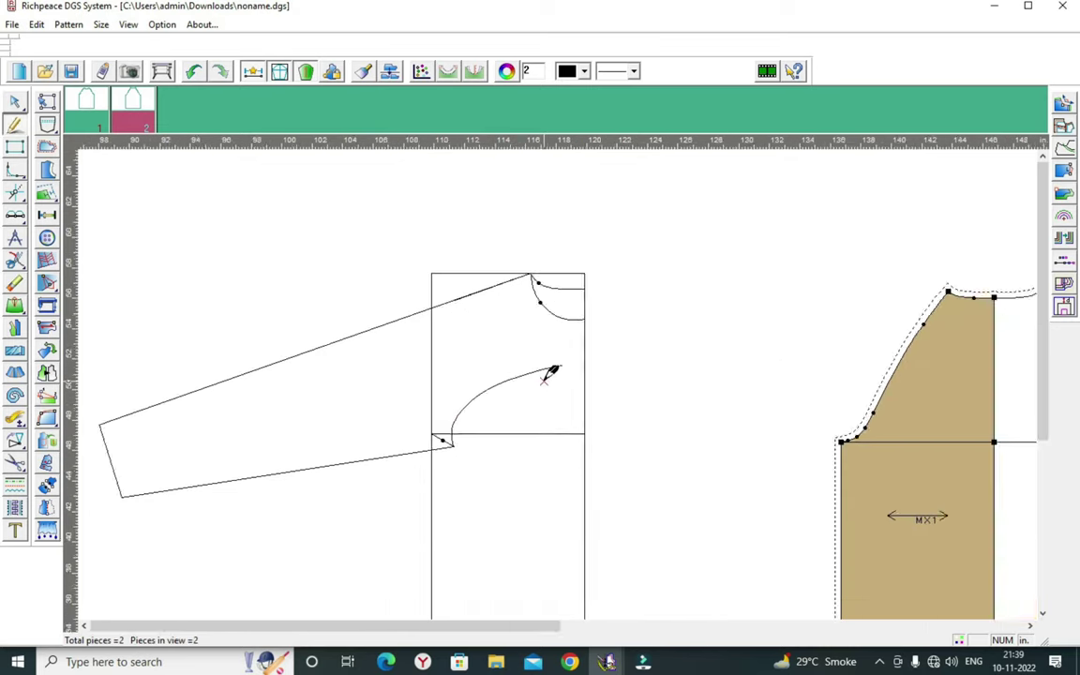
pyautogui.scroll(1, 550, 373)
pyautogui.click(539, 282)
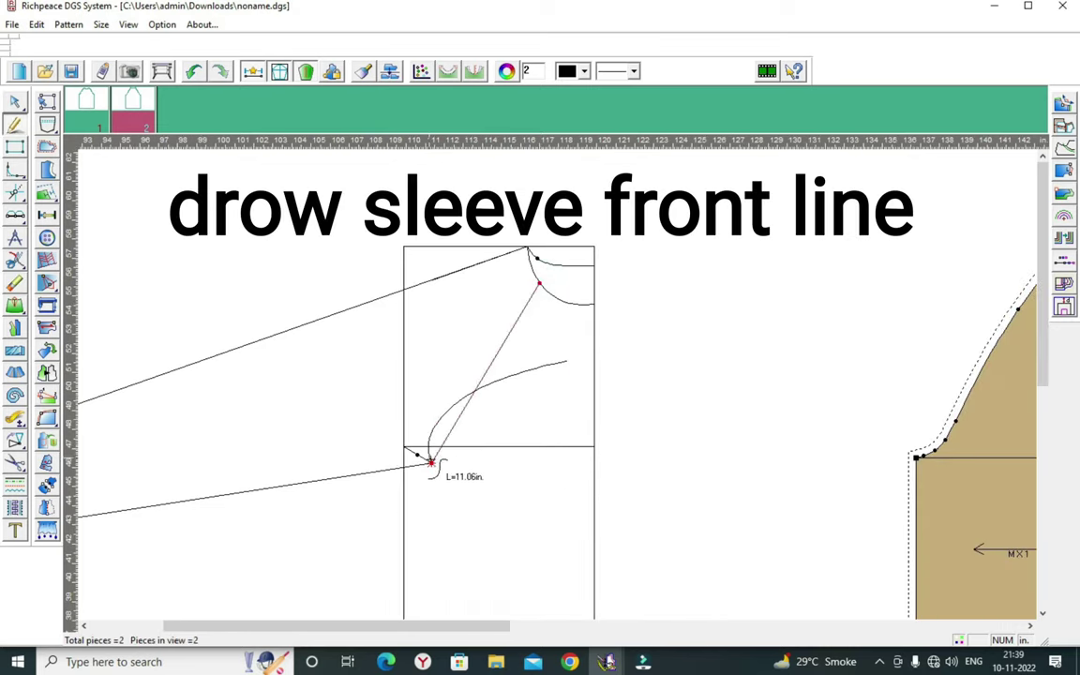
pyautogui.rightClick(428, 459)
pyautogui.click(501, 434)
pyautogui.scroll(1, 502, 434)
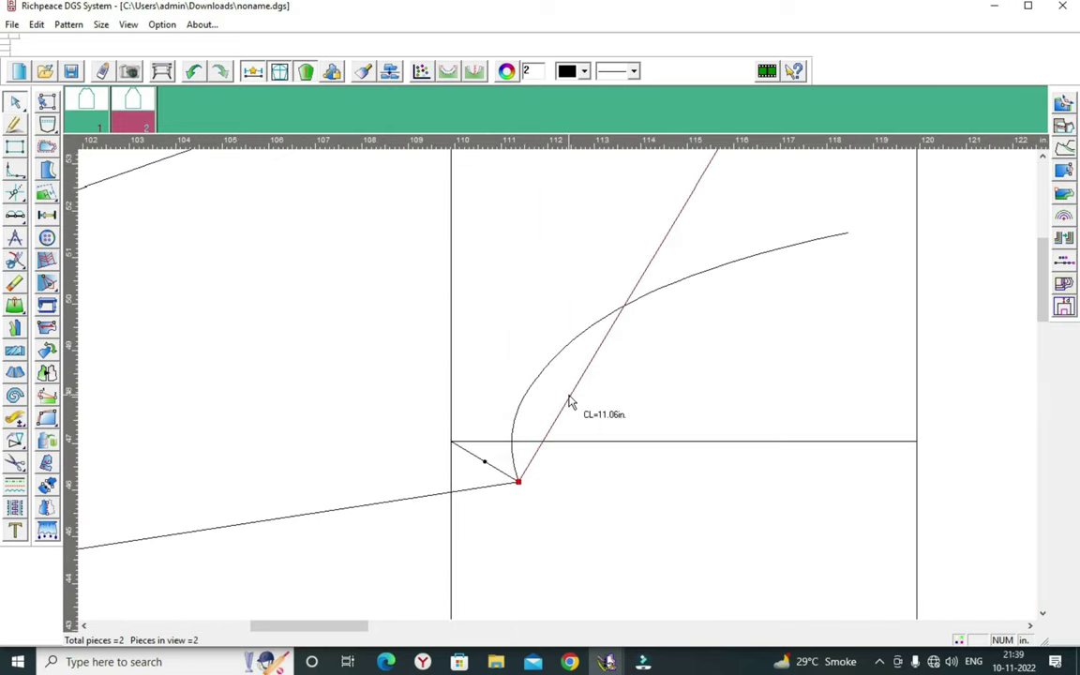
pyautogui.click(562, 403)
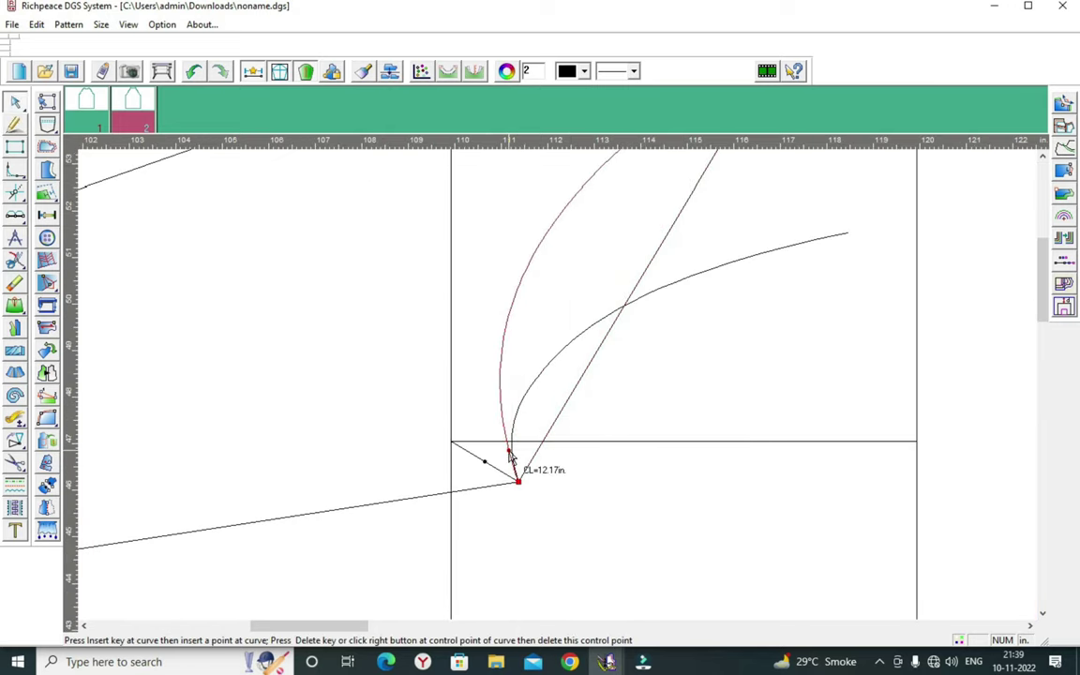
pyautogui.scroll(-1, 511, 457)
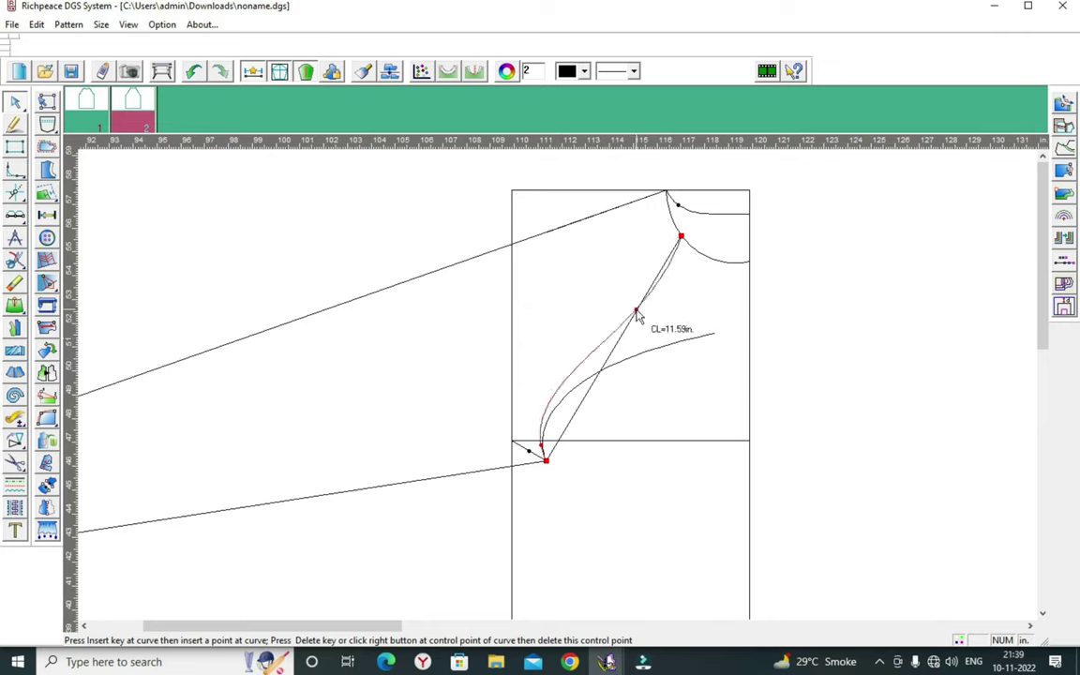
pyautogui.rightClick(662, 274)
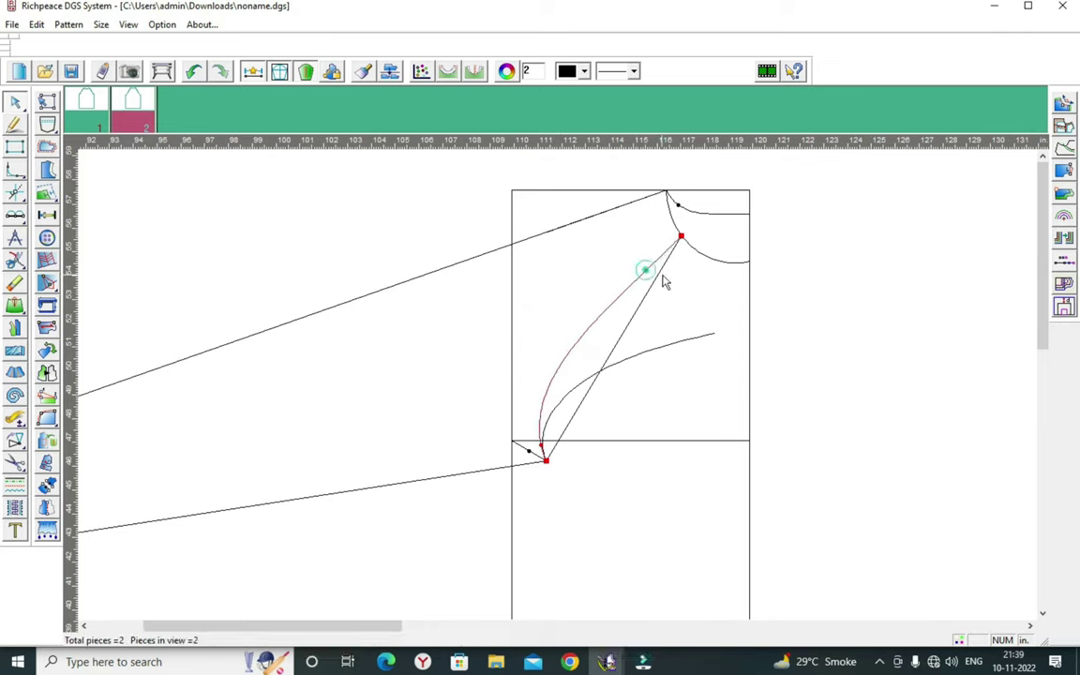
# - Drag the front curve's control points to sweep it smoothly into the underarm
pyautogui.click(549, 378)
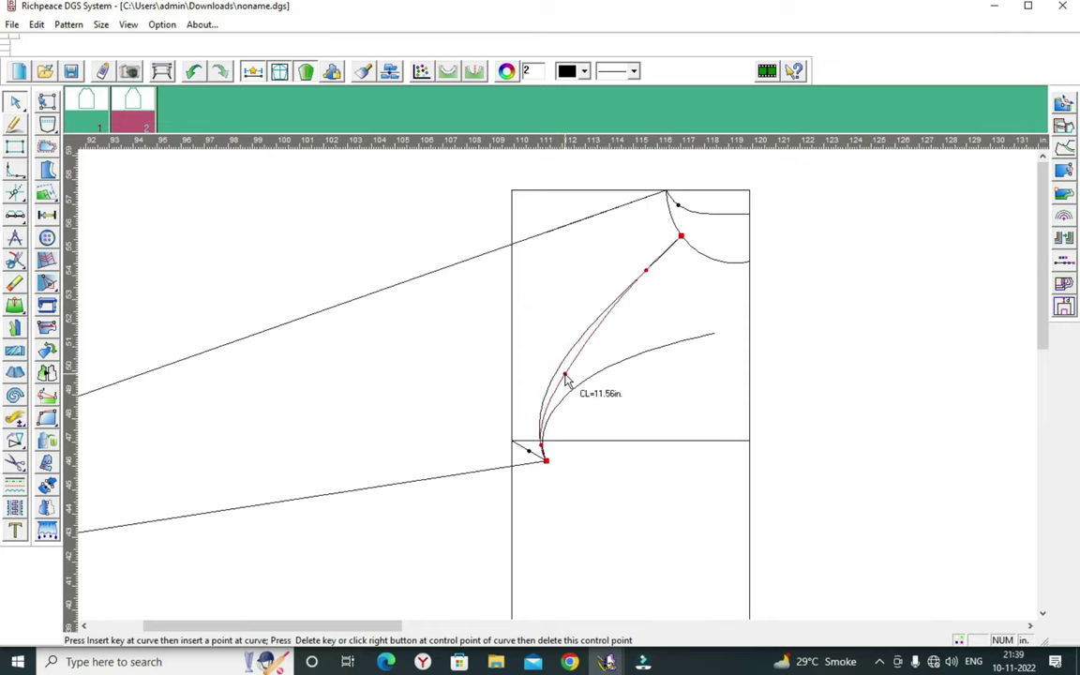
pyautogui.rightClick(607, 357)
pyautogui.rightClick(672, 279)
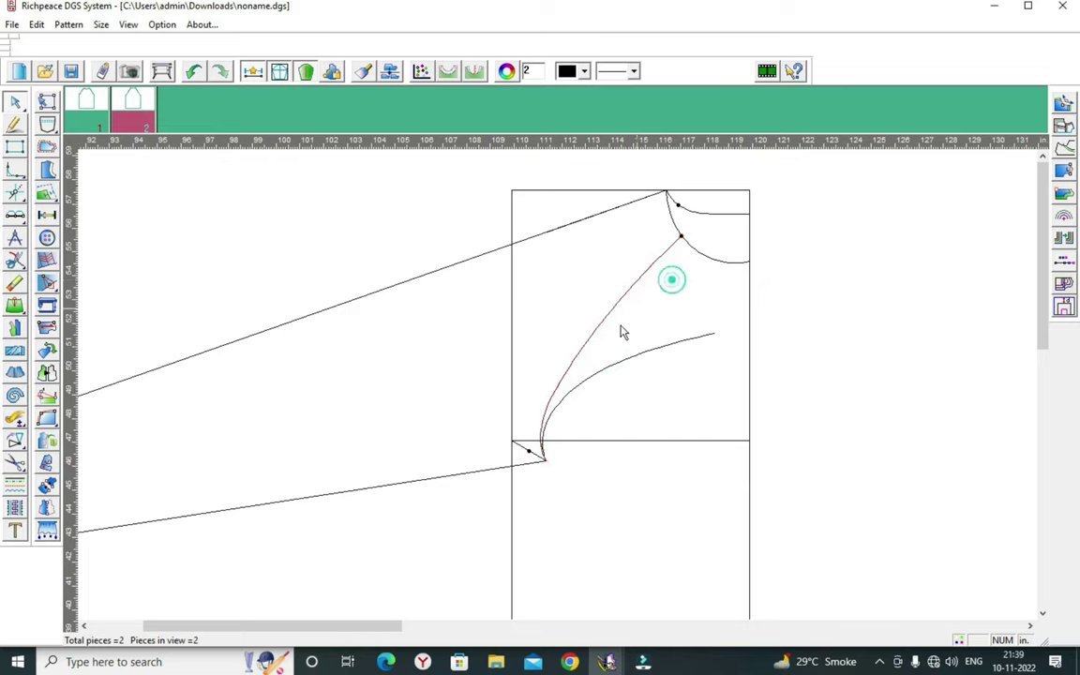
pyautogui.click(565, 379)
pyautogui.moveTo(565, 382); pyautogui.dragTo(550, 425)
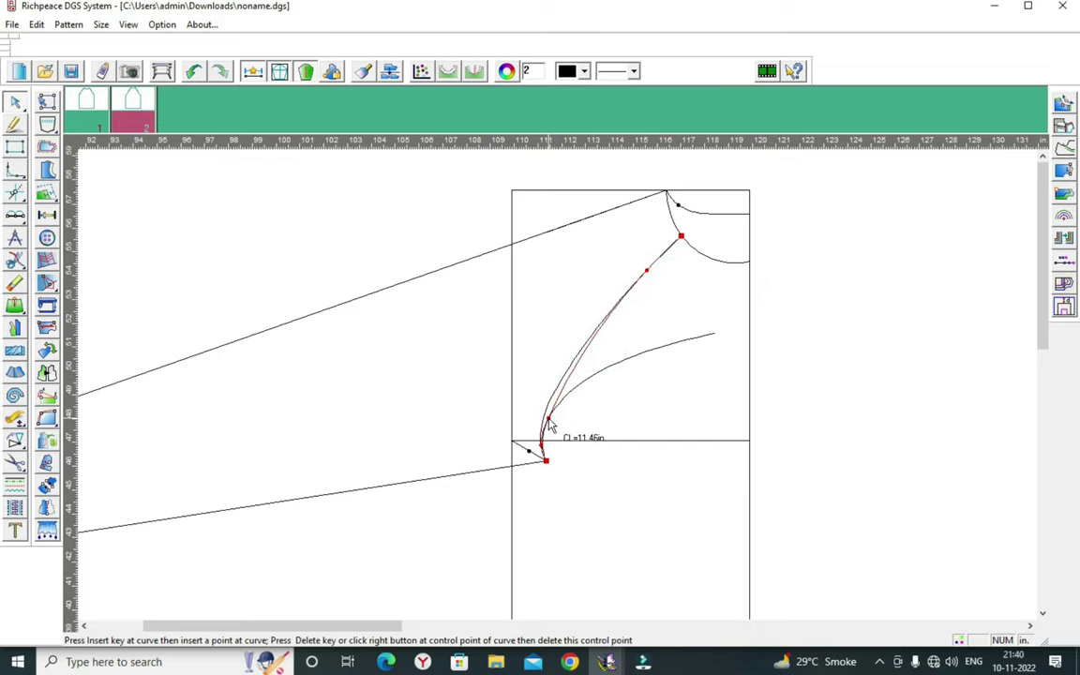
pyautogui.scroll(2, 550, 424)
pyautogui.scroll(2, 545, 406)
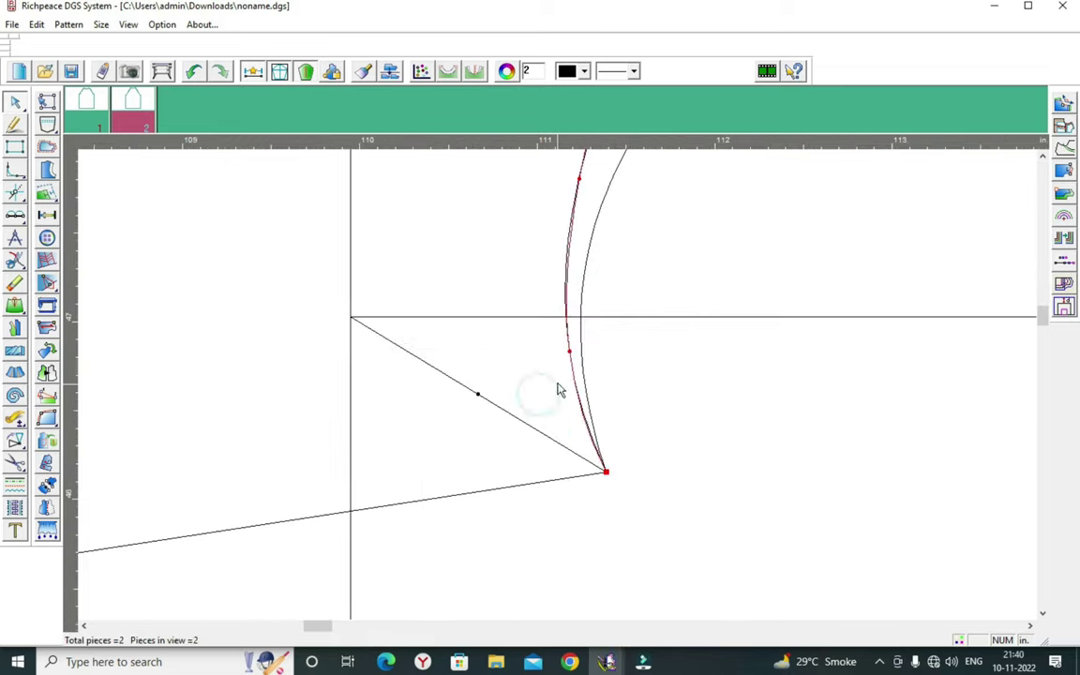
pyautogui.moveTo(569, 353)
pyautogui.mouseDown()
pyautogui.moveTo(579, 356)
pyautogui.moveTo(540, 345)
pyautogui.mouseUp()
pyautogui.rightClick(627, 292)
pyautogui.scroll(-2, 562, 319)
pyautogui.scroll(-3, 557, 385)
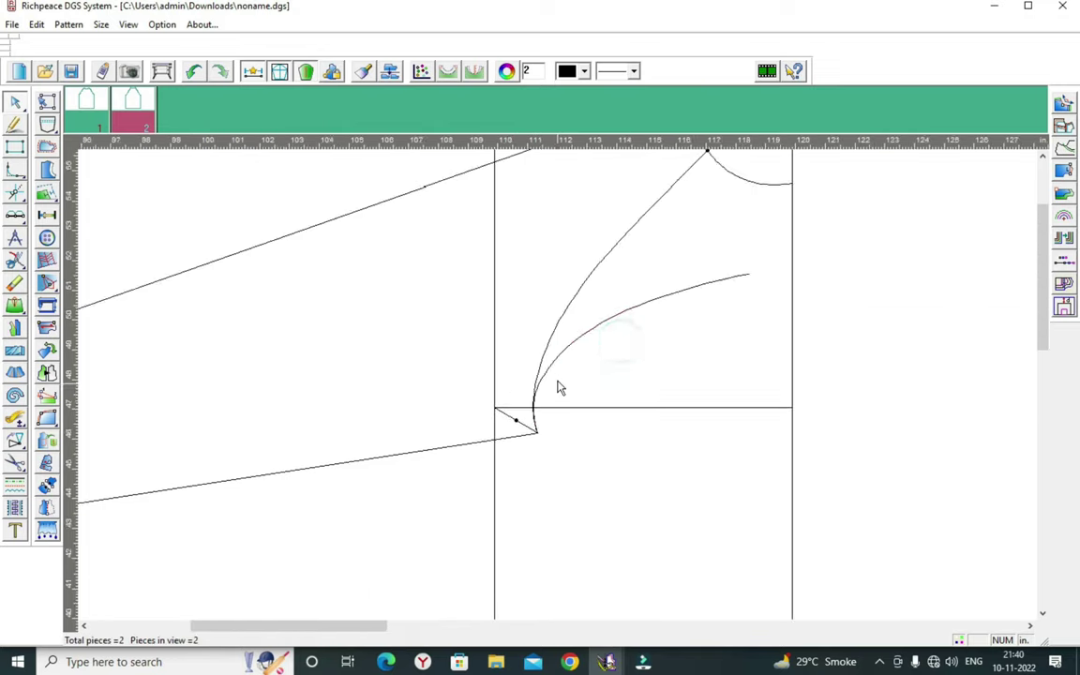
pyautogui.scroll(-2, 560, 366)
pyautogui.scroll(2, 582, 300)
# - Draw the sleeve back curve from the upper neckline point, bending near the underarm
pyautogui.rightClick(636, 333)
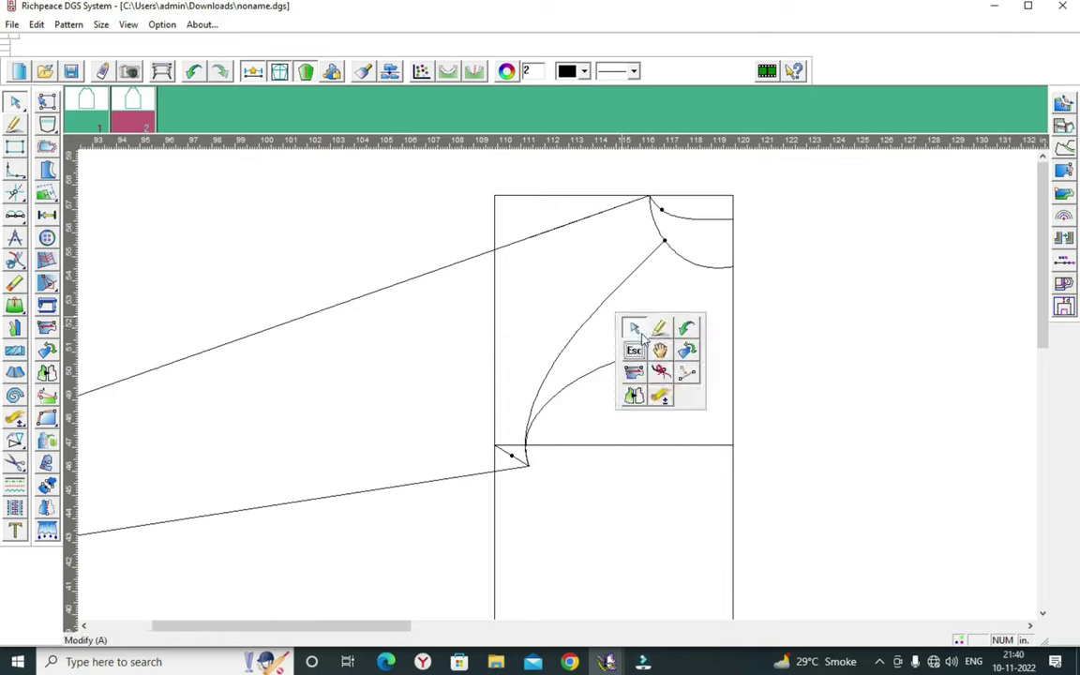
pyautogui.click(661, 328)
pyautogui.click(662, 210)
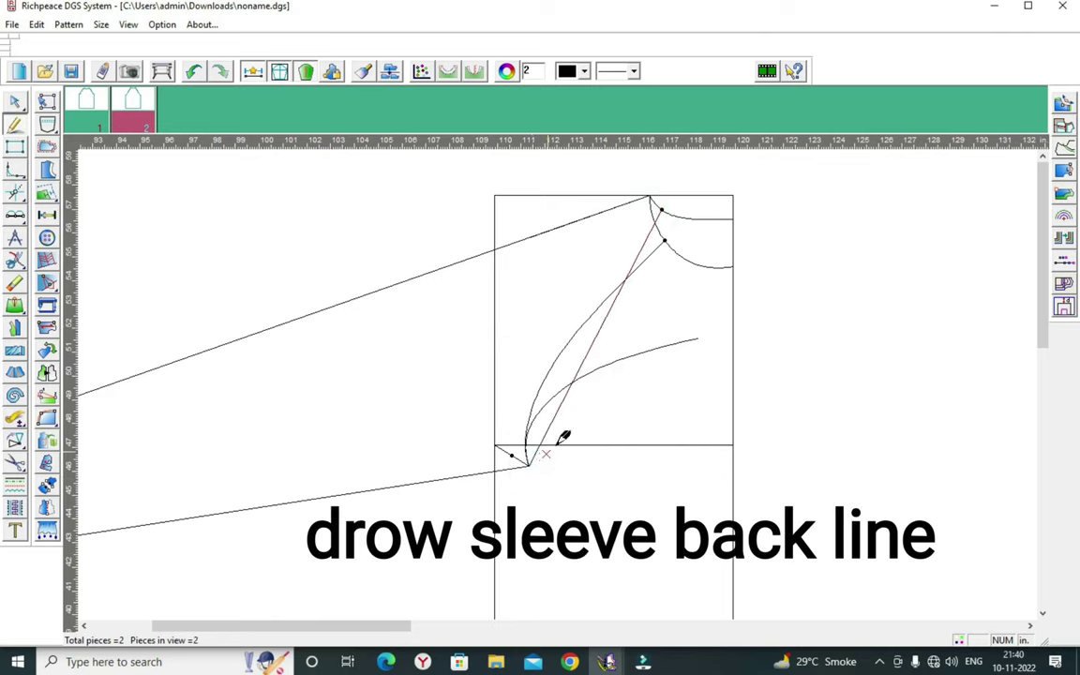
pyautogui.rightClick(602, 424)
pyautogui.click(630, 427)
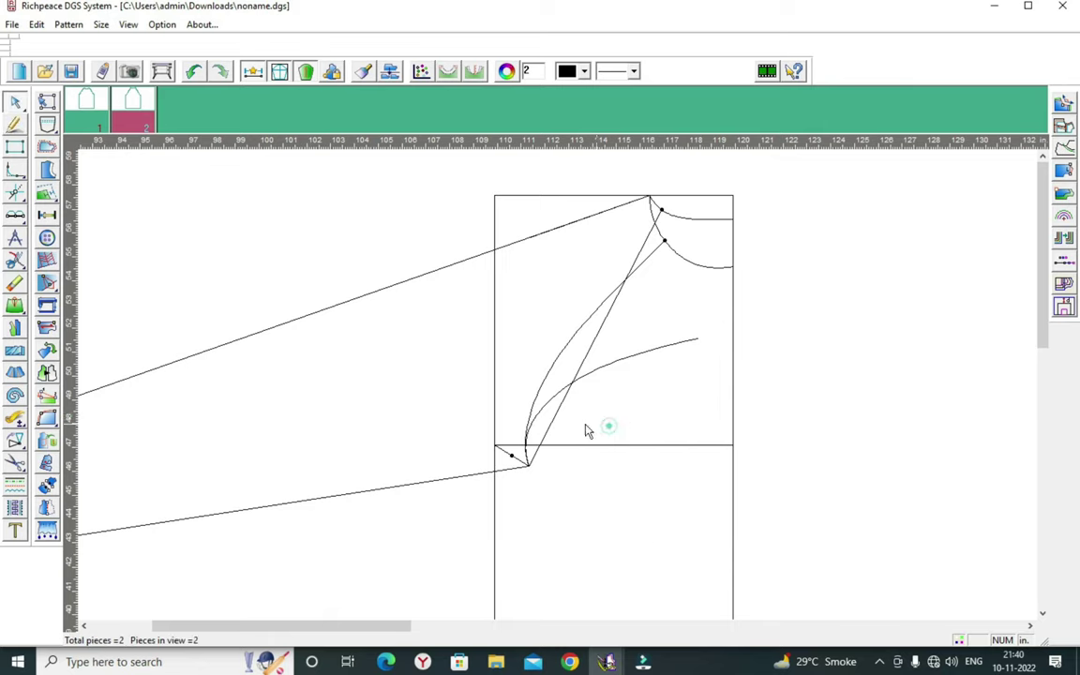
pyautogui.scroll(2, 563, 408)
pyautogui.click(499, 461)
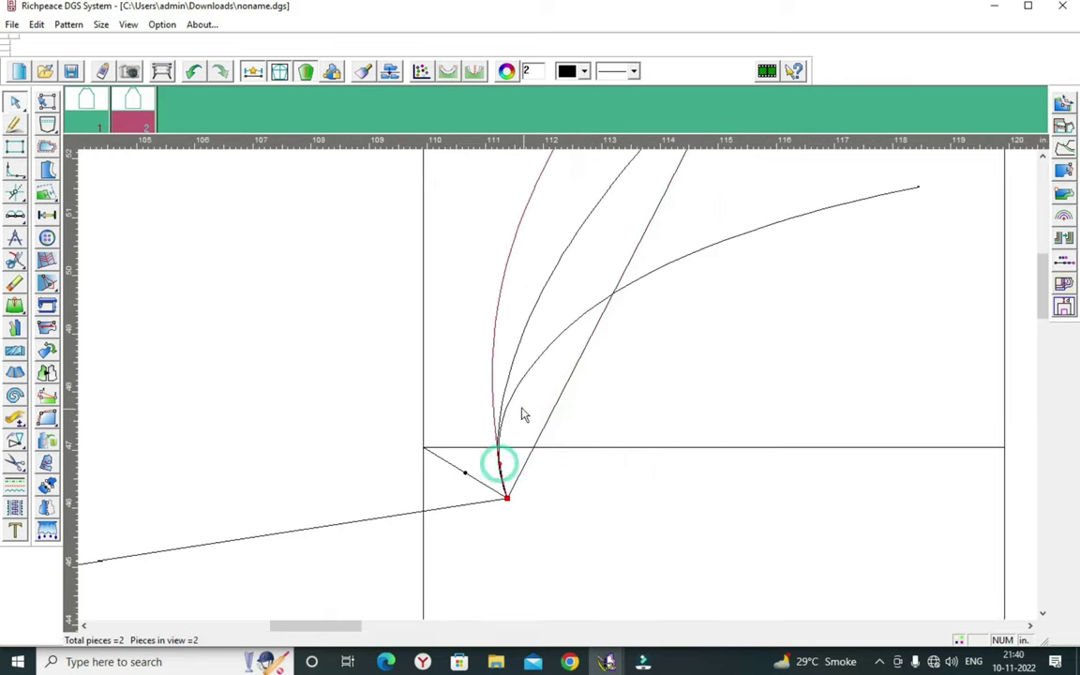
pyautogui.scroll(-4, 539, 403)
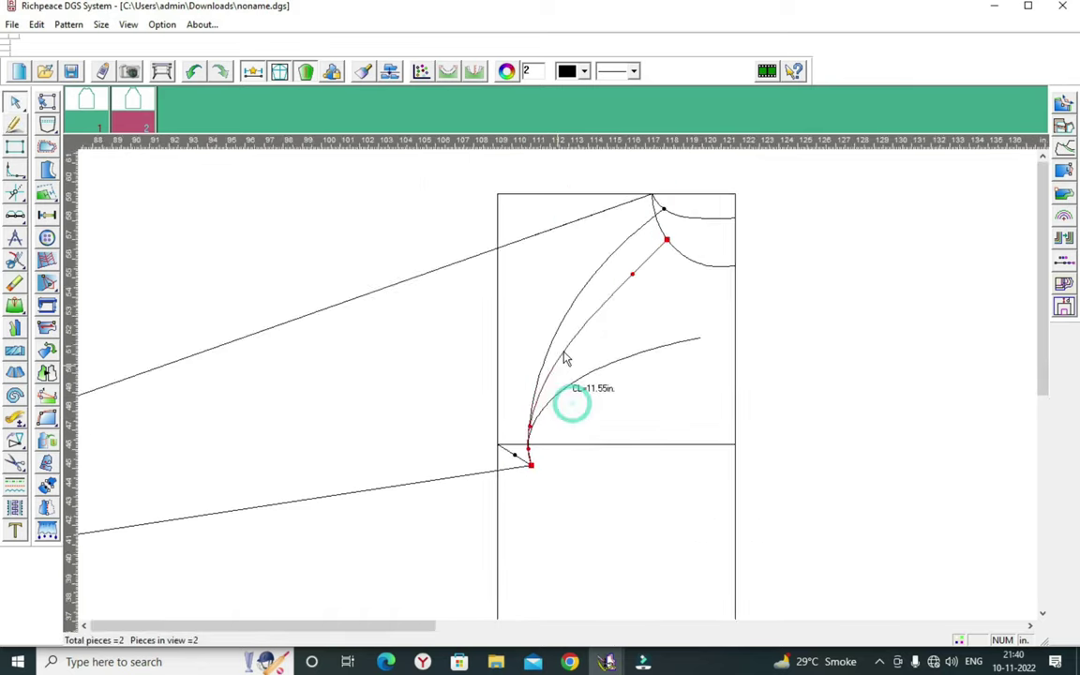
pyautogui.scroll(-1, 586, 347)
pyautogui.scroll(1, 572, 347)
pyautogui.click(569, 381)
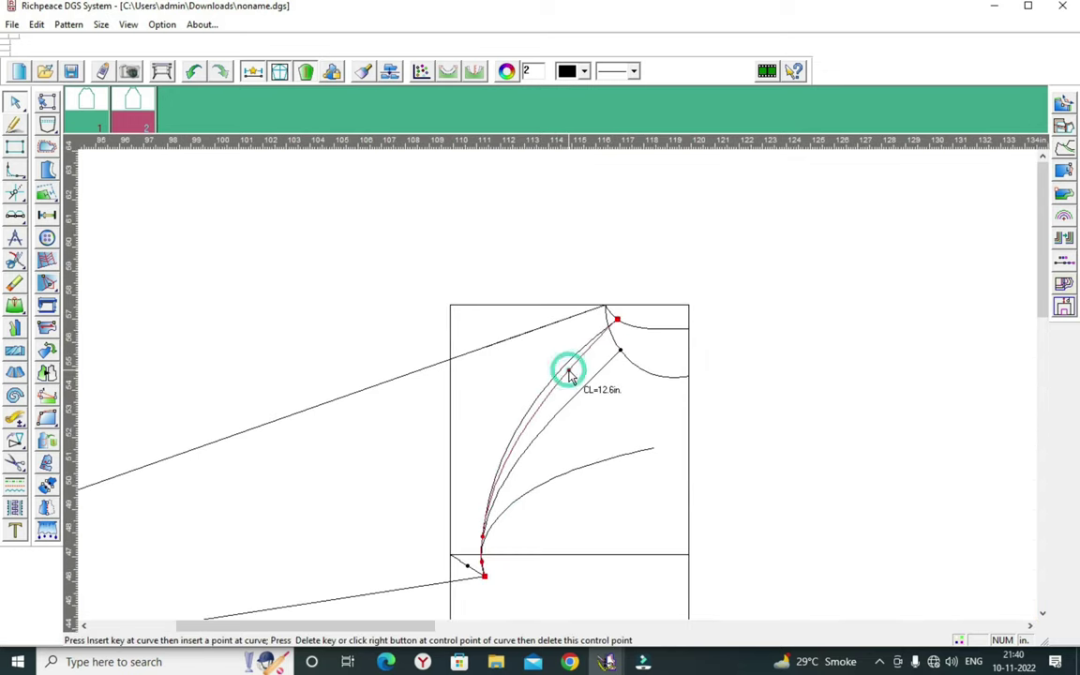
pyautogui.scroll(2, 600, 377)
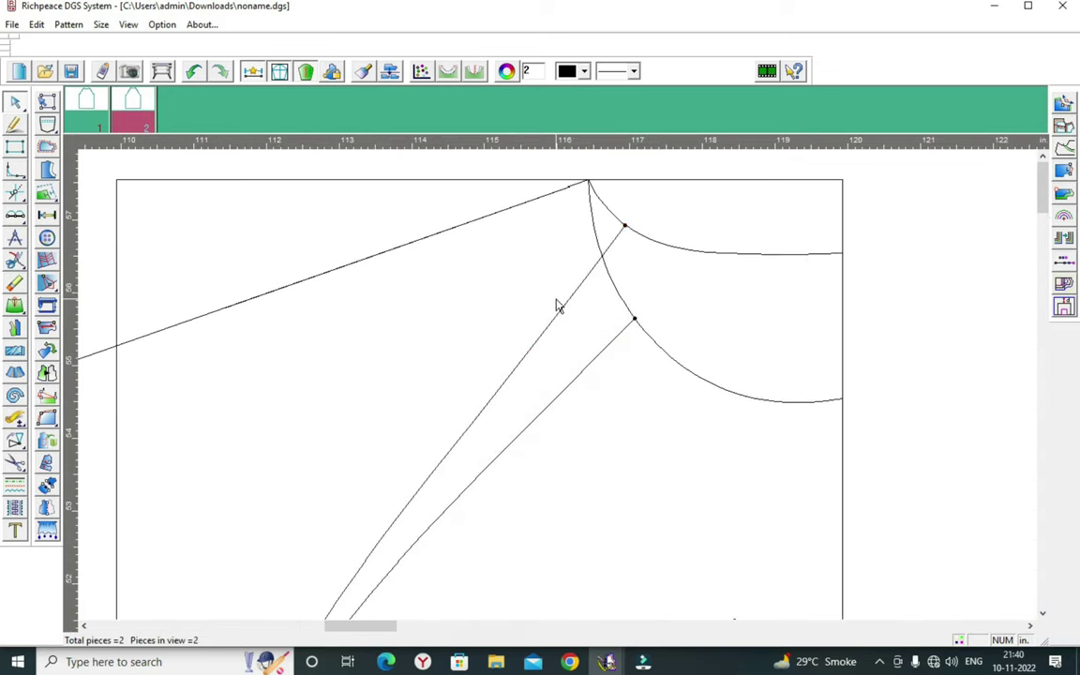
# - Undo a misplaced curve point and re-edit the sleeve back curve's shape
pyautogui.click(627, 492)
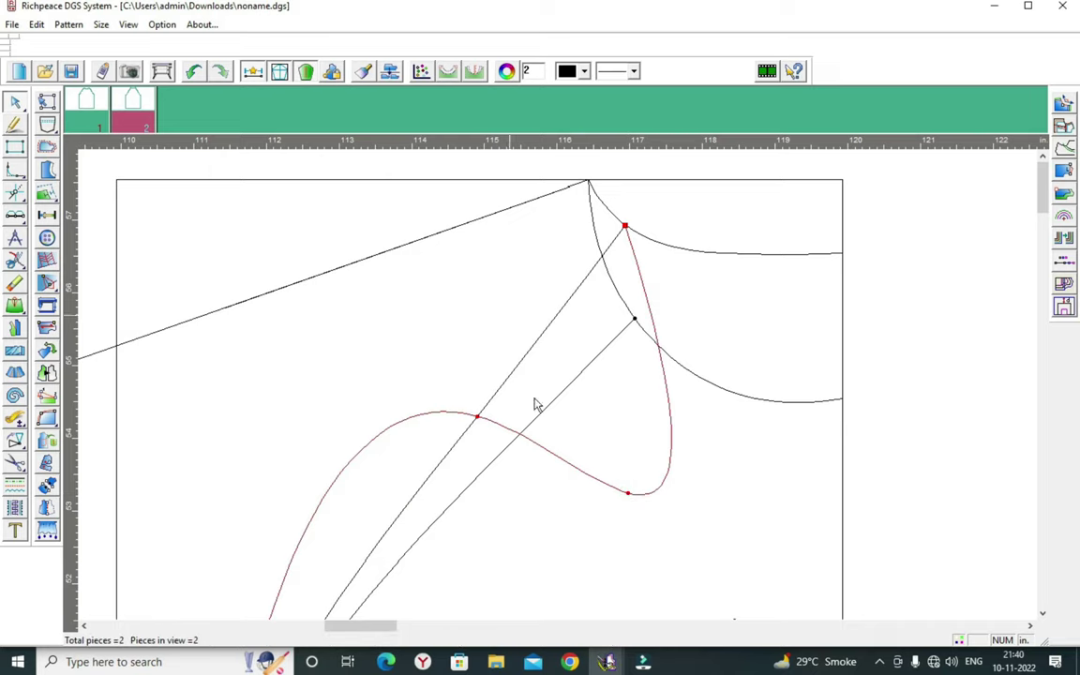
pyautogui.click(193, 75)
pyautogui.scroll(-1, 557, 390)
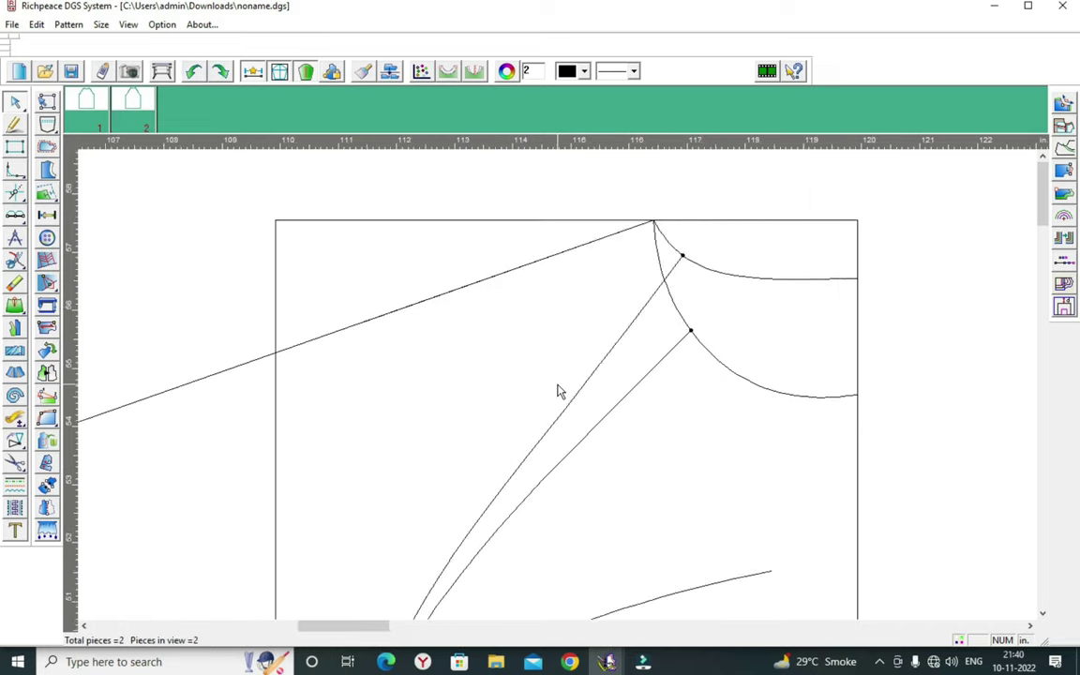
pyautogui.scroll(-4, 557, 385)
pyautogui.click(557, 378)
pyautogui.scroll(2, 557, 375)
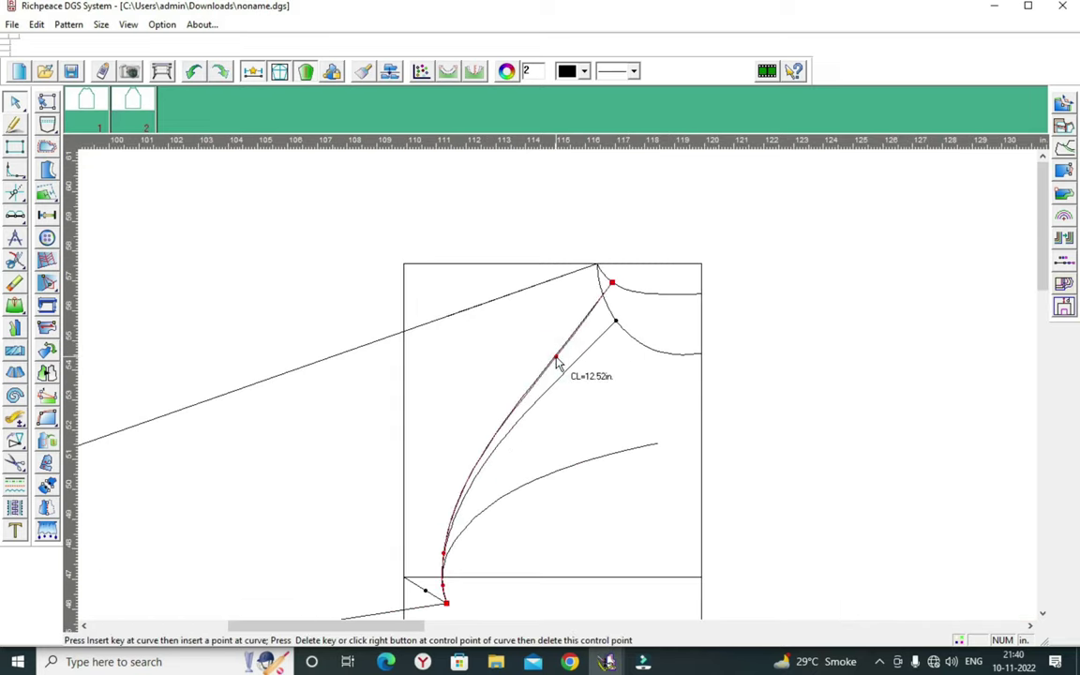
pyautogui.rightClick(603, 380)
pyautogui.scroll(-2, 560, 385)
pyautogui.scroll(-2, 548, 415)
pyautogui.scroll(3, 569, 393)
pyautogui.scroll(2, 569, 405)
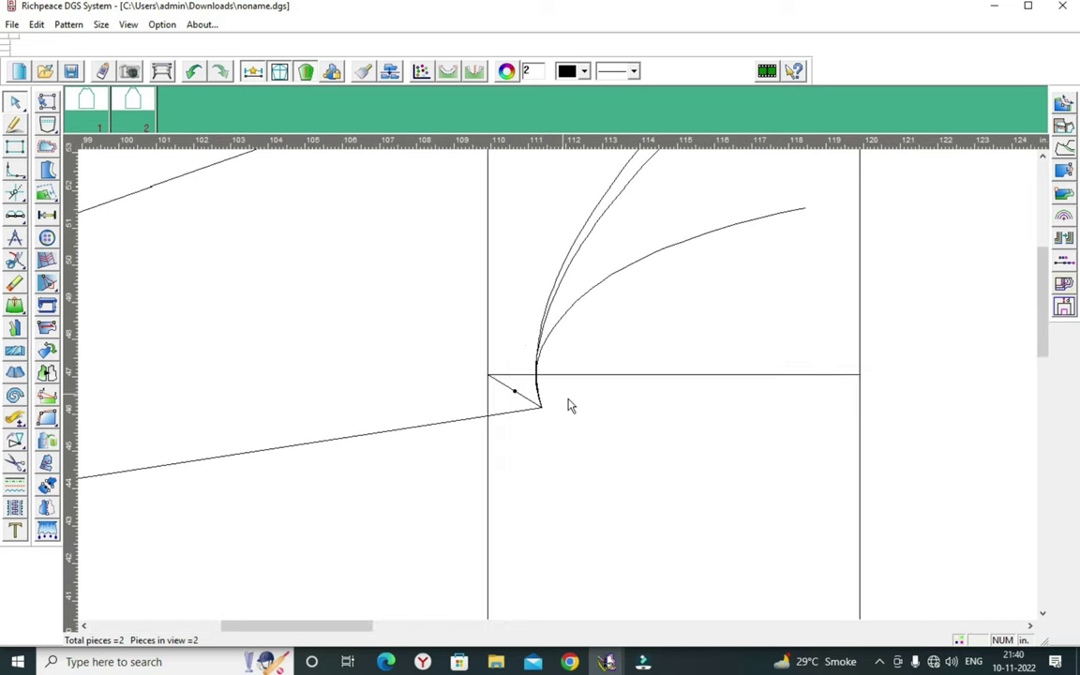
pyautogui.click(15, 261)
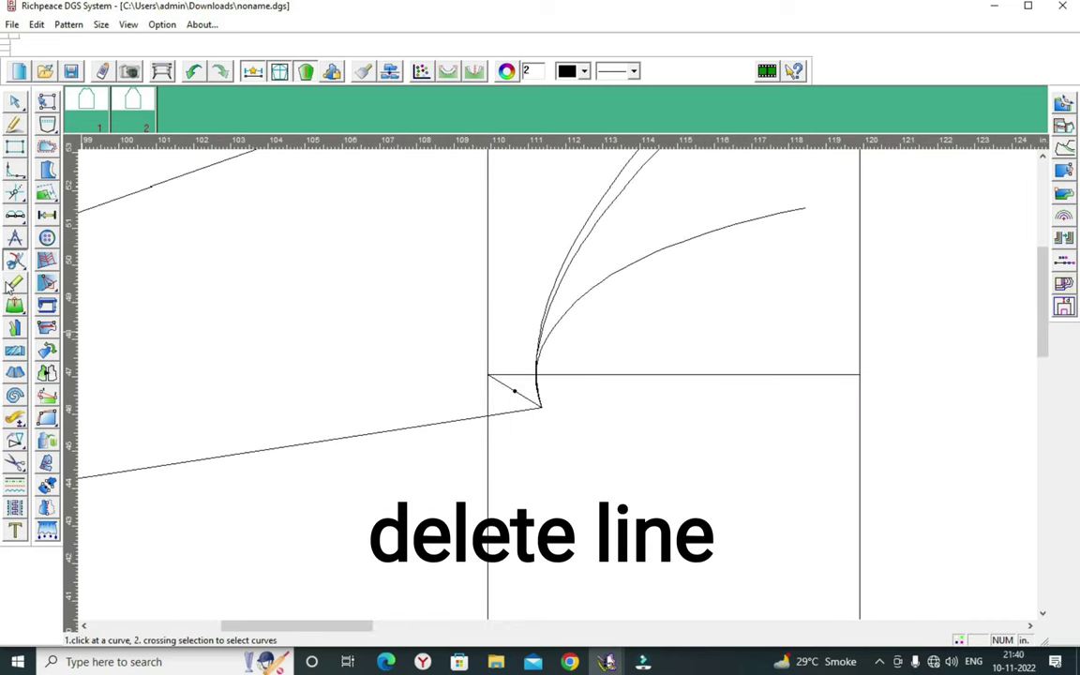
# - Delete the leftover straight guide line
pyautogui.click(13, 283)
pyautogui.click(595, 288)
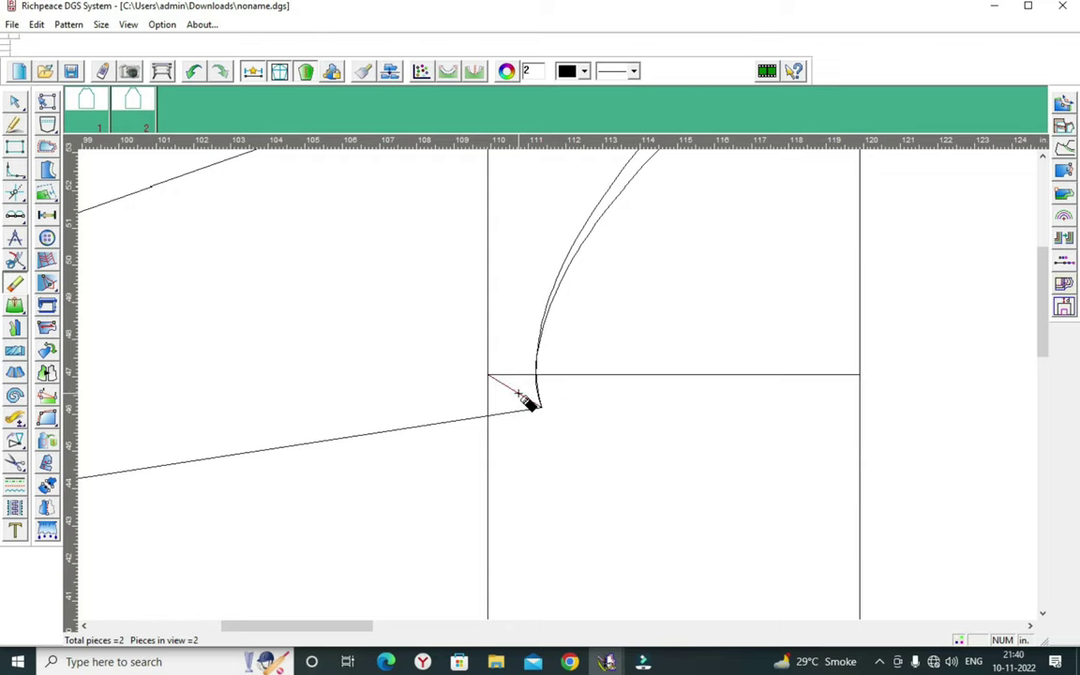
pyautogui.scroll(-1, 564, 379)
pyautogui.scroll(-2, 559, 377)
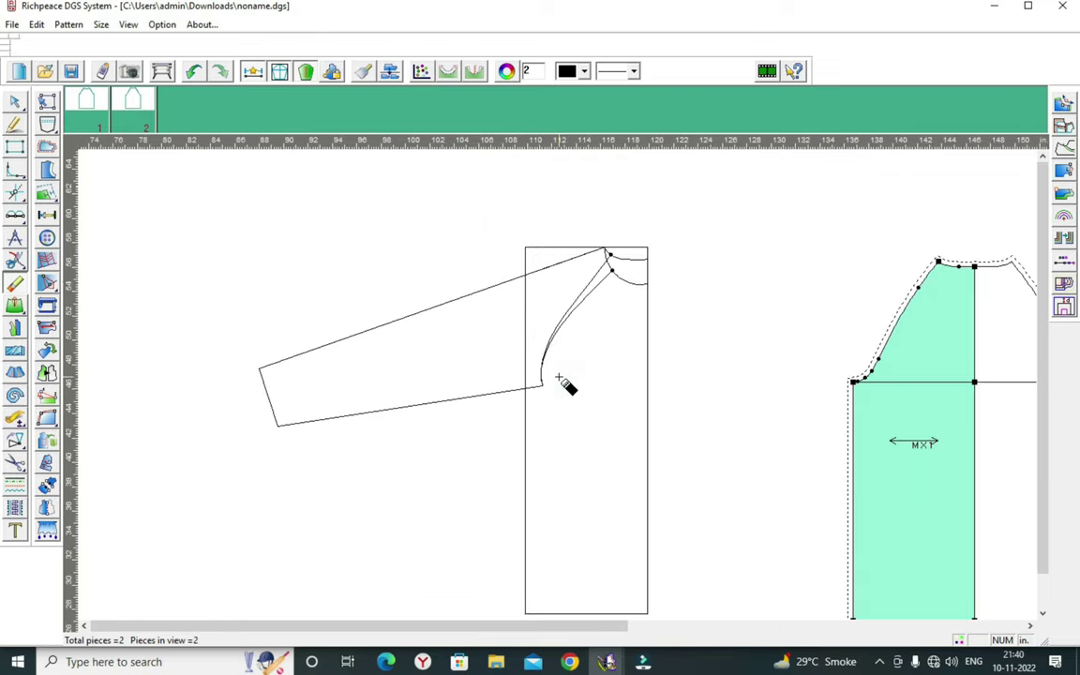
pyautogui.rightClick(695, 275)
# - Set a mirror axis from the sleeve's corner to the sleeve-cap top
pyautogui.click(46, 441)
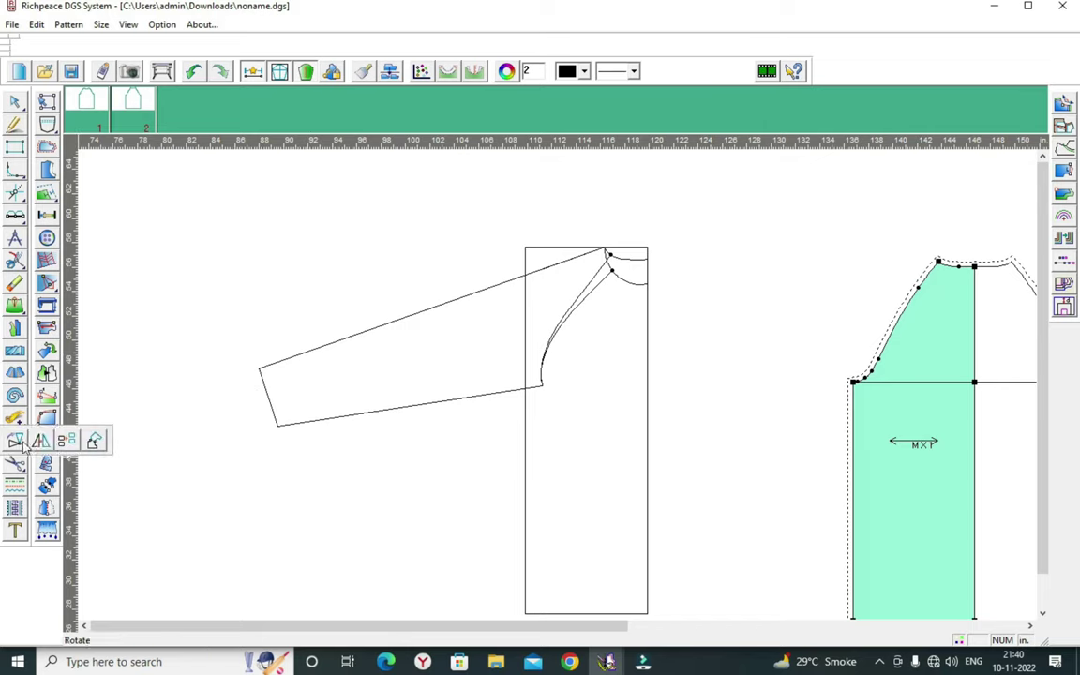
pyautogui.click(41, 441)
pyautogui.click(261, 369)
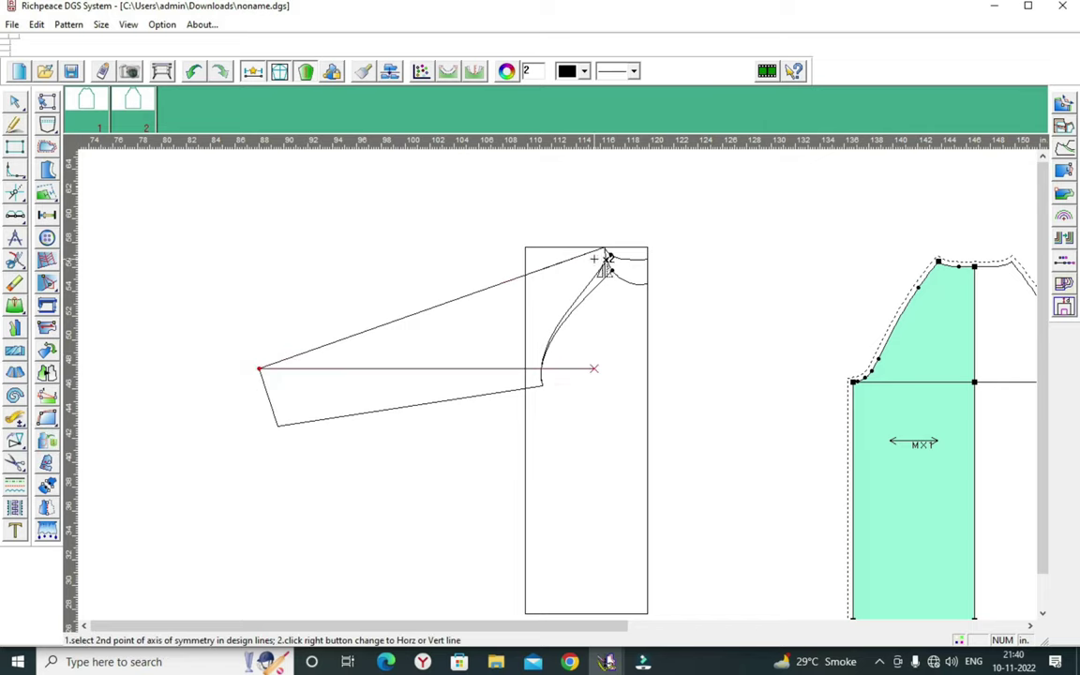
pyautogui.scroll(2, 598, 255)
pyautogui.click(575, 357)
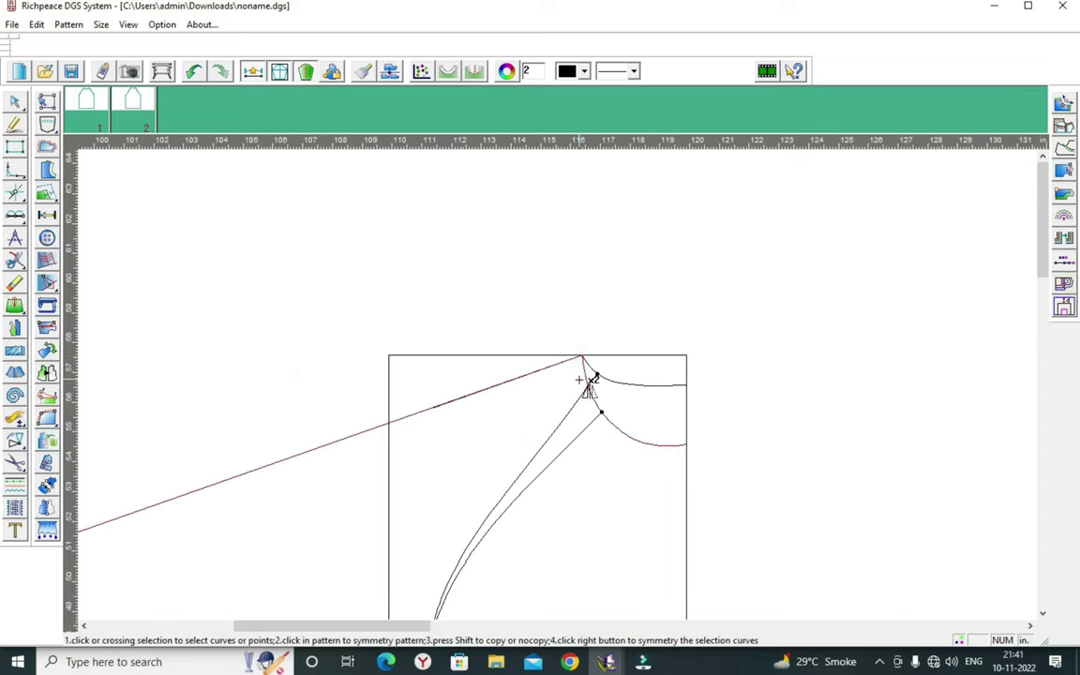
pyautogui.scroll(-3, 577, 385)
pyautogui.scroll(1, 562, 389)
# - Mirror the selected sleeve curves across that axis into a full sleeve outline
pyautogui.click(542, 385)
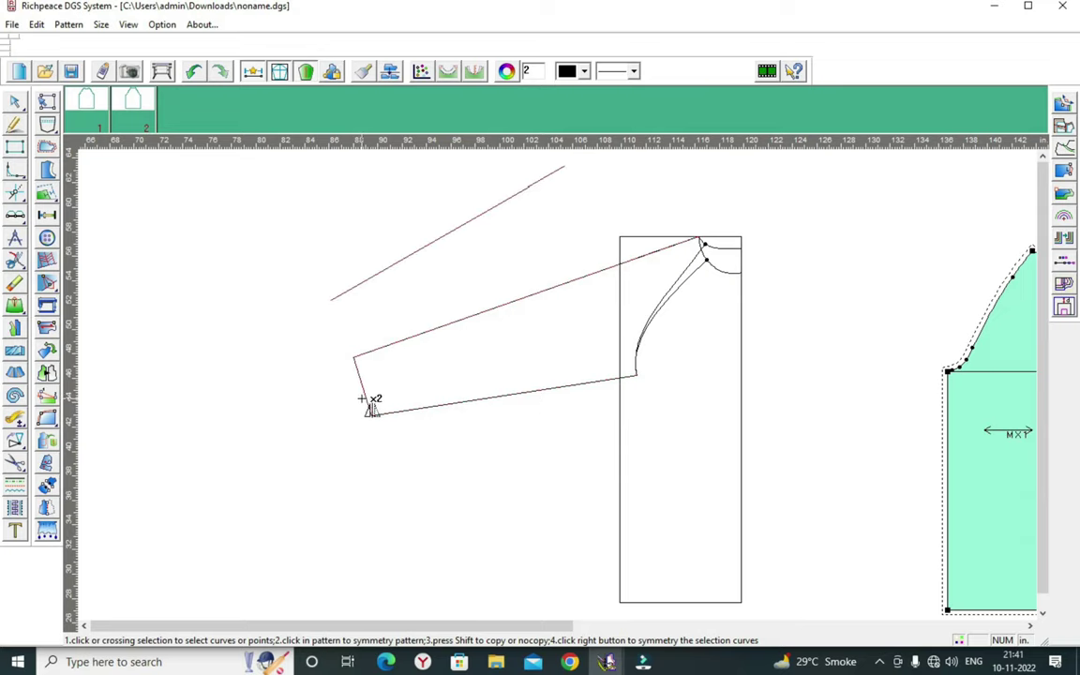
pyautogui.scroll(2, 701, 265)
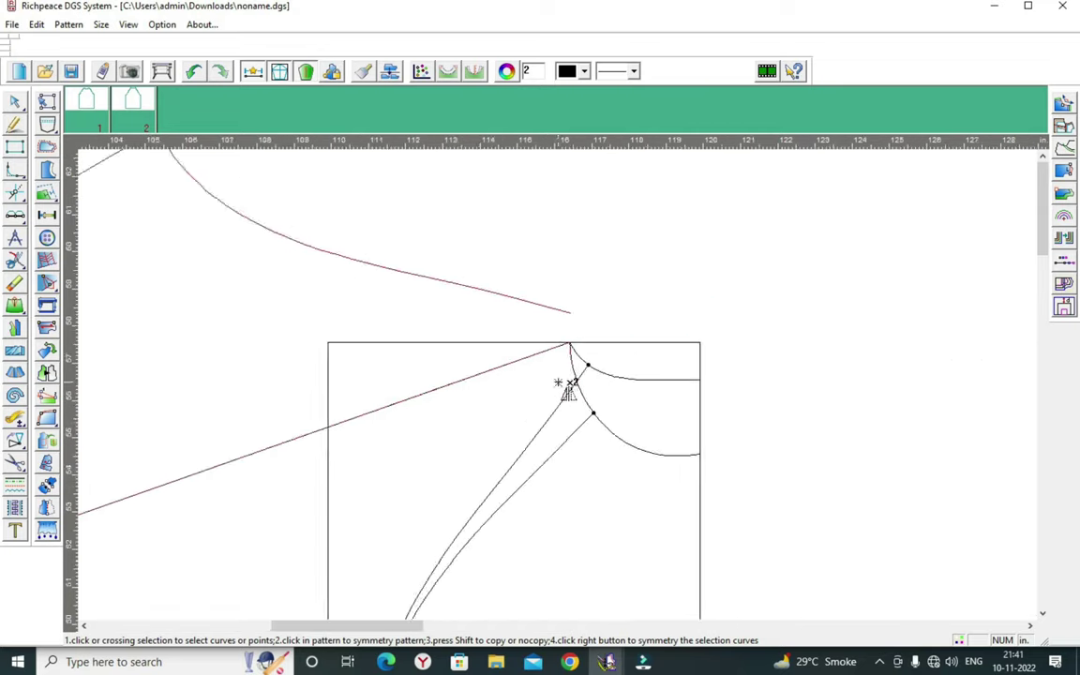
pyautogui.scroll(2, 562, 380)
pyautogui.scroll(-3, 597, 330)
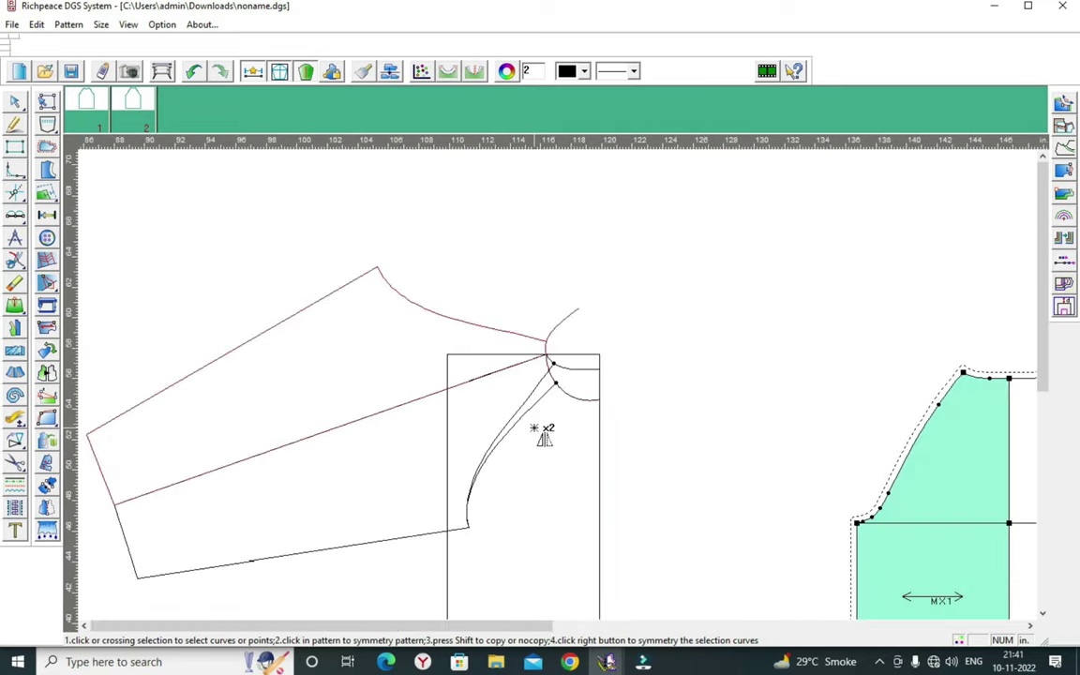
pyautogui.scroll(2, 543, 411)
pyautogui.scroll(-3, 562, 398)
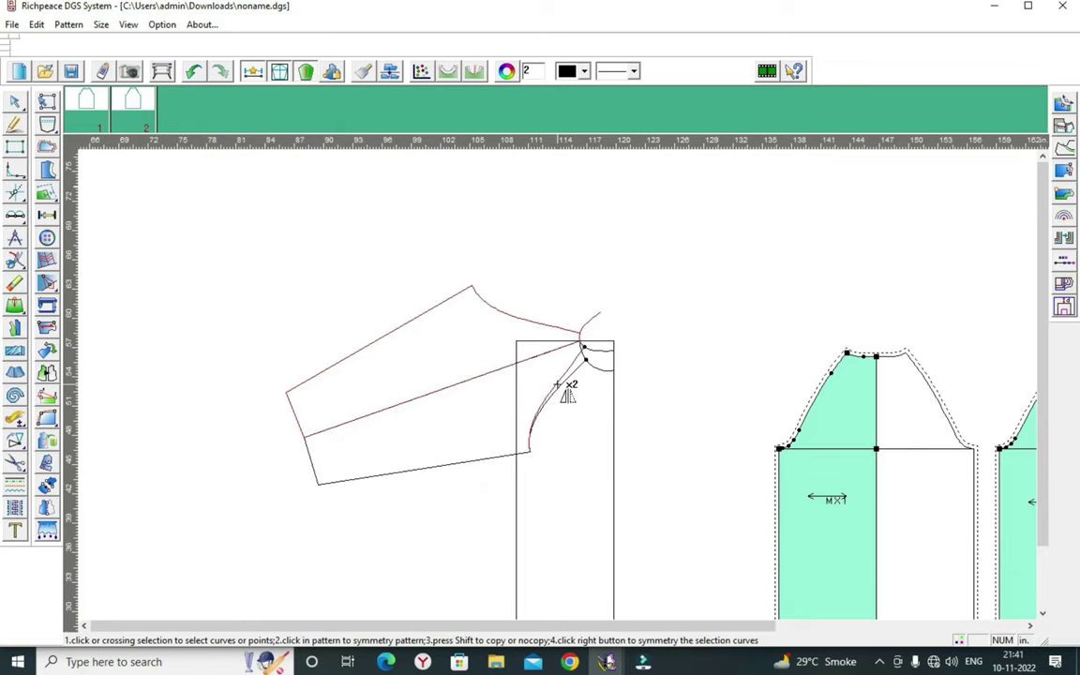
pyautogui.scroll(2, 495, 441)
pyautogui.rightClick(379, 531)
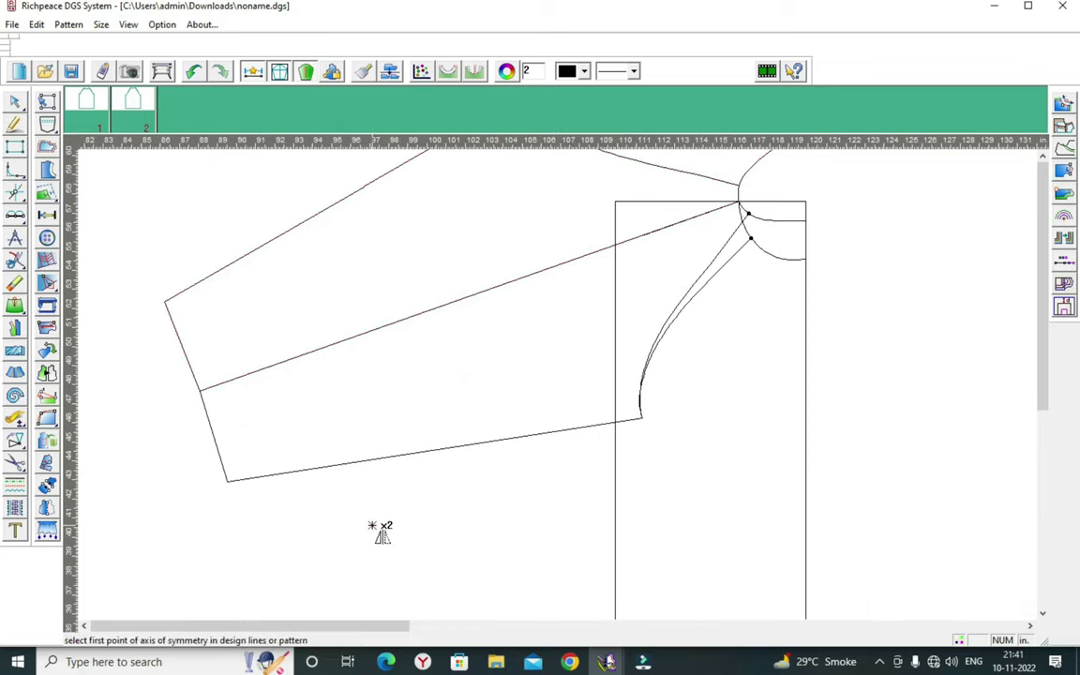
pyautogui.rightClick(379, 525)
pyautogui.click(413, 563)
pyautogui.scroll(1, 574, 342)
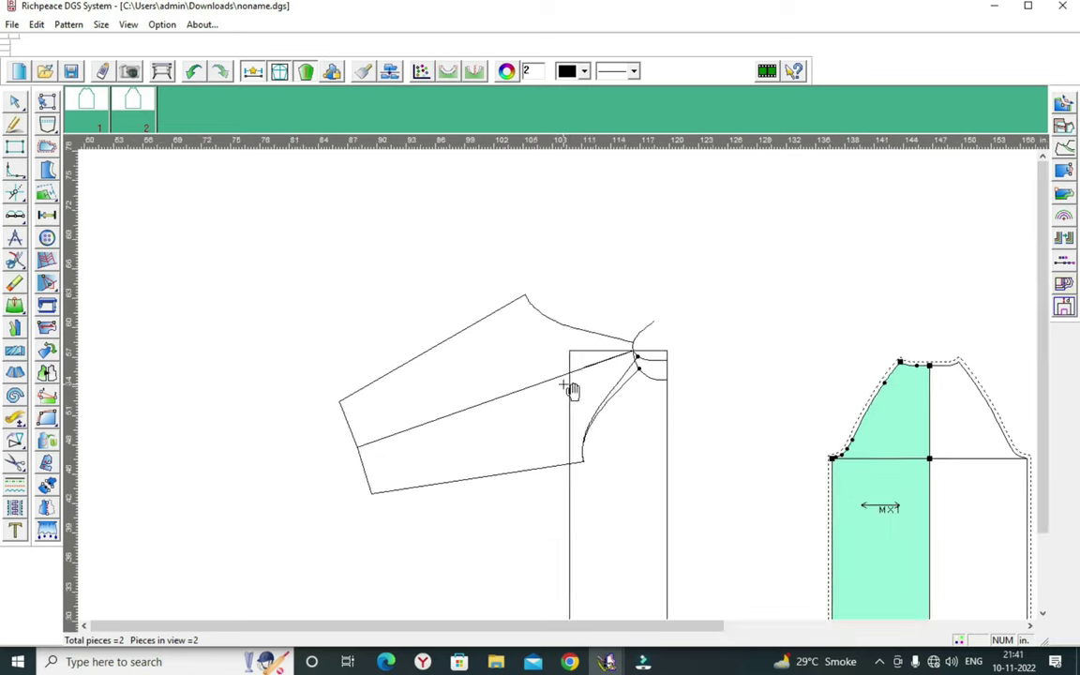
pyautogui.scroll(-1, 568, 386)
# - Cut the sleeve out as piece 3 from its armhole curve and enclosing edges
pyautogui.scroll(2, 563, 385)
pyautogui.click(15, 463)
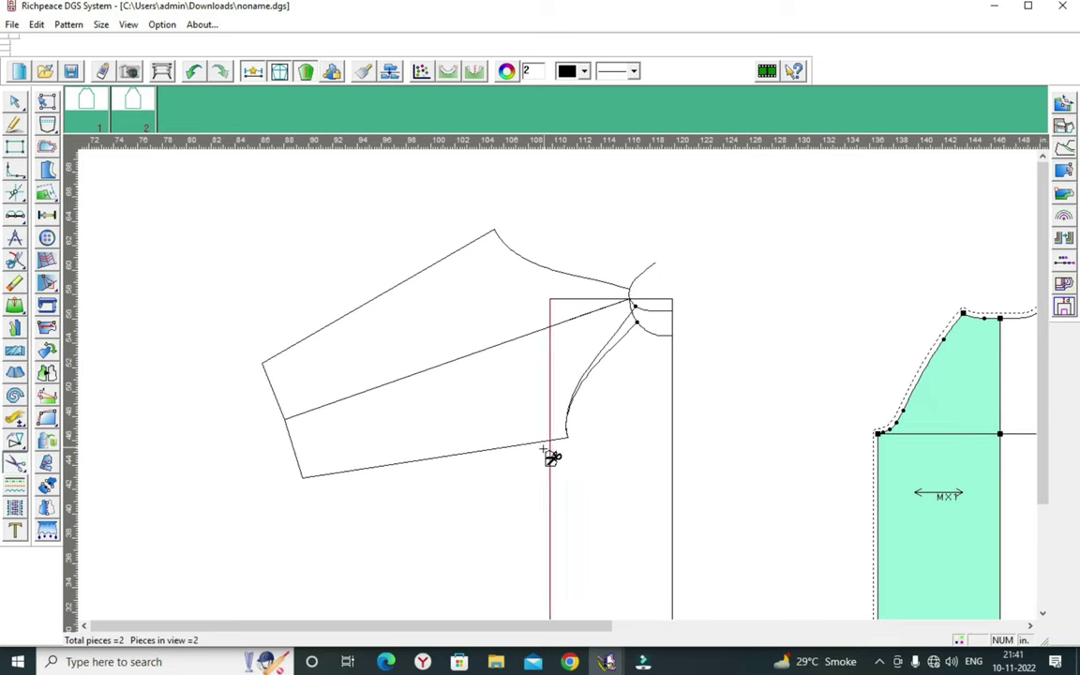
pyautogui.scroll(1, 567, 394)
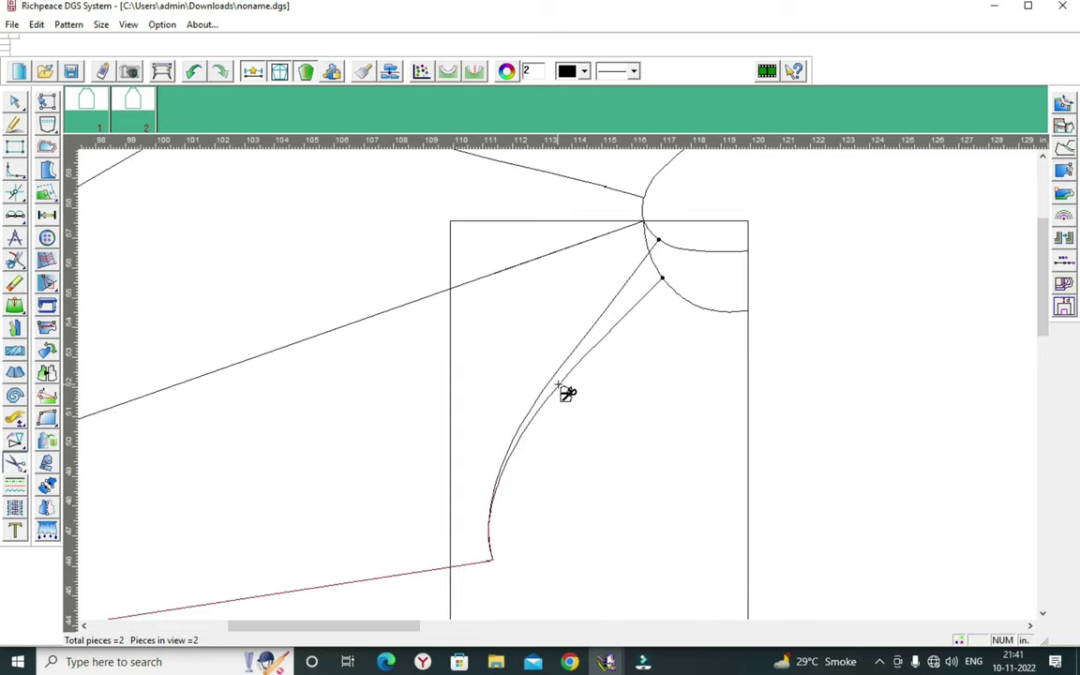
pyautogui.click(622, 321)
pyautogui.scroll(-1, 514, 396)
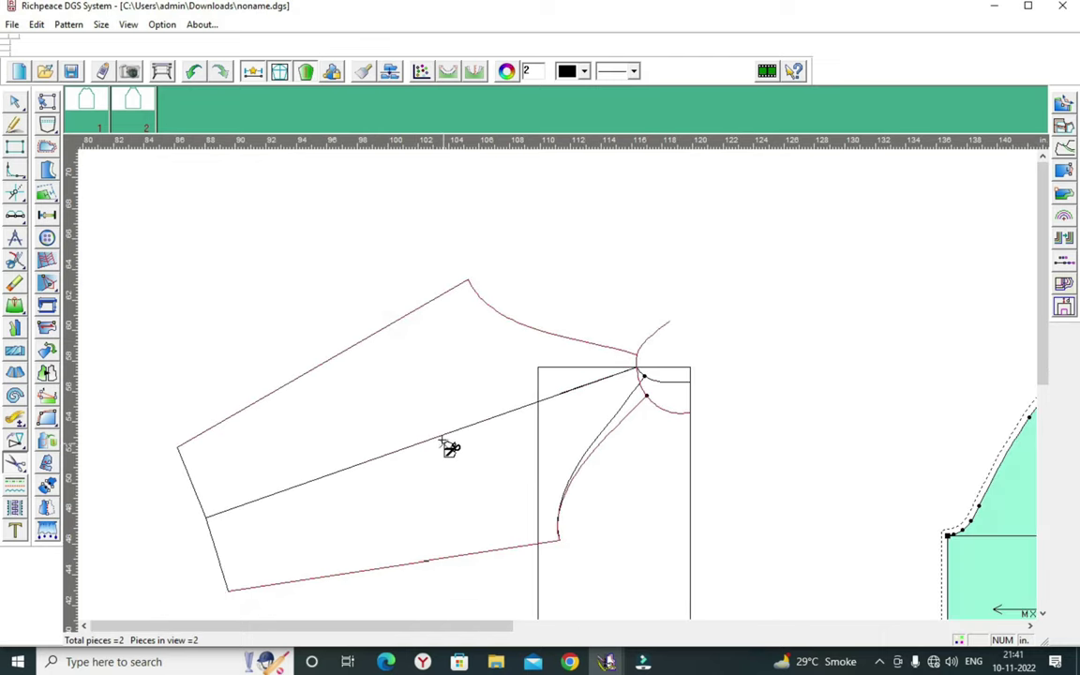
pyautogui.click(210, 541)
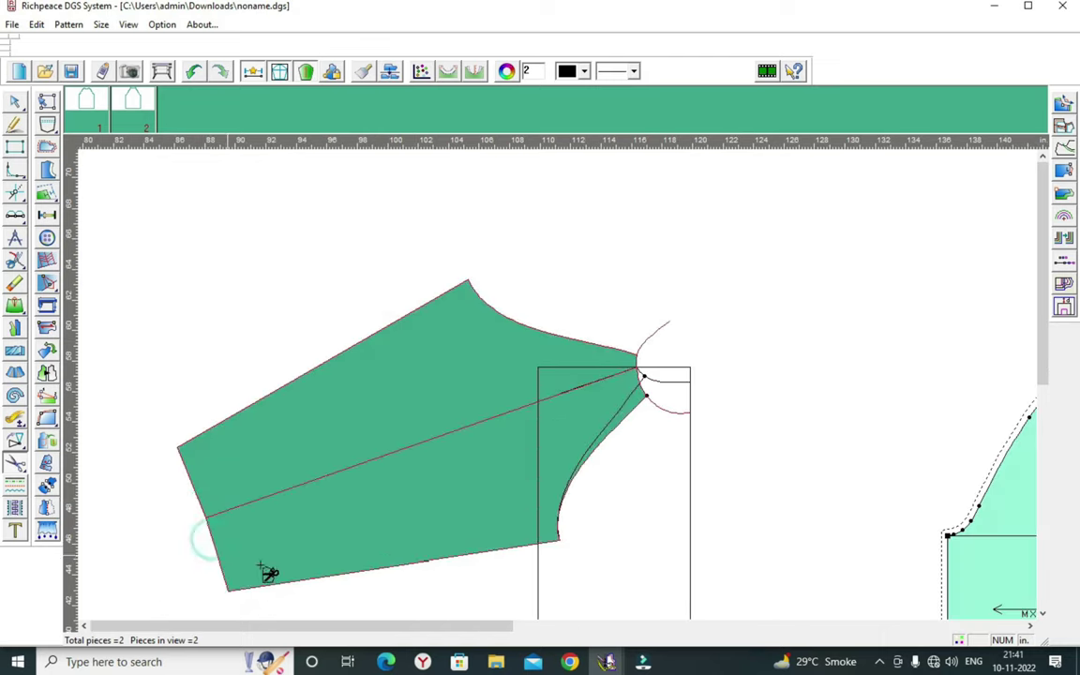
pyautogui.rightClick(767, 344)
pyautogui.click(788, 368)
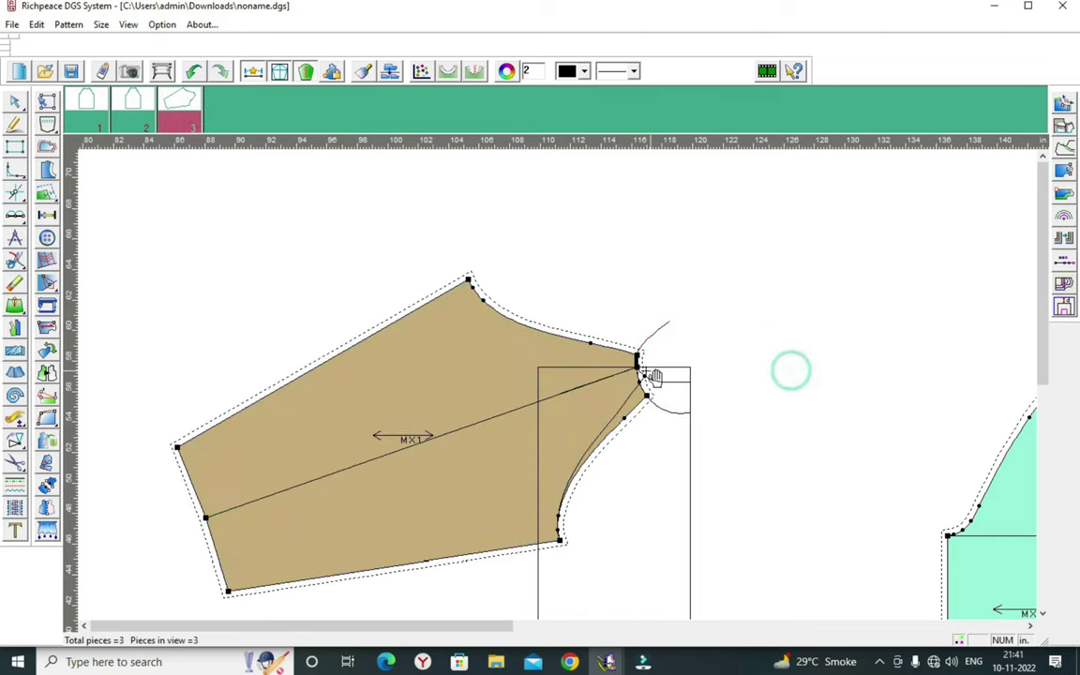
pyautogui.scroll(3, 566, 389)
# - Drag the sleeve piece next to the green bodice armhole
pyautogui.scroll(-1, 567, 369)
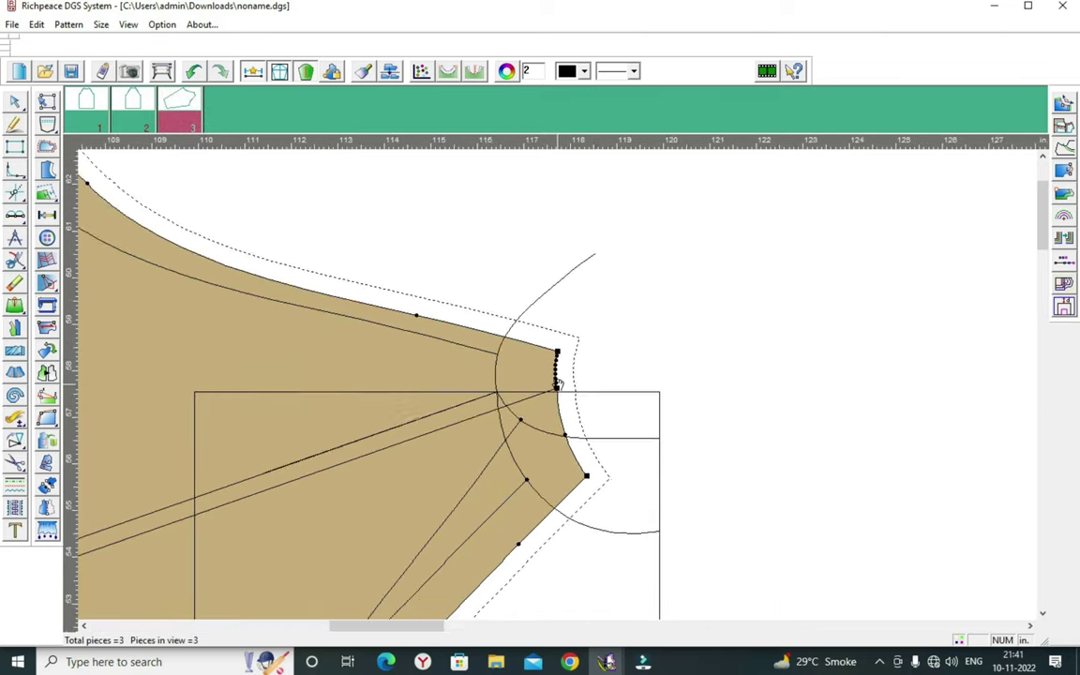
pyautogui.scroll(-1, 568, 369)
pyautogui.scroll(-1, 553, 385)
pyautogui.moveTo(525, 415); pyautogui.dragTo(561, 396)
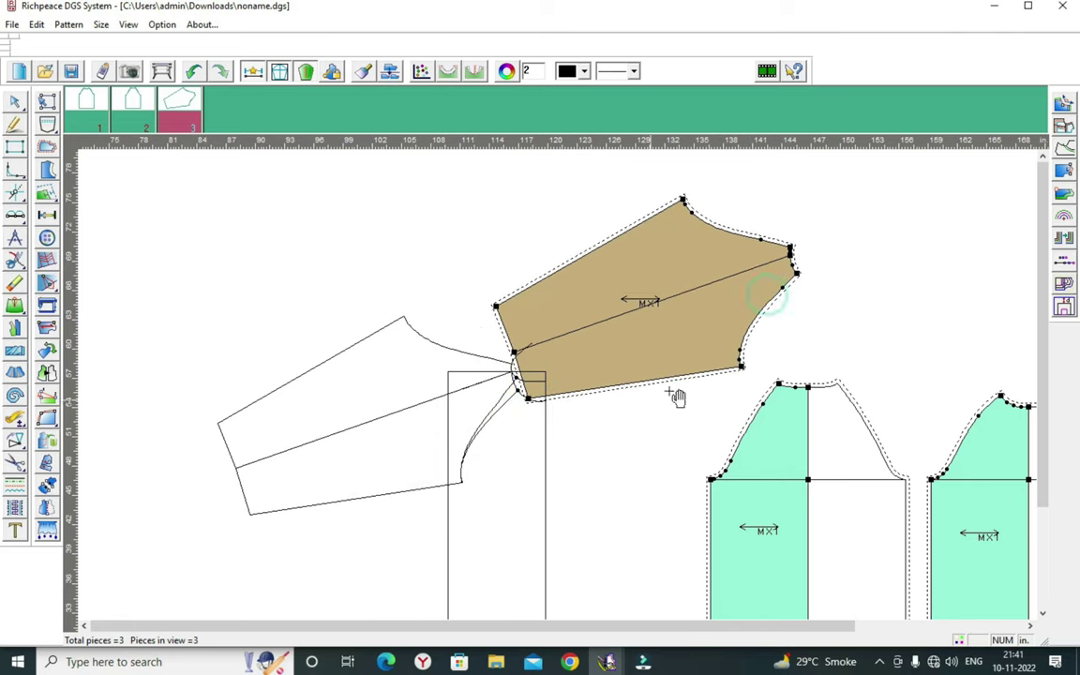
pyautogui.moveTo(627, 379); pyautogui.dragTo(556, 507)
pyautogui.scroll(-2, 566, 360)
pyautogui.moveTo(563, 272); pyautogui.dragTo(549, 333)
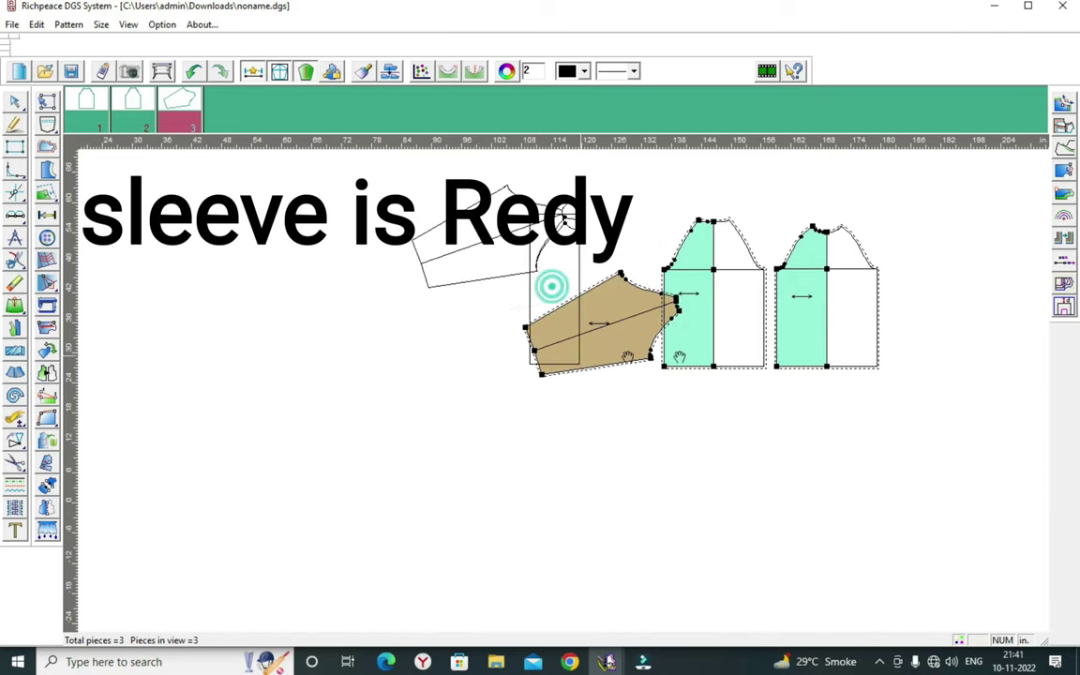
pyautogui.scroll(2, 550, 333)
pyautogui.moveTo(429, 456); pyautogui.dragTo(533, 412)
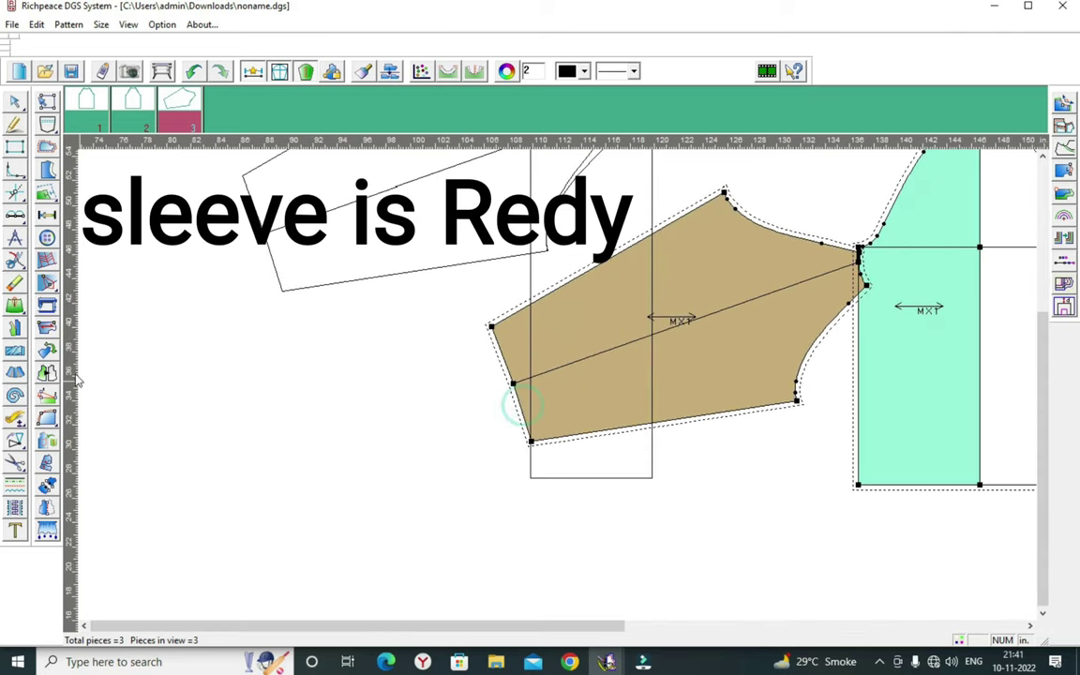
# - Rotate the sleeve around its corner so it points straight up
pyautogui.click(47, 352)
pyautogui.click(489, 326)
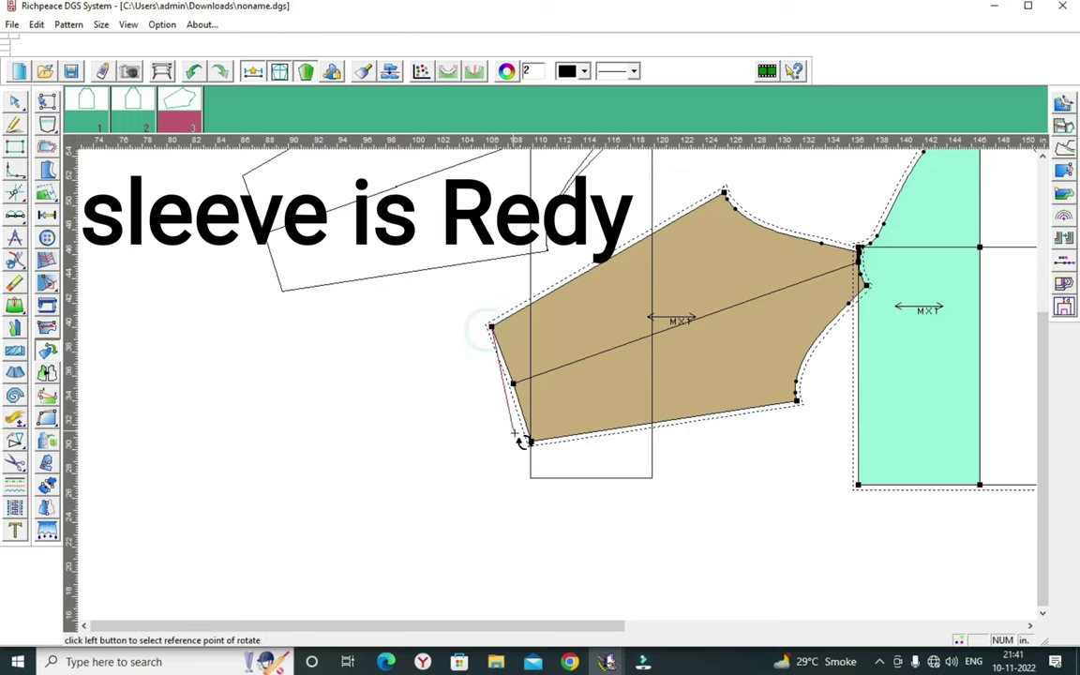
pyautogui.click(531, 442)
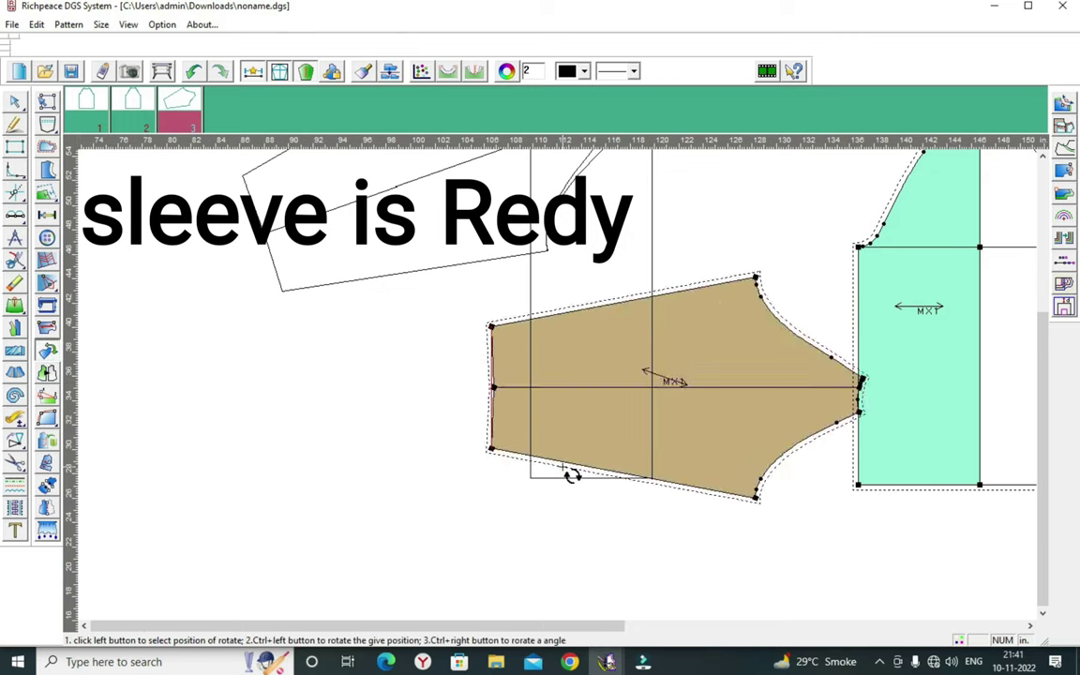
pyautogui.click(561, 294)
pyautogui.scroll(-3, 569, 329)
pyautogui.scroll(3, 568, 333)
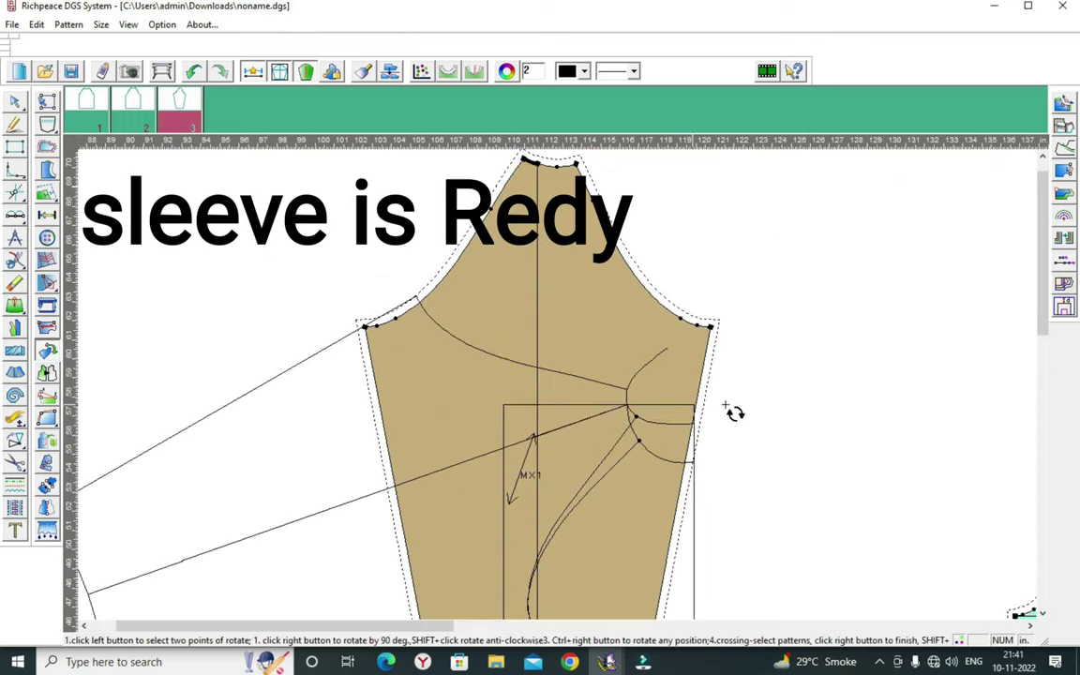
pyautogui.rightClick(797, 405)
pyautogui.scroll(-2, 863, 437)
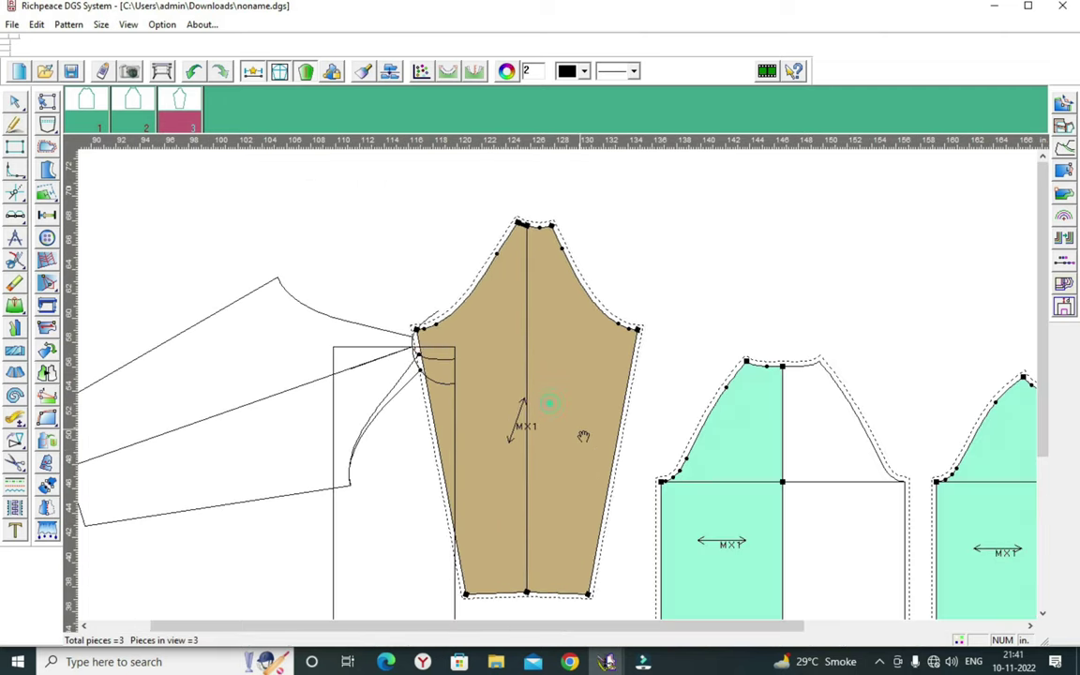
pyautogui.click(47, 348)
# - Make the sleeve grainline vertical
pyautogui.scroll(2, 581, 450)
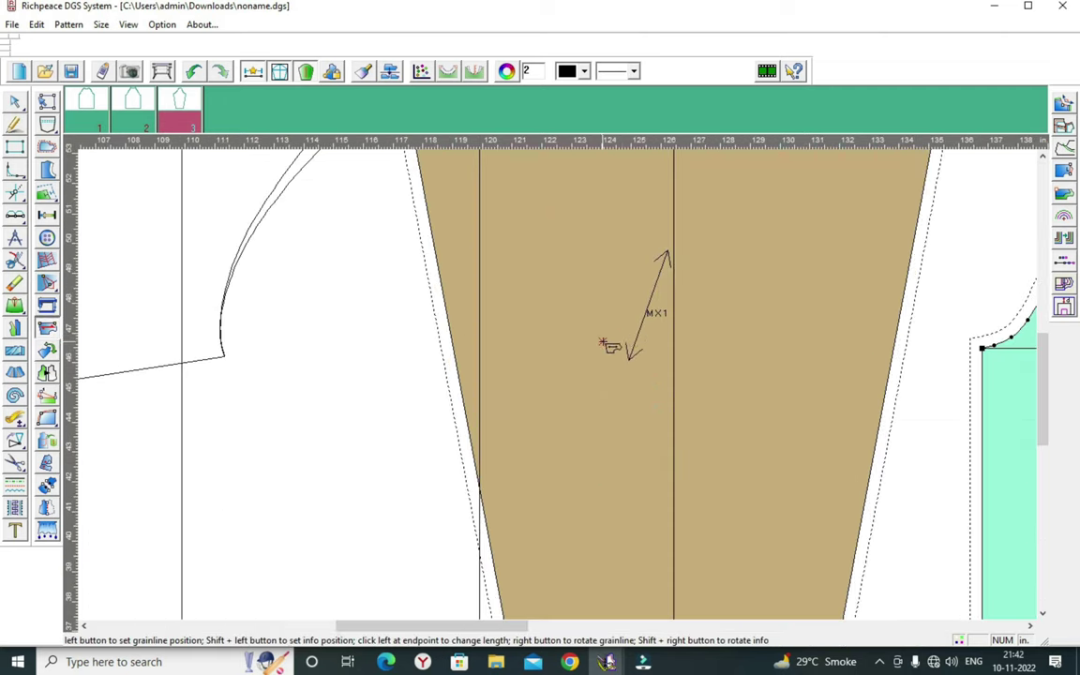
pyautogui.rightClick(652, 338)
pyautogui.scroll(-2, 562, 388)
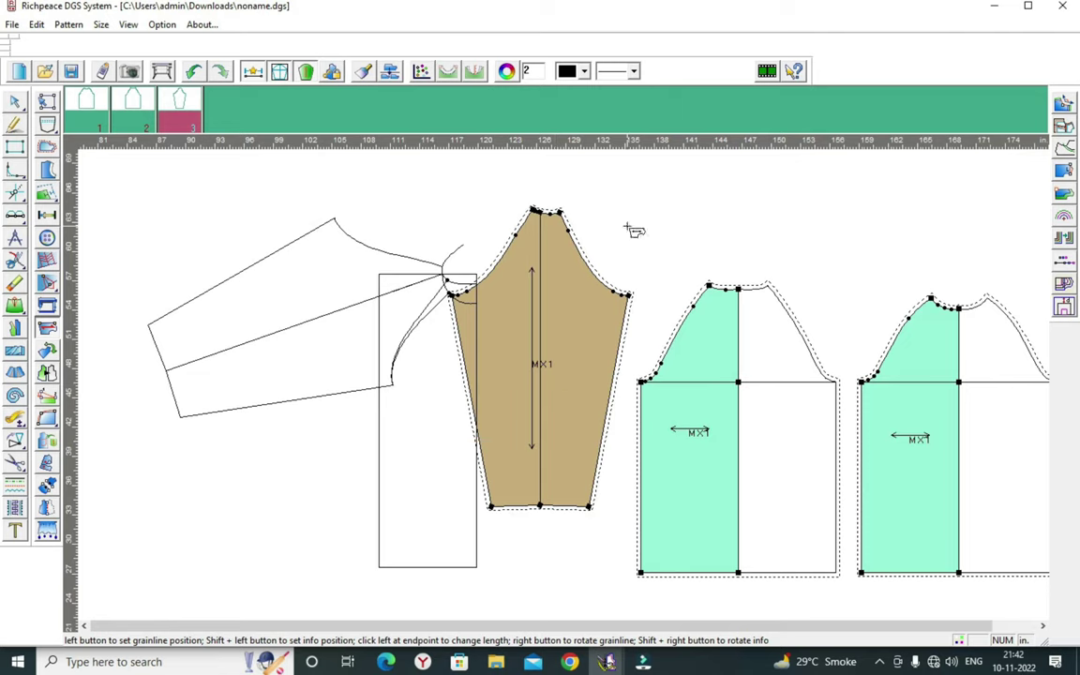
pyautogui.rightClick(661, 256)
# - Arrange both bodice pieces and the sleeve side by side in a row
pyautogui.scroll(-2, 561, 400)
pyautogui.moveTo(562, 401); pyautogui.dragTo(668, 381)
pyautogui.moveTo(422, 432)
pyautogui.mouseDown()
pyautogui.moveTo(565, 410)
pyautogui.moveTo(545, 424)
pyautogui.mouseUp()
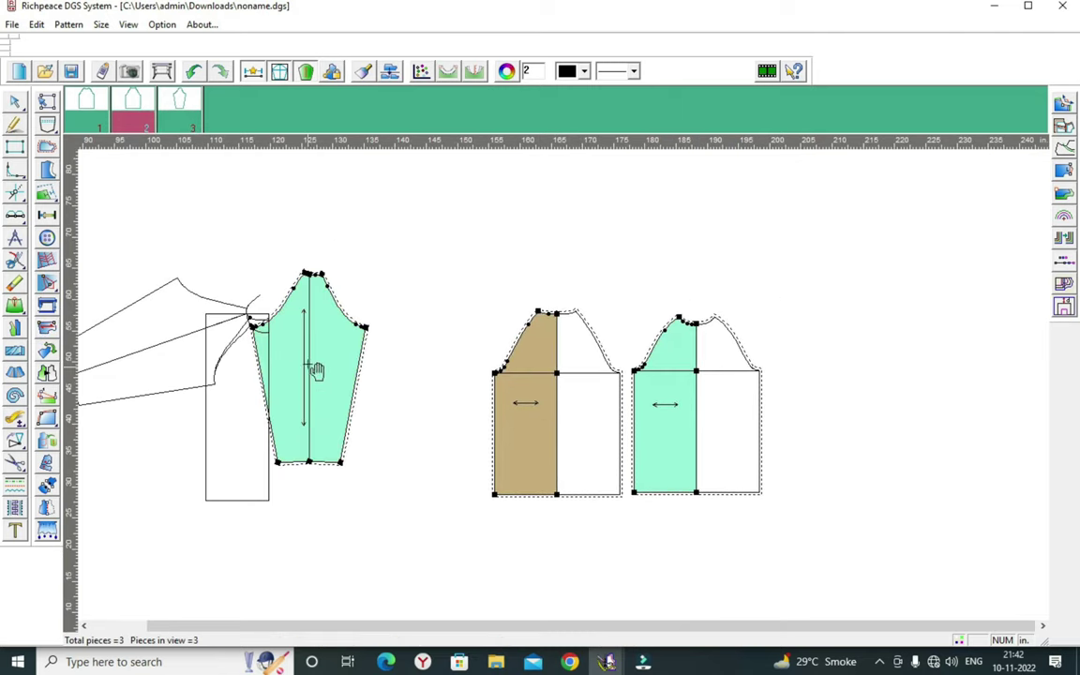
pyautogui.moveTo(316, 371); pyautogui.dragTo(414, 398)
pyautogui.scroll(3, 413, 397)
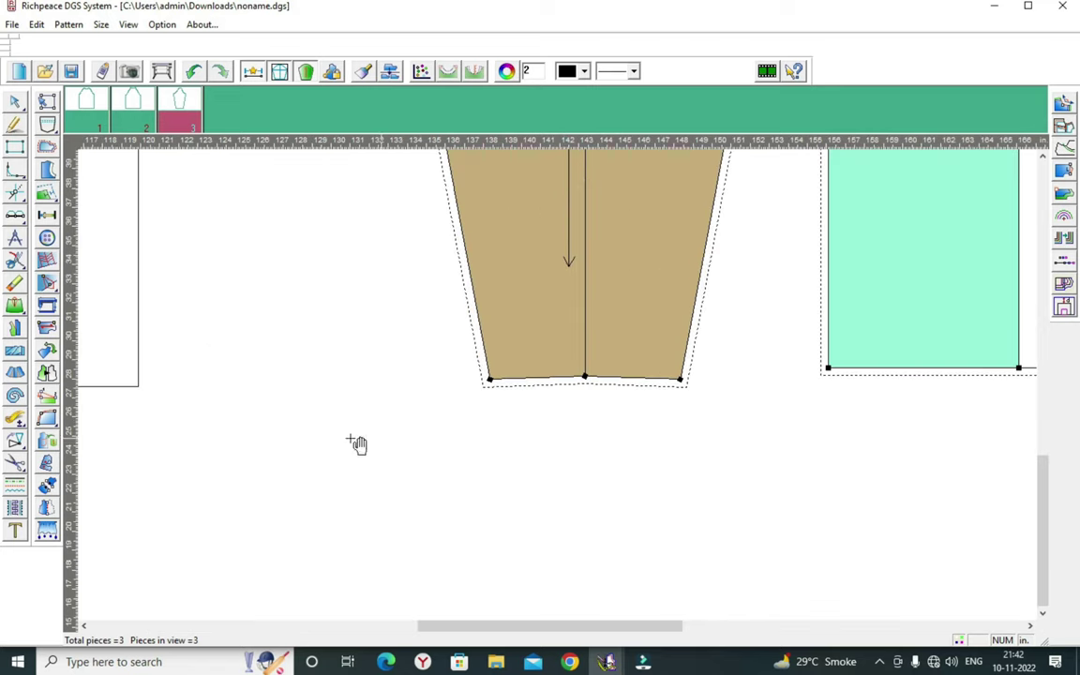
# - Open and then cancel the seam allowance adjustment on the sleeve hem
pyautogui.click(45, 394)
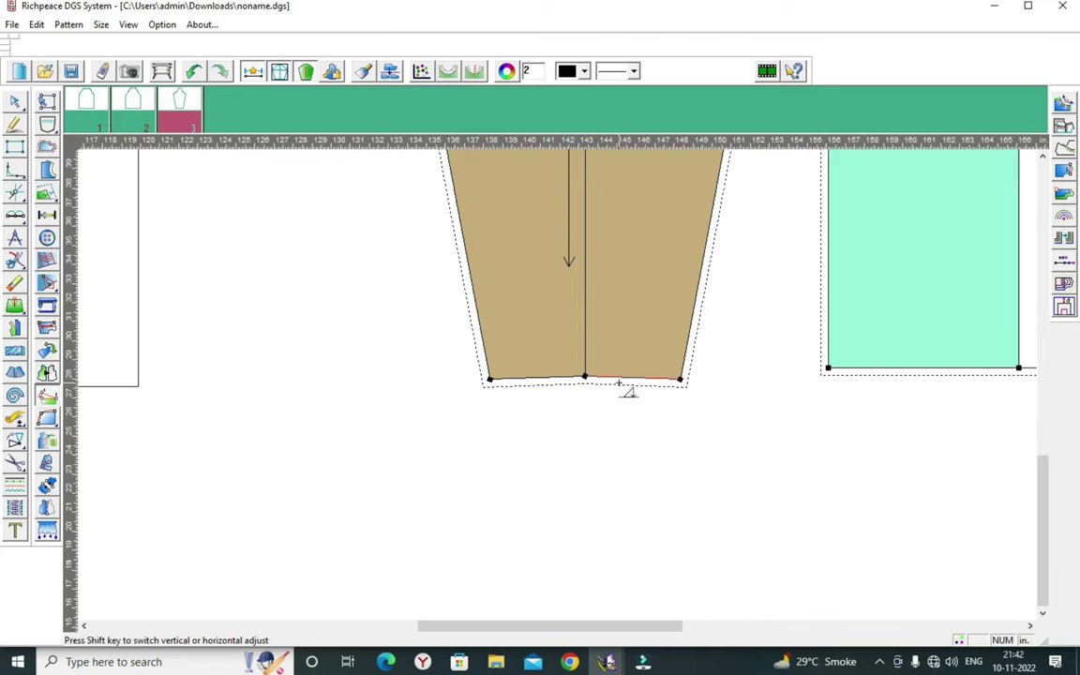
pyautogui.click(622, 377)
pyautogui.click(571, 405)
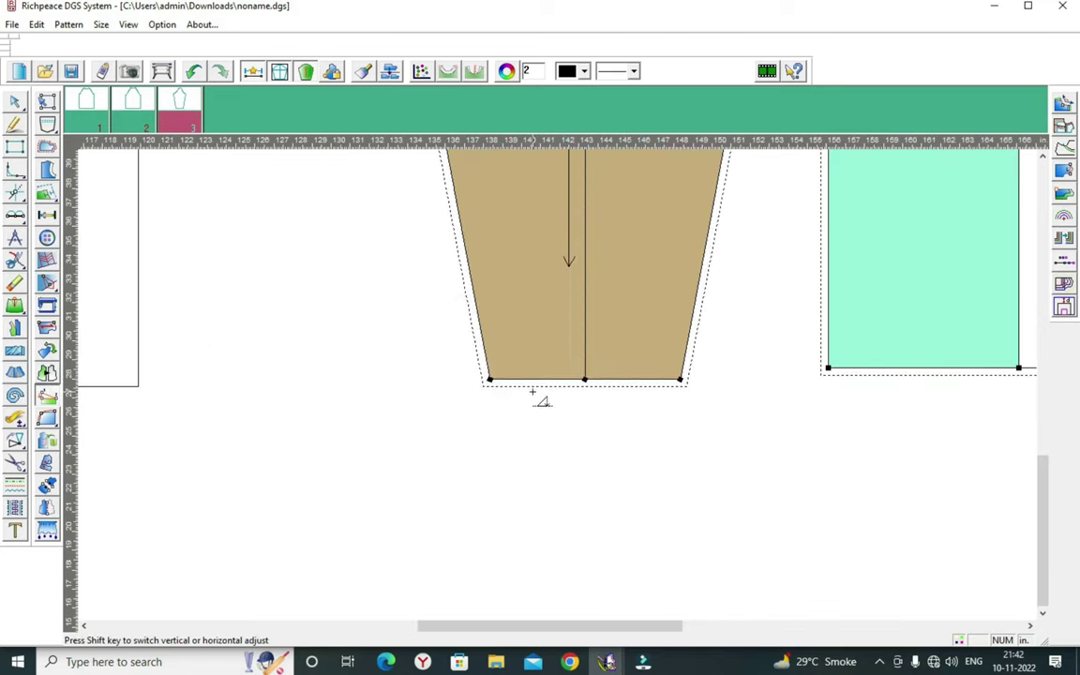
pyautogui.scroll(-3, 540, 397)
pyautogui.scroll(1, 566, 370)
pyautogui.scroll(1, 566, 389)
pyautogui.scroll(1, 560, 386)
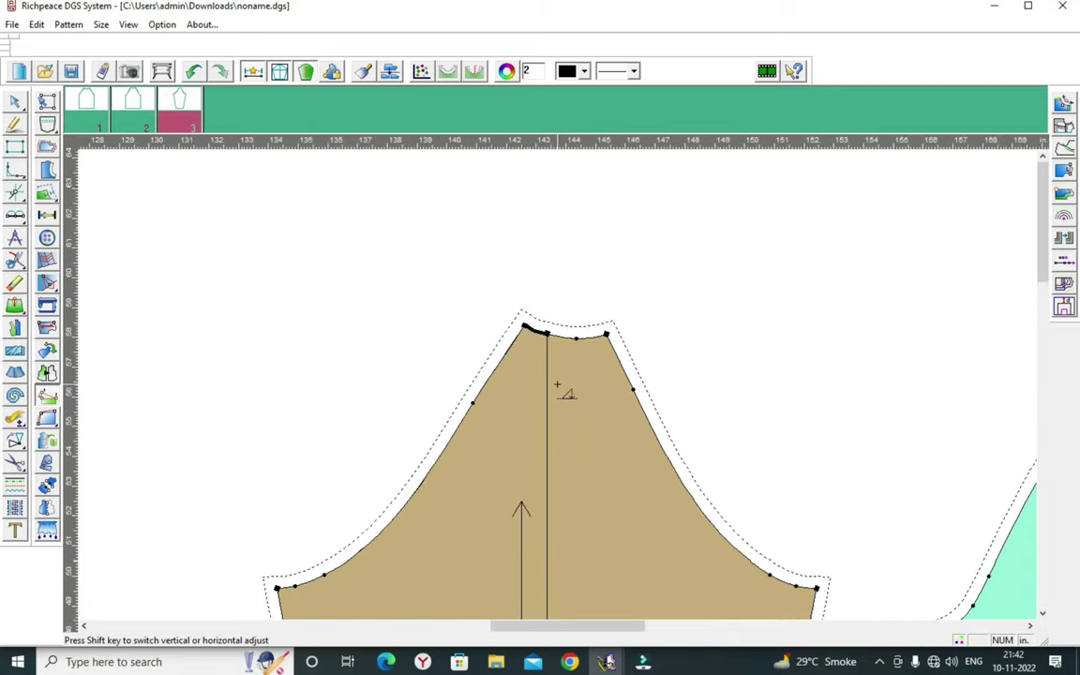
# - Draw a horizontal underarm line between the sleeve's two underarm corners with the Intelligent pen
pyautogui.rightClick(734, 422)
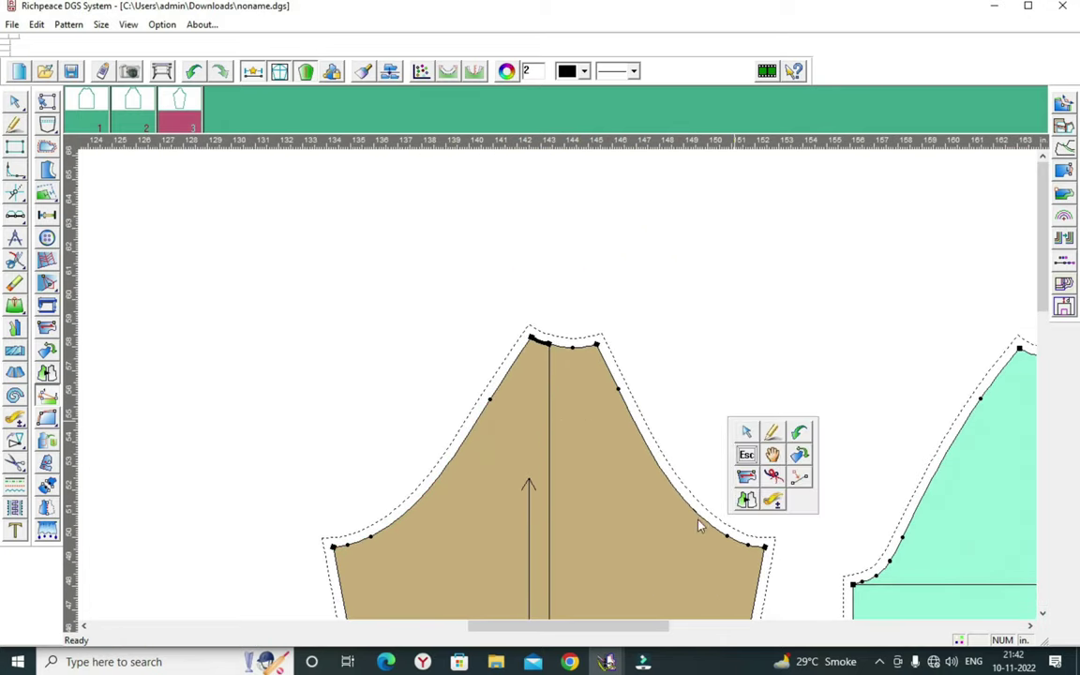
pyautogui.rightClick(694, 412)
pyautogui.click(731, 423)
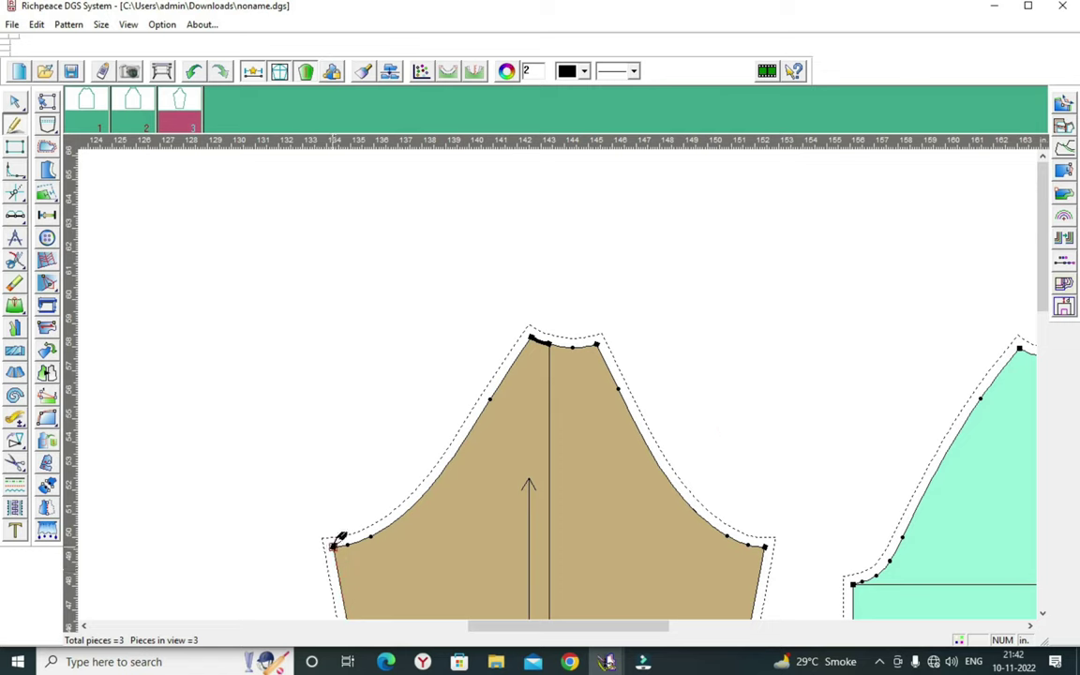
pyautogui.click(339, 540)
pyautogui.click(765, 546)
pyautogui.rightClick(767, 553)
pyautogui.scroll(-2, 569, 386)
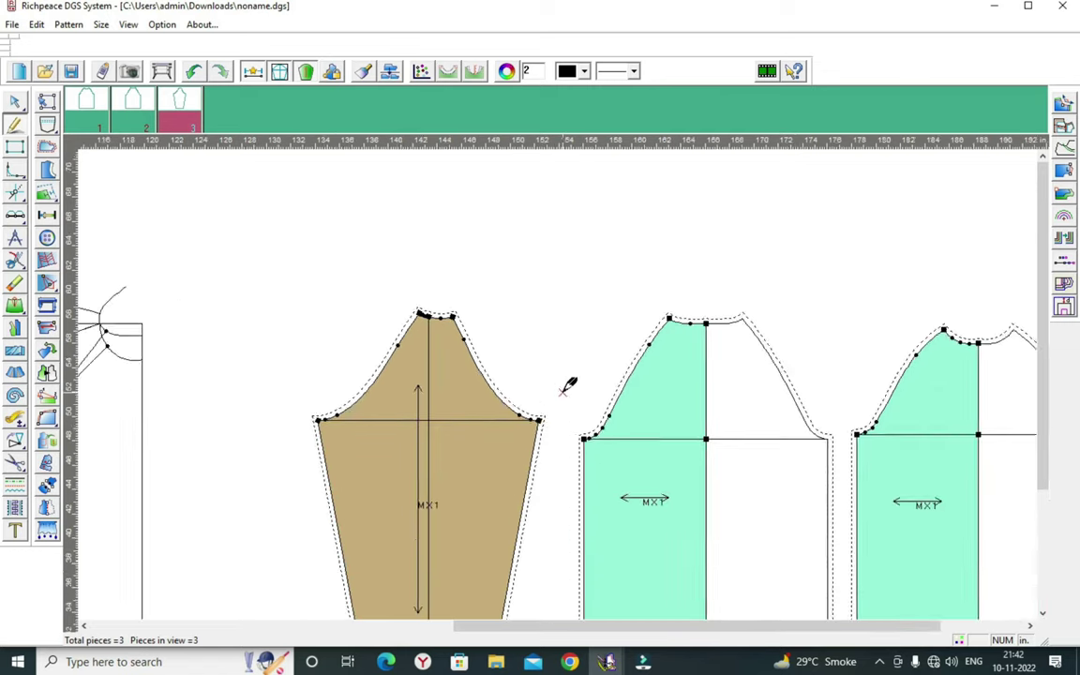
# - Flip the sleeve left to right and move it further left
pyautogui.rightClick(569, 386)
pyautogui.click(603, 378)
pyautogui.moveTo(602, 379); pyautogui.dragTo(362, 444)
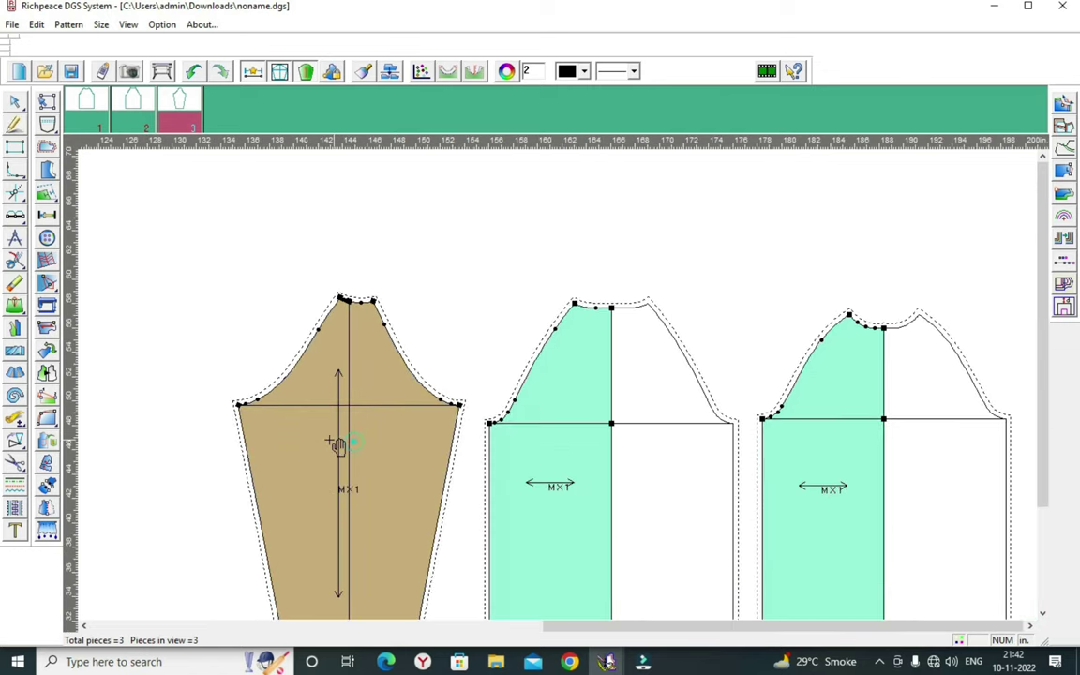
pyautogui.click(48, 371)
pyautogui.click(416, 462)
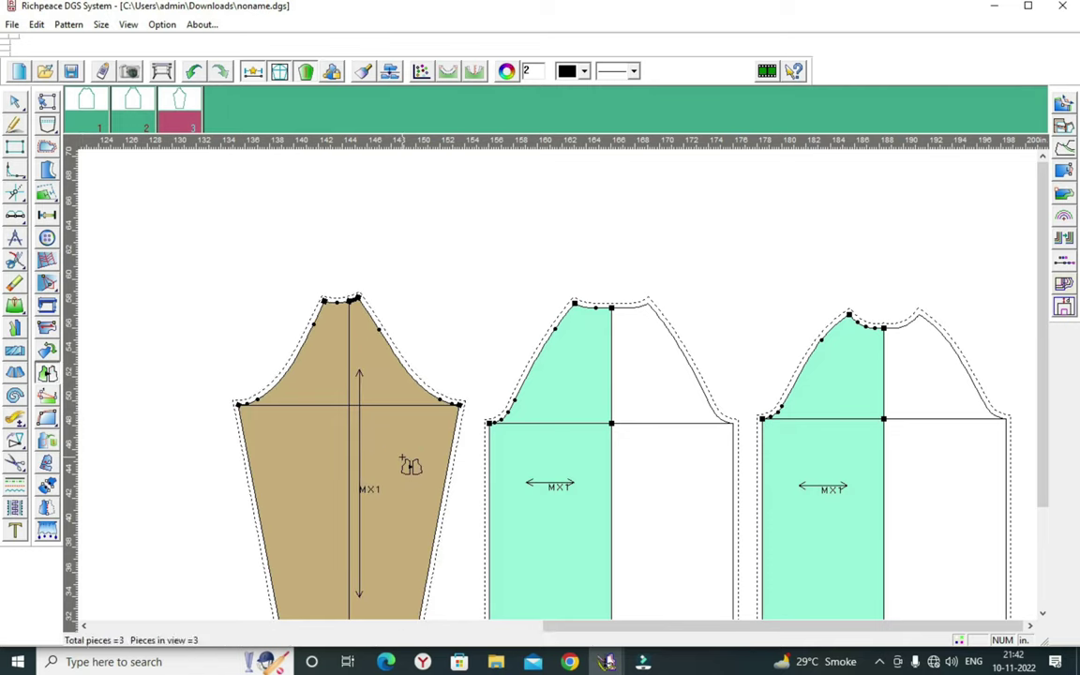
pyautogui.rightClick(410, 375)
pyautogui.click(441, 374)
pyautogui.moveTo(490, 390); pyautogui.dragTo(390, 431)
# - Walk the sleeve along the back bodice armhole and add matching double notches
pyautogui.click(47, 260)
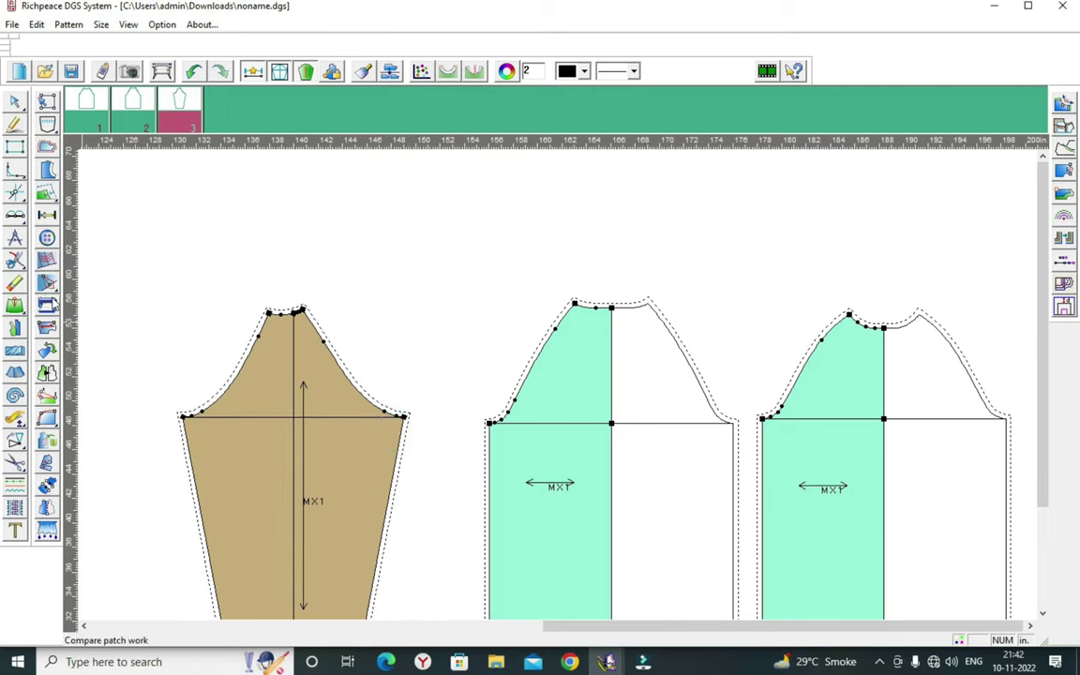
pyautogui.scroll(3, 450, 412)
pyautogui.click(442, 385)
pyautogui.scroll(-2, 488, 394)
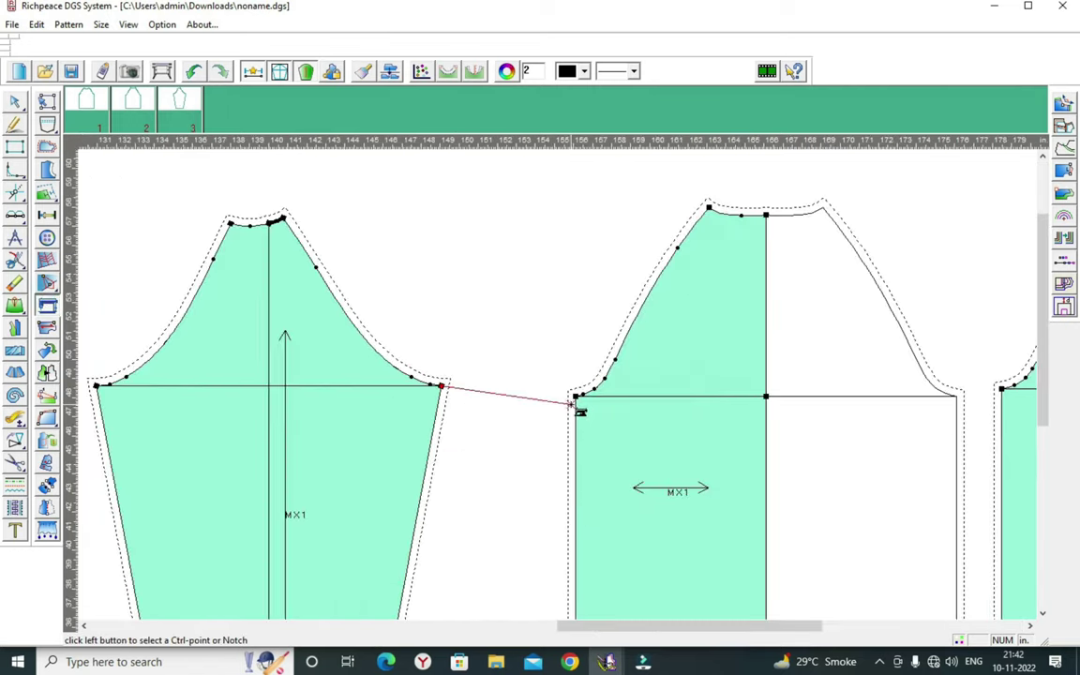
pyautogui.click(568, 398)
pyautogui.moveTo(511, 205); pyautogui.dragTo(342, 164)
pyautogui.scroll(2, 566, 429)
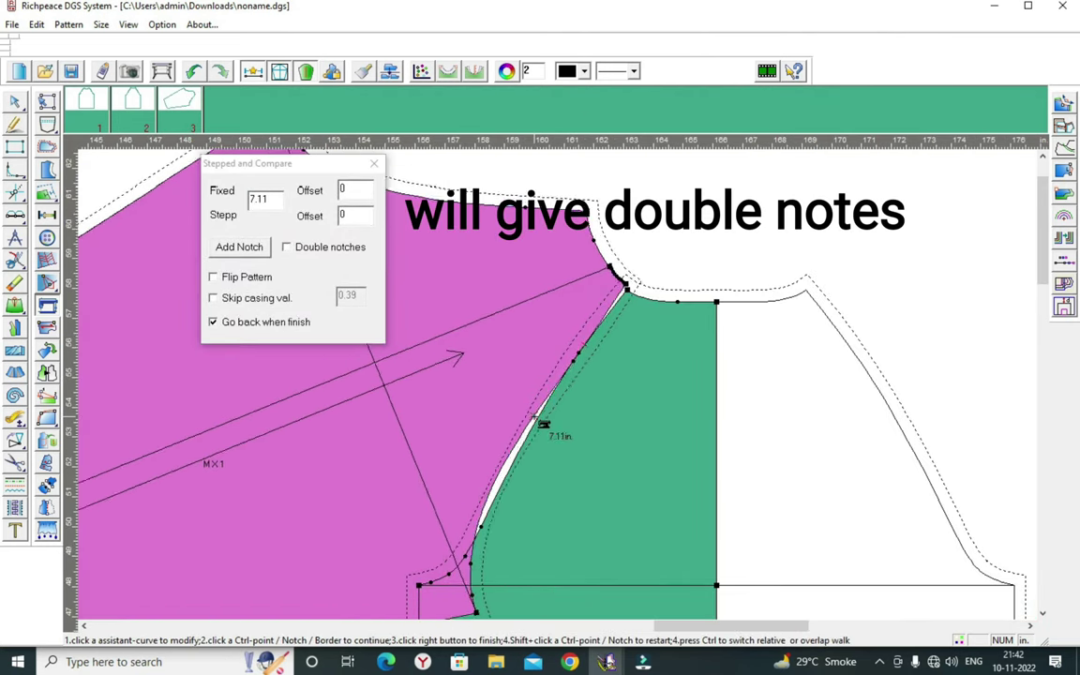
pyautogui.click(287, 248)
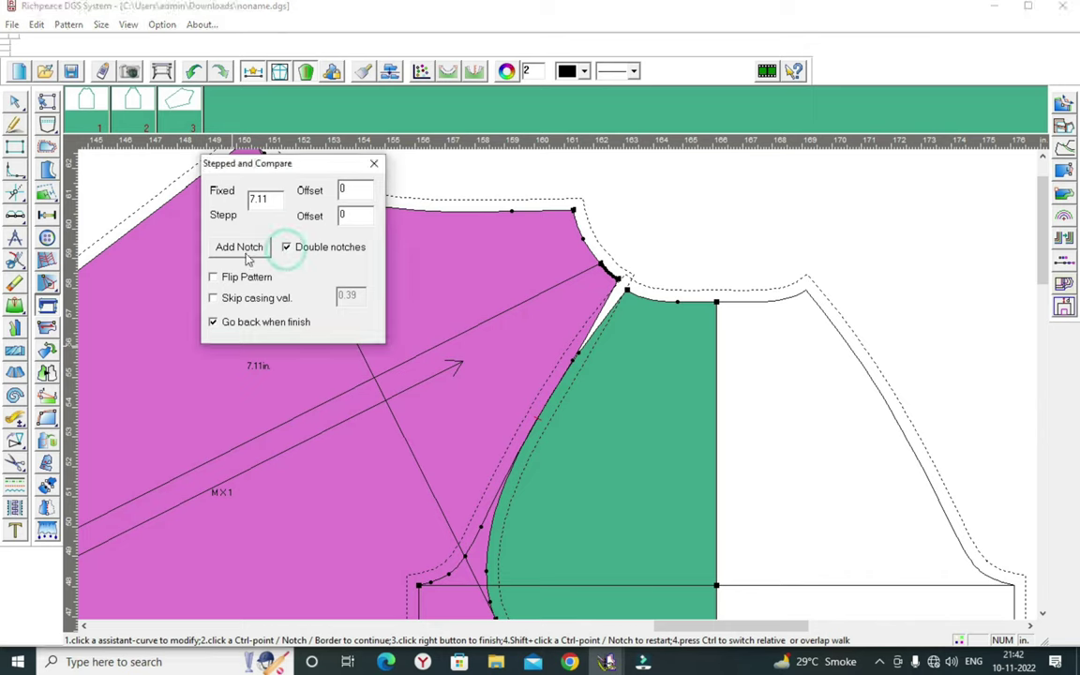
pyautogui.rightClick(698, 263)
# - Move the right bodice further right and place the sleeve between the two bodices
pyautogui.rightClick(497, 300)
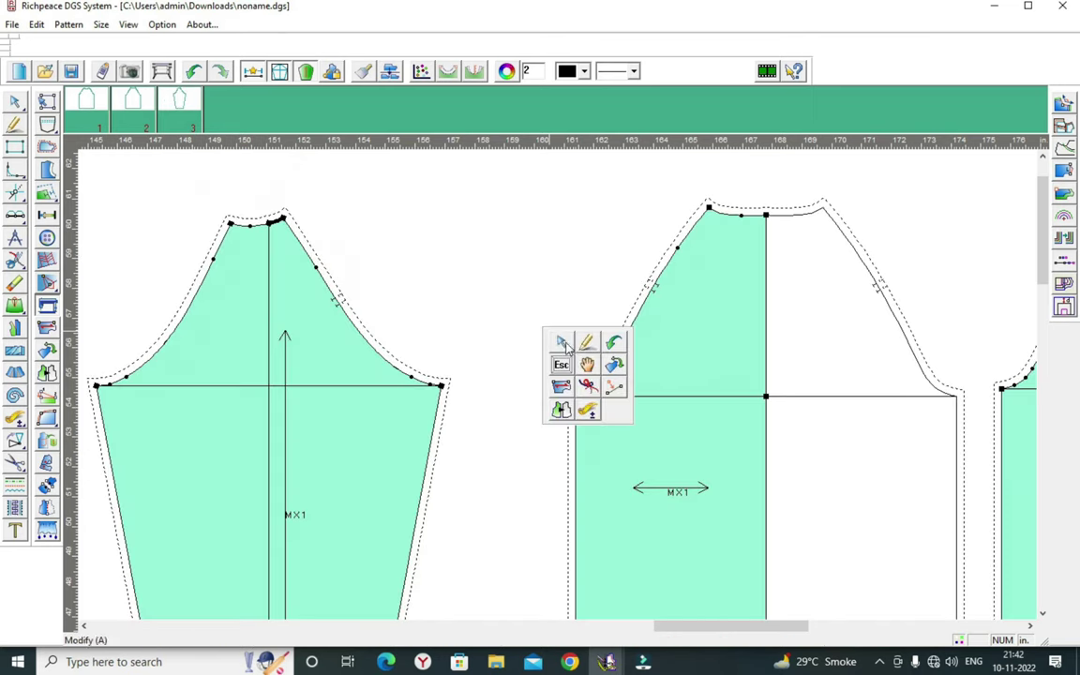
pyautogui.click(586, 367)
pyautogui.click(528, 422)
pyautogui.moveTo(805, 414); pyautogui.dragTo(931, 414)
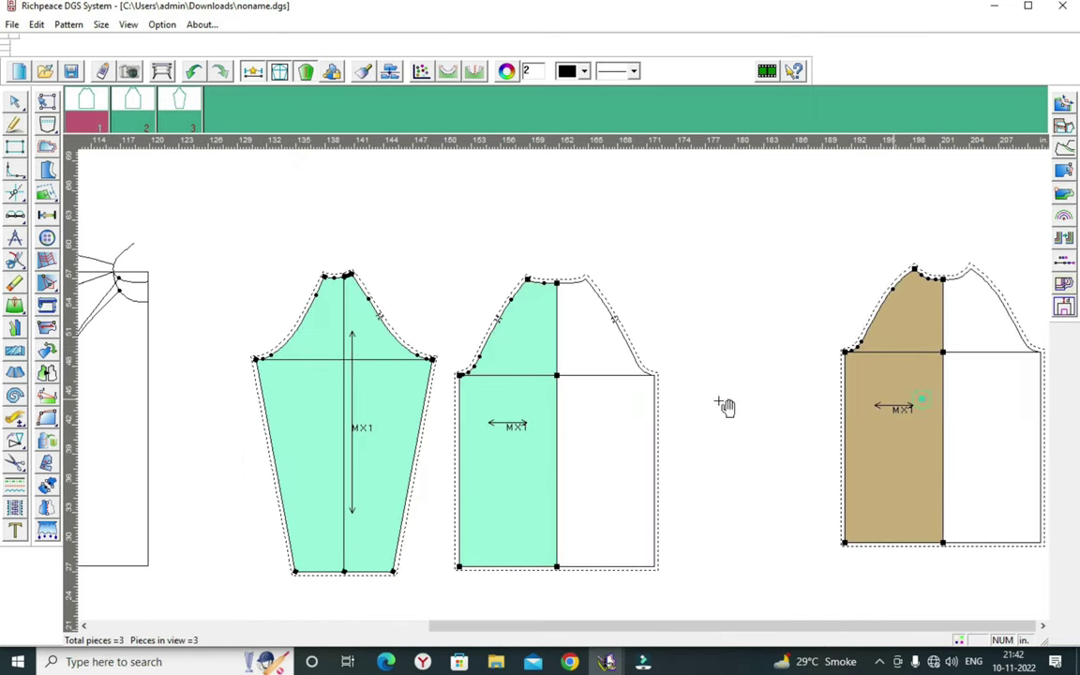
pyautogui.moveTo(352, 421); pyautogui.dragTo(731, 422)
pyautogui.click(953, 375)
# - Select the sleeve and flip it left to right
pyautogui.scroll(2, 569, 391)
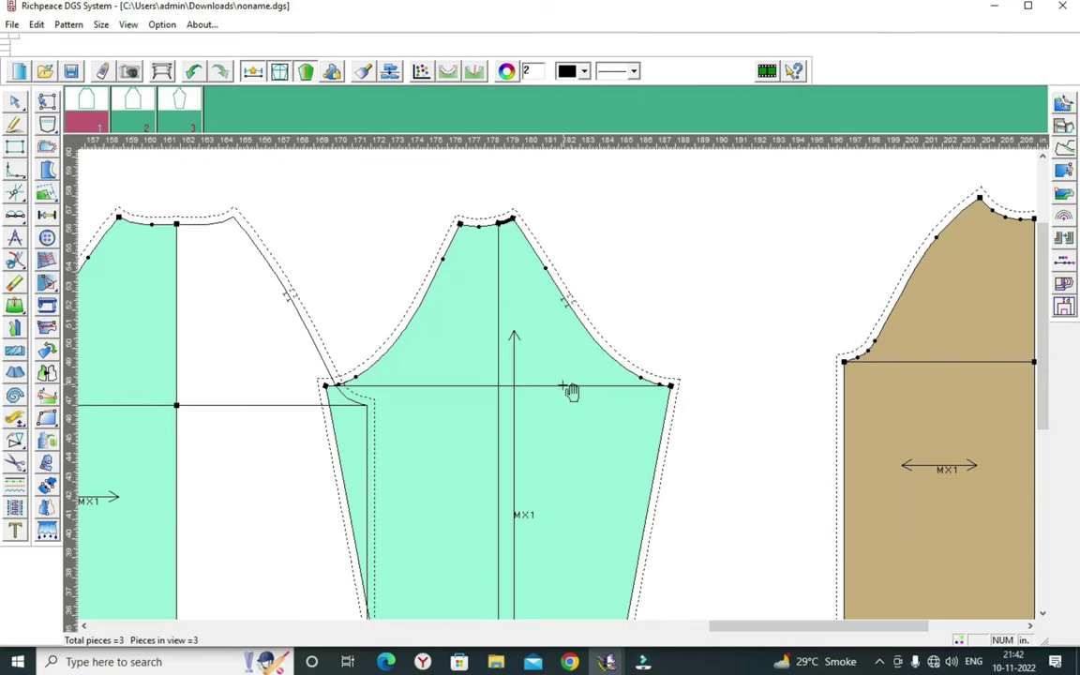
pyautogui.click(580, 422)
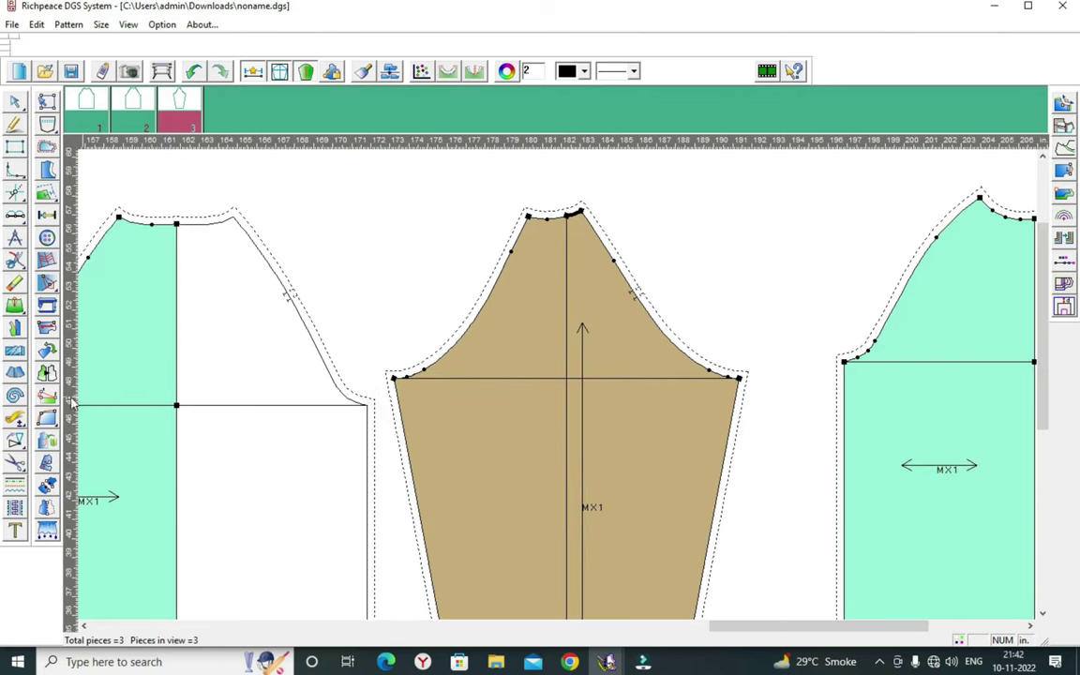
pyautogui.click(444, 413)
pyautogui.rightClick(690, 293)
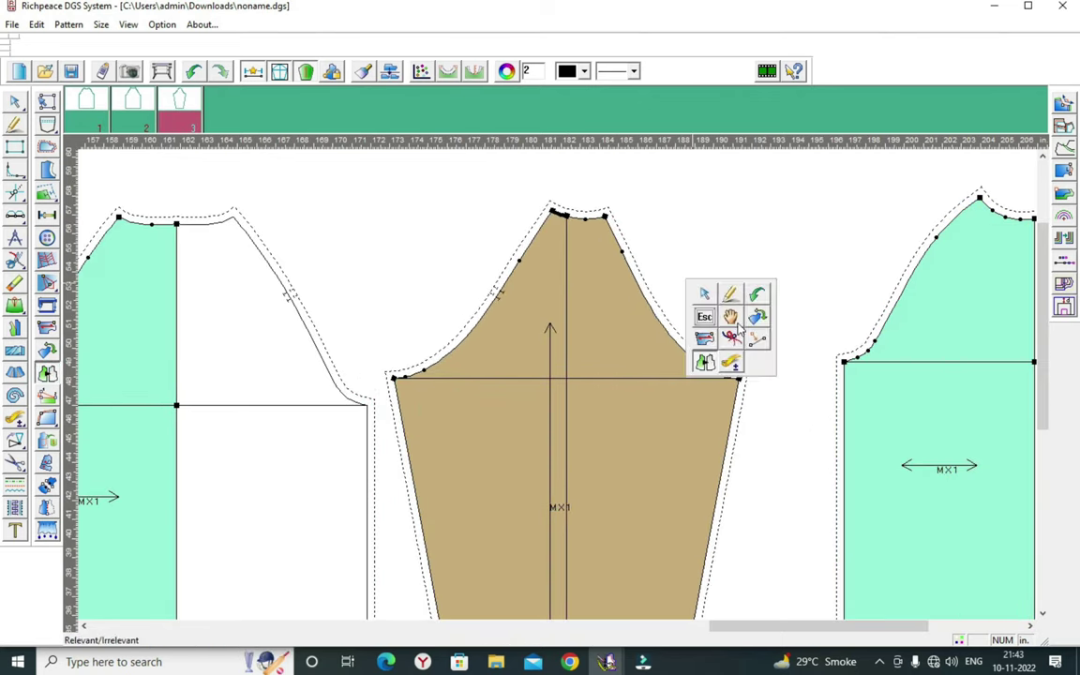
pyautogui.click(734, 316)
pyautogui.scroll(2, 566, 391)
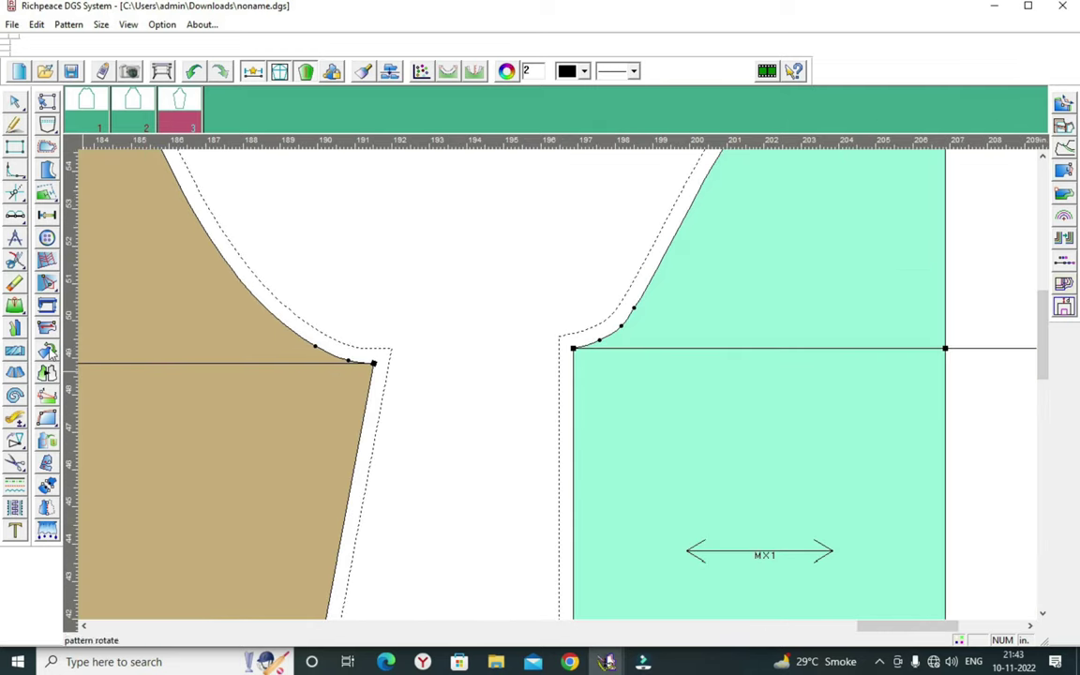
# - Walk the front bodice armhole against the sleeve and add a matching single notch
pyautogui.click(46, 304)
pyautogui.scroll(2, 544, 371)
pyautogui.click(540, 367)
pyautogui.scroll(-2, 544, 371)
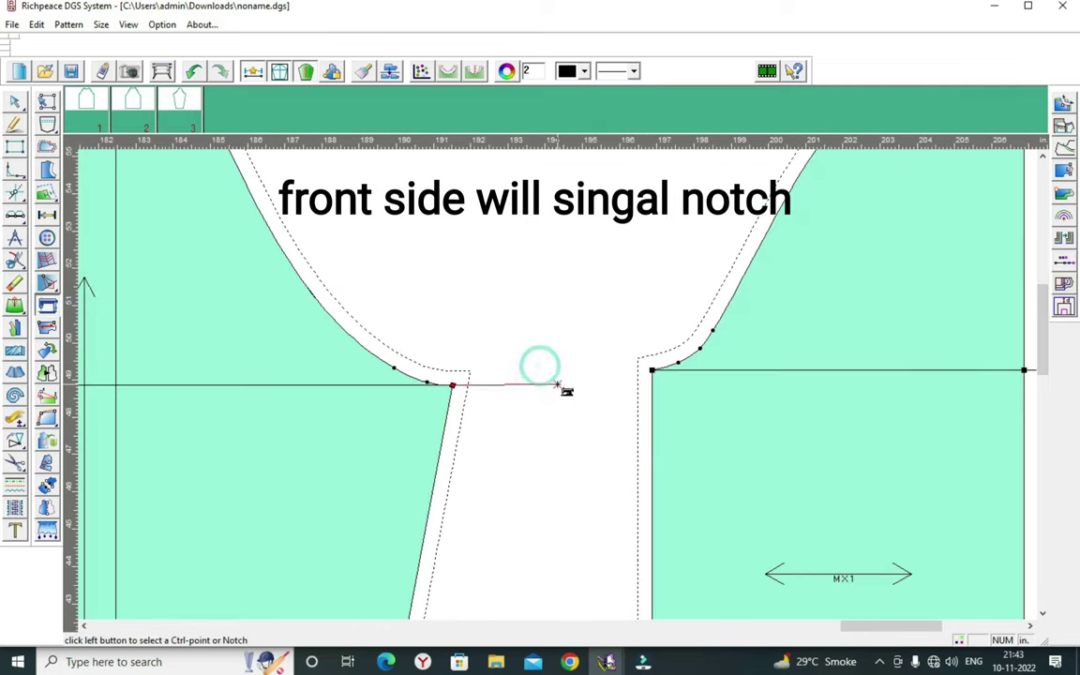
pyautogui.click(654, 371)
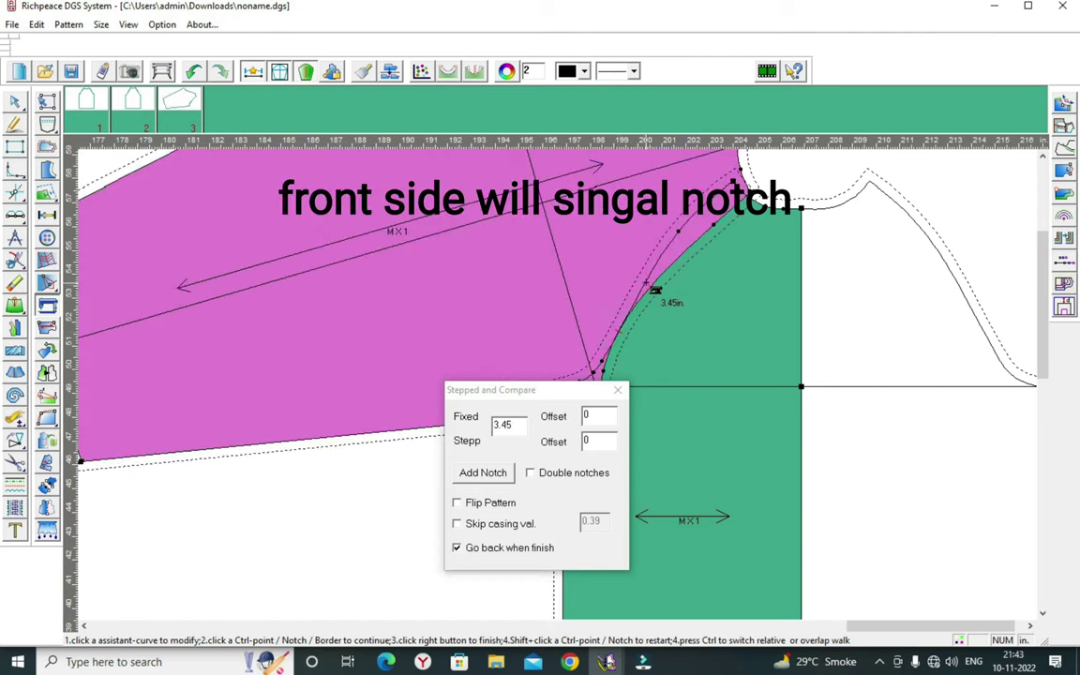
pyautogui.click(484, 475)
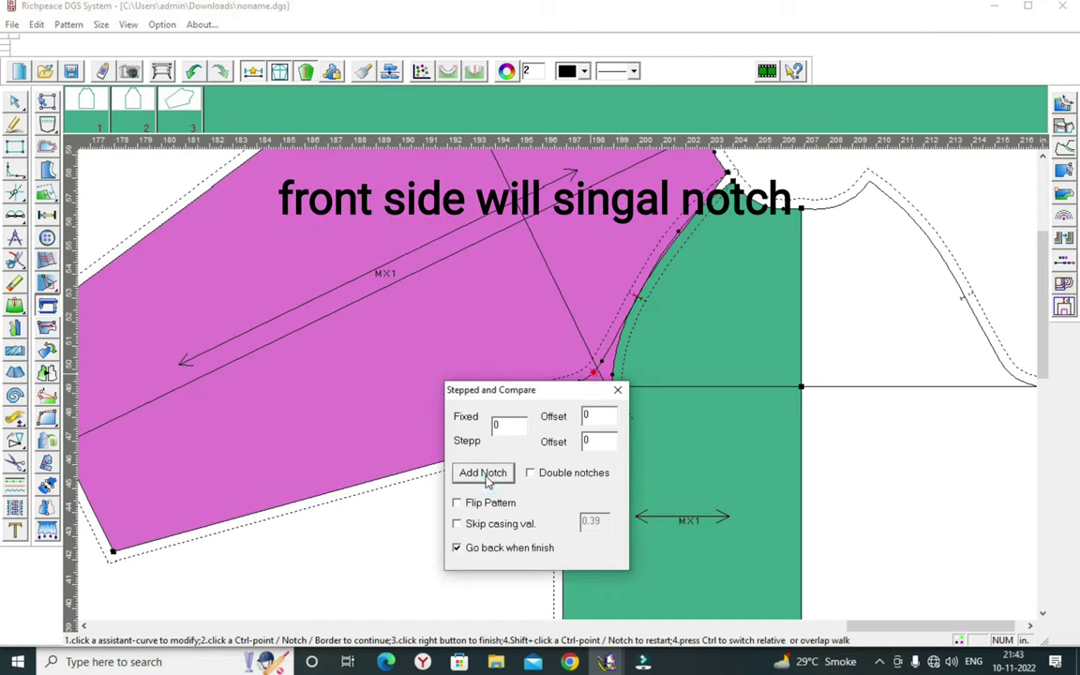
pyautogui.rightClick(595, 479)
pyautogui.click(603, 505)
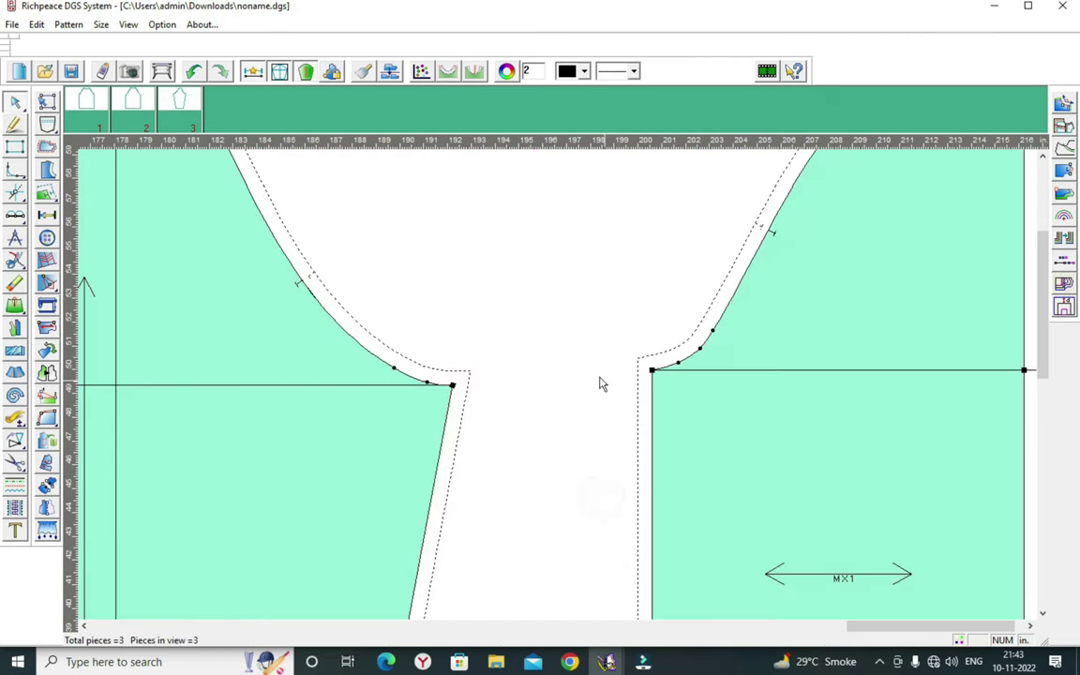
# - Switch to point editing and zoom around the piece outlines to inspect the notches
pyautogui.rightClick(600, 381)
pyautogui.click(617, 385)
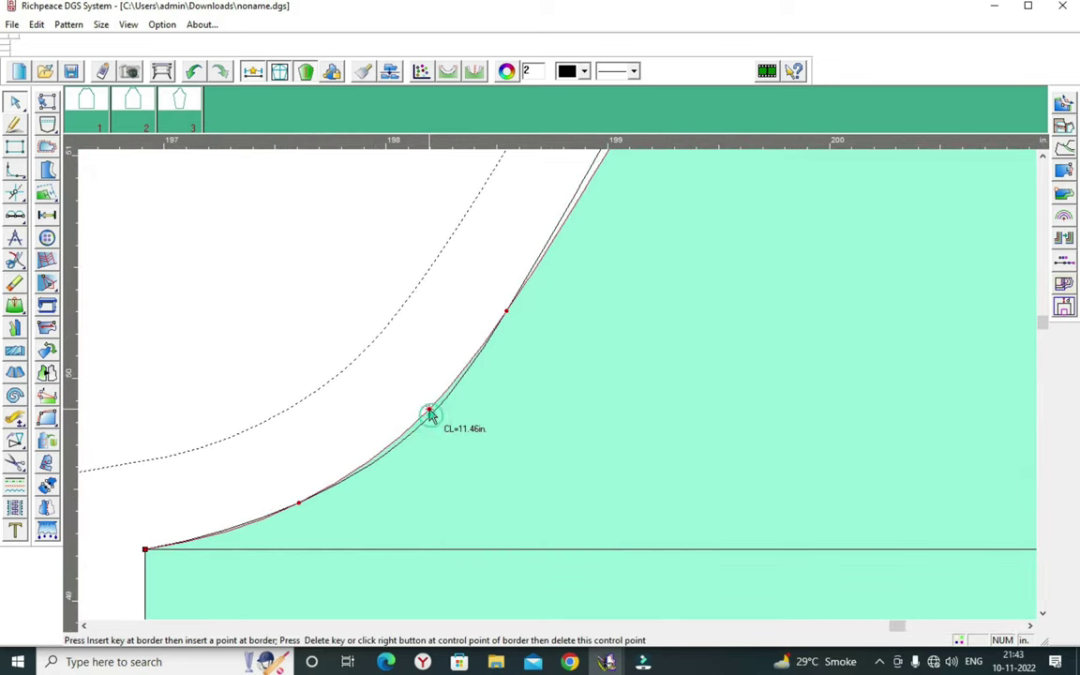
pyautogui.scroll(-2, 563, 415)
pyautogui.scroll(-1, 560, 394)
pyautogui.scroll(1, 558, 388)
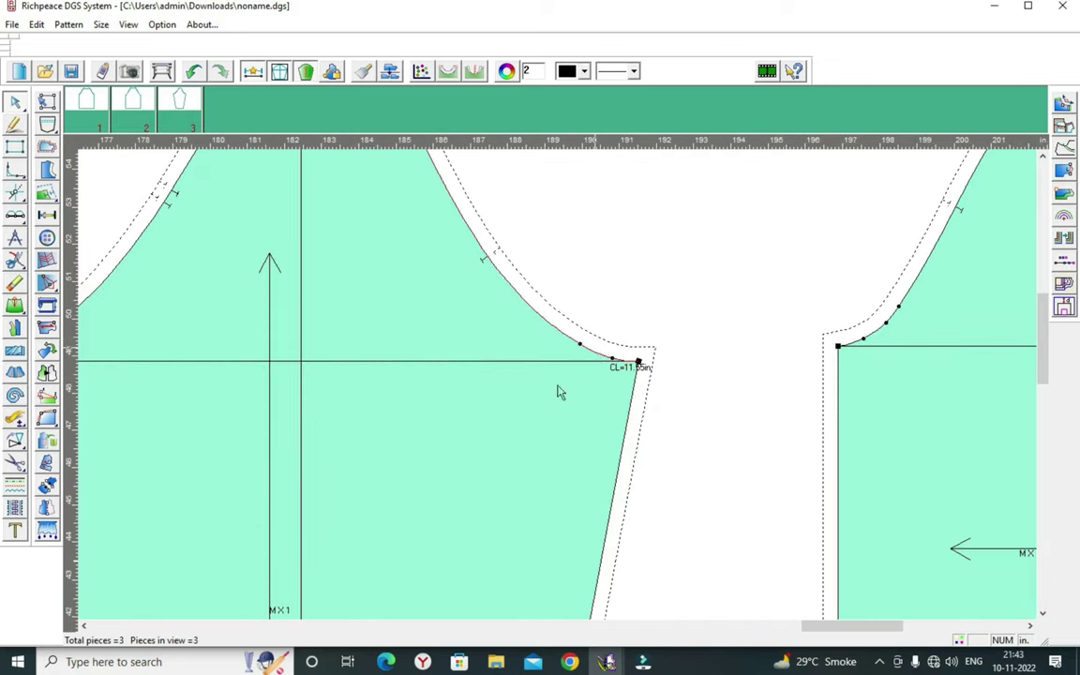
pyautogui.scroll(1, 572, 398)
pyautogui.scroll(-1, 559, 385)
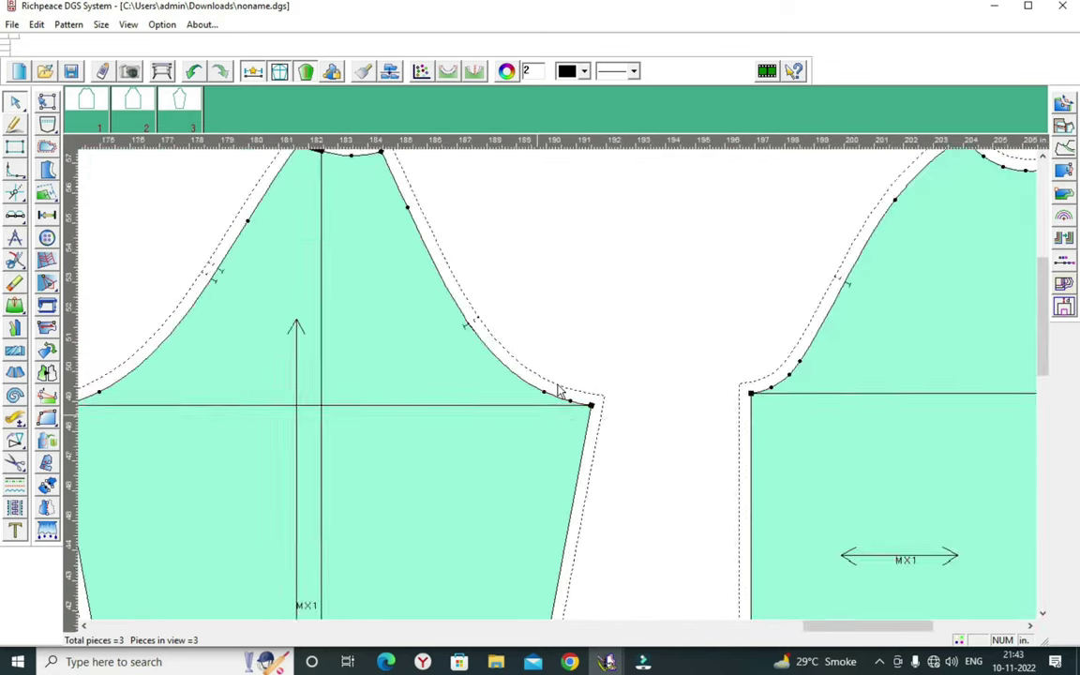
pyautogui.scroll(-1, 555, 385)
pyautogui.scroll(2, 525, 422)
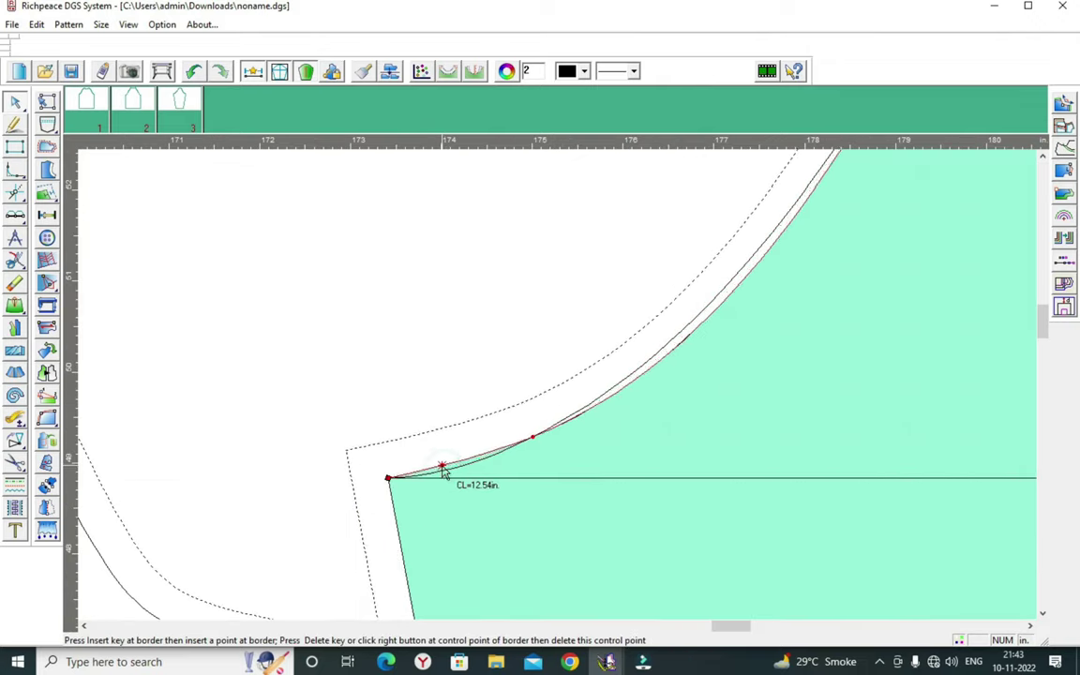
pyautogui.scroll(-2, 761, 382)
pyautogui.scroll(-2, 761, 382)
# - Select the sleeve with the move tool
pyautogui.rightClick(615, 308)
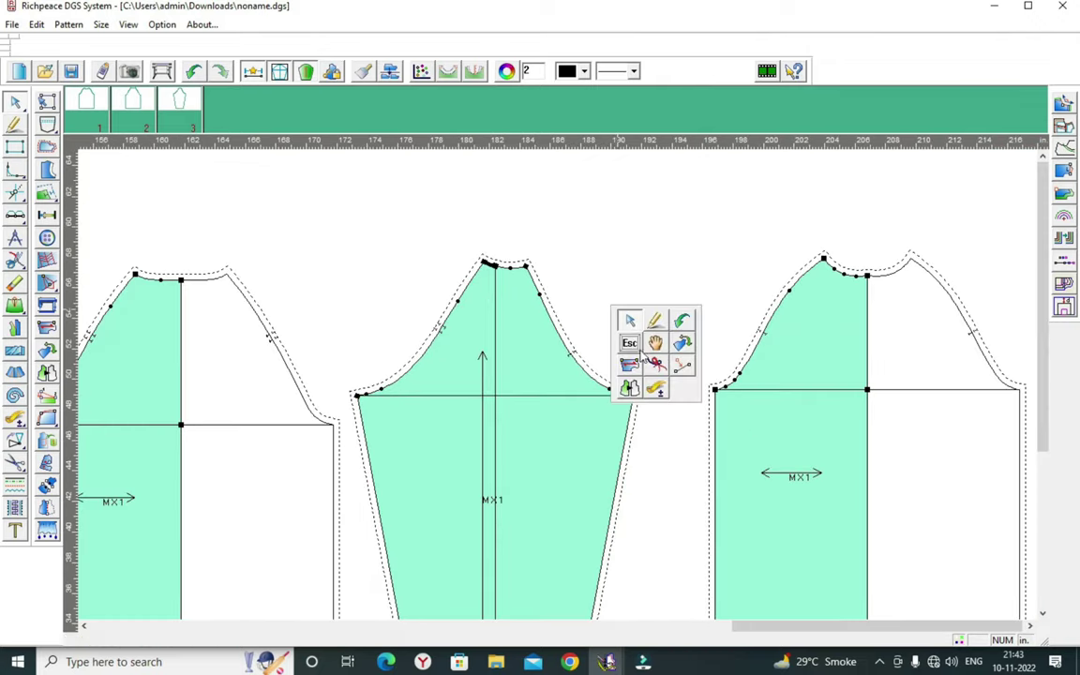
pyautogui.click(647, 343)
pyautogui.click(605, 398)
pyautogui.scroll(-2, 583, 445)
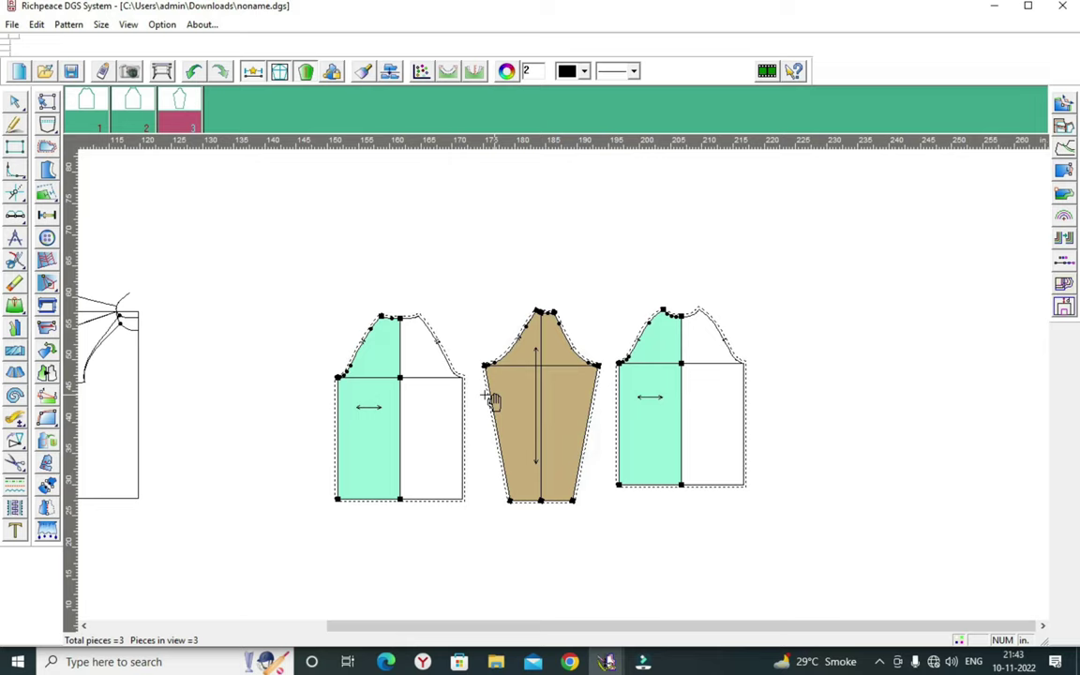
# - Select the bodice and sleeve pieces and nudge the sleeve slightly upward
pyautogui.click(378, 394)
pyautogui.click(546, 422)
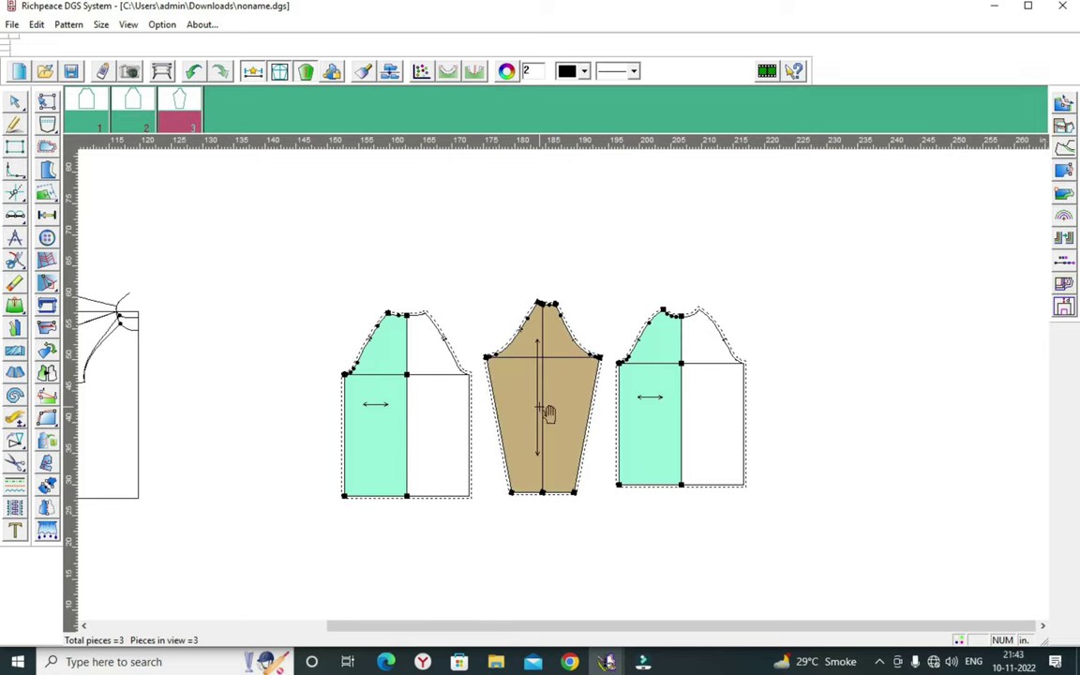
pyautogui.click(375, 403)
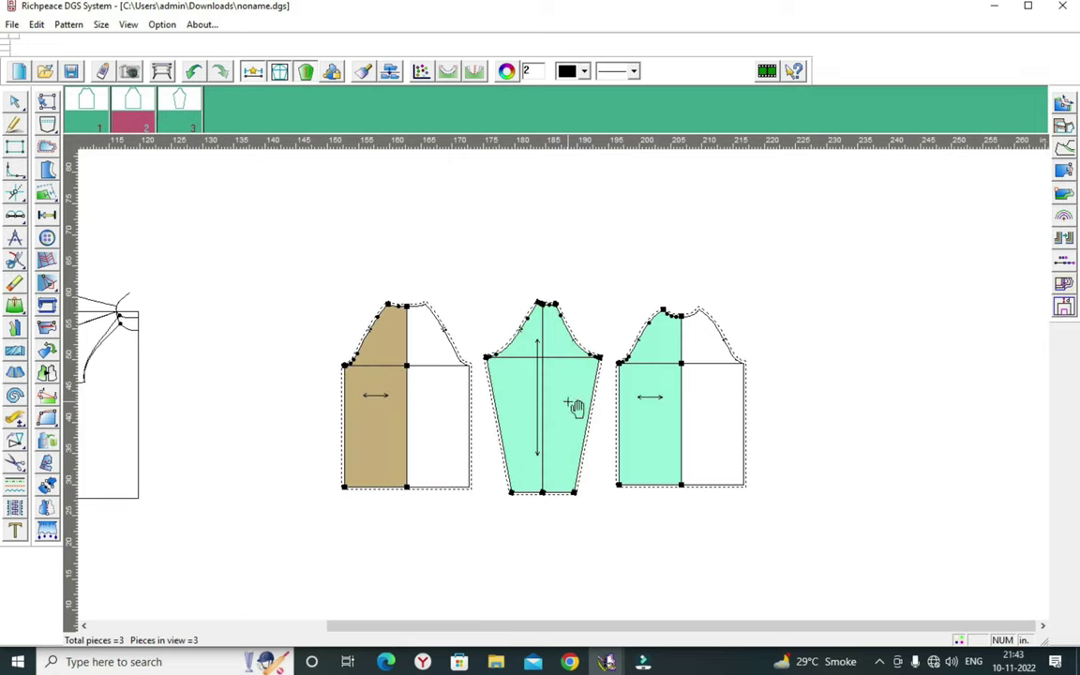
pyautogui.moveTo(531, 447); pyautogui.dragTo(530, 440)
pyautogui.scroll(2, 557, 370)
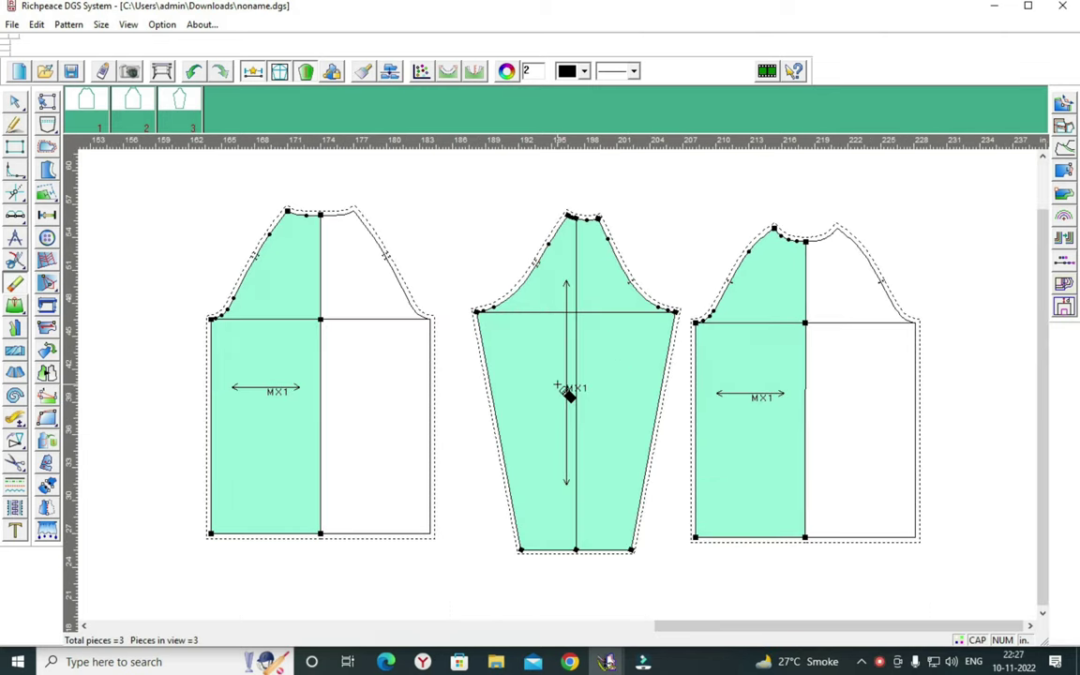
pyautogui.rightClick(190, 265)
pyautogui.press('Escape')
# - Rotate the left bodice's grainline from horizontal to vertical with the grainline tool
pyautogui.click(47, 327)
pyautogui.rightClick(275, 397)
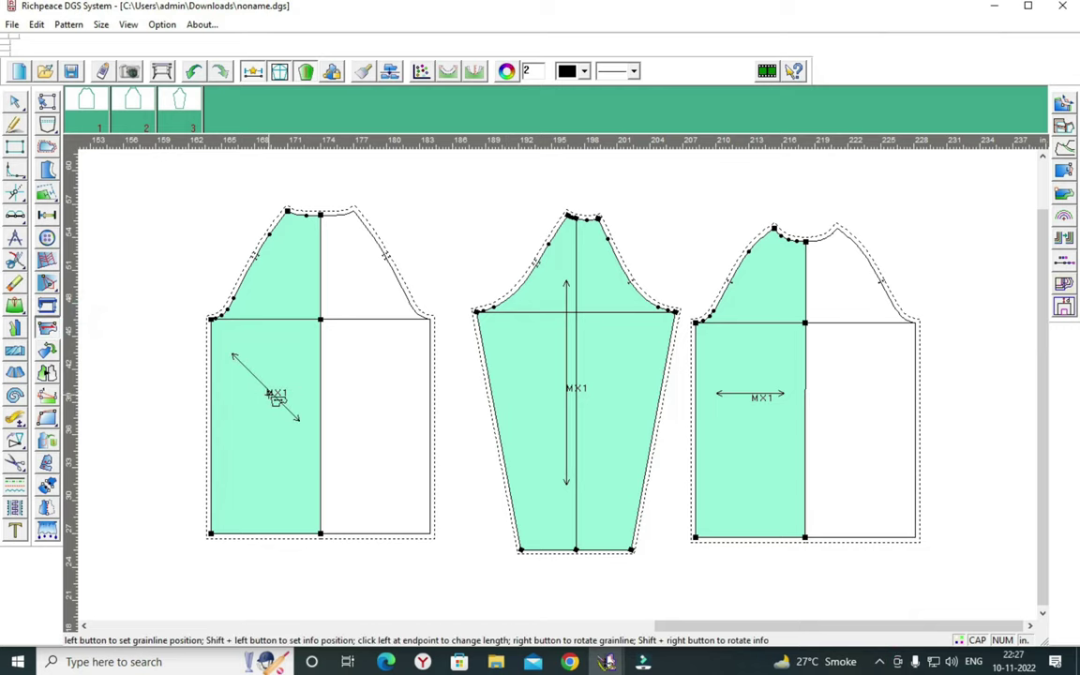
pyautogui.scroll(-1, 571, 380)
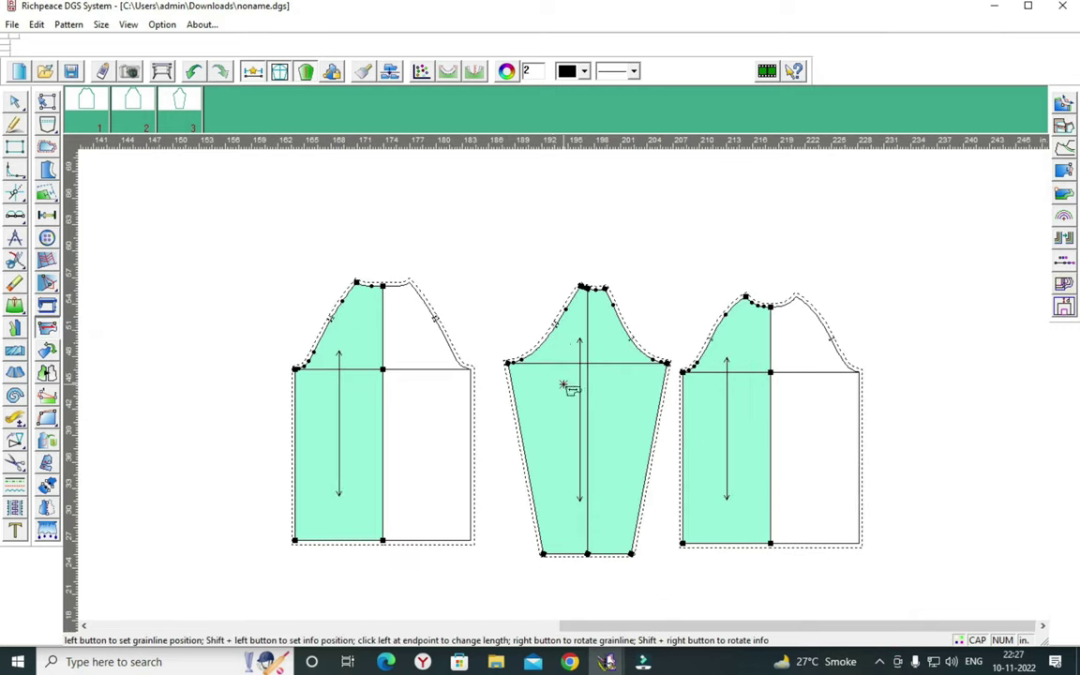
pyautogui.scroll(1, 569, 385)
pyautogui.scroll(1, 569, 385)
pyautogui.rightClick(458, 285)
# - Shift the left bodice slightly right and start measuring the first neckline curve segment
pyautogui.click(501, 323)
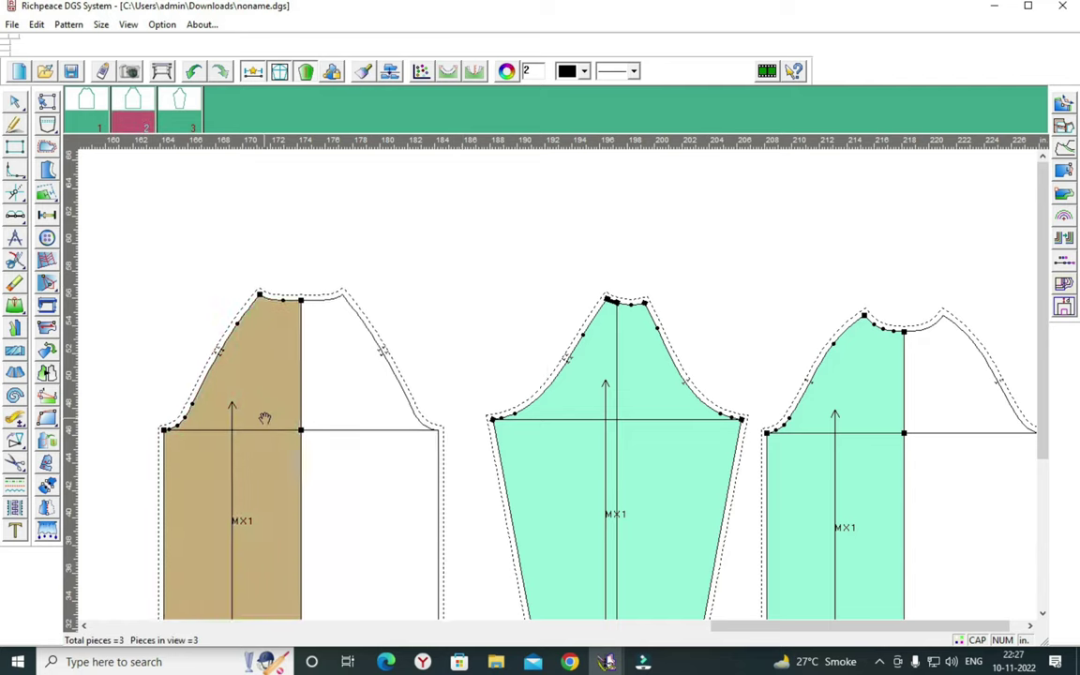
pyautogui.moveTo(265, 417); pyautogui.dragTo(281, 424)
pyautogui.click(14, 373)
pyautogui.scroll(2, 563, 385)
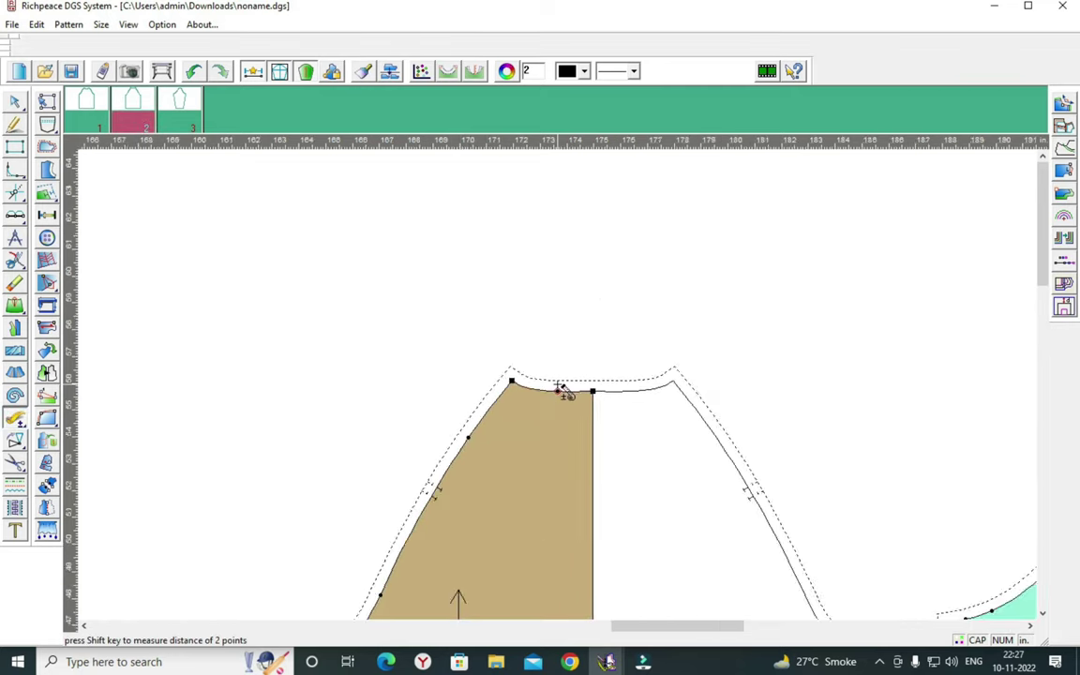
pyautogui.scroll(1, 544, 394)
pyautogui.click(523, 405)
pyautogui.scroll(-2, 618, 394)
pyautogui.scroll(1, 600, 384)
pyautogui.scroll(1, 699, 313)
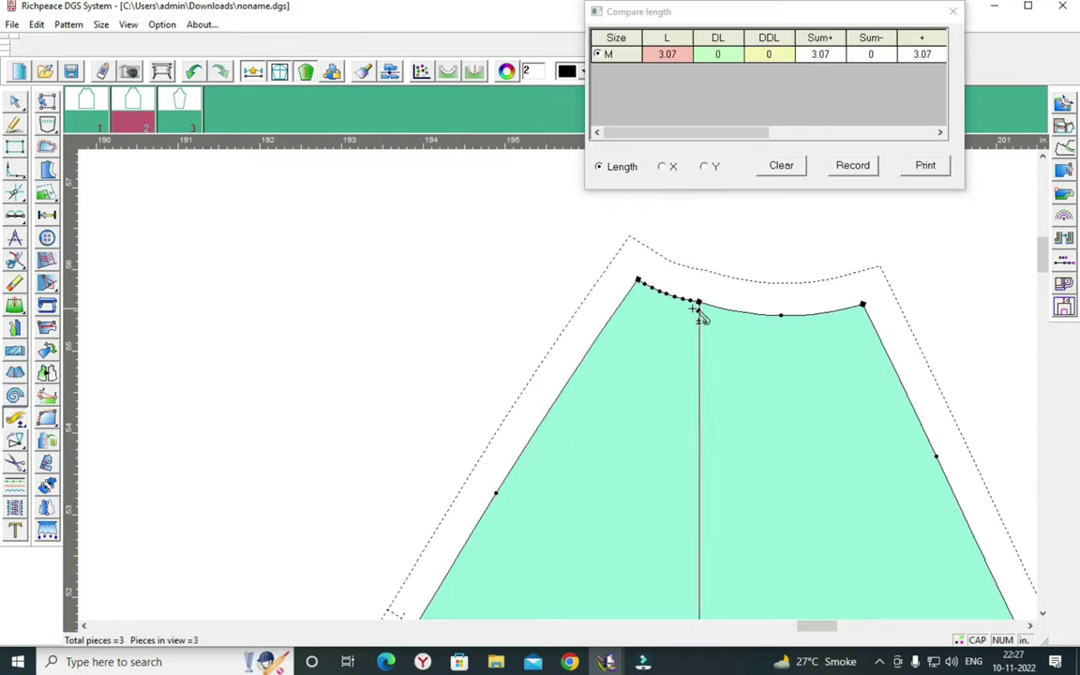
pyautogui.scroll(1, 615, 380)
# - Add the remaining neckline segments to the measurement, totalling 9.15 in for half the neck
pyautogui.click(617, 380)
pyautogui.click(503, 354)
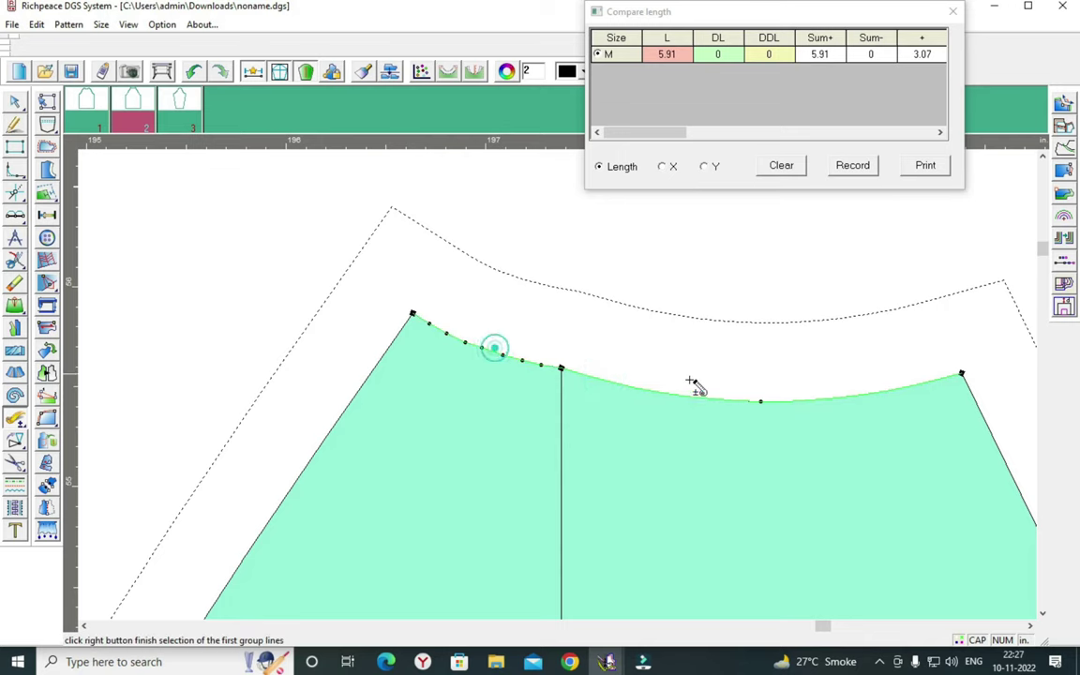
pyautogui.scroll(-3, 651, 414)
pyautogui.scroll(2, 566, 367)
pyautogui.scroll(1, 570, 405)
pyautogui.click(568, 405)
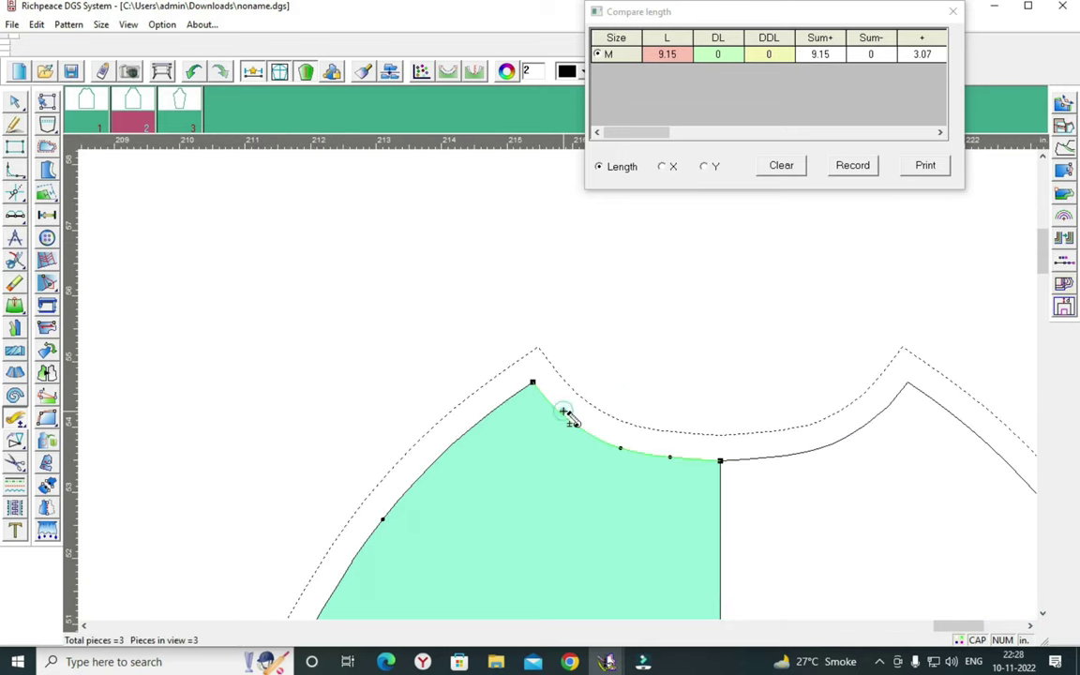
pyautogui.rightClick(529, 406)
pyautogui.scroll(-3, 530, 405)
pyautogui.scroll(-2, 529, 405)
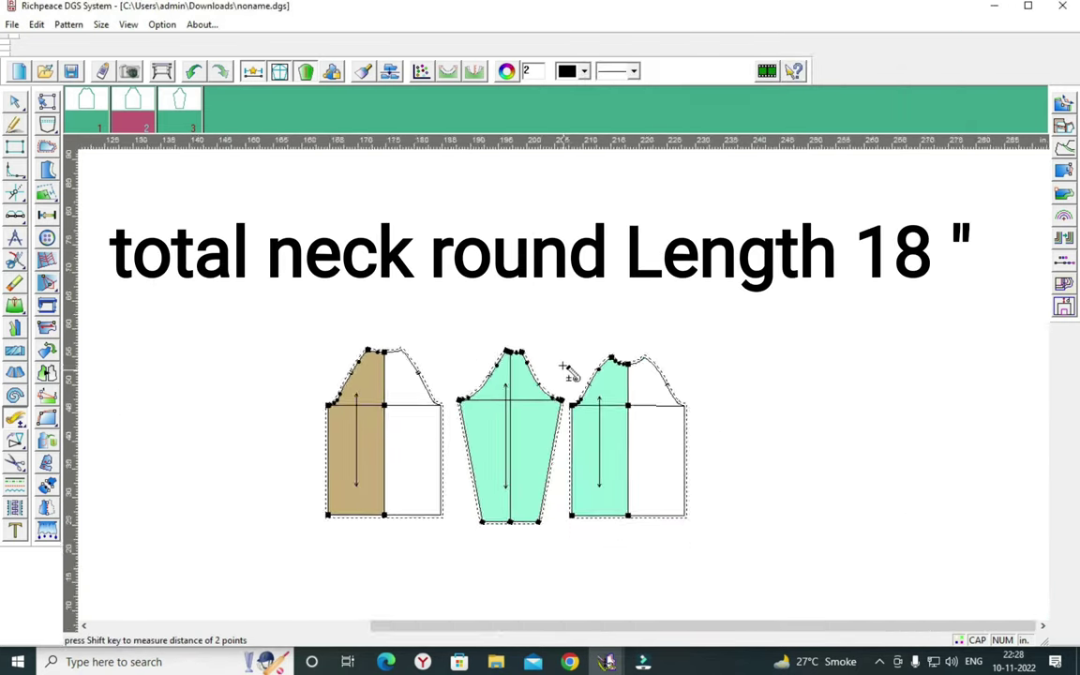
pyautogui.scroll(1, 569, 367)
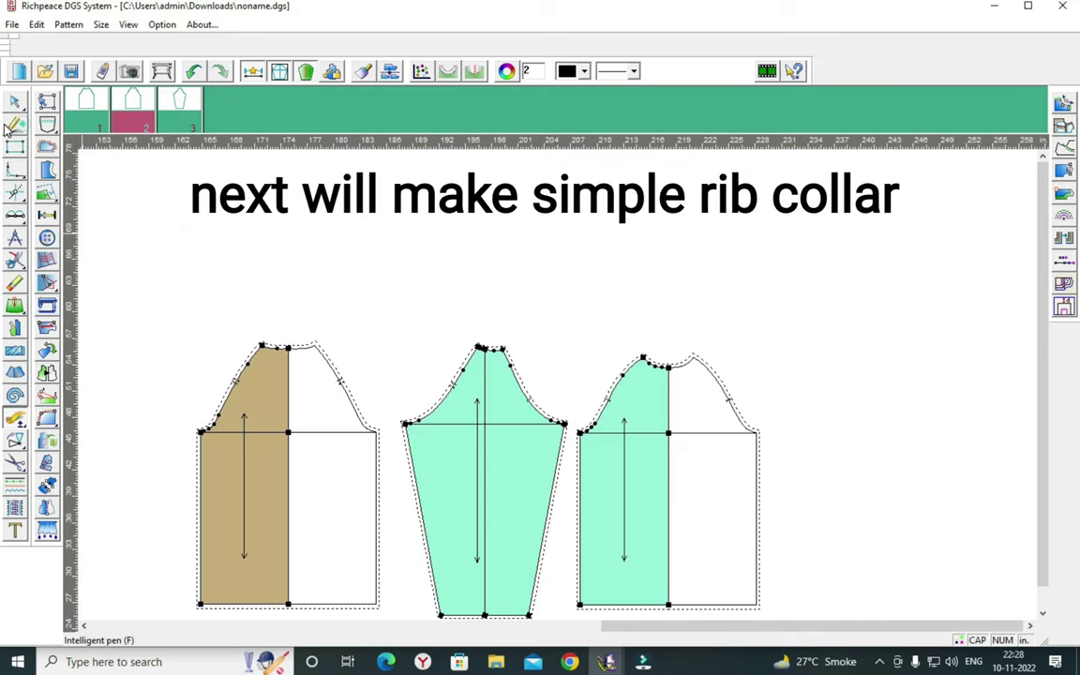
# - Draw a 9 by 3 inch rectangle for the rib collar
pyautogui.moveTo(474, 249); pyautogui.dragTo(634, 308)
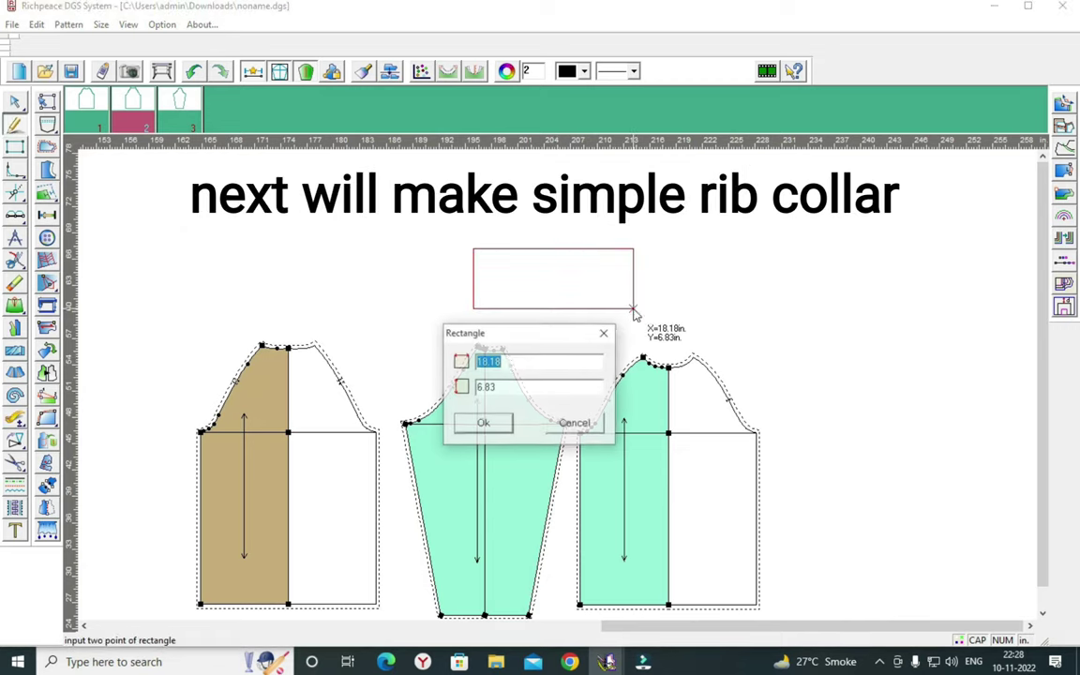
pyautogui.click(510, 362)
pyautogui.write('1')
pyautogui.write('9')
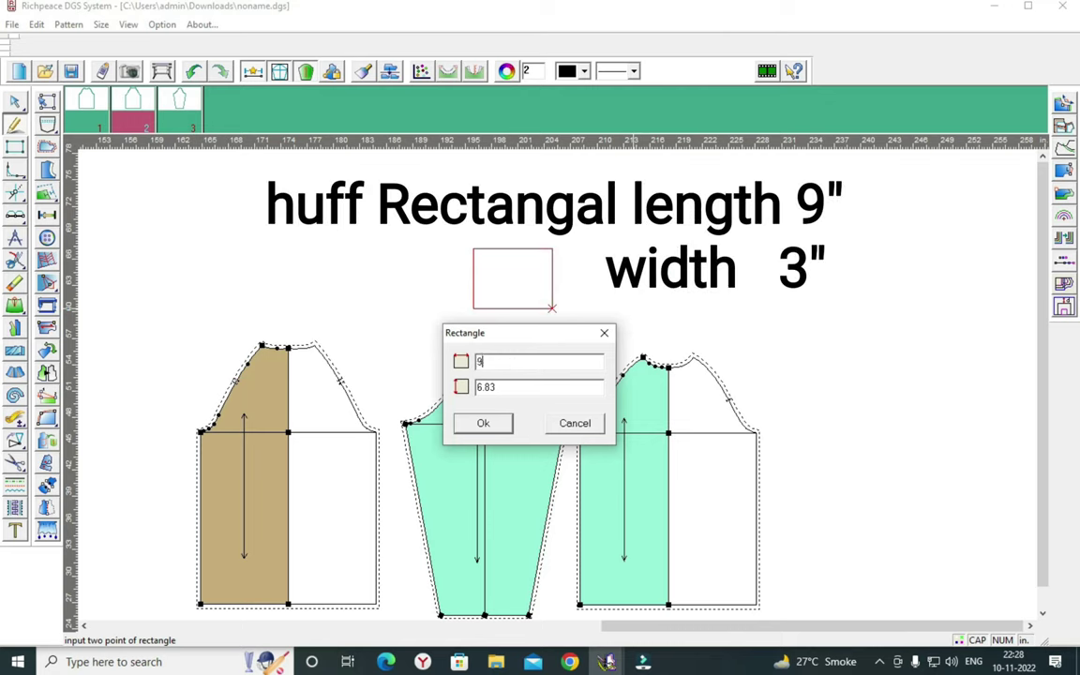
pyautogui.press('BackSpace')
pyautogui.write('3')
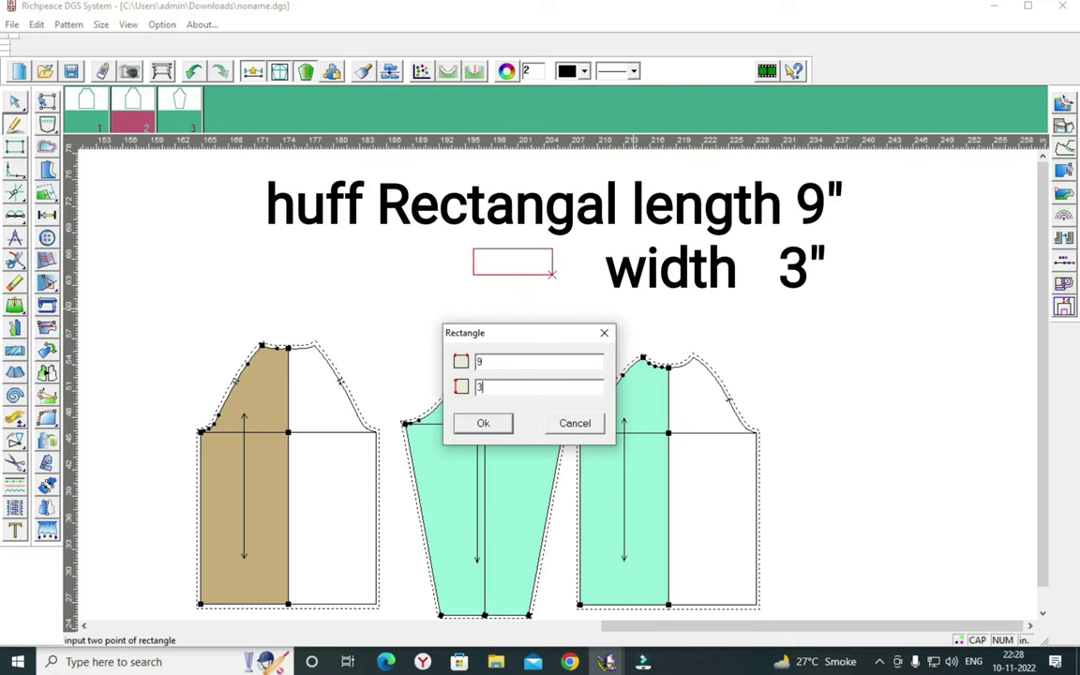
pyautogui.click(499, 423)
pyautogui.scroll(2, 539, 319)
pyautogui.scroll(1, 564, 368)
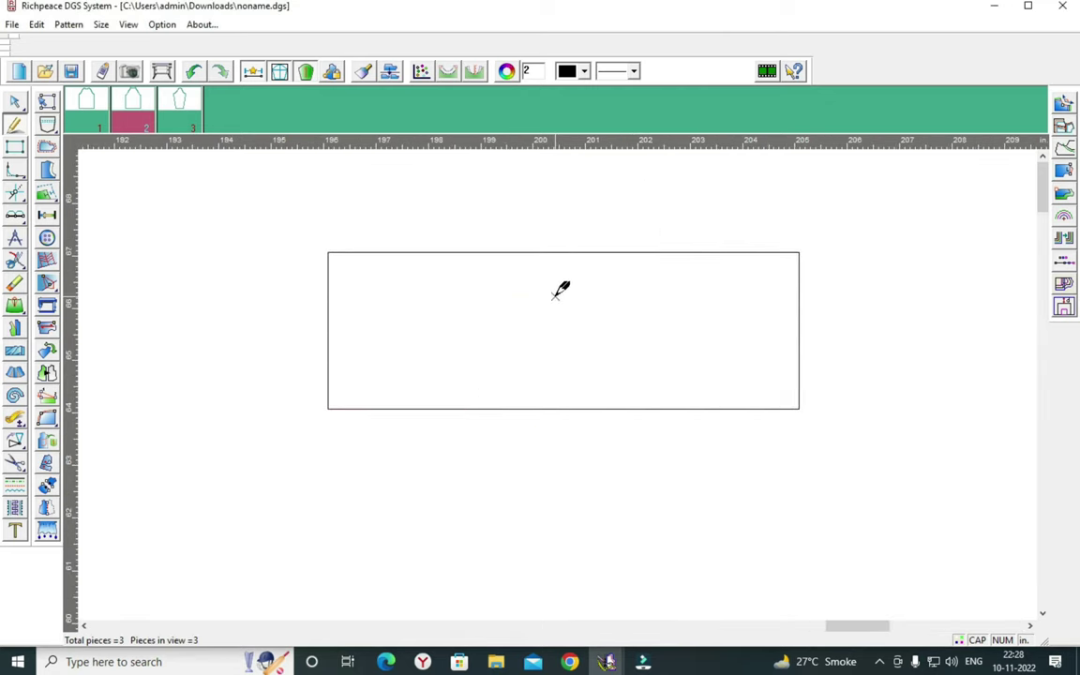
pyautogui.scroll(-1, 561, 287)
# - Add a parallel line 0.7 inch above the rectangle's top edge
pyautogui.click(546, 359)
pyautogui.click(550, 321)
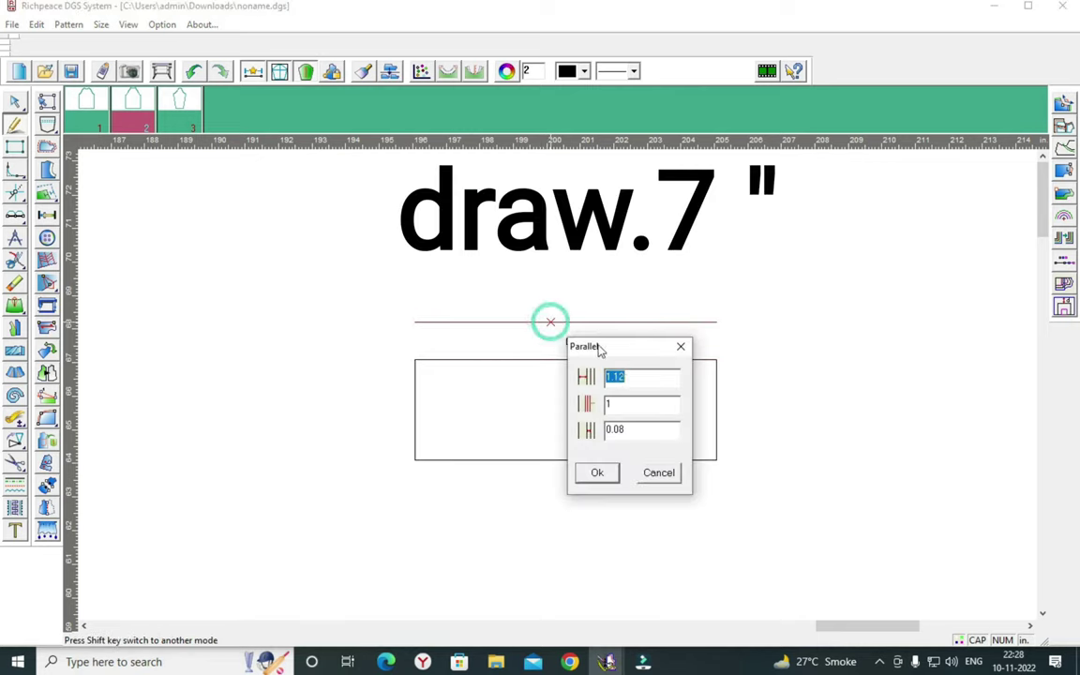
pyautogui.press('BackSpace')
pyautogui.press('BackSpace')
pyautogui.press('BackSpace')
pyautogui.write('7')
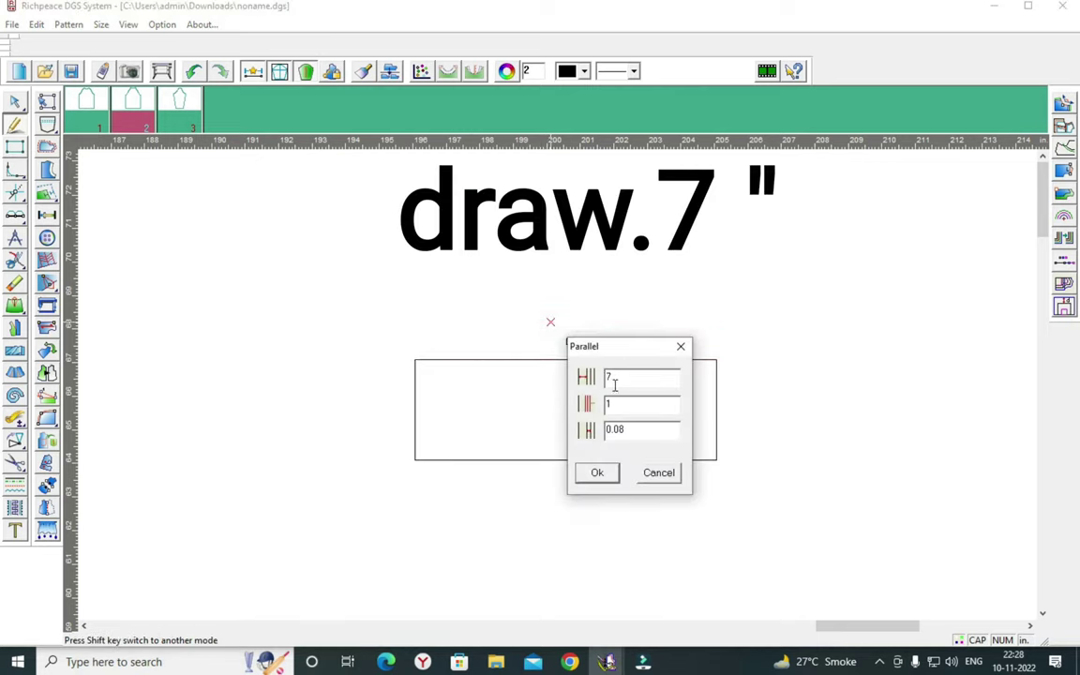
pyautogui.click(603, 476)
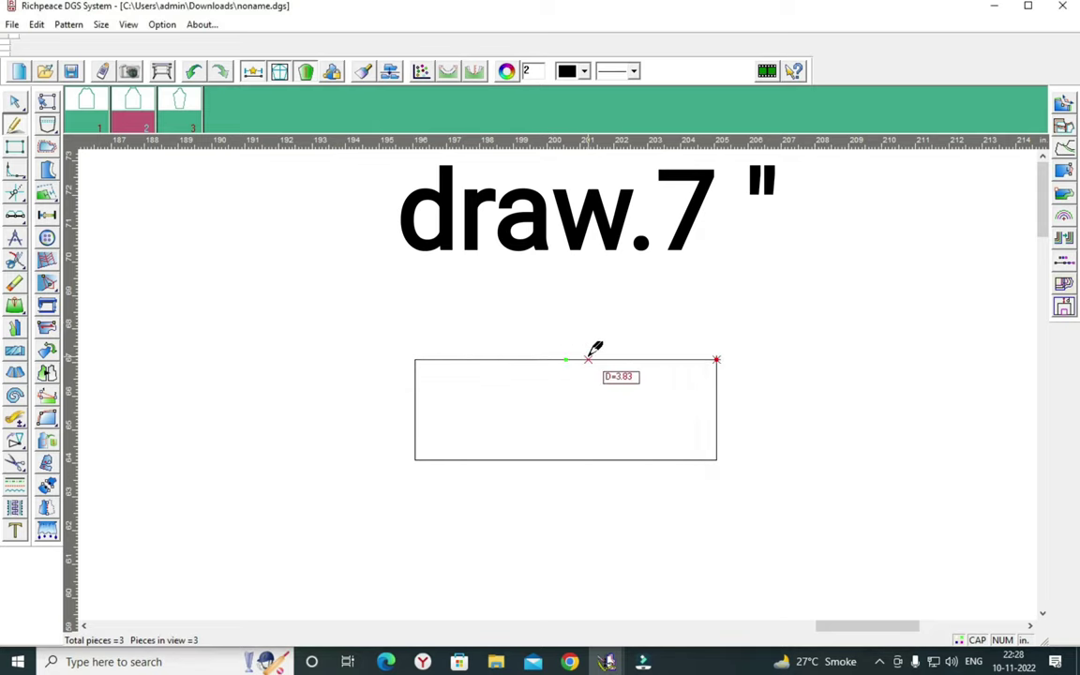
pyautogui.click(589, 358)
pyautogui.click(525, 371)
pyautogui.press('BackSpace')
pyautogui.press('BackSpace')
pyautogui.press('BackSpace')
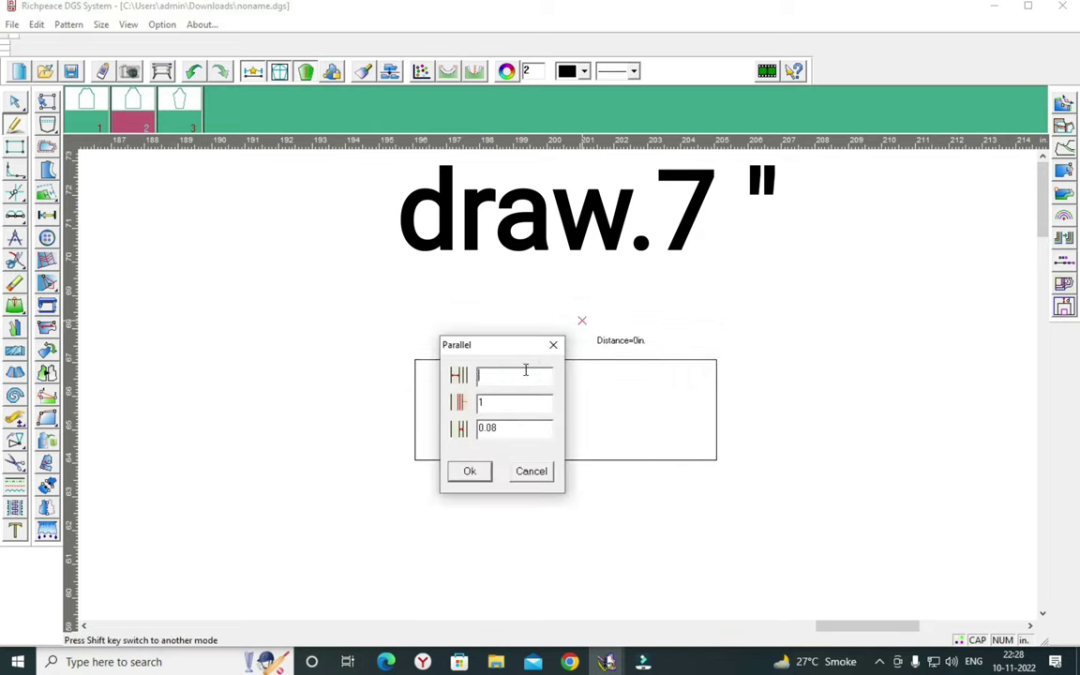
pyautogui.write('7')
pyautogui.click(470, 471)
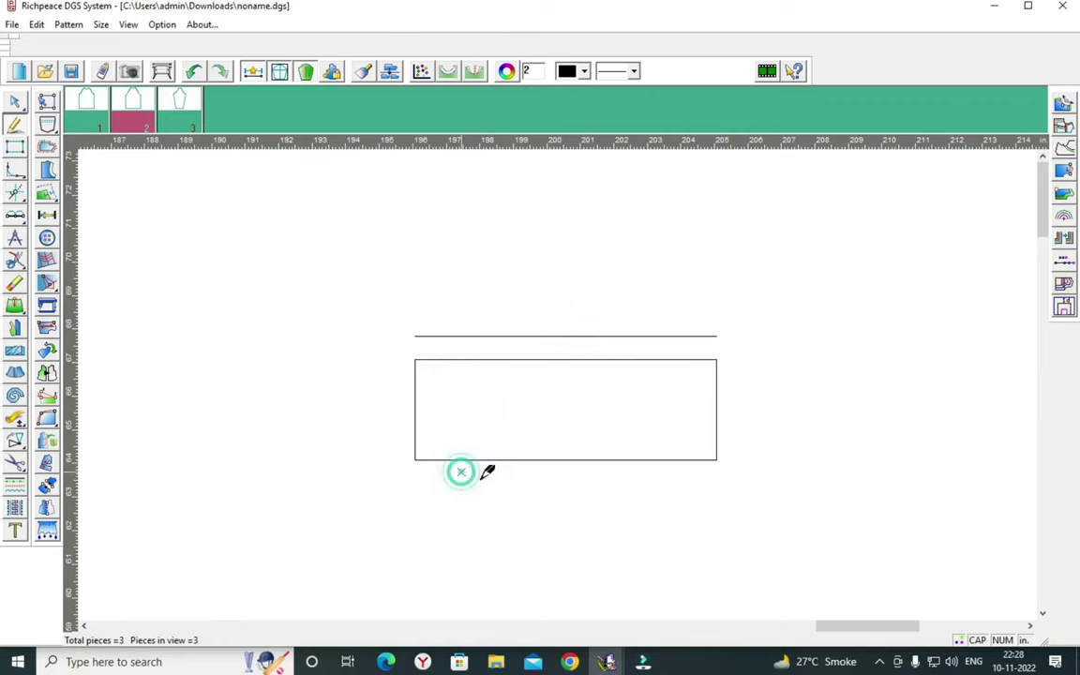
# - Add a 0.7-inch parallel line inside the bottom edge and join the upper line to the corner
pyautogui.click(529, 459)
pyautogui.click(523, 432)
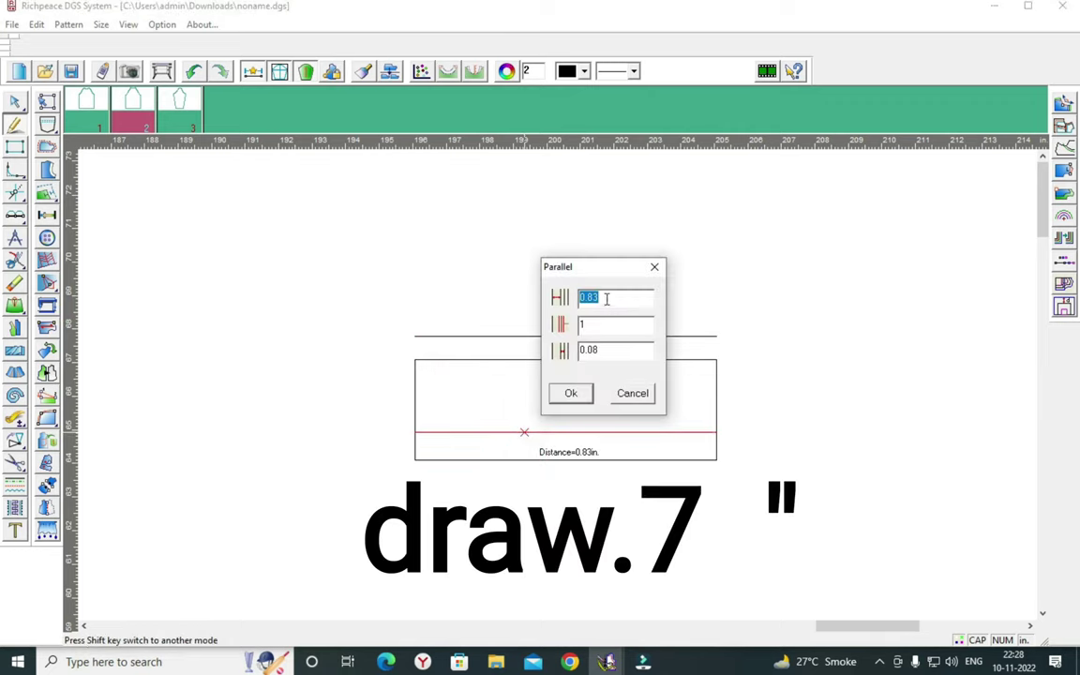
pyautogui.click(605, 297)
pyautogui.press('BackSpace')
pyautogui.press('BackSpace')
pyautogui.press('BackSpace')
pyautogui.write('.7')
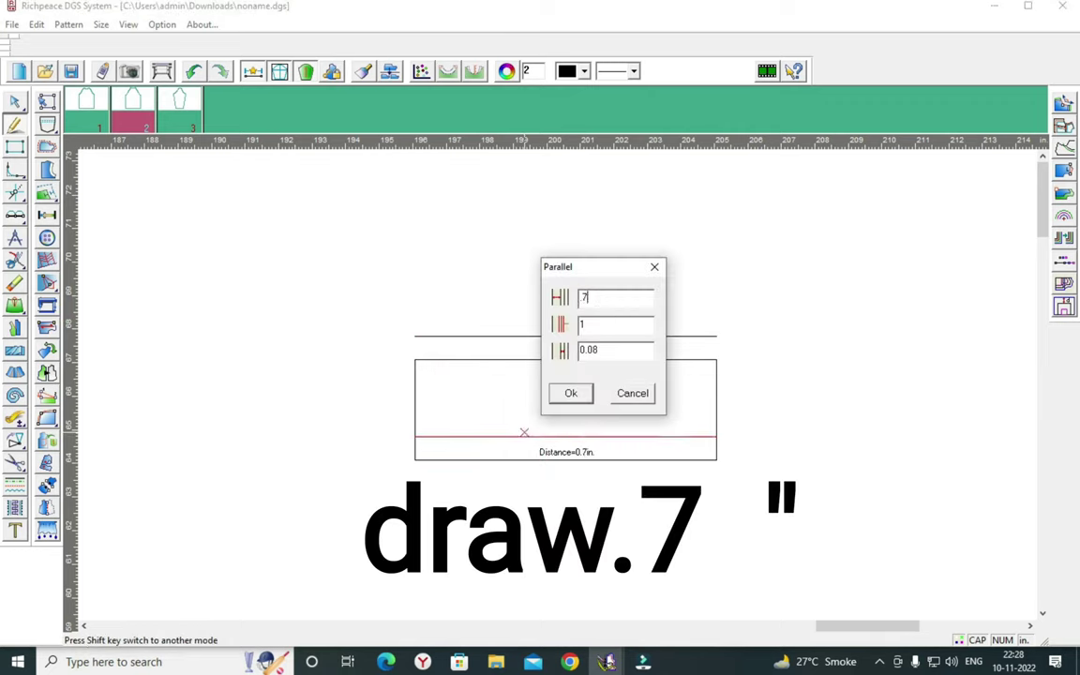
pyautogui.click(571, 393)
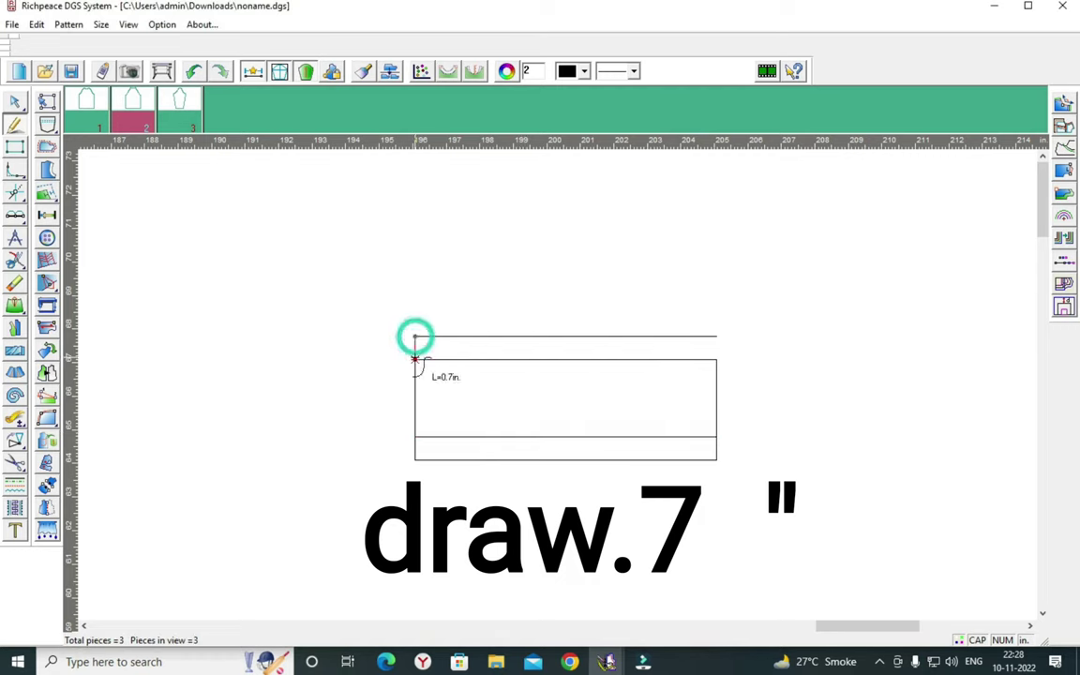
pyautogui.click(416, 336)
pyautogui.click(415, 359)
pyautogui.rightClick(694, 364)
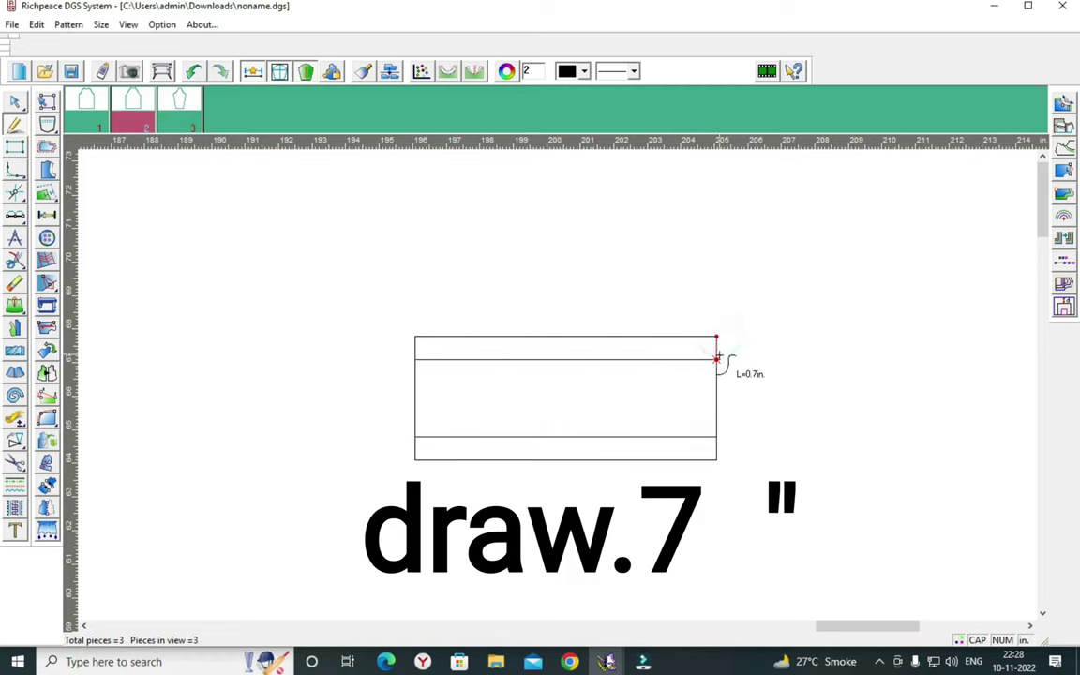
# - Add a 0.7-inch parallel line right of the rectangle and a slanted line from the top-left corner
pyautogui.click(720, 379)
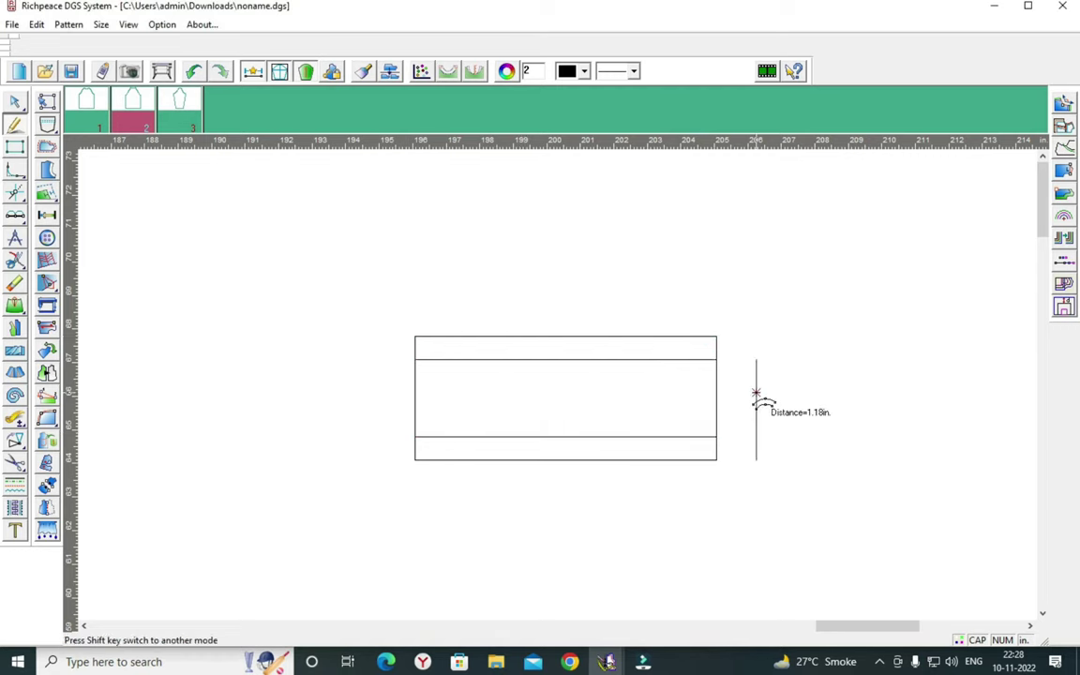
pyautogui.click(749, 388)
pyautogui.click(669, 440)
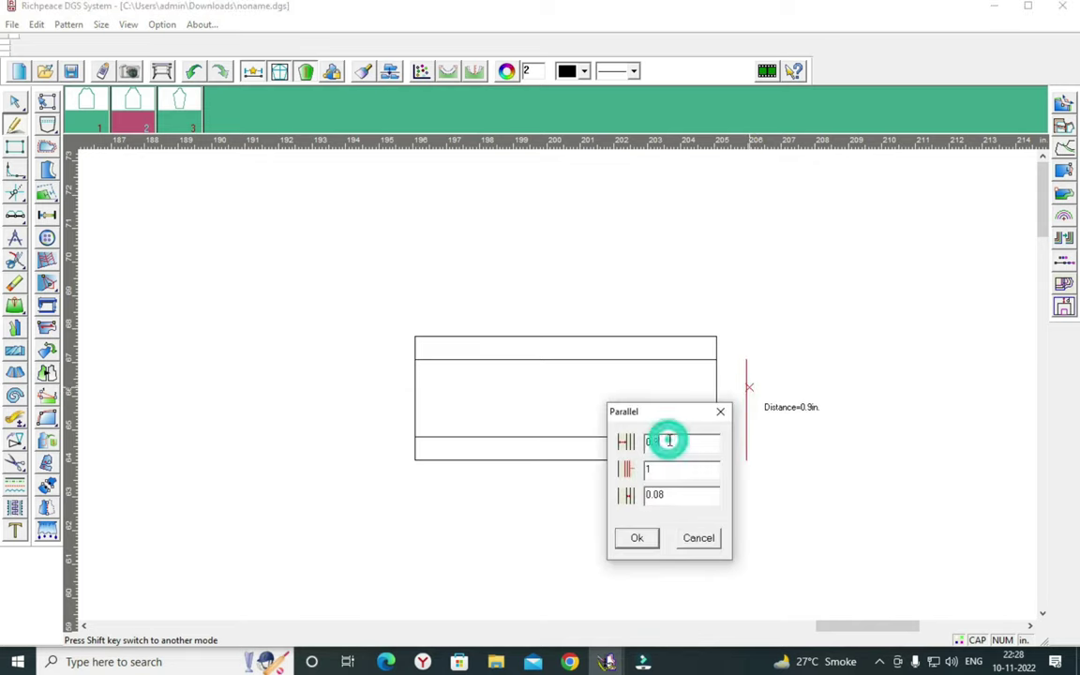
pyautogui.press('BackSpace')
pyautogui.press('BackSpace')
pyautogui.write('7')
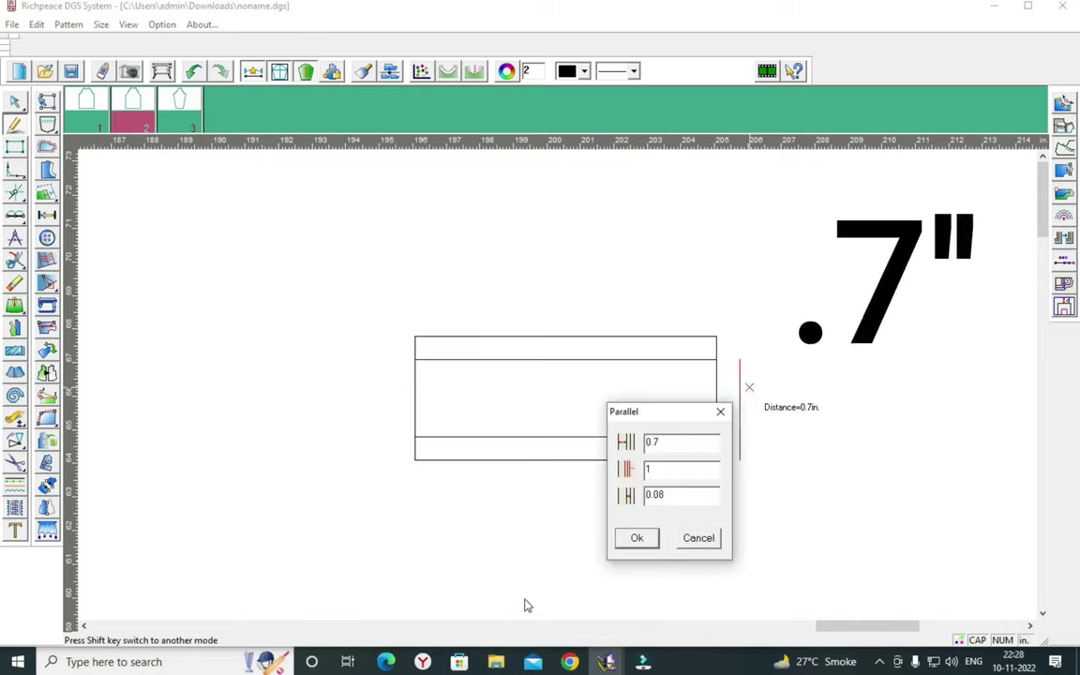
pyautogui.click(638, 538)
pyautogui.click(416, 337)
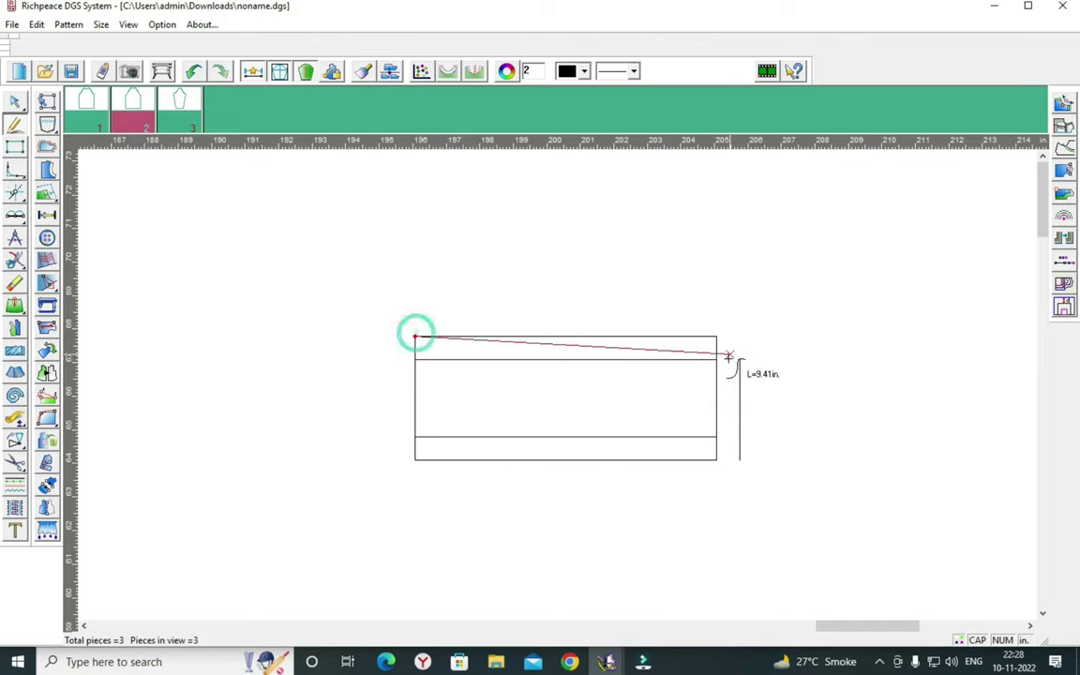
pyautogui.click(717, 359)
# - Bend the collar's slanted top line into a smooth curve
pyautogui.rightClick(579, 382)
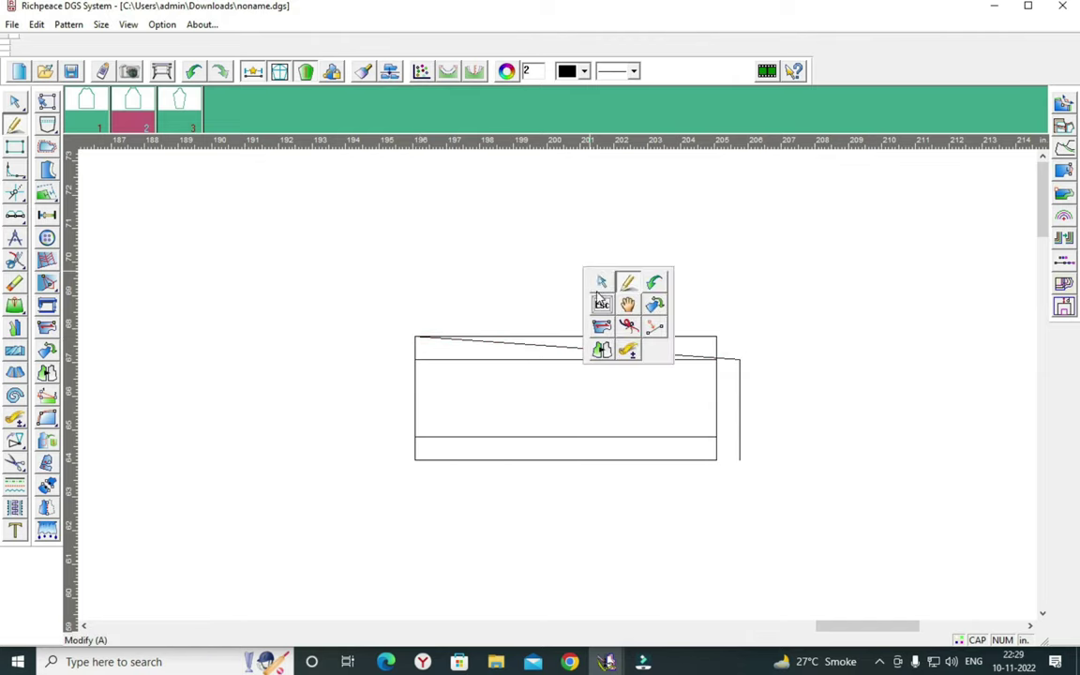
pyautogui.click(598, 287)
pyautogui.scroll(2, 554, 405)
pyautogui.click(579, 410)
pyautogui.scroll(-2, 579, 409)
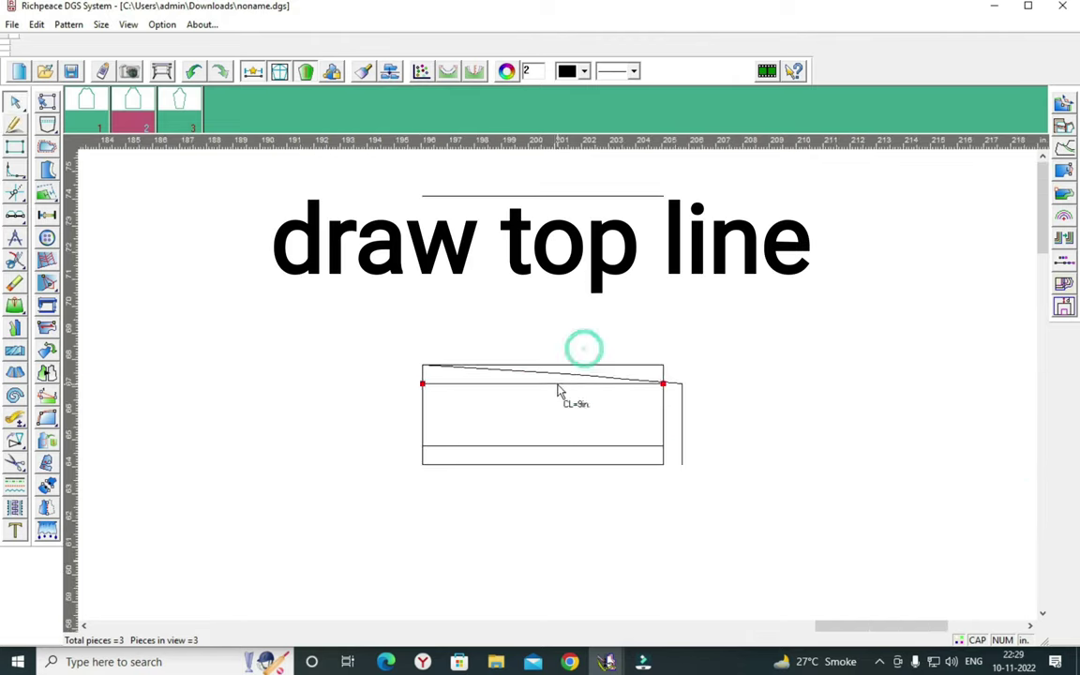
pyautogui.scroll(1, 552, 402)
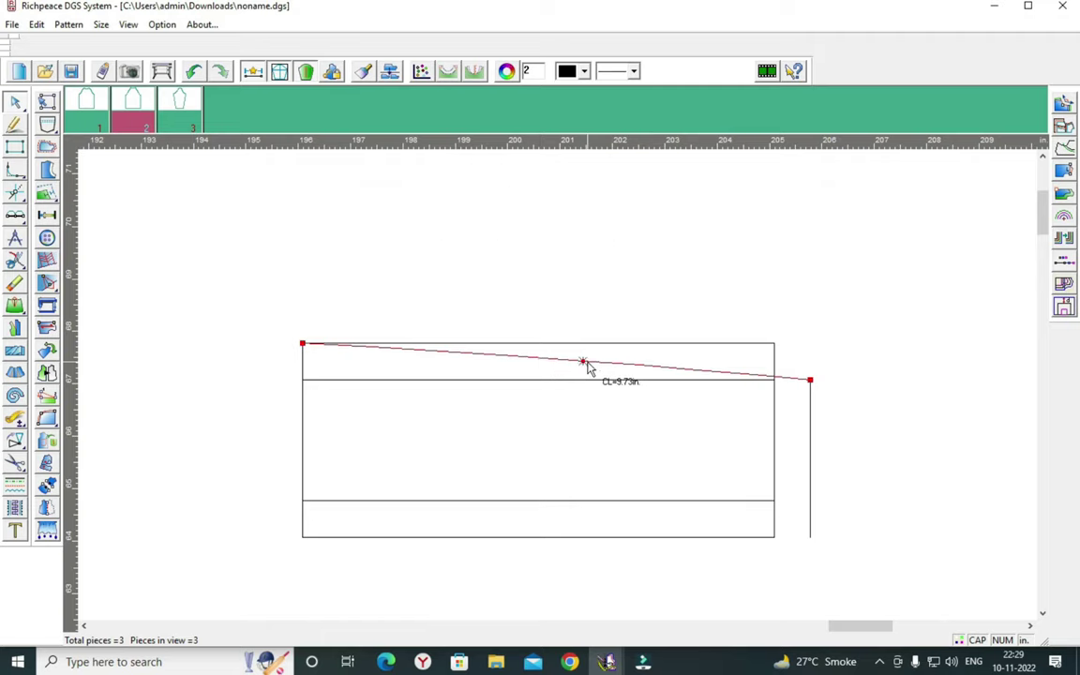
pyautogui.scroll(-1, 572, 333)
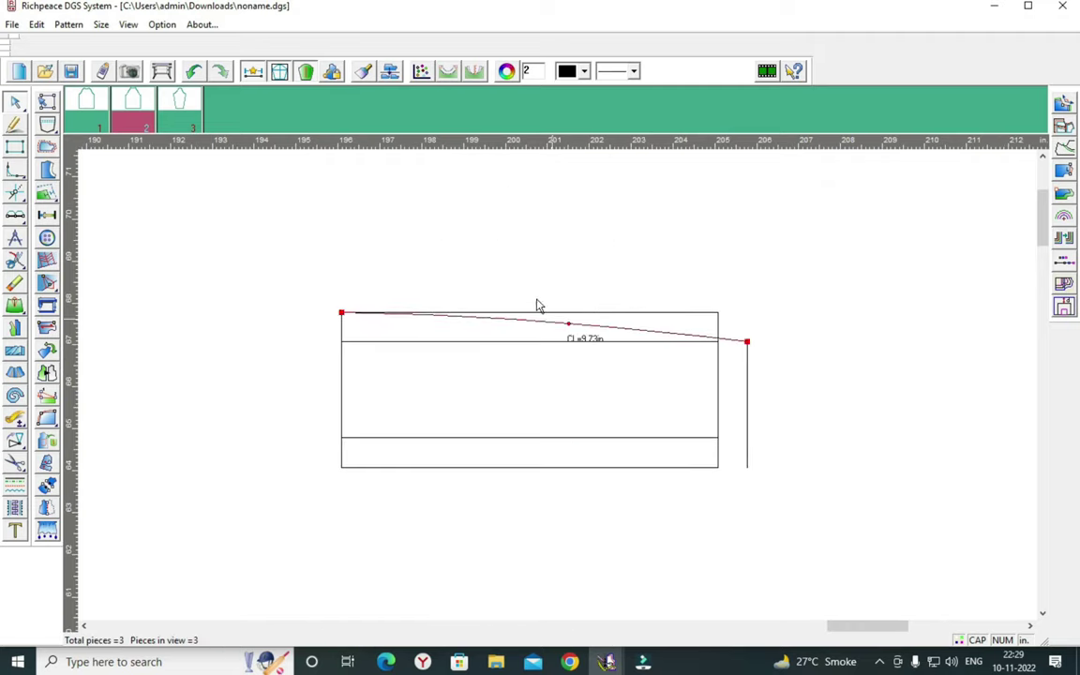
# - Draw a lower slanted line from the band's inner bottom line to the right extension corner
pyautogui.rightClick(521, 284)
pyautogui.click(546, 282)
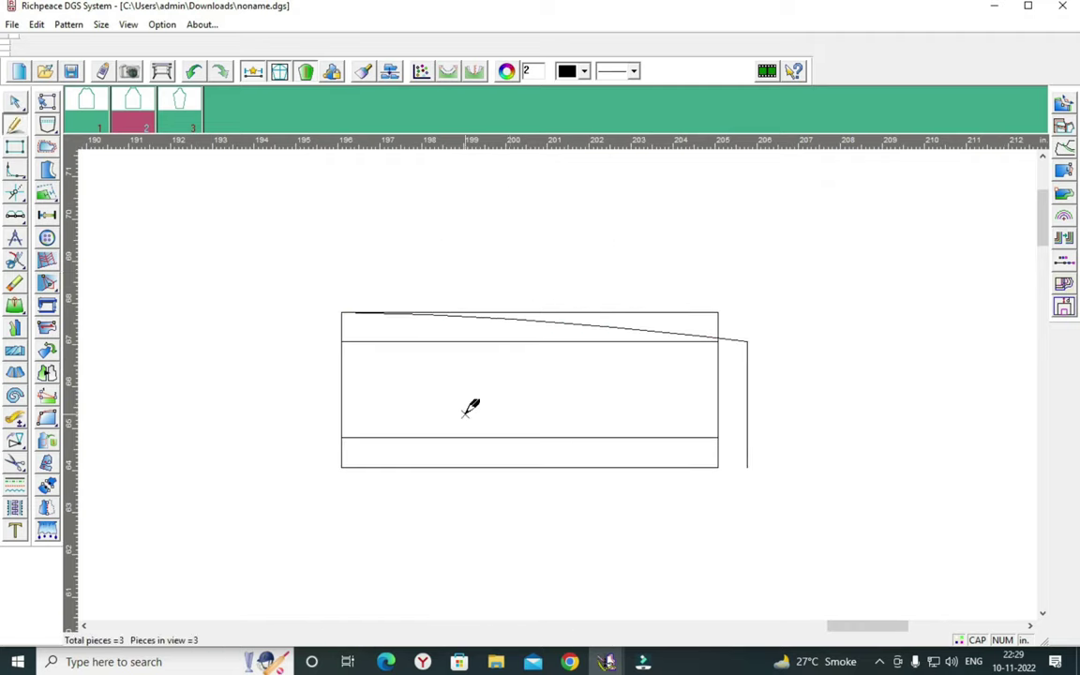
pyautogui.click(351, 438)
pyautogui.click(510, 311)
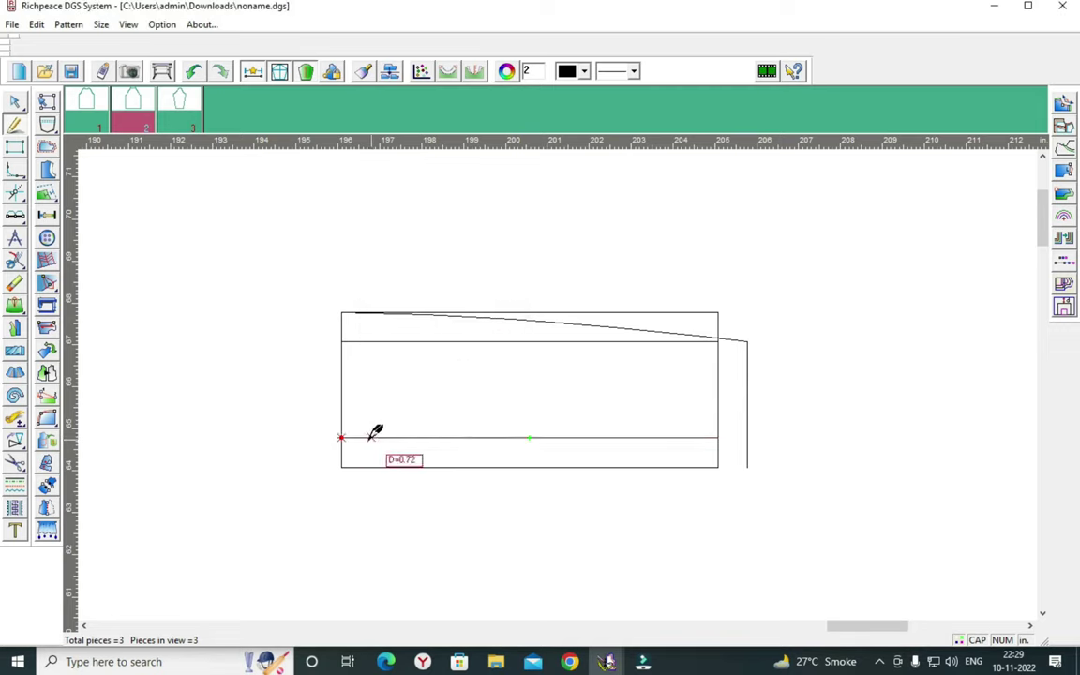
pyautogui.click(342, 437)
pyautogui.click(746, 468)
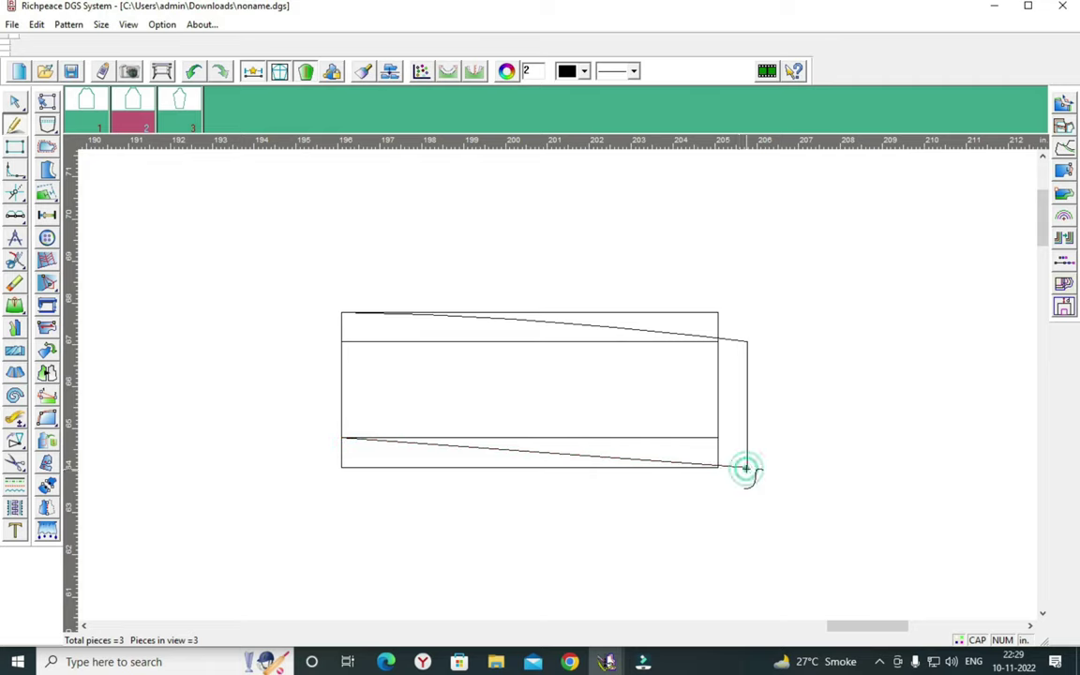
# - Bend the lower slanted line into a 9.73 in curve
pyautogui.rightClick(534, 509)
pyautogui.click(550, 532)
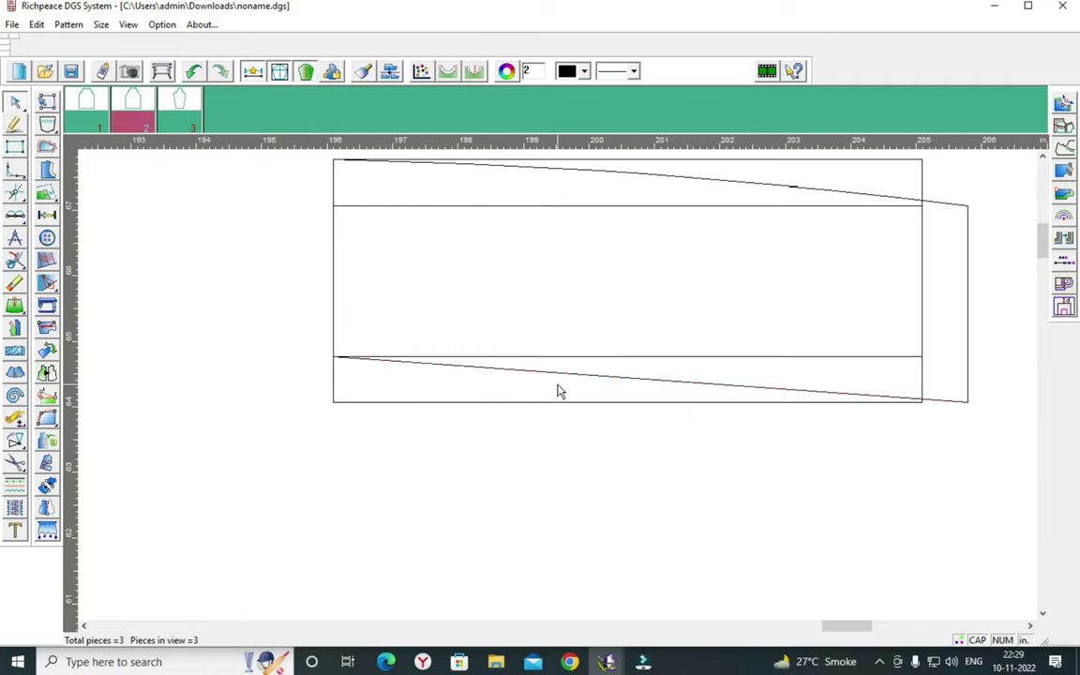
pyautogui.click(549, 375)
pyautogui.click(539, 376)
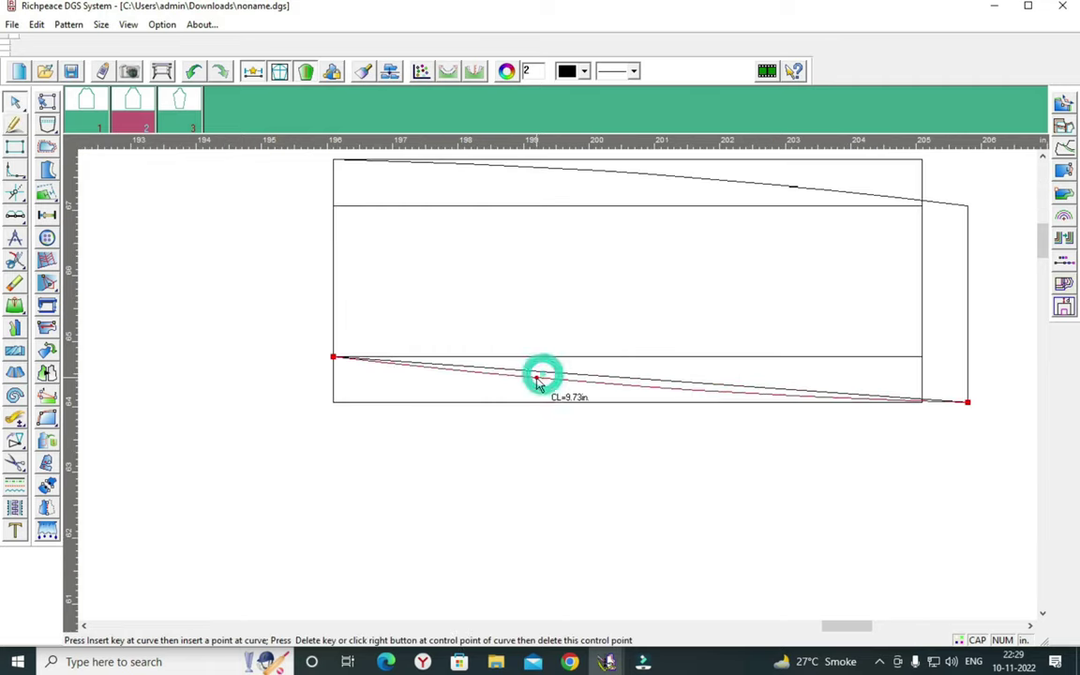
pyautogui.scroll(-1, 565, 409)
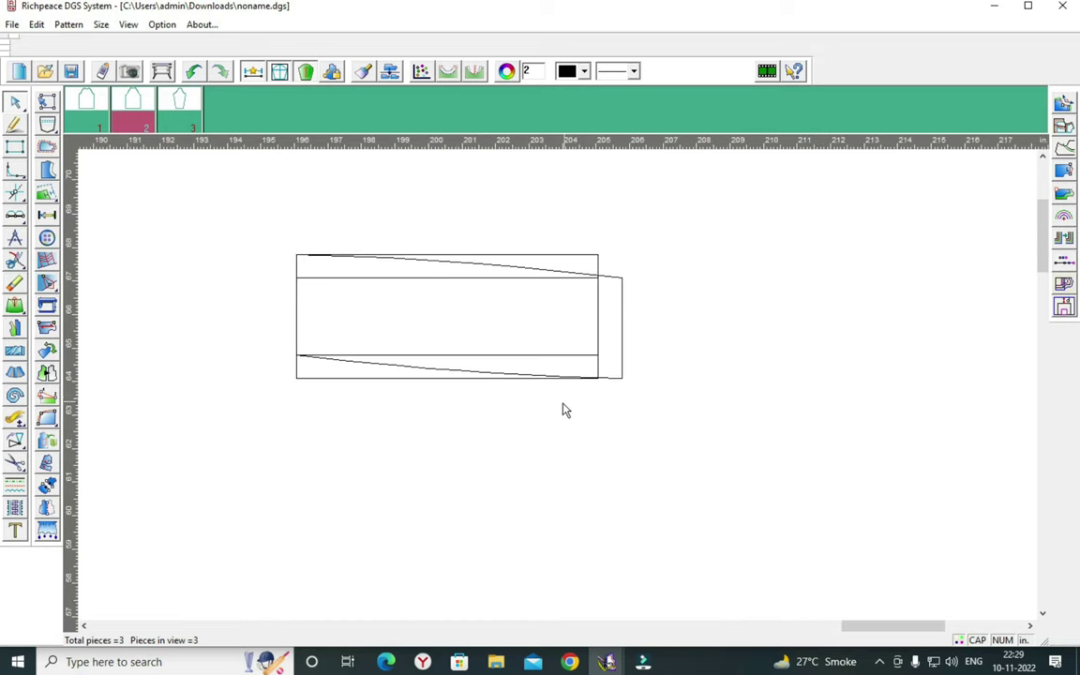
# - Offset the collar's lower right corner vertically by 1.3 in
pyautogui.click(623, 381)
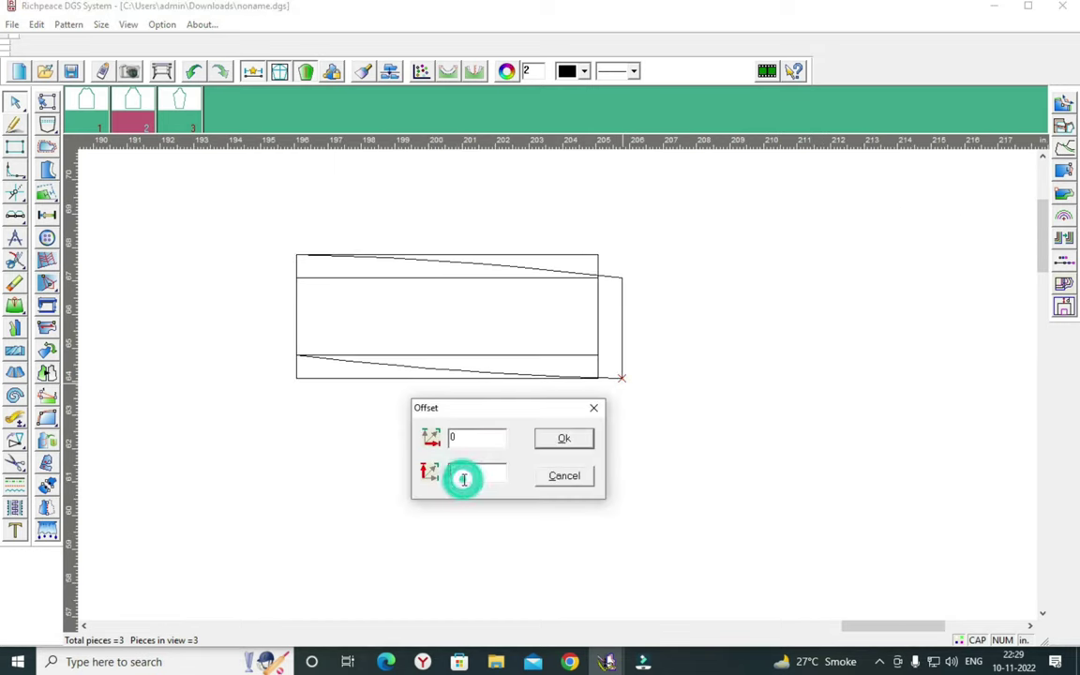
pyautogui.write('1')
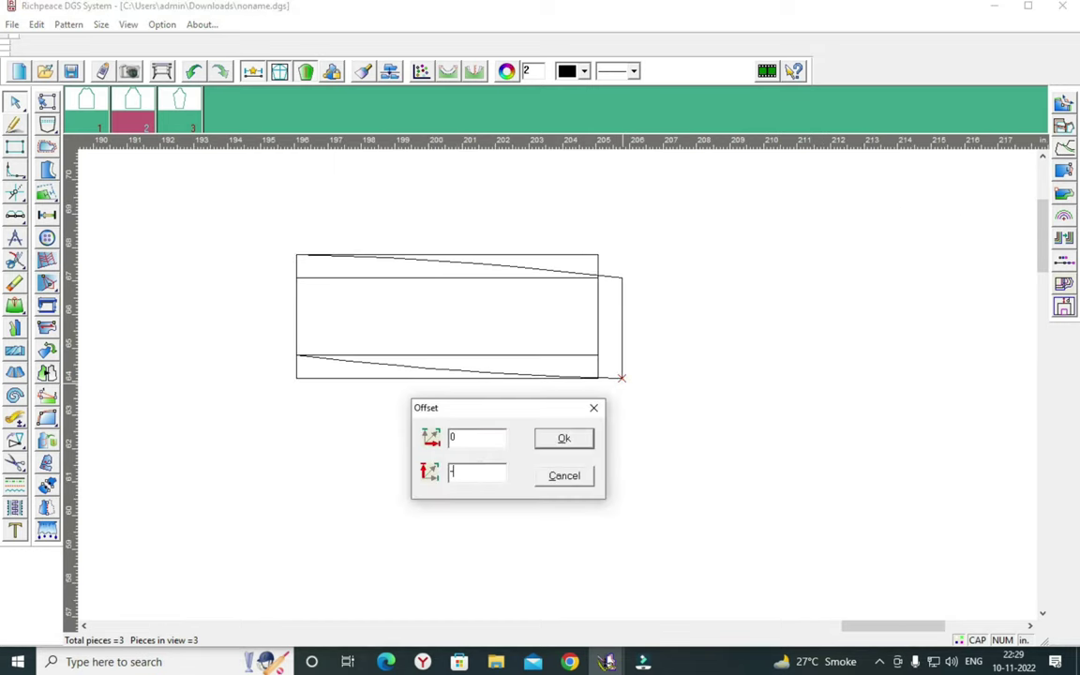
pyautogui.write('.3')
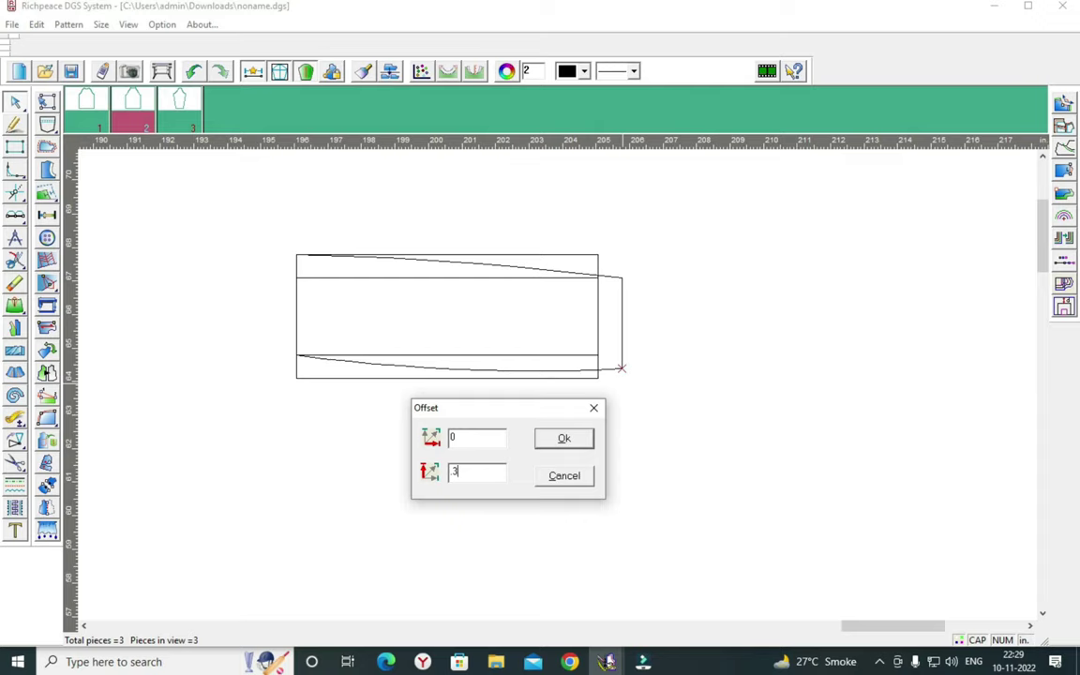
pyautogui.click(564, 439)
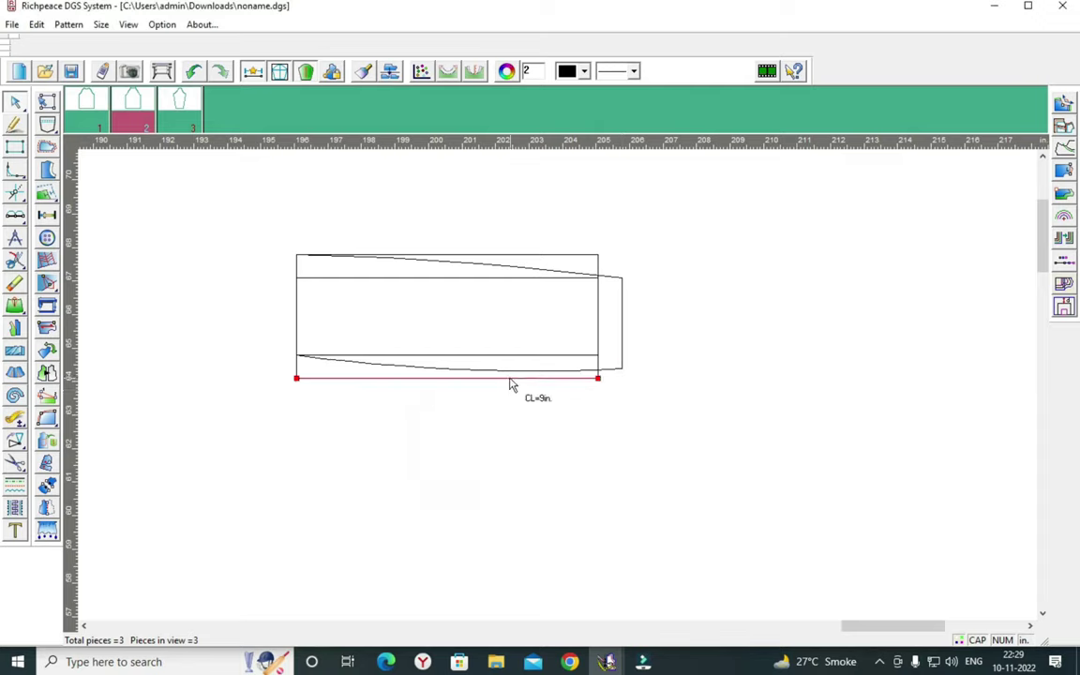
pyautogui.scroll(2, 525, 383)
pyautogui.scroll(1, 553, 391)
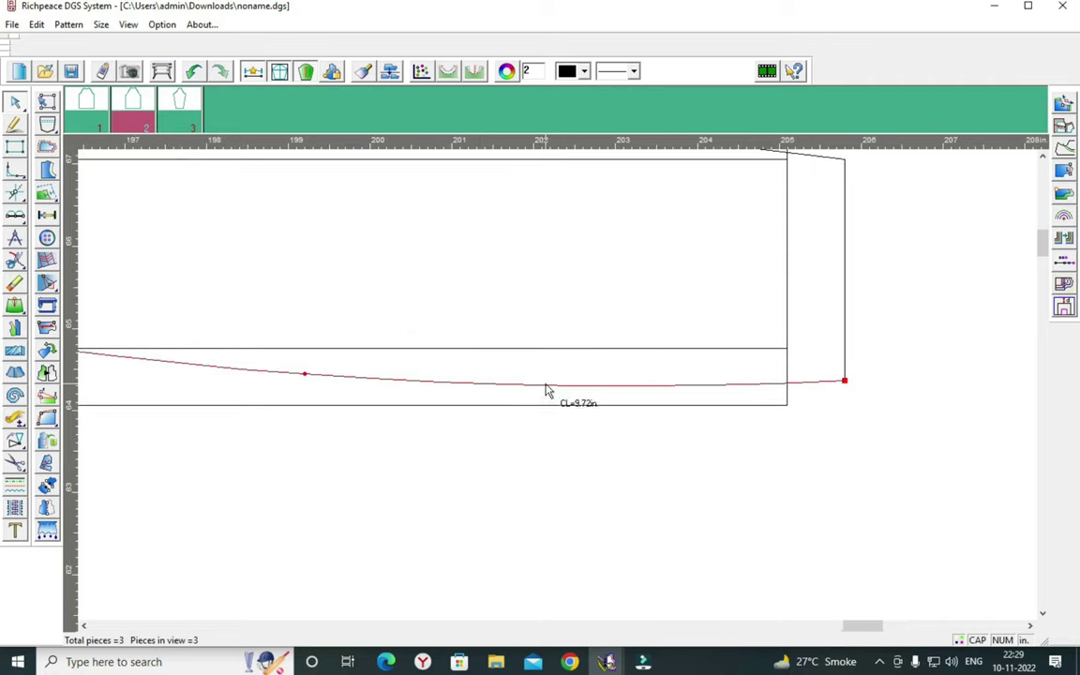
# - Smooth the lower curve upward and pull the right seam line's lower end left
pyautogui.click(549, 387)
pyautogui.scroll(-3, 553, 384)
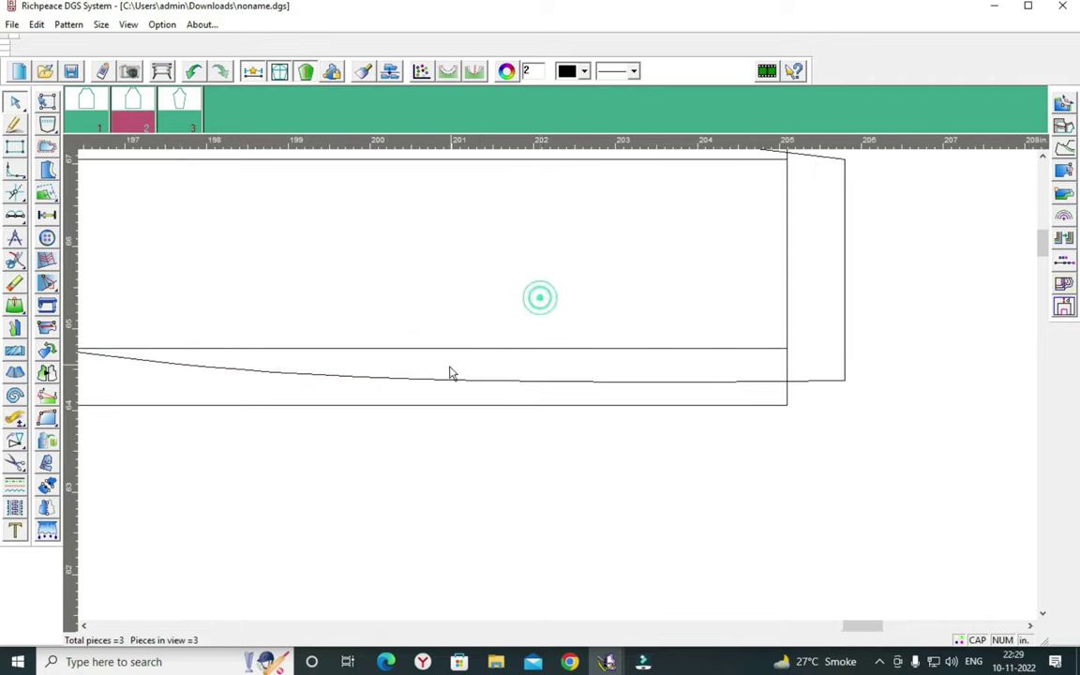
pyautogui.scroll(2, 541, 405)
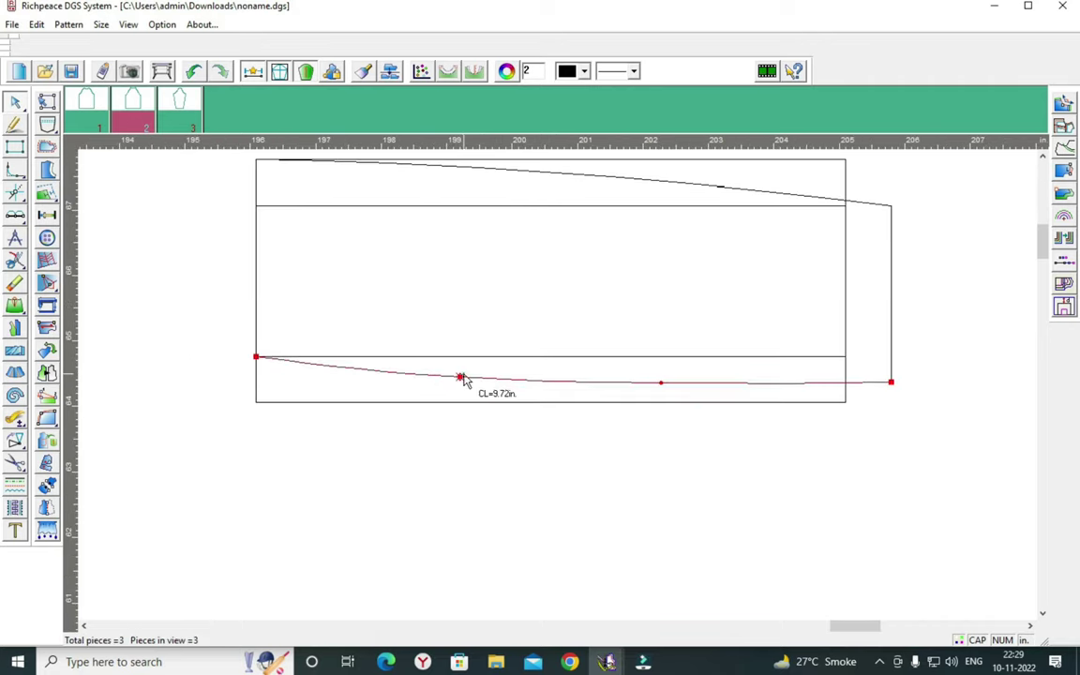
pyautogui.moveTo(461, 378); pyautogui.dragTo(467, 365)
pyautogui.scroll(-2, 615, 391)
pyautogui.scroll(1, 573, 379)
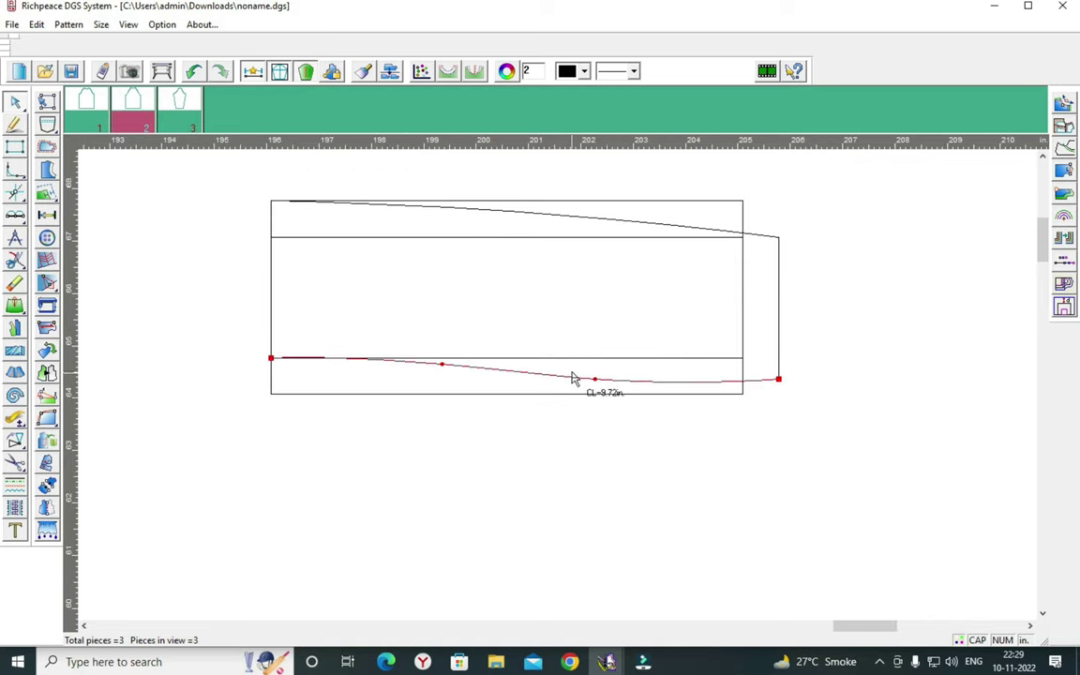
pyautogui.moveTo(776, 380); pyautogui.dragTo(755, 383)
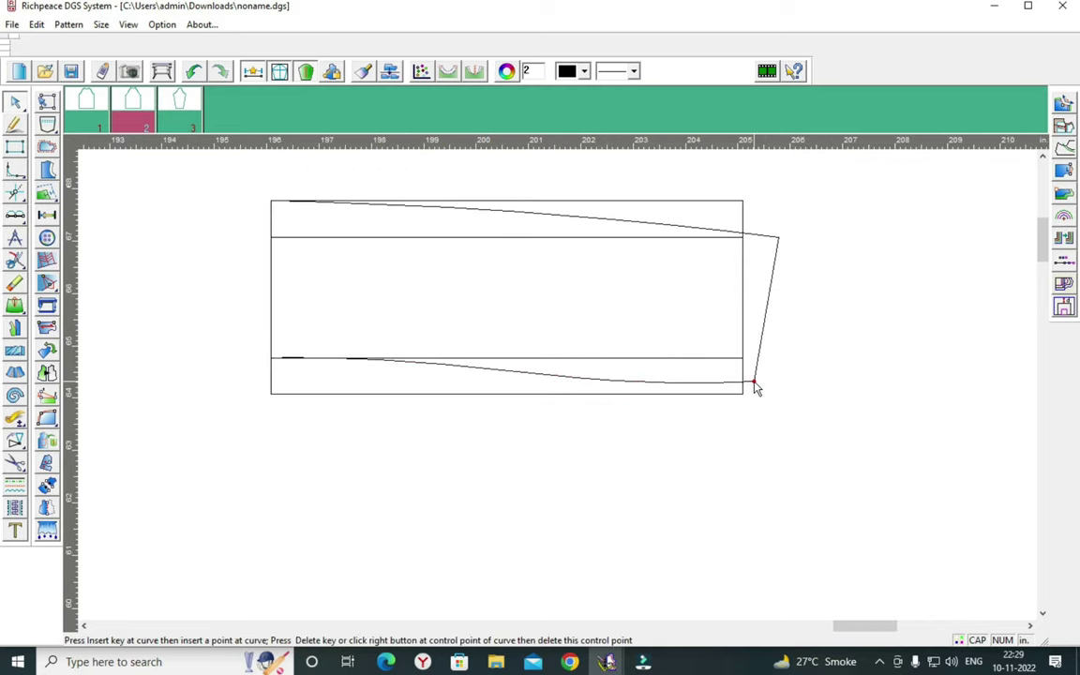
pyautogui.rightClick(815, 372)
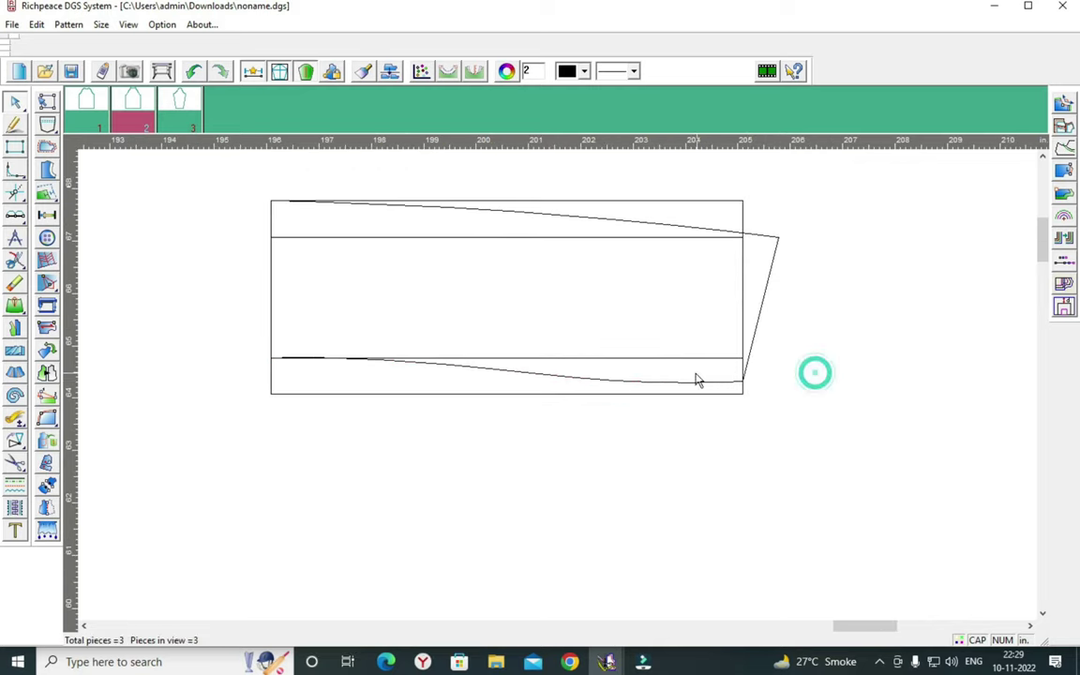
# - Check the 9.72 in lower curve and bottom line, then return to selection mode
pyautogui.click(594, 376)
pyautogui.click(599, 395)
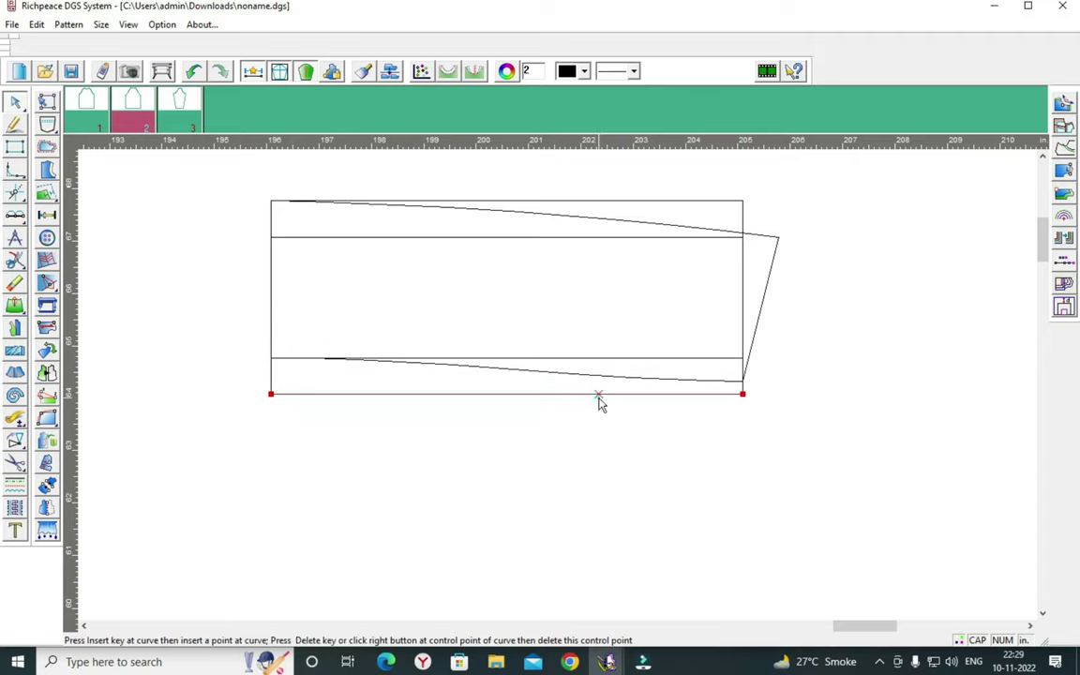
pyautogui.scroll(-1, 557, 382)
pyautogui.scroll(1, 554, 373)
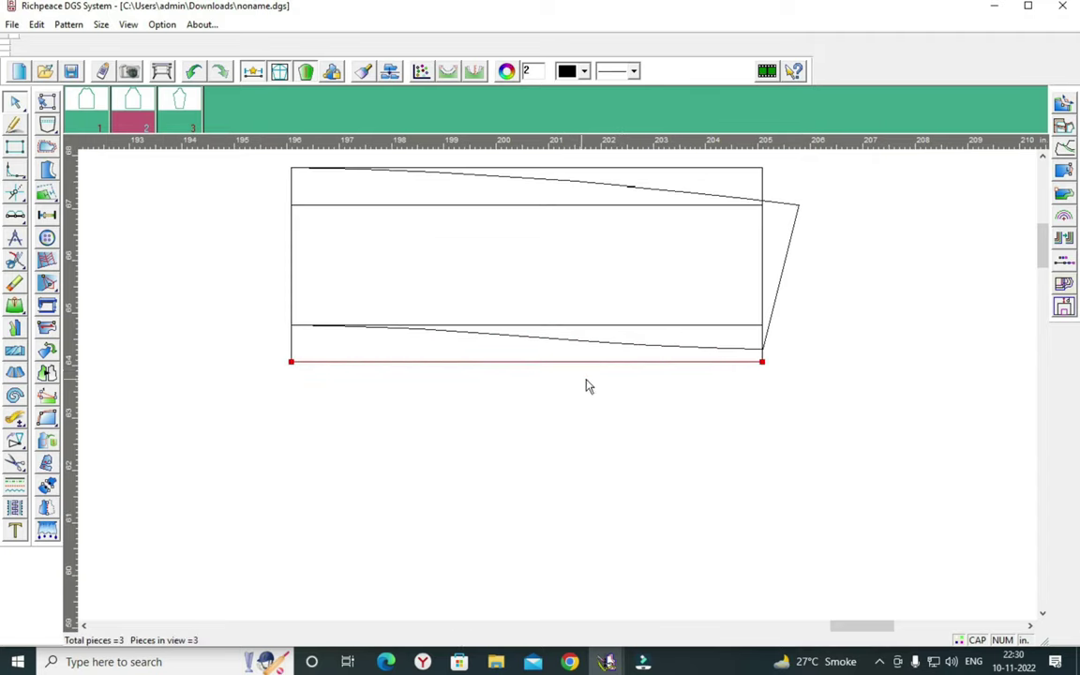
pyautogui.rightClick(689, 442)
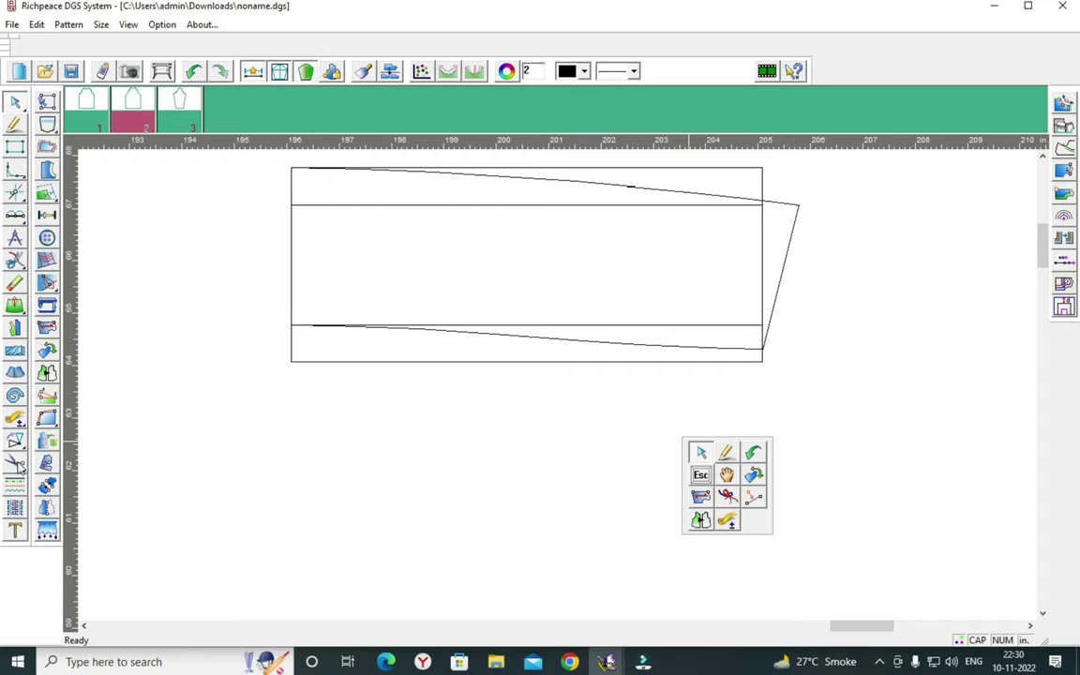
pyautogui.click(701, 453)
pyautogui.click(16, 462)
# - Cut the enclosed collar outline into new piece 4 and move it below the outline
pyautogui.scroll(-1, 647, 392)
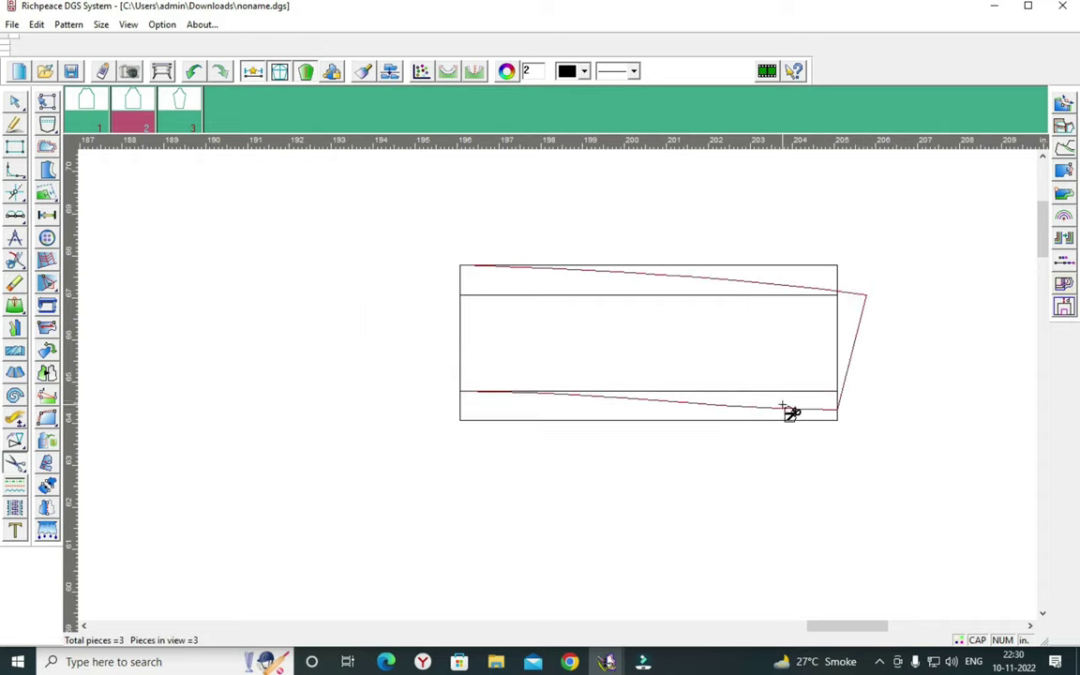
pyautogui.click(469, 287)
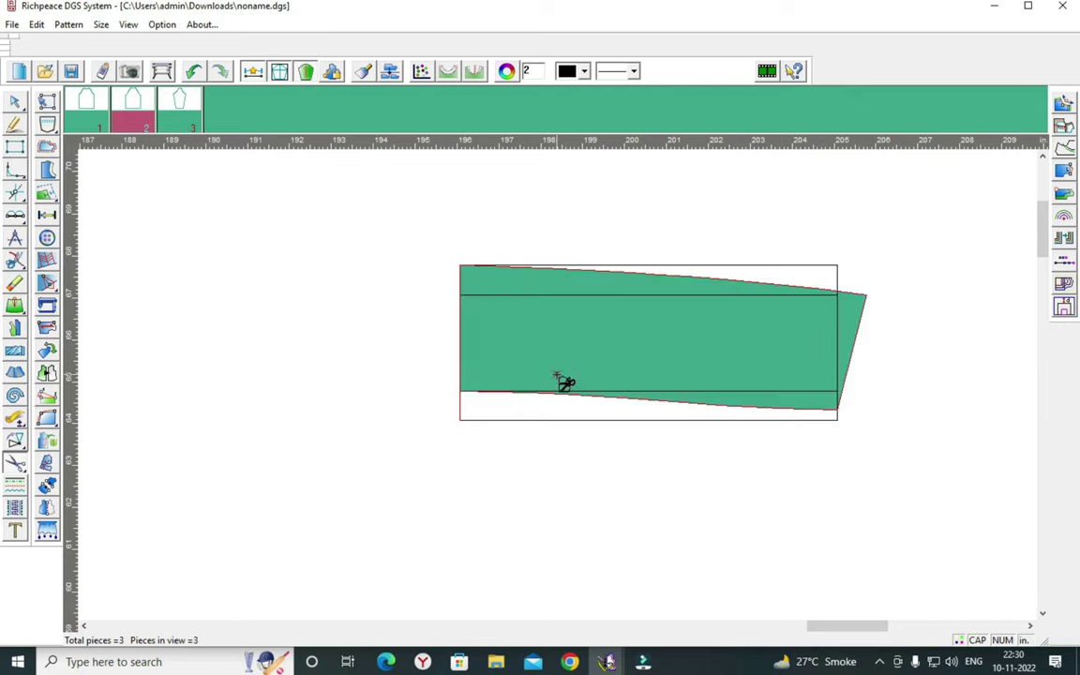
pyautogui.rightClick(554, 464)
pyautogui.rightClick(620, 518)
pyautogui.click(661, 548)
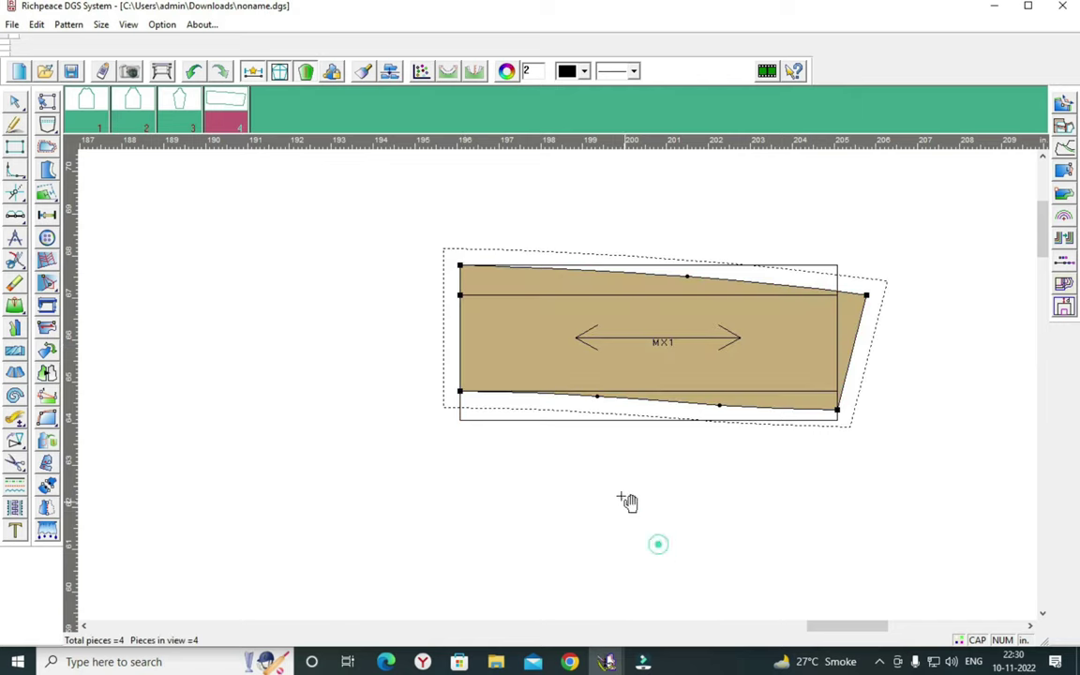
pyautogui.click(562, 345)
pyautogui.scroll(-1, 610, 450)
pyautogui.click(565, 405)
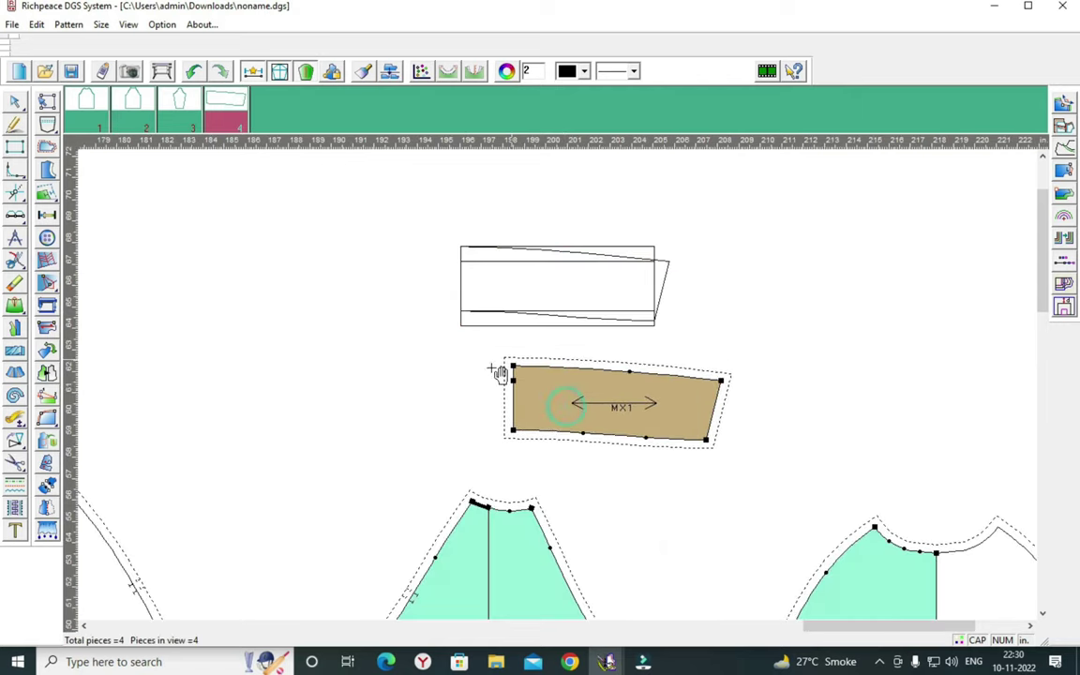
# - Mirror the collar piece across its left edge into a full-length collar
pyautogui.click(47, 507)
pyautogui.click(513, 367)
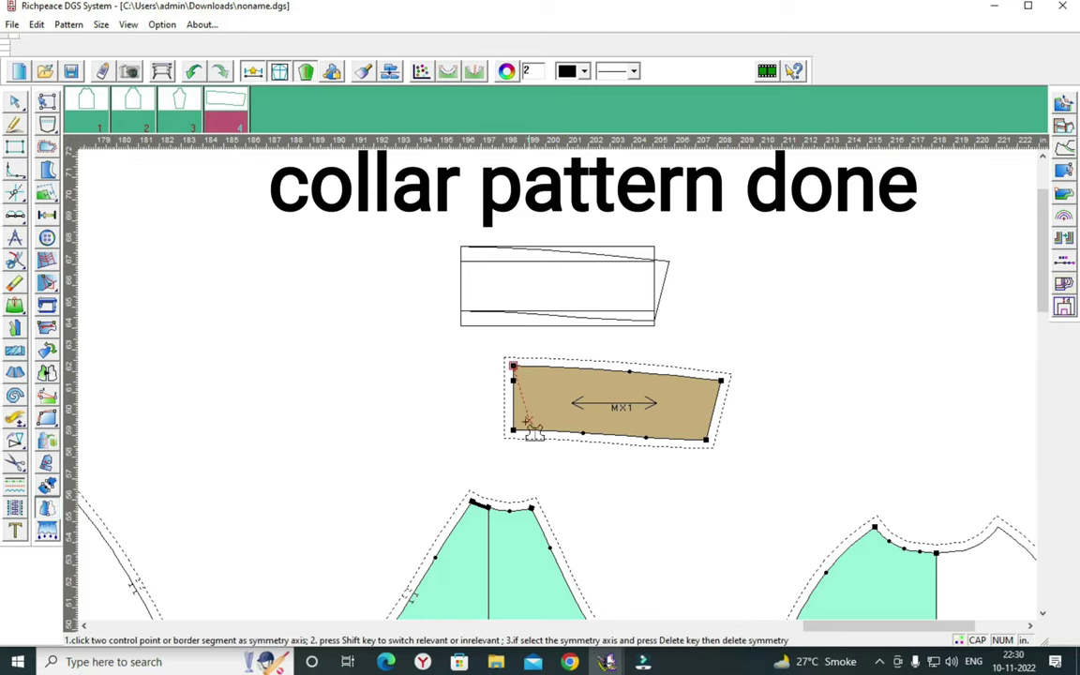
pyautogui.click(512, 430)
pyautogui.rightClick(829, 302)
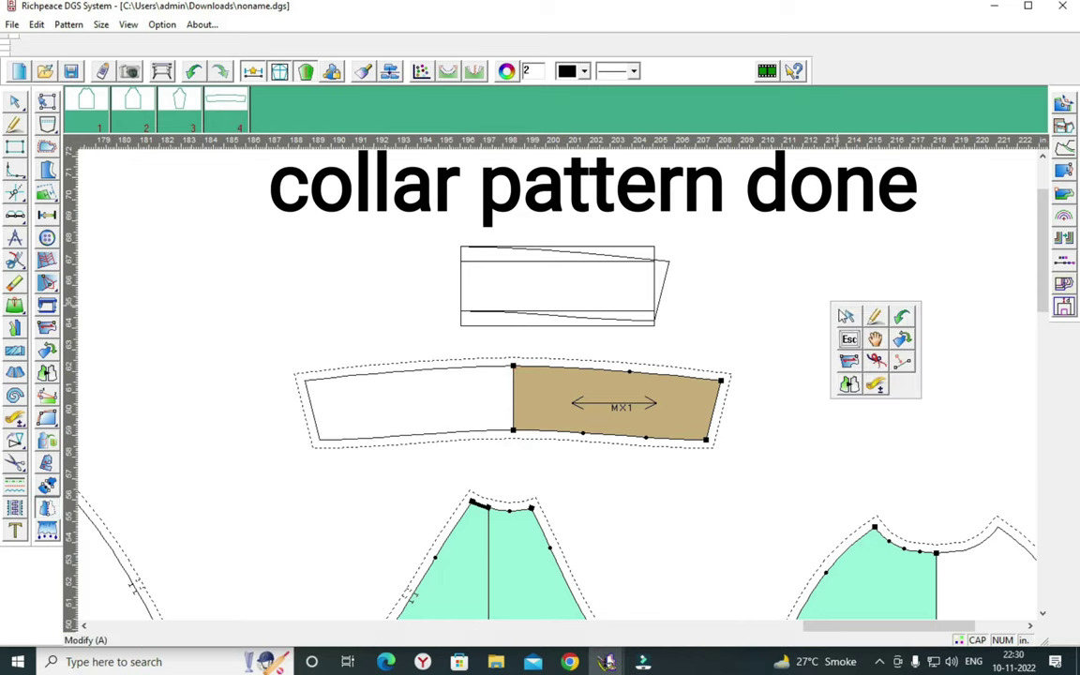
pyautogui.click(873, 347)
pyautogui.scroll(2, 614, 361)
pyautogui.scroll(-3, 566, 390)
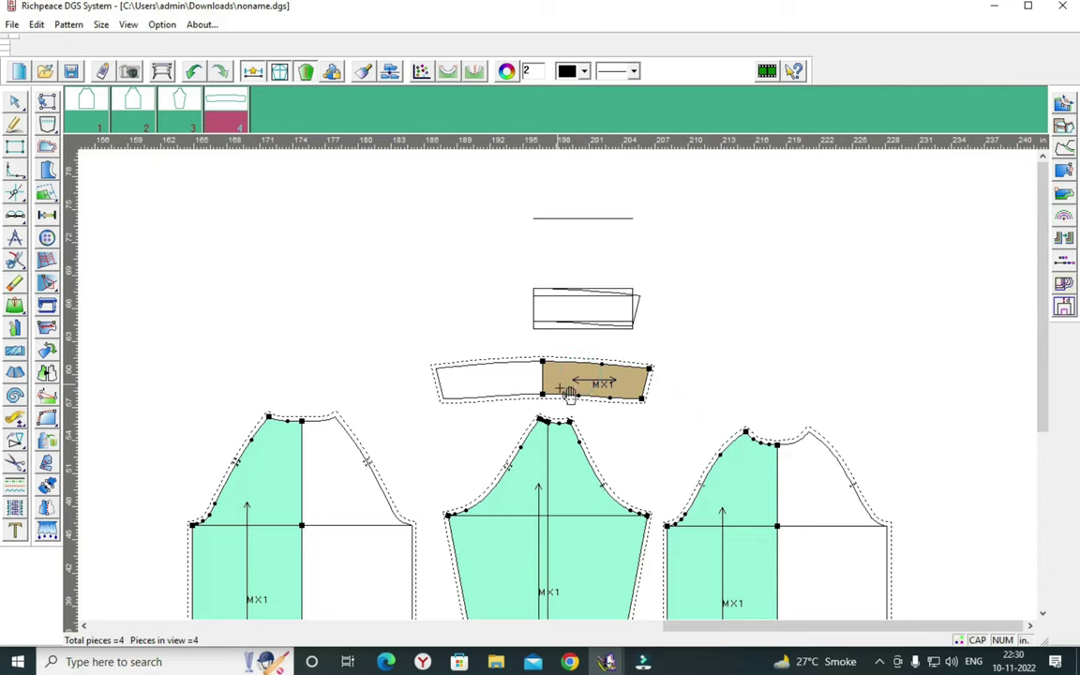
pyautogui.scroll(-2, 569, 391)
pyautogui.scroll(1, 562, 405)
pyautogui.scroll(1, 561, 410)
pyautogui.scroll(-1, 561, 410)
pyautogui.scroll(1, 572, 384)
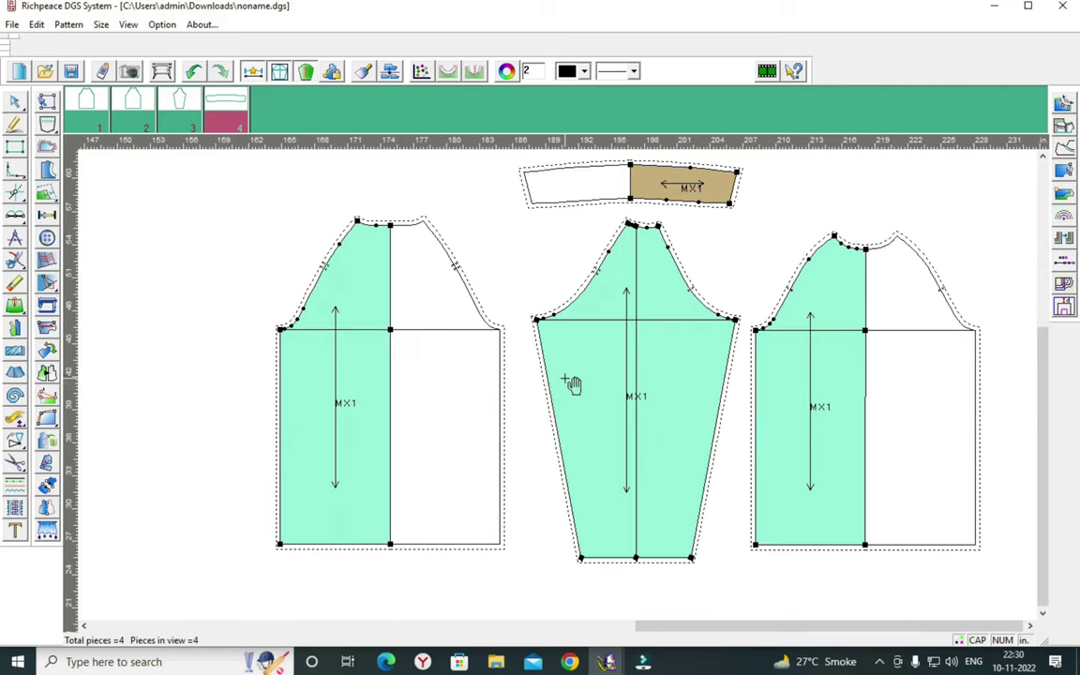
pyautogui.scroll(1, 566, 392)
pyautogui.scroll(-1, 574, 434)
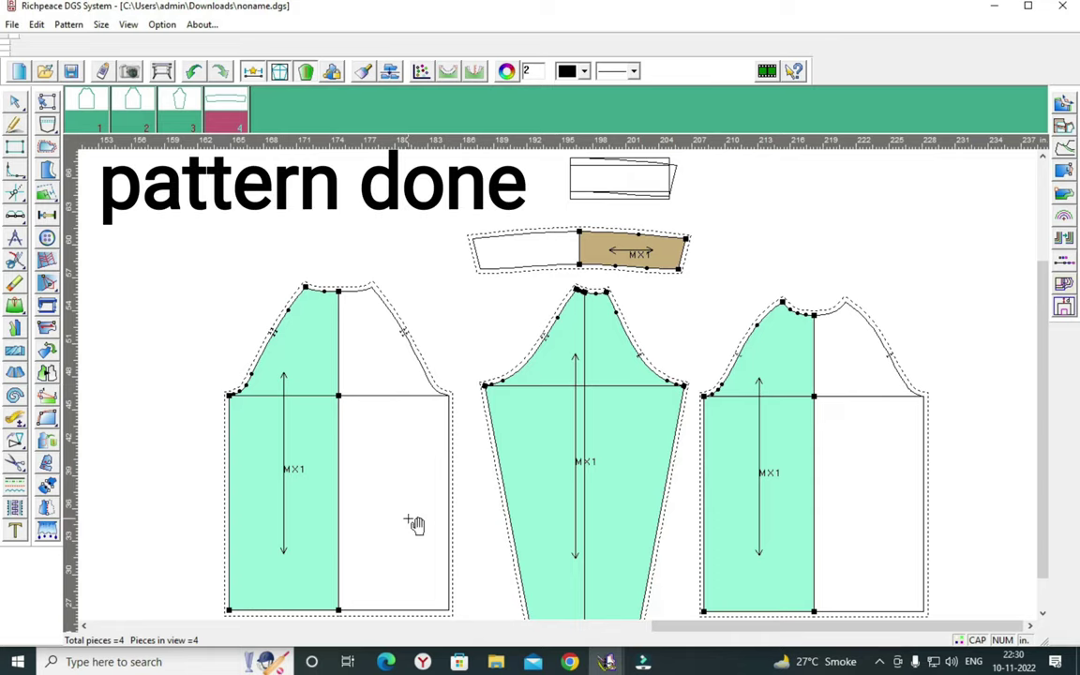
pyautogui.scroll(-1, 651, 387)
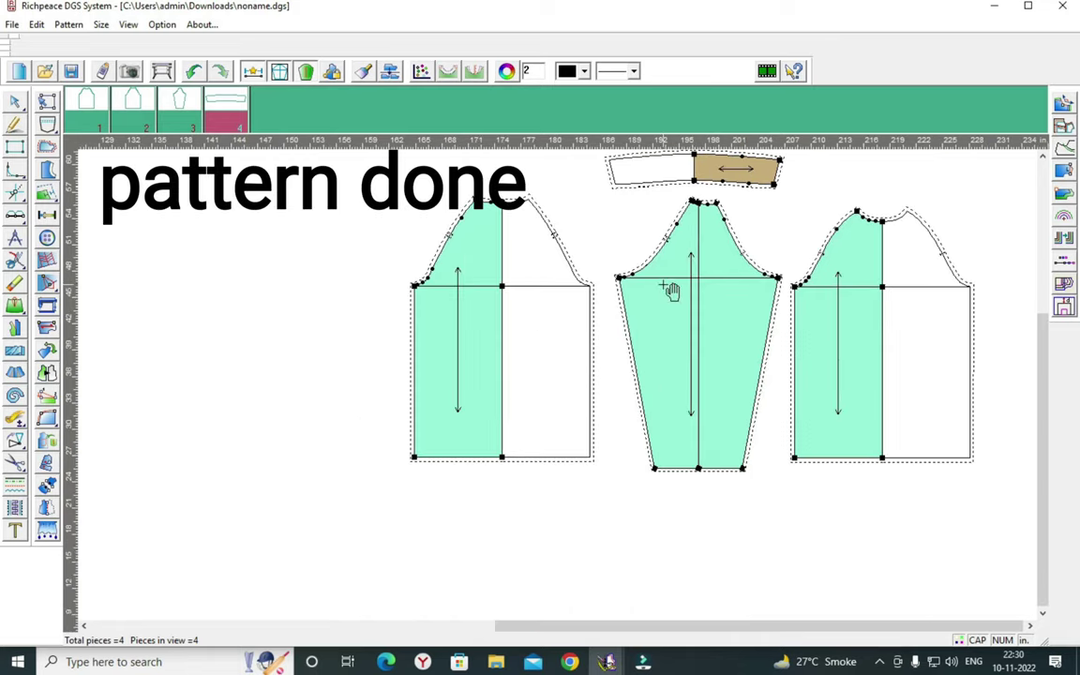
pyautogui.scroll(-1, 672, 292)
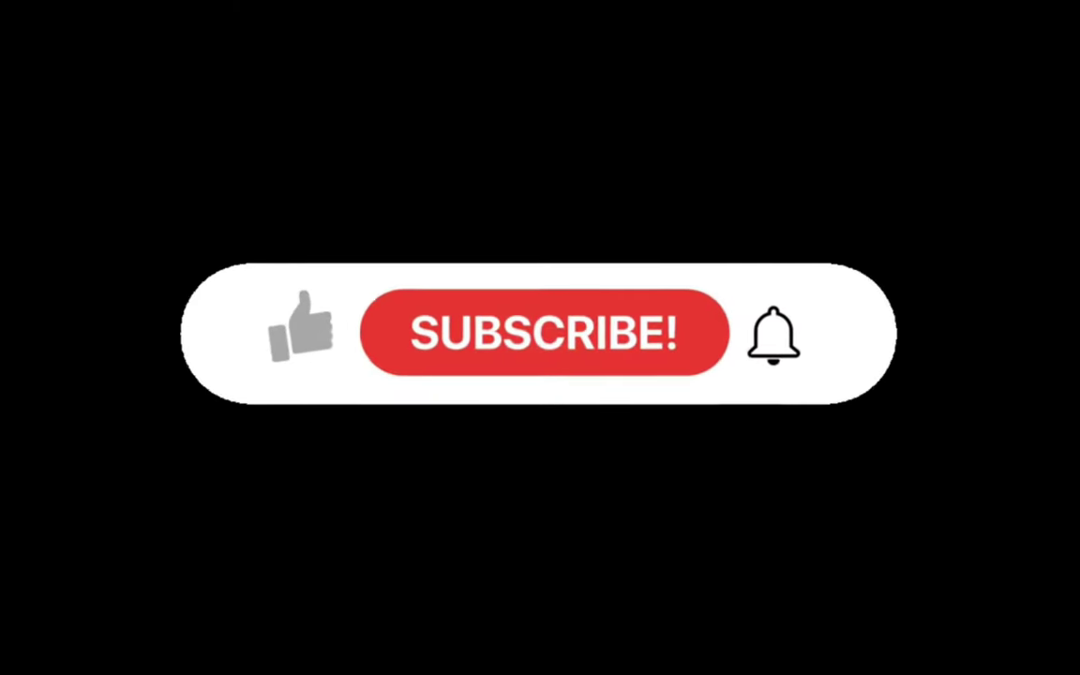